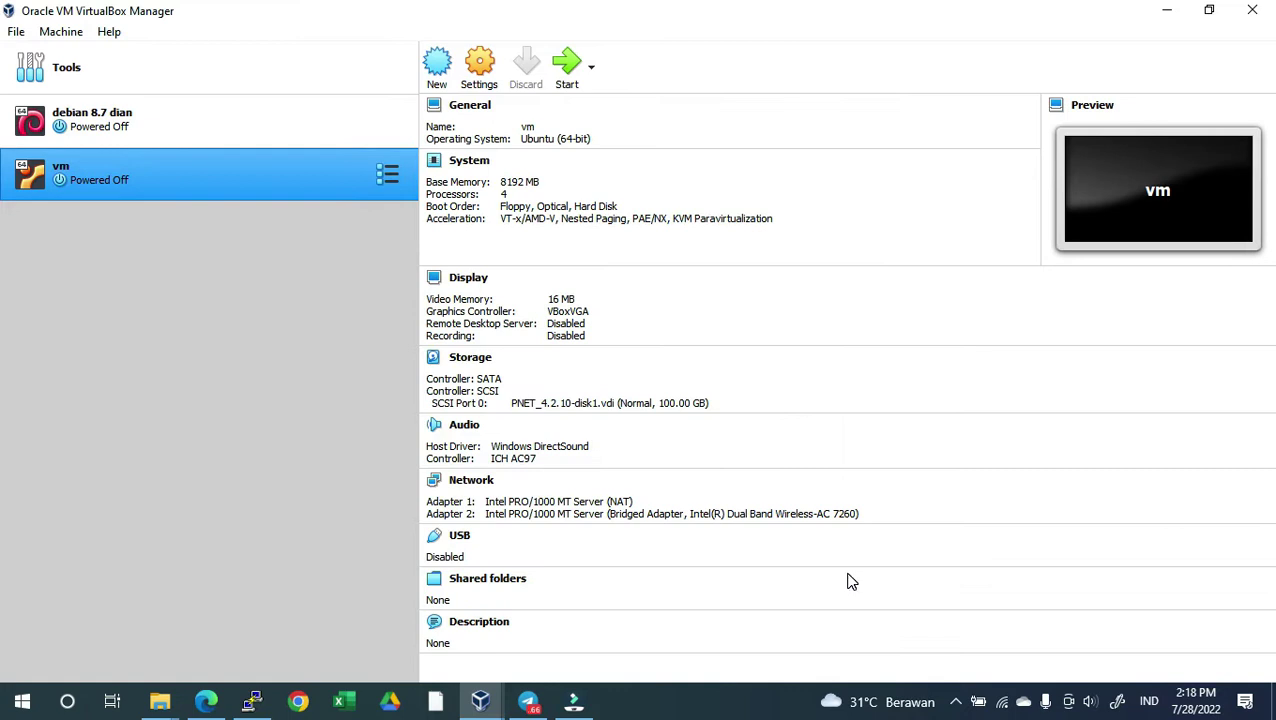
Lower the VM's base memory to 4096 MB and reduce its processor count
{"action": "left_click", "coordinate": [476, 168]}
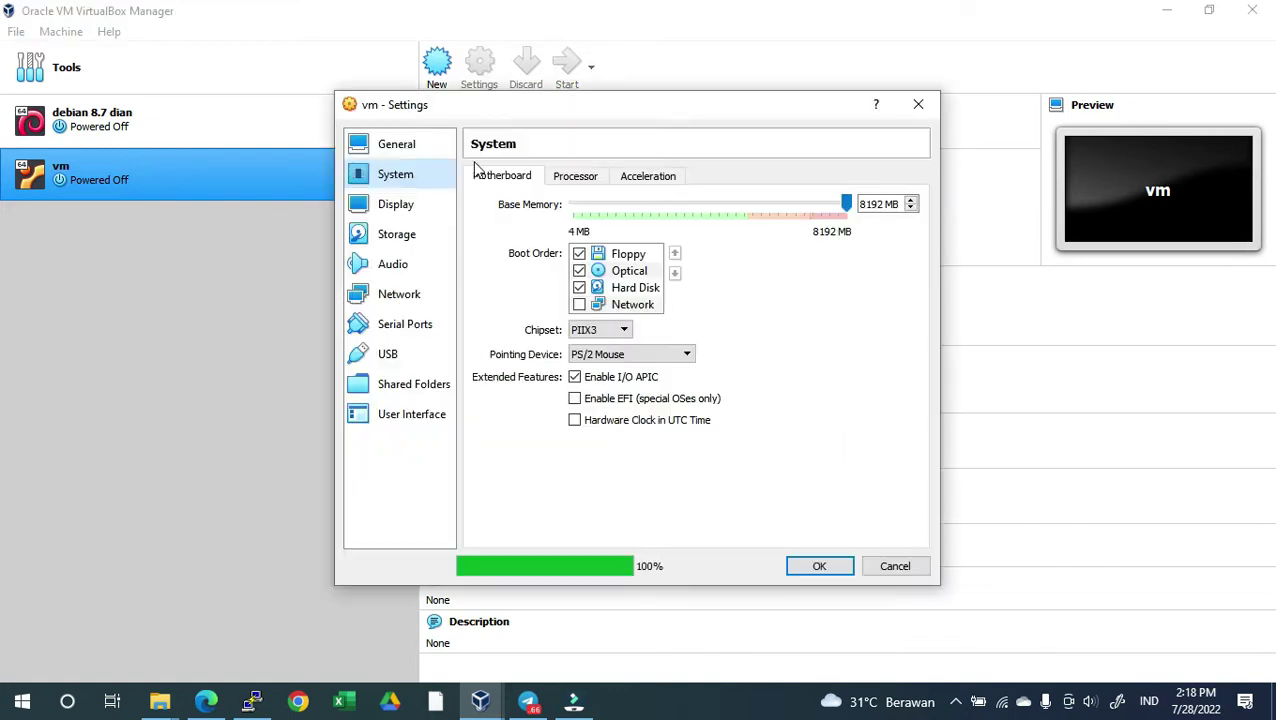
{"action": "left_click", "coordinate": [708, 204]}
{"action": "left_click", "coordinate": [566, 177]}
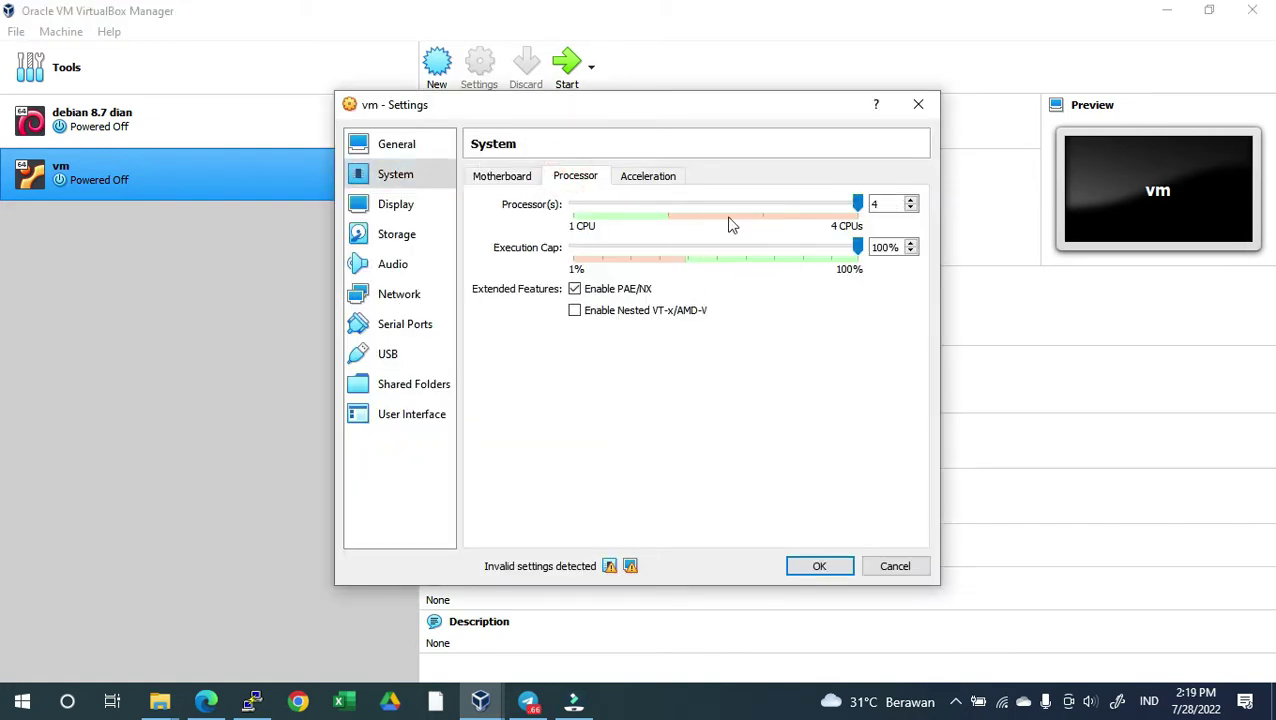
{"action": "left_click", "coordinate": [911, 209]}
{"action": "left_click", "coordinate": [911, 209]}
{"action": "left_click", "coordinate": [500, 178]}
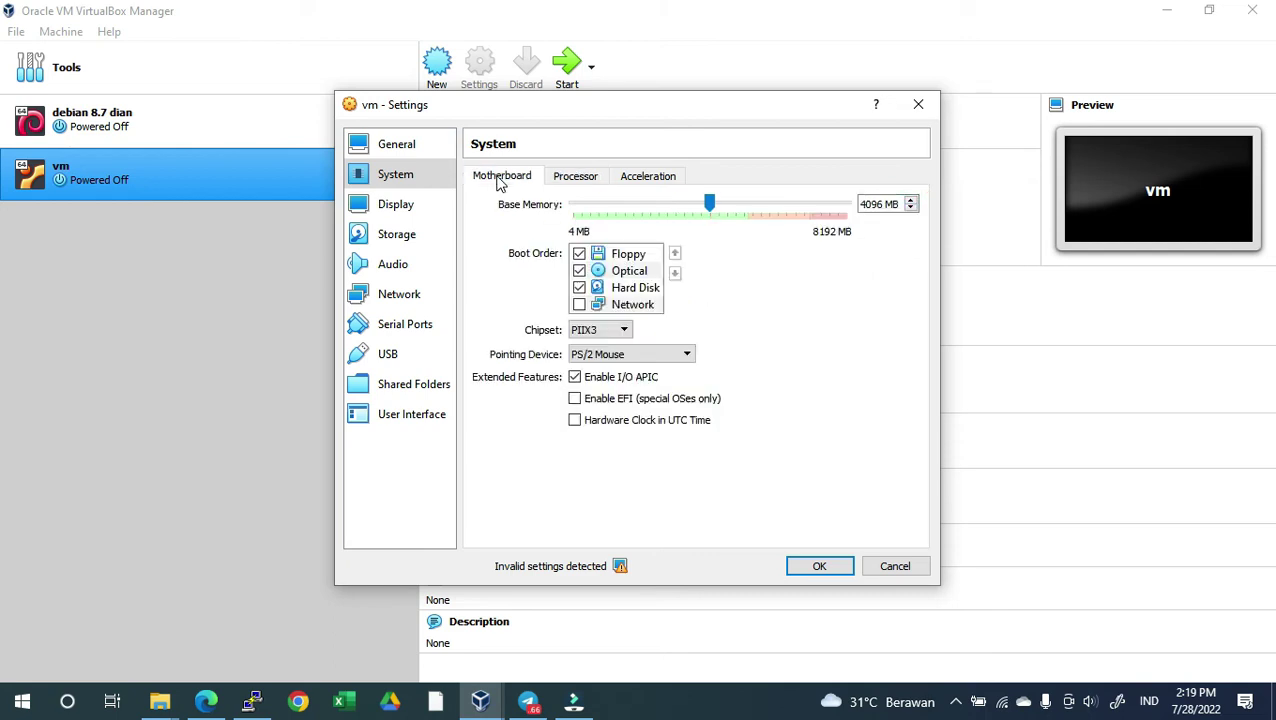
Set the graphics controller to VMSVGA, save the settings, and start the VM
{"action": "left_click", "coordinate": [410, 208]}
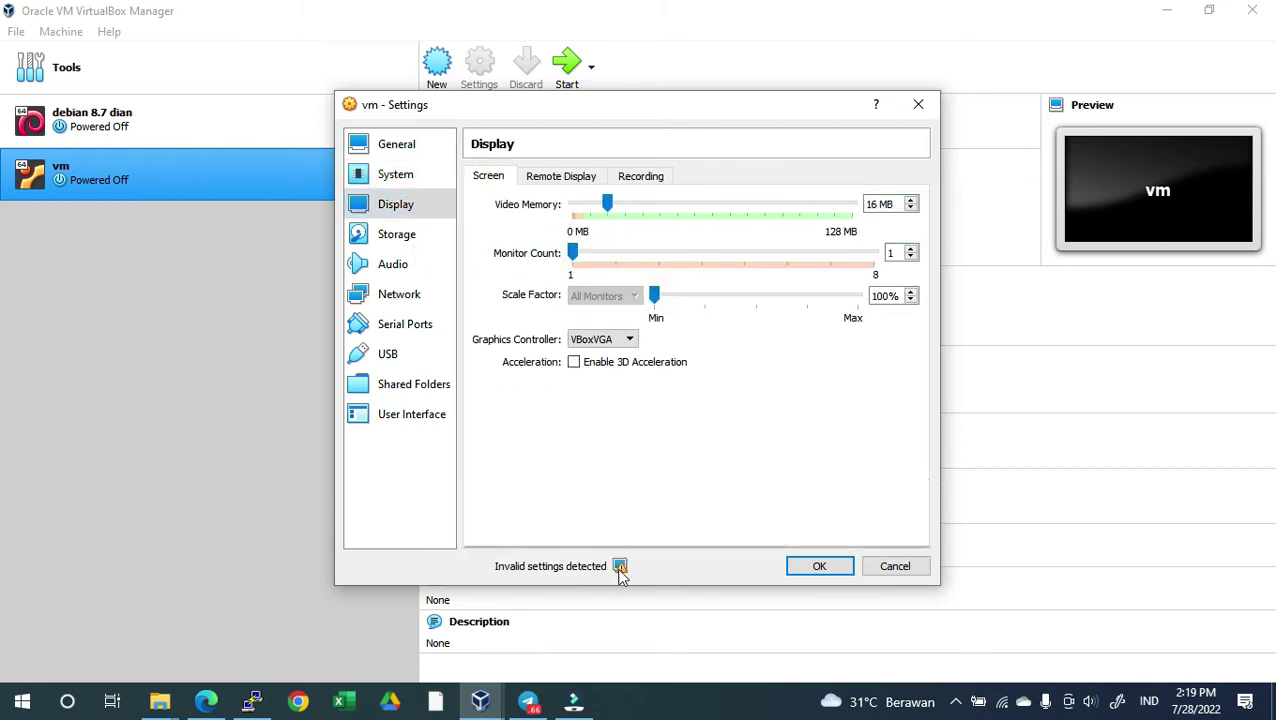
{"action": "mouse_move", "coordinate": [620, 567]}
{"action": "left_click", "coordinate": [600, 339]}
{"action": "left_click", "coordinate": [600, 365]}
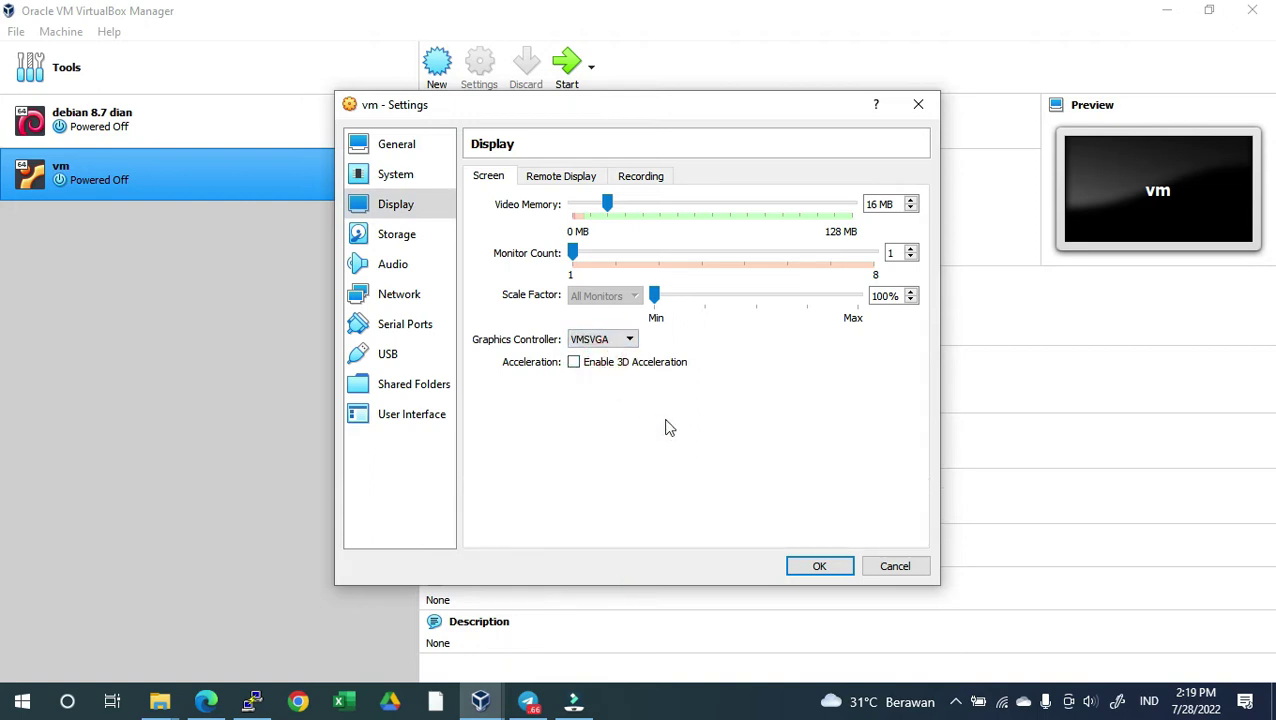
{"action": "left_click", "coordinate": [818, 566]}
{"action": "double_click", "coordinate": [276, 190]}
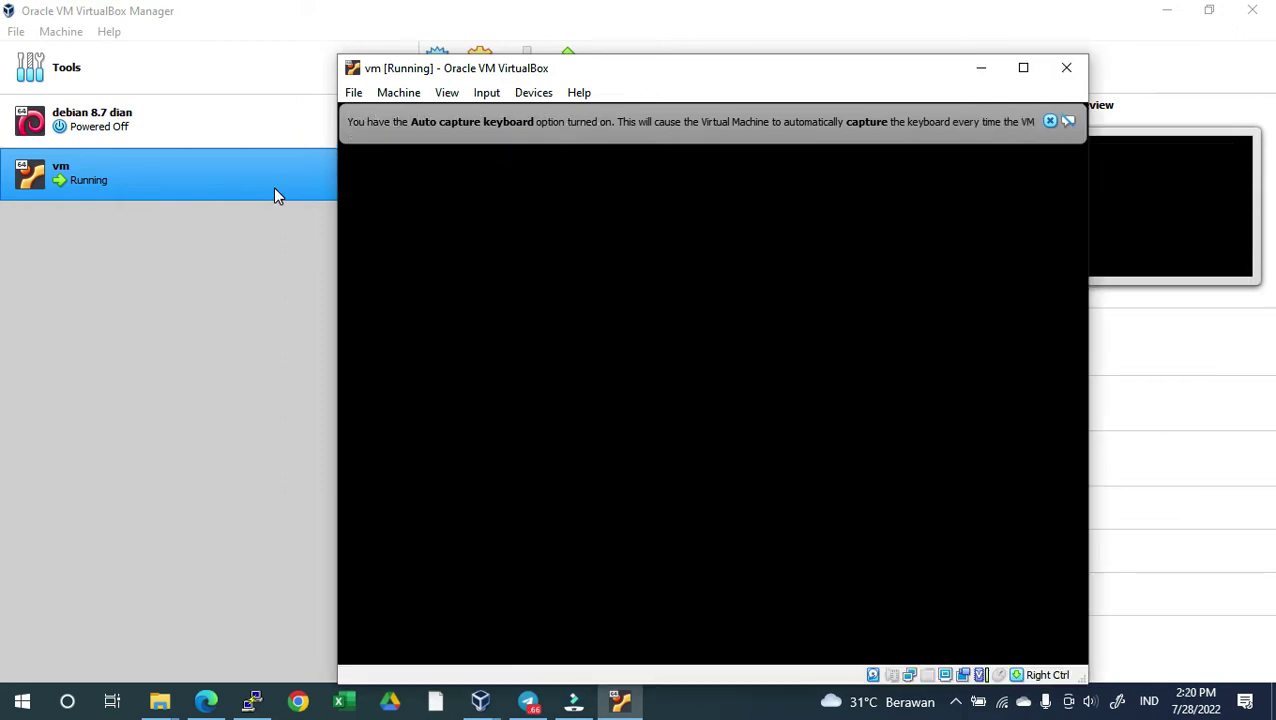
Dismiss the auto-capture notice and log in at the console as root with the default password
{"action": "left_click", "coordinate": [1049, 121]}
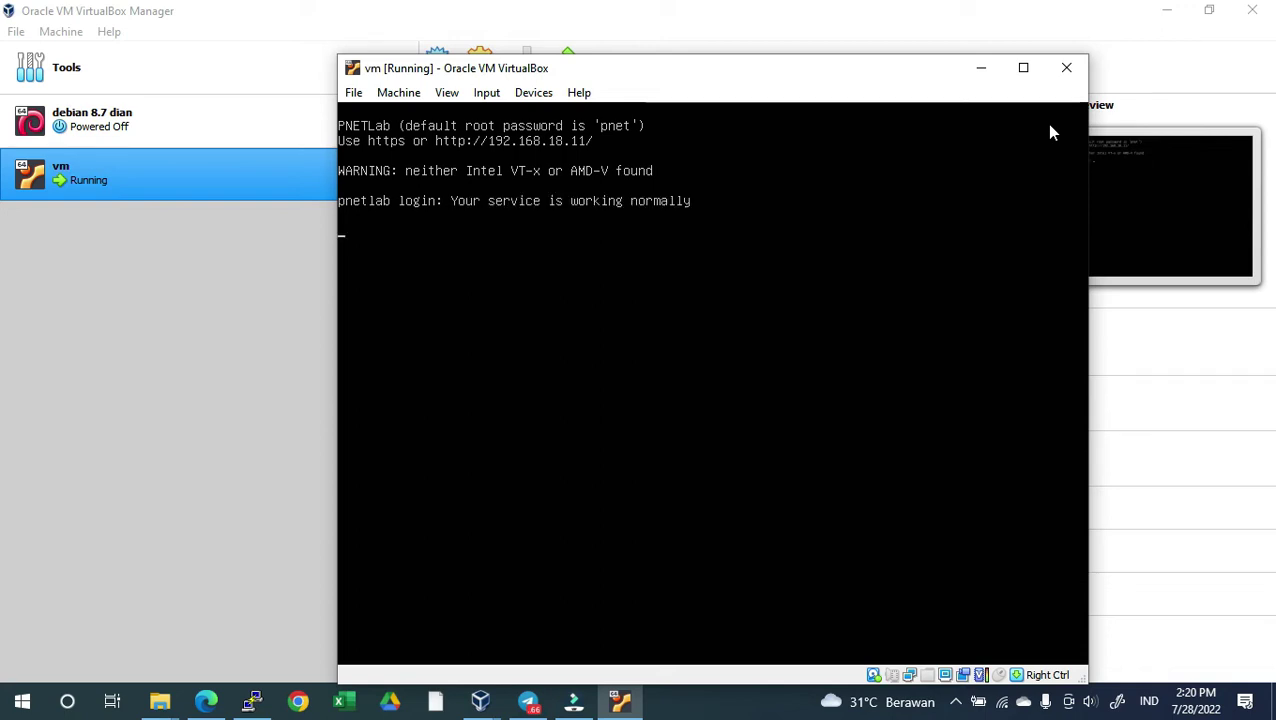
{"action": "key", "text": "Return"}
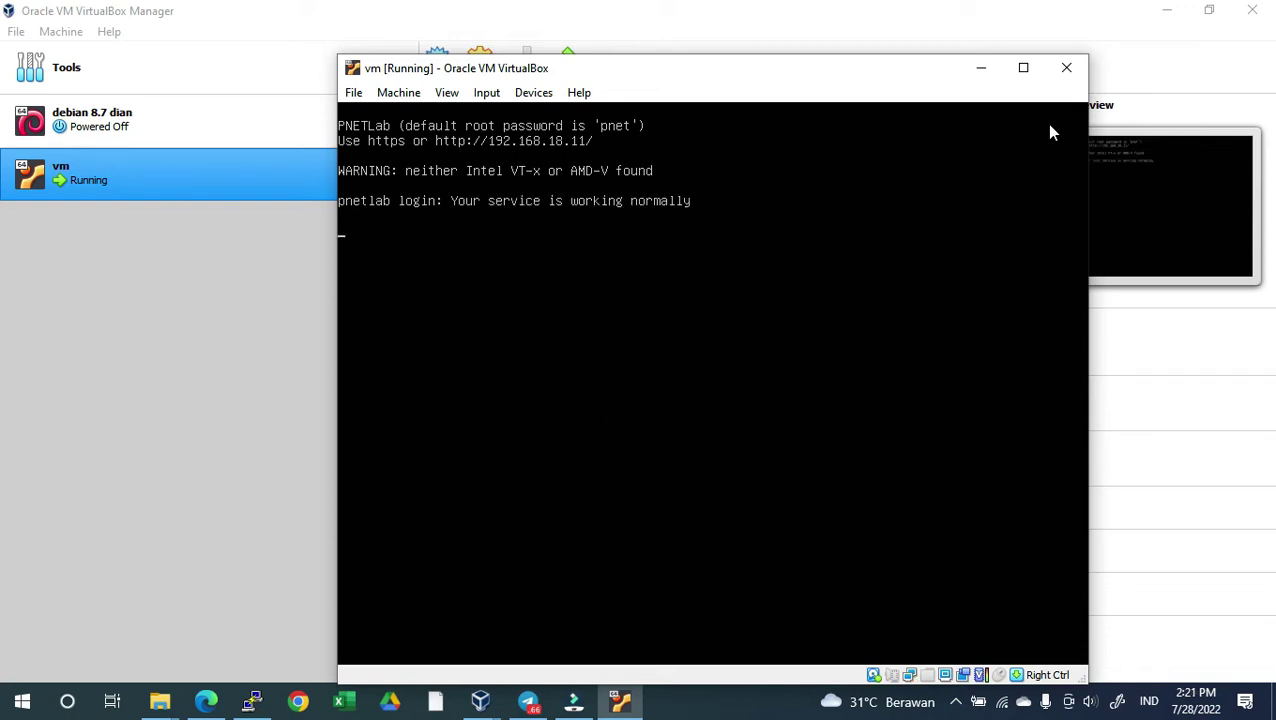
{"action": "type", "text": "root"}
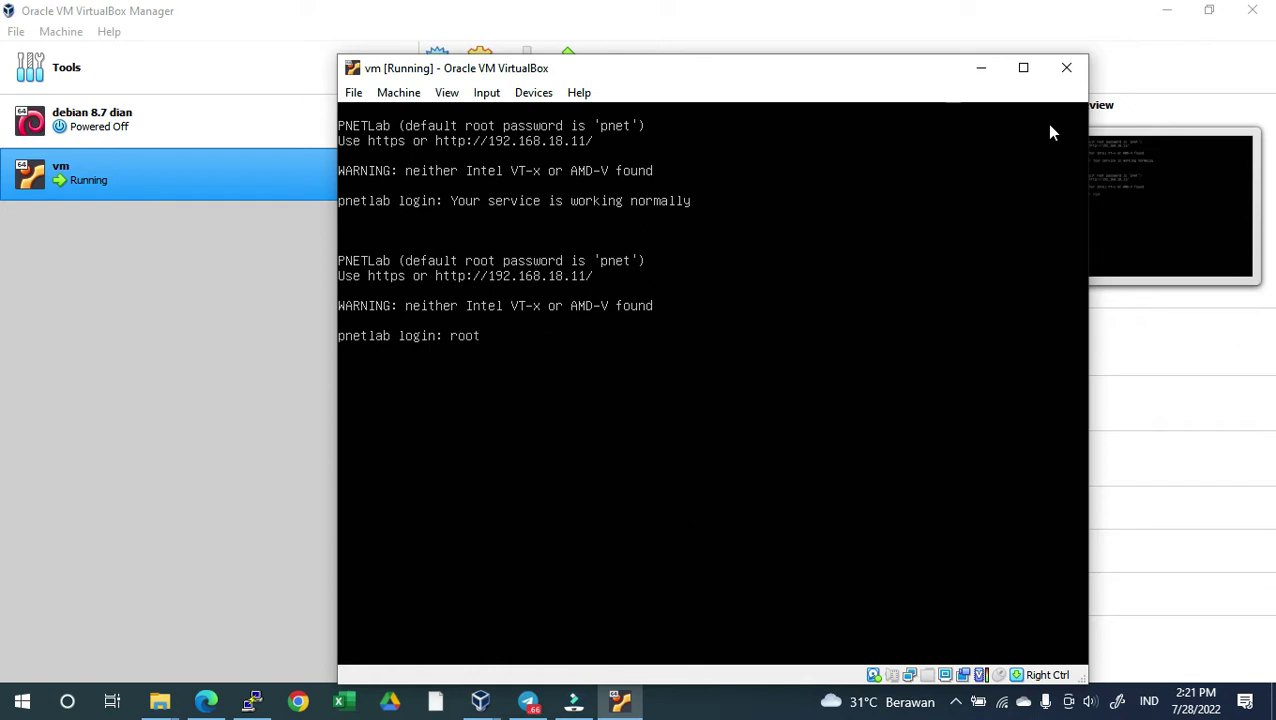
{"action": "key", "text": "Return"}
{"action": "type", "text": "pnet"}
{"action": "key", "text": "Return"}
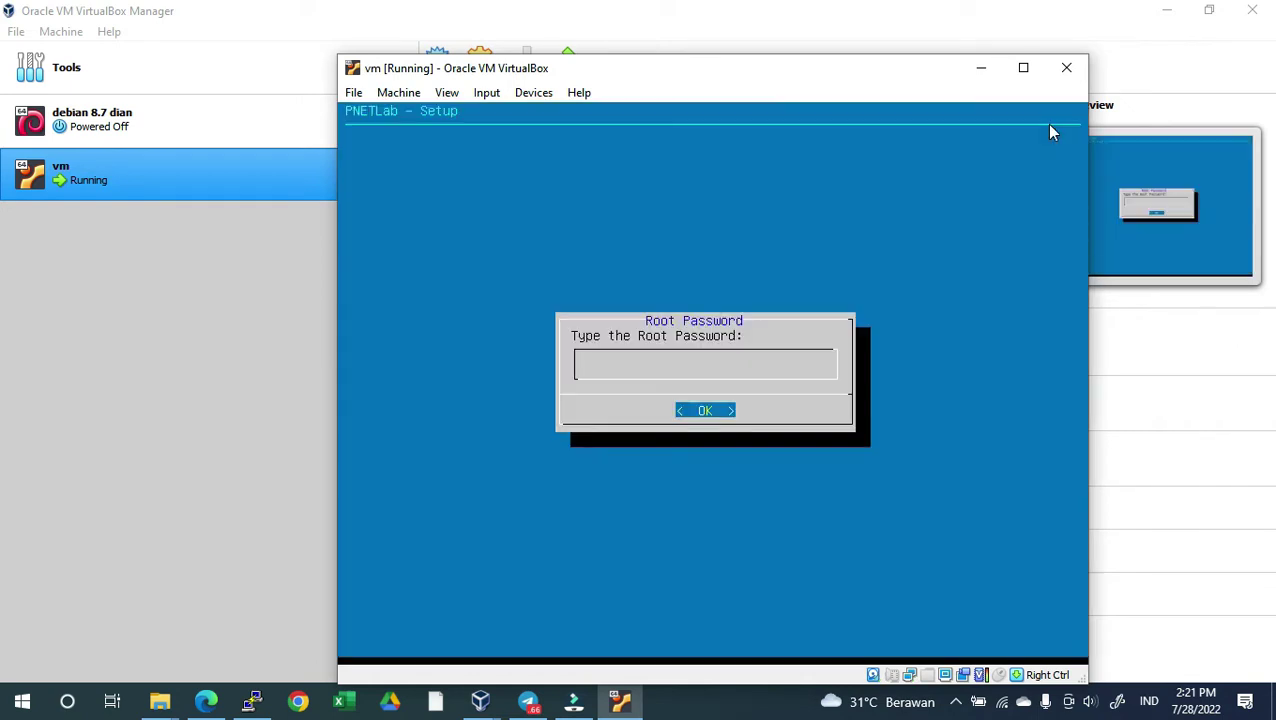
Confirm the root password twice and choose a direct connection as the proxy setting
{"action": "key", "text": "Return"}
{"action": "key", "text": "Return"}
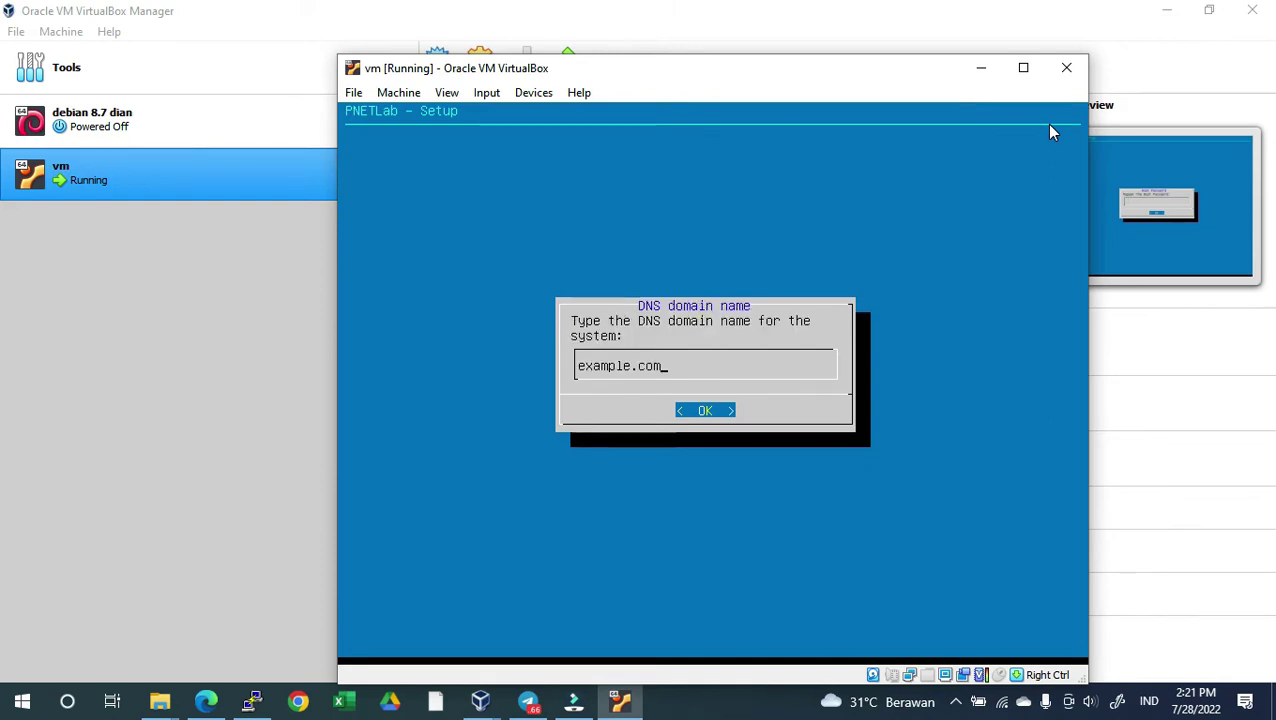
{"action": "key", "text": "Return"}
{"action": "key", "text": "Return"}
{"action": "key", "text": "Return"}
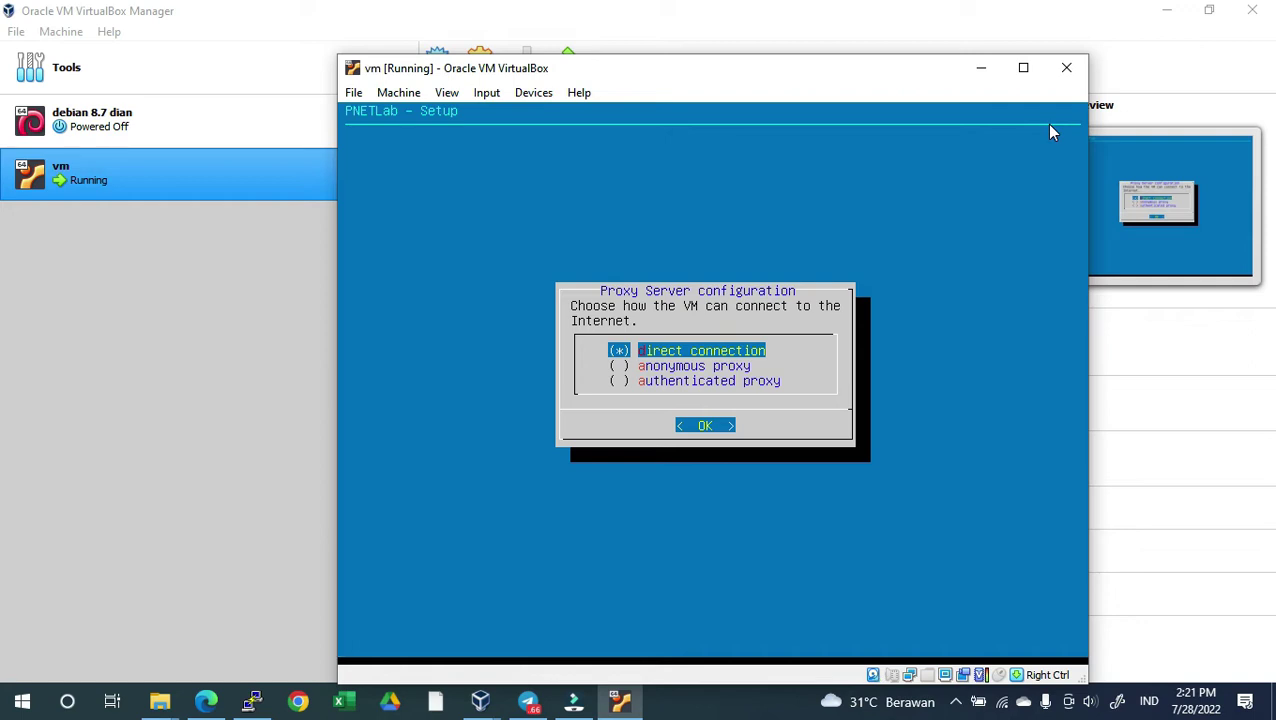
{"action": "key", "text": "Return"}
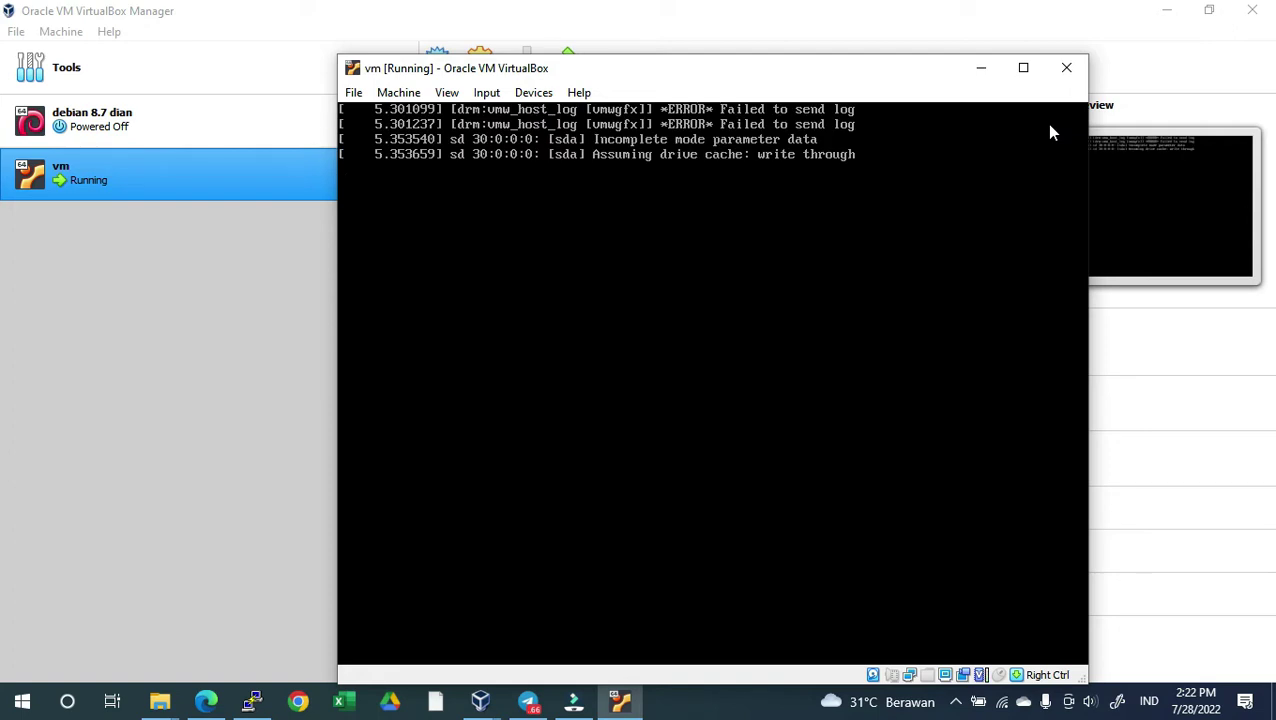
Close the Edge window and log back in to the rebooted VM as root
{"action": "right_click", "coordinate": [205, 701]}
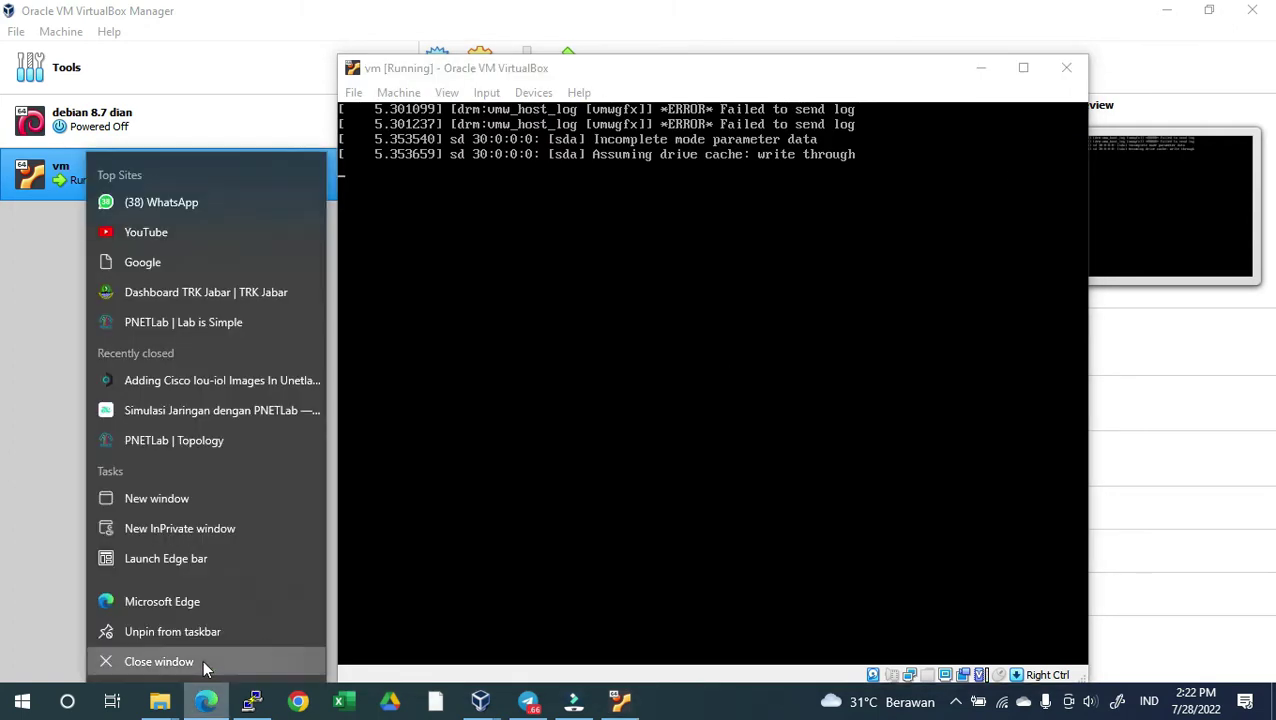
{"action": "left_click", "coordinate": [205, 668]}
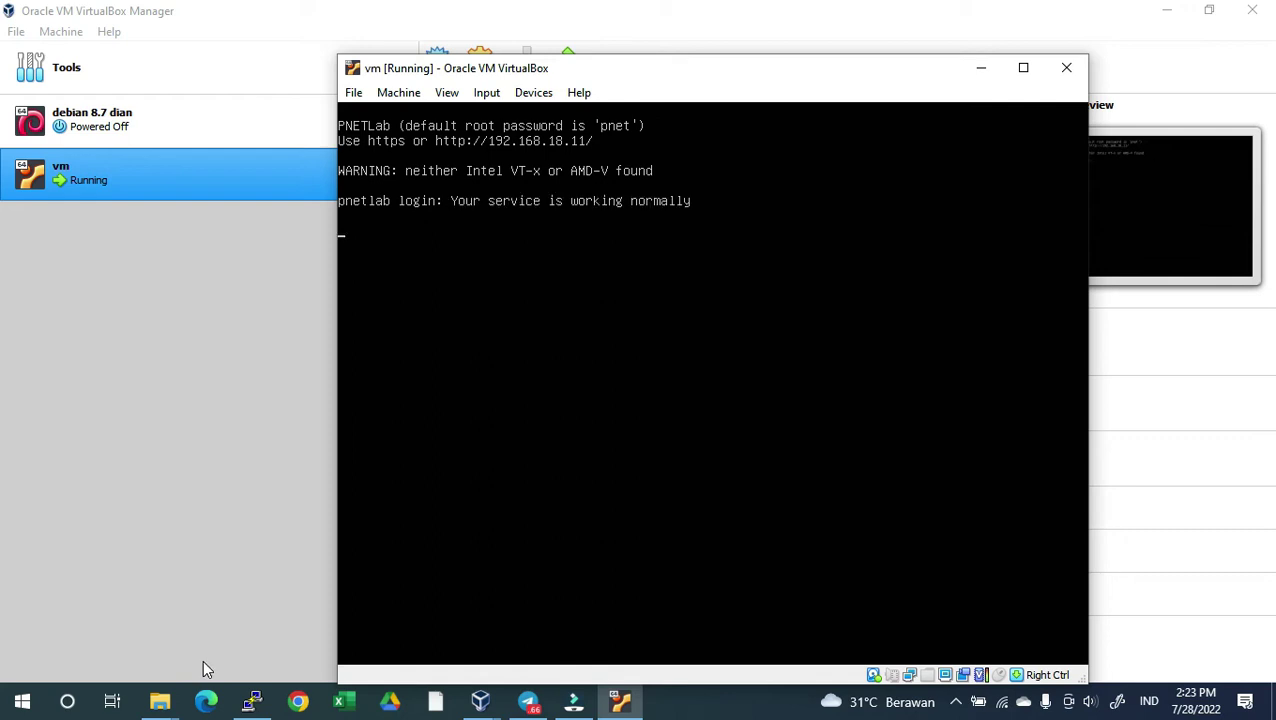
{"action": "type", "text": "root"}
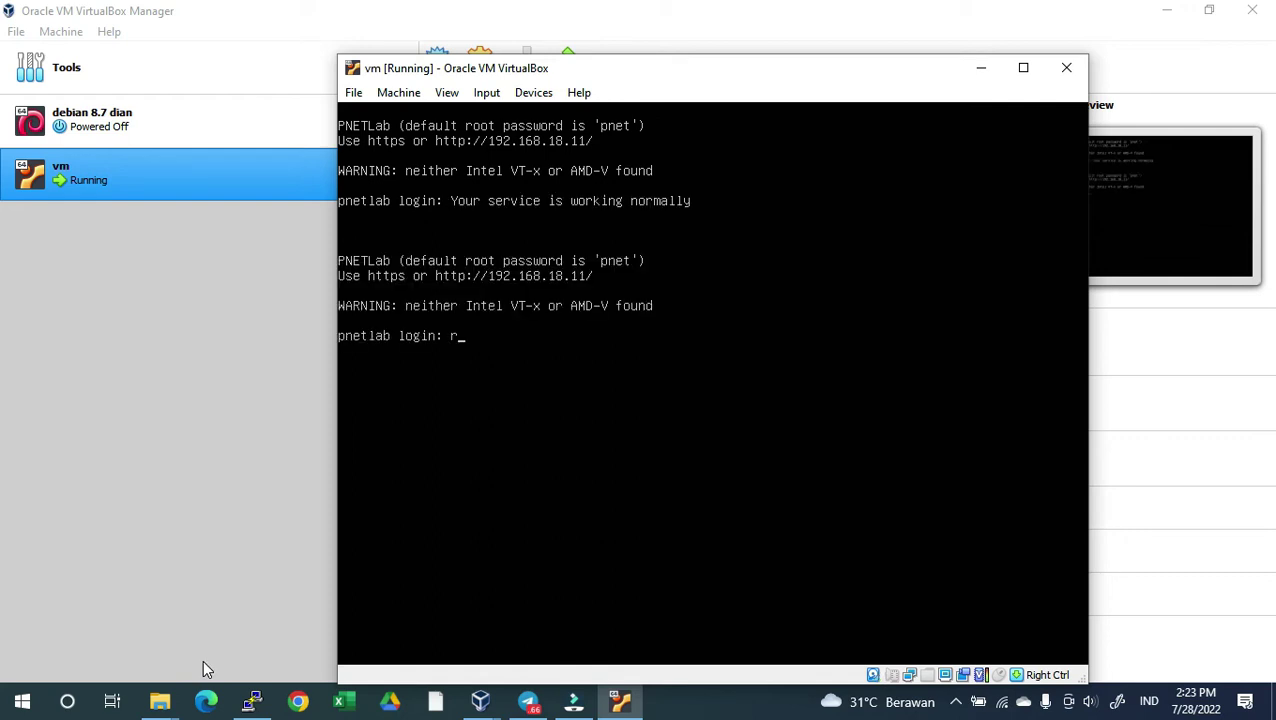
{"action": "key", "text": "Return"}
{"action": "type", "text": "pnet"}
{"action": "key", "text": "Return"}
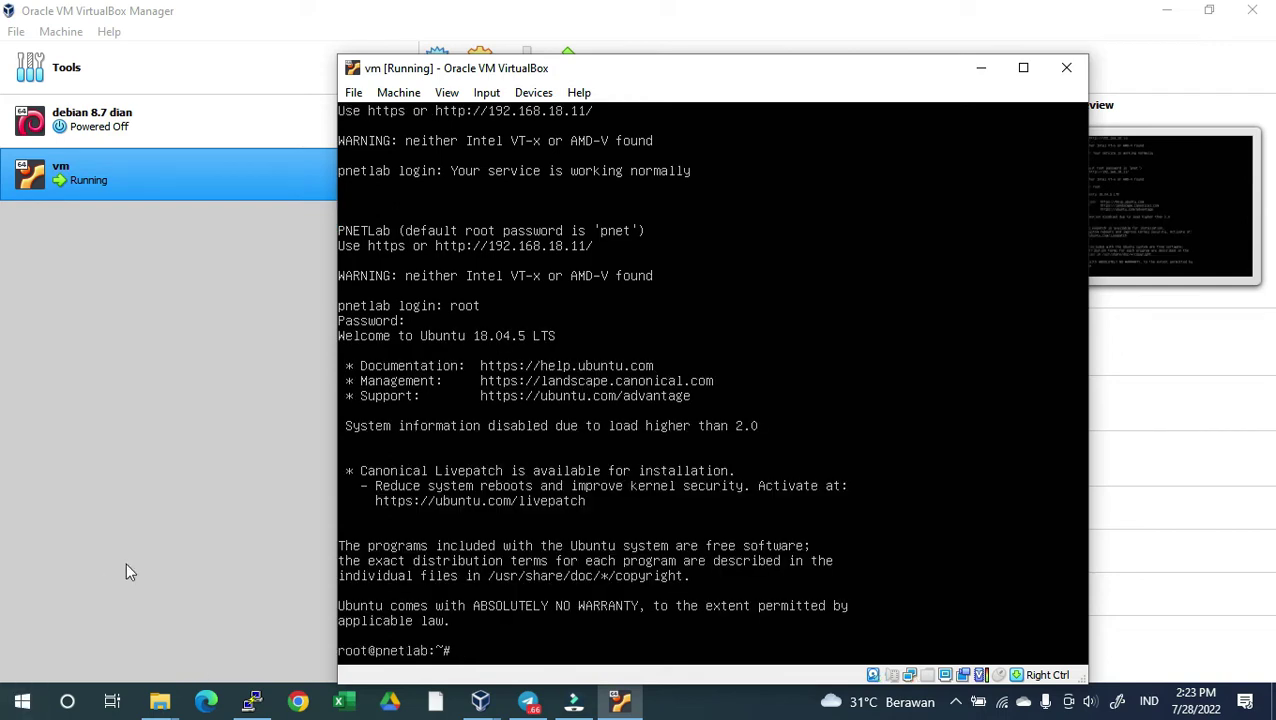
{"action": "left_click", "coordinate": [203, 703]}
Maximize the browser, go to 192.168.18.11, and choose Offline Mode
{"action": "left_click", "coordinate": [566, 21]}
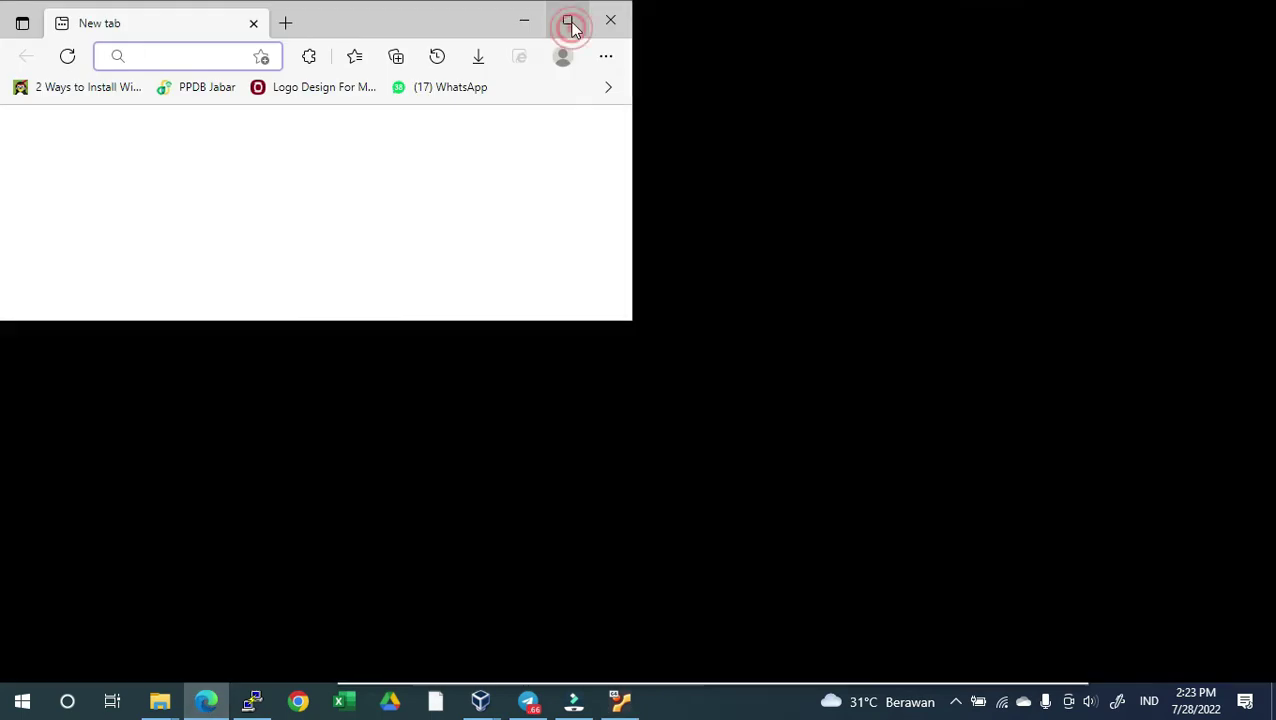
{"action": "type", "text": "192.168."}
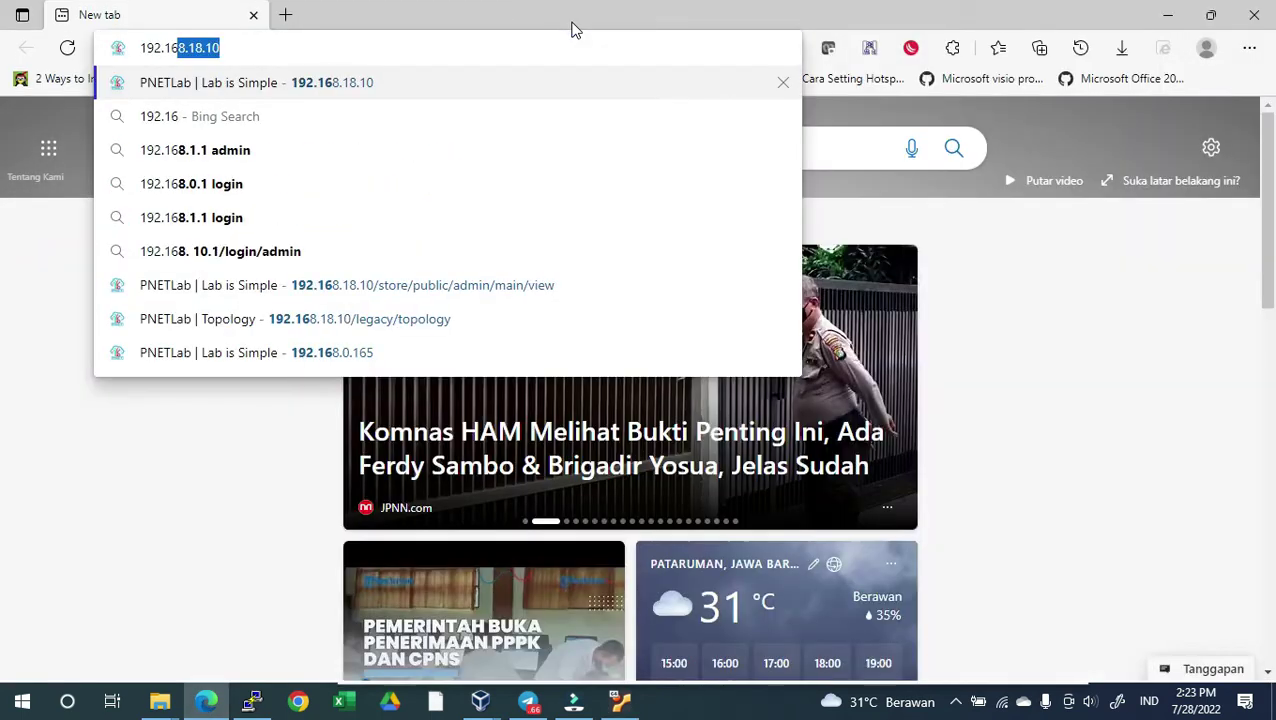
{"action": "type", "text": "18.11"}
{"action": "key", "text": "Return"}
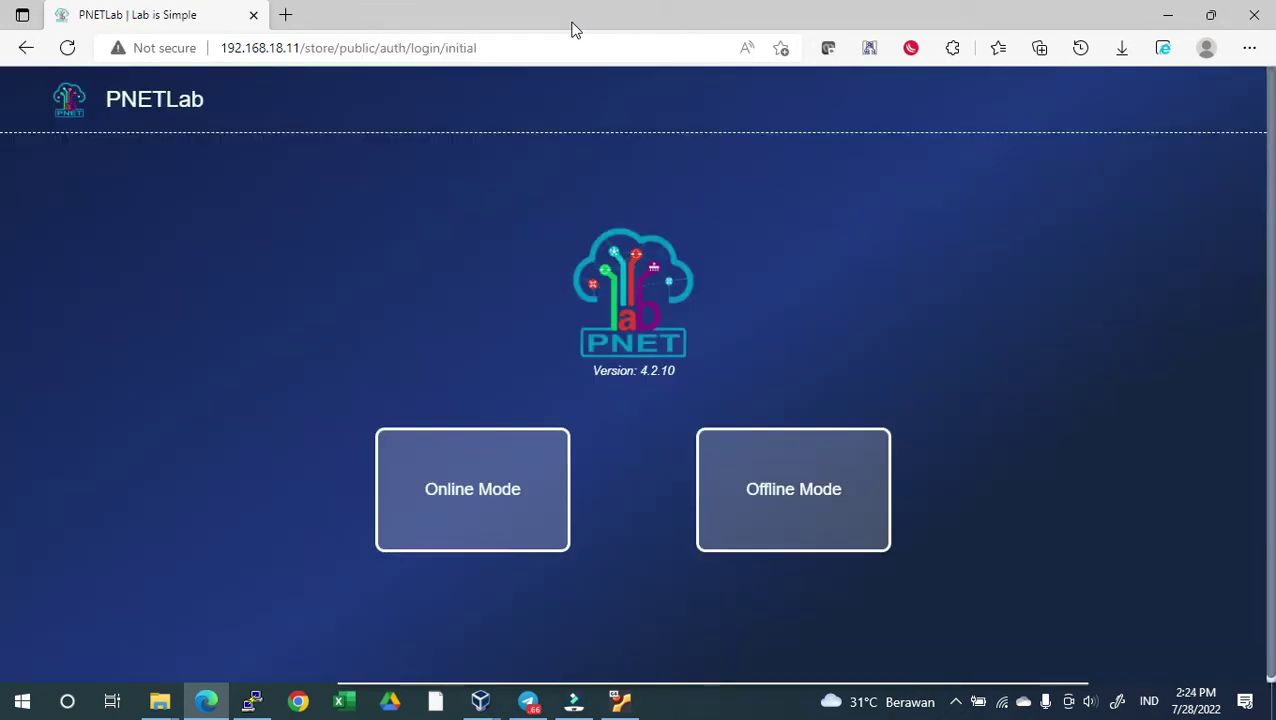
{"action": "left_click", "coordinate": [815, 505]}
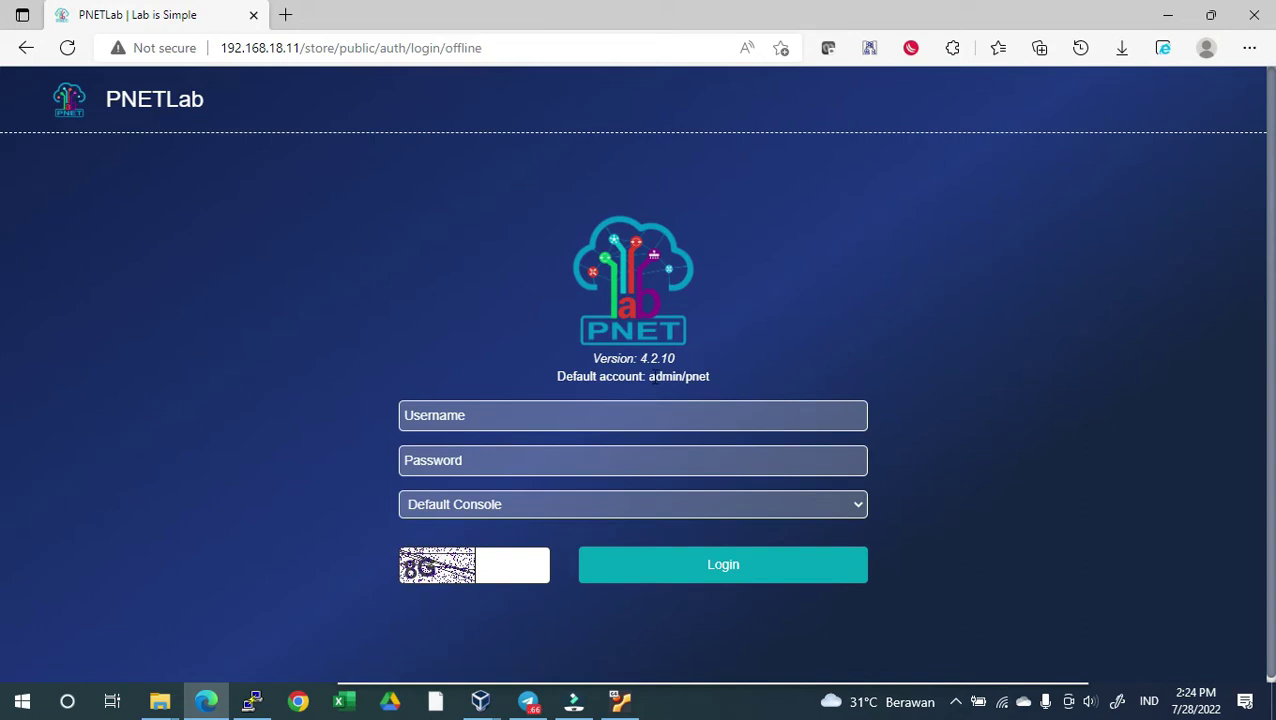
Log in with the default admin credentials and the captcha shown
{"action": "left_click_drag", "start_coordinate": [649, 378], "coordinate": [712, 384]}
{"action": "left_click", "coordinate": [666, 409]}
{"action": "type", "text": "admin"}
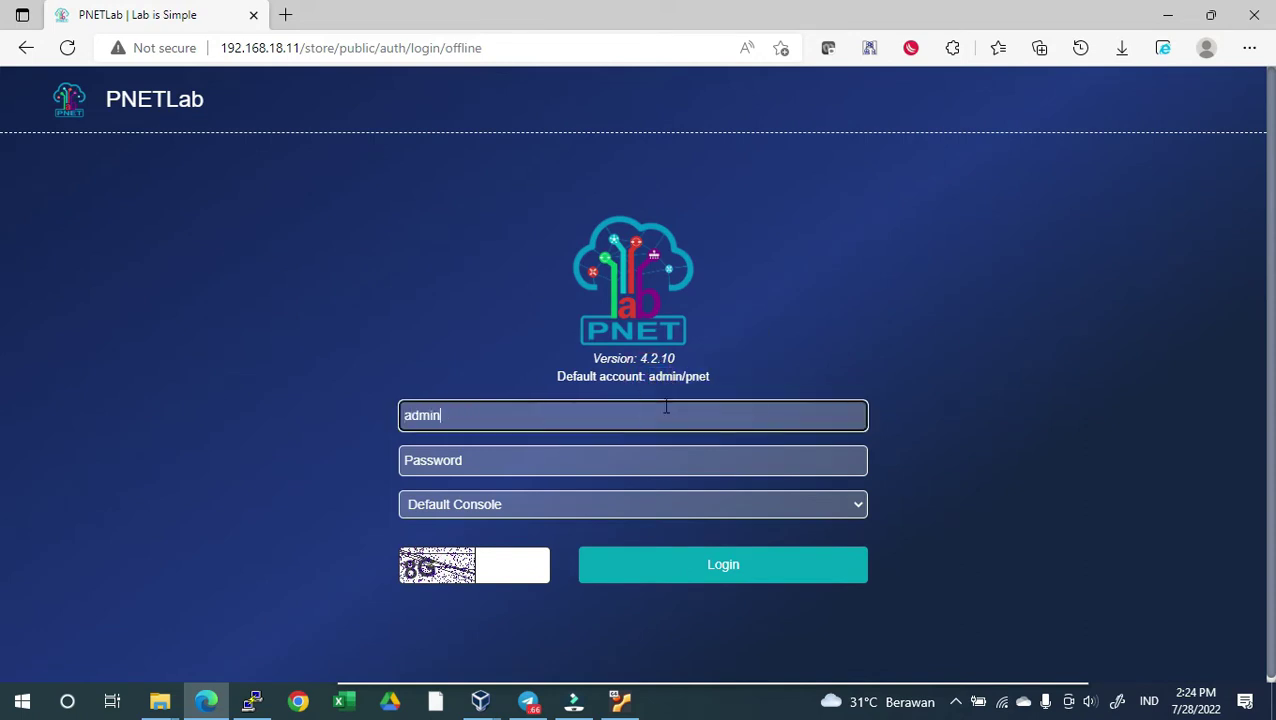
{"action": "key", "text": "Tab"}
{"action": "type", "text": "pnet"}
{"action": "key", "text": "Tab"}
{"action": "key", "text": "Tab"}
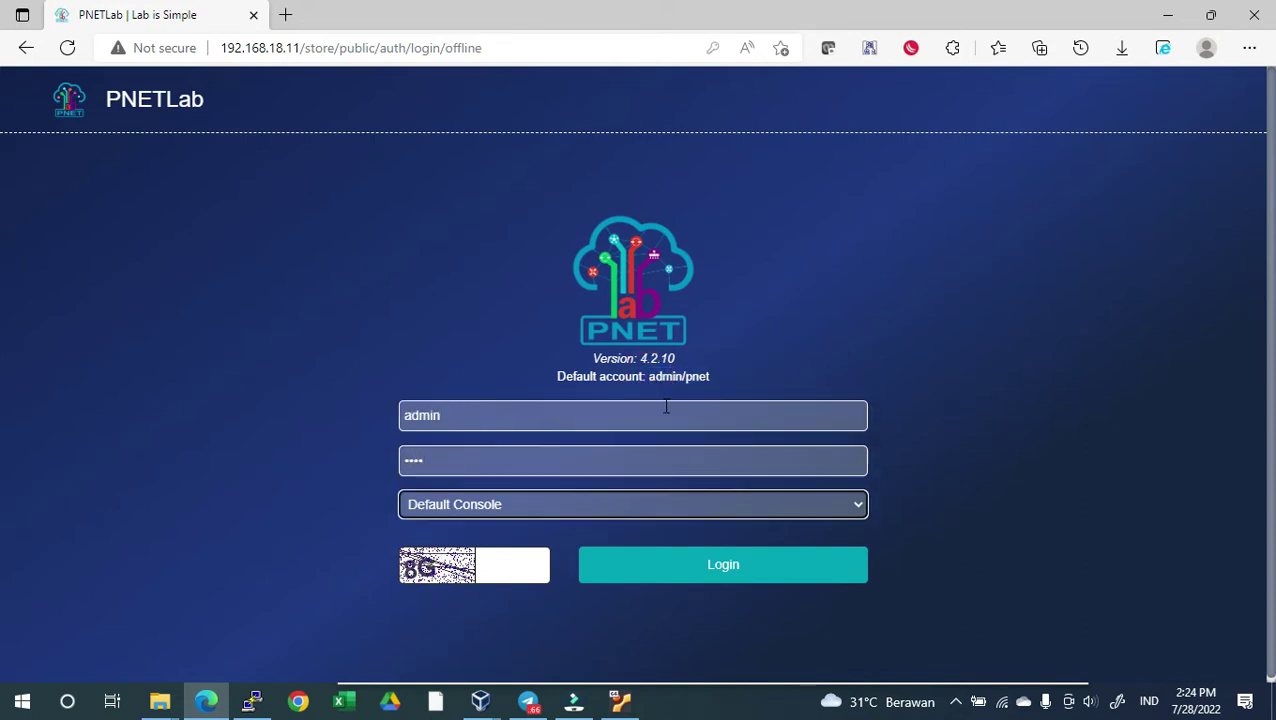
{"action": "type", "text": "8G"}
{"action": "left_click", "coordinate": [661, 560]}
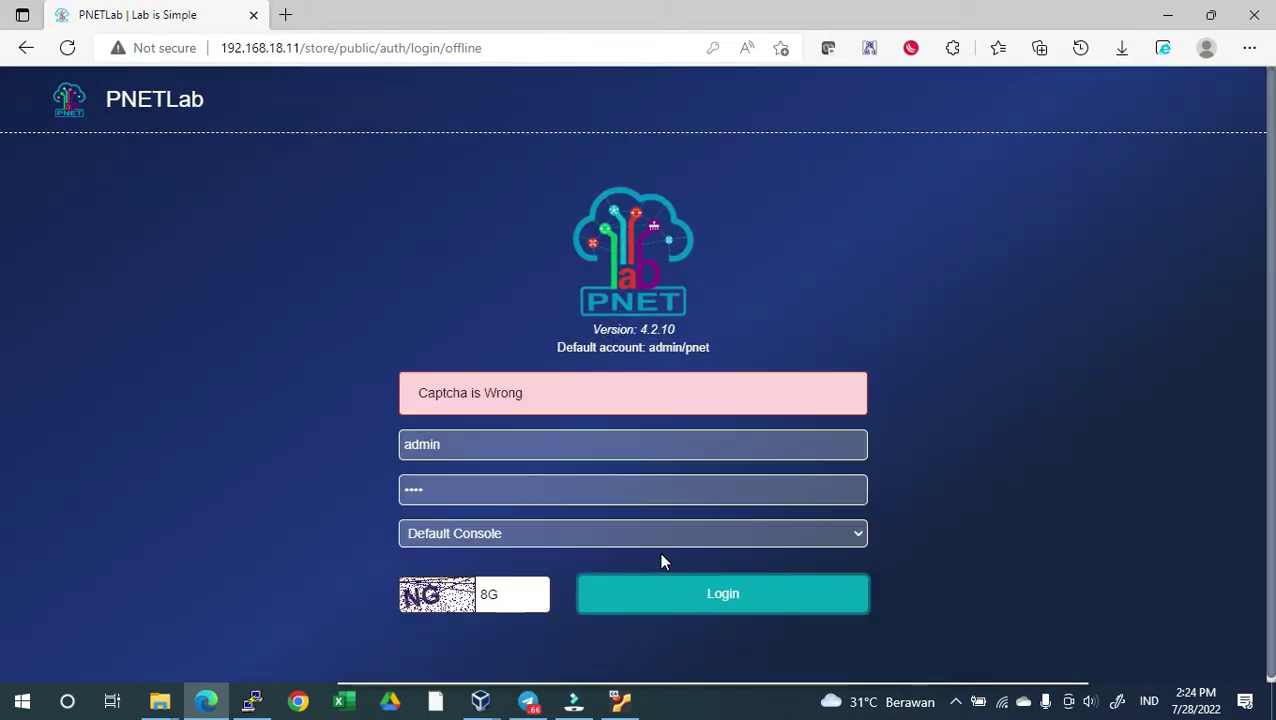
Correct the mistyped captcha, resubmit the login, and decline saving the password
{"action": "left_click_drag", "start_coordinate": [520, 594], "coordinate": [461, 603]}
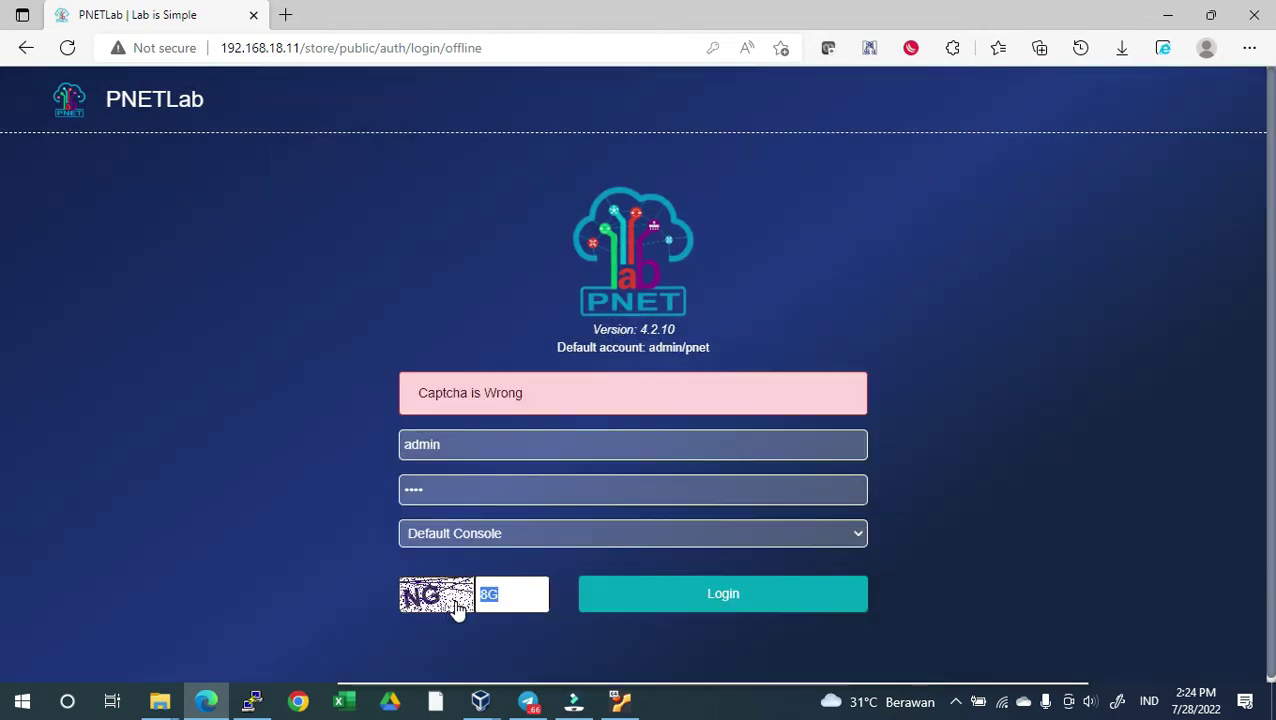
{"action": "type", "text": "NG"}
{"action": "left_click", "coordinate": [706, 600]}
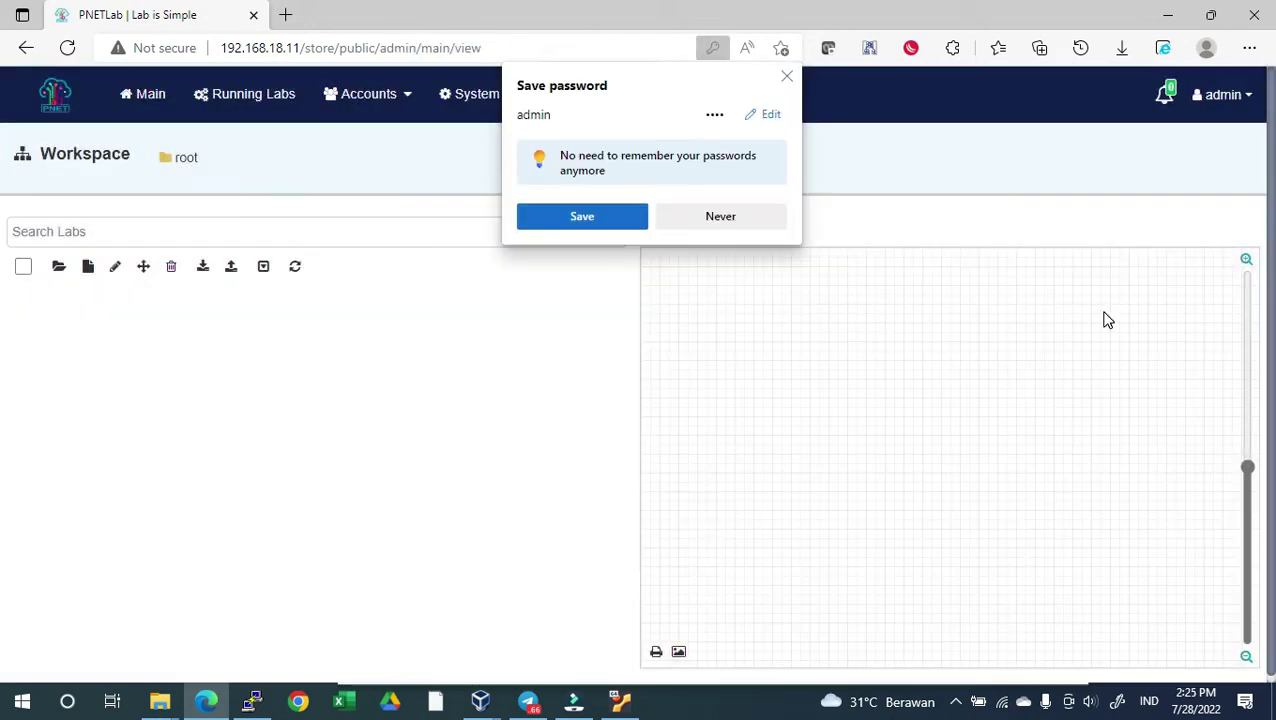
{"action": "left_click", "coordinate": [747, 213]}
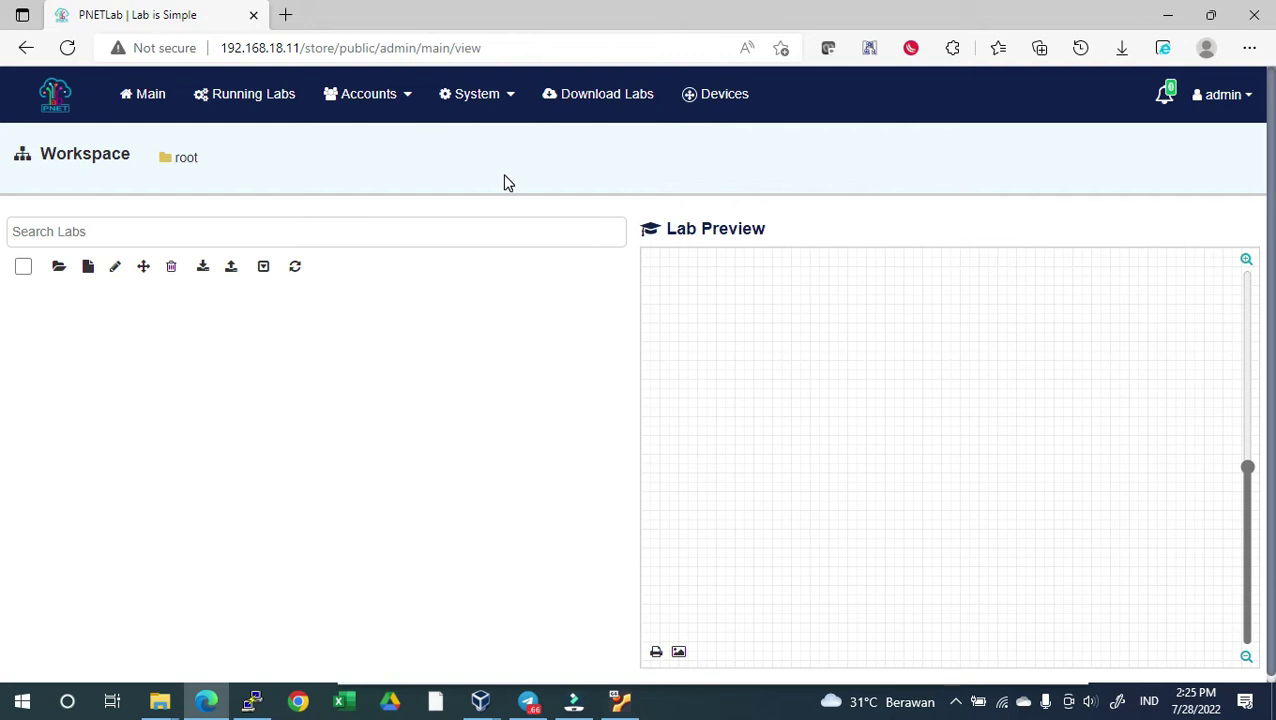
{"action": "right_click", "coordinate": [255, 701]}
Open a new PuTTY SSH session to 192.168.18.11, trust its host key, and enter root
{"action": "left_click", "coordinate": [205, 661]}
{"action": "left_click", "coordinate": [252, 701]}
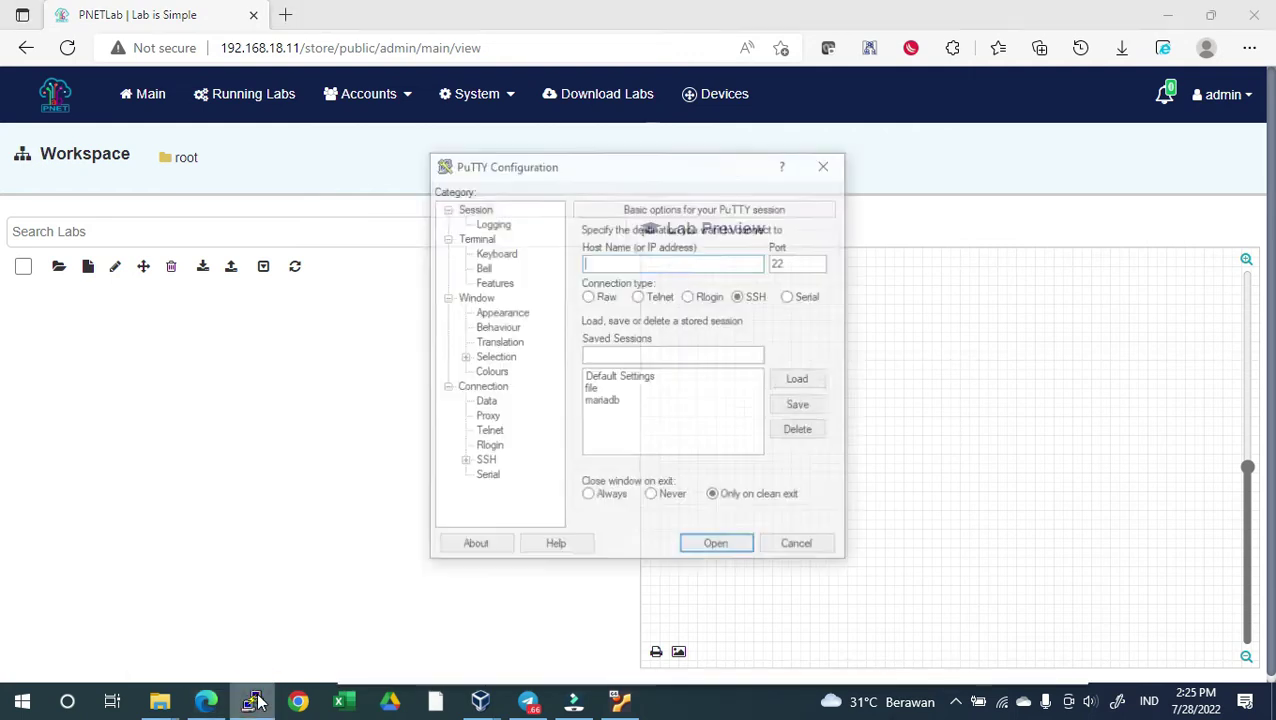
{"action": "type", "text": "192.1"}
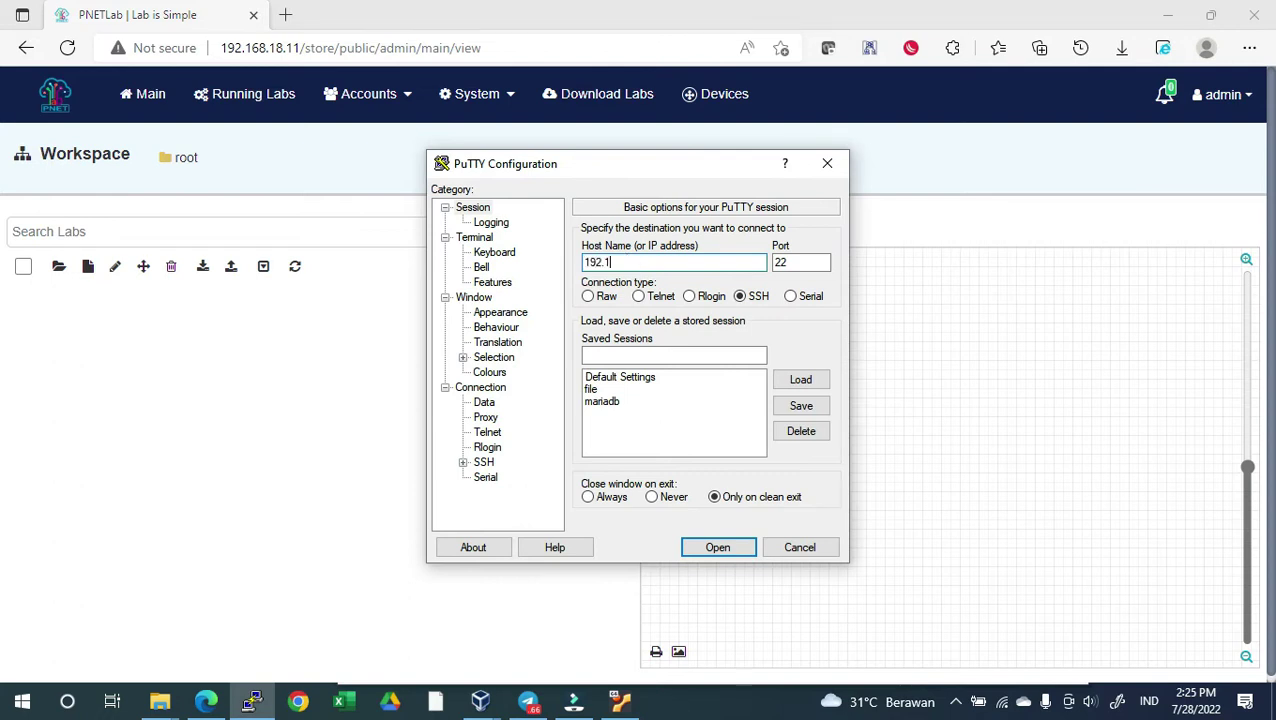
{"action": "type", "text": "68.18.11"}
{"action": "left_click", "coordinate": [743, 547]}
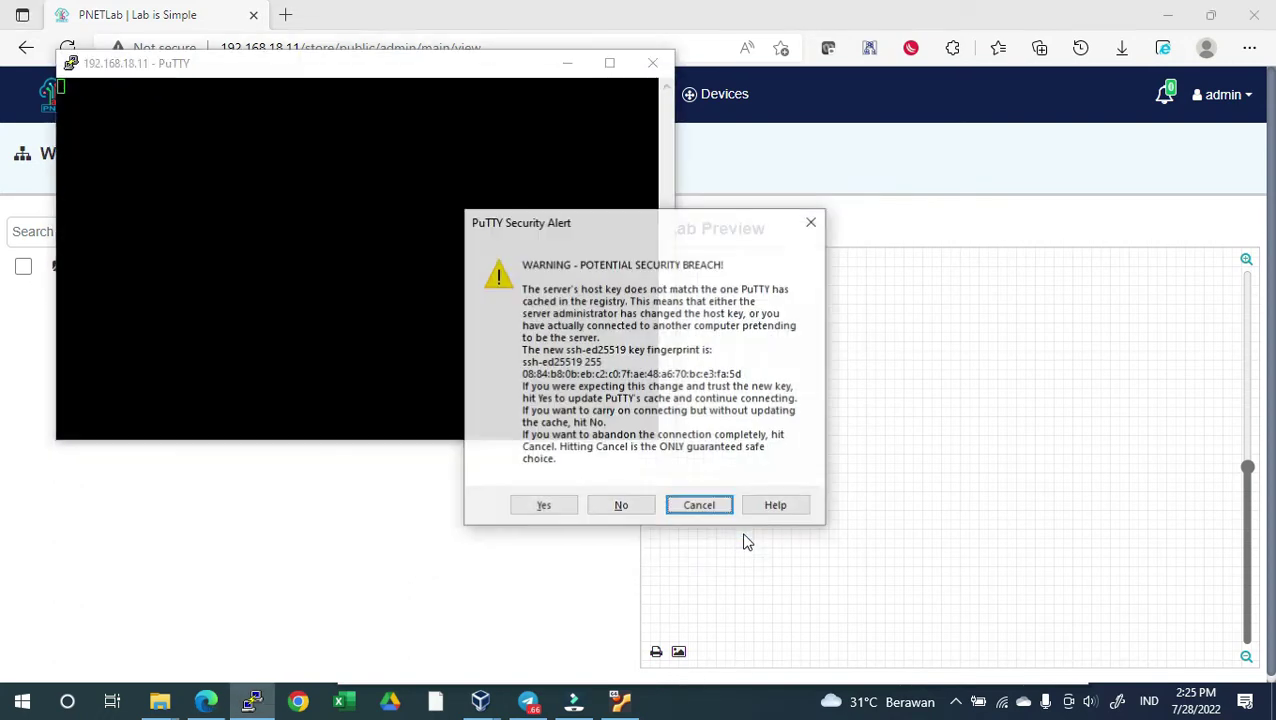
{"action": "left_click", "coordinate": [547, 514]}
{"action": "left_click_drag", "start_coordinate": [502, 78], "coordinate": [750, 151]}
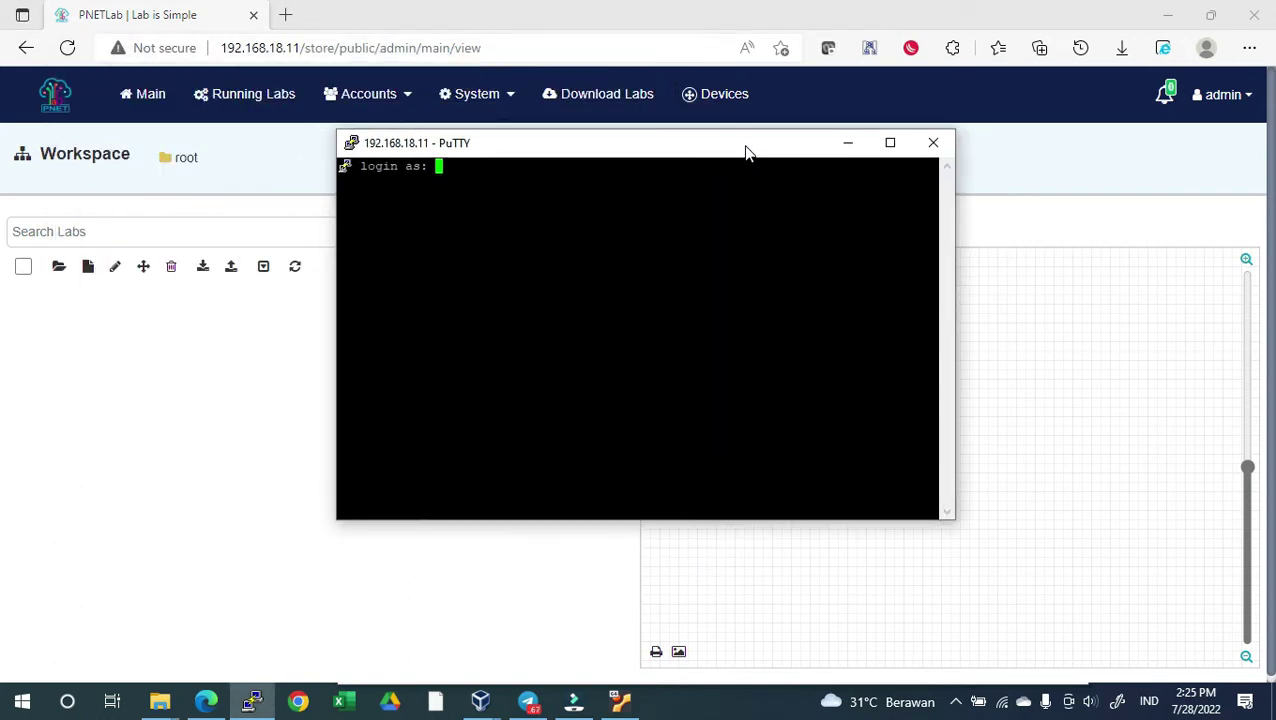
{"action": "type", "text": "root"}
{"action": "key", "text": "Return"}
{"action": "key", "text": "Return"}
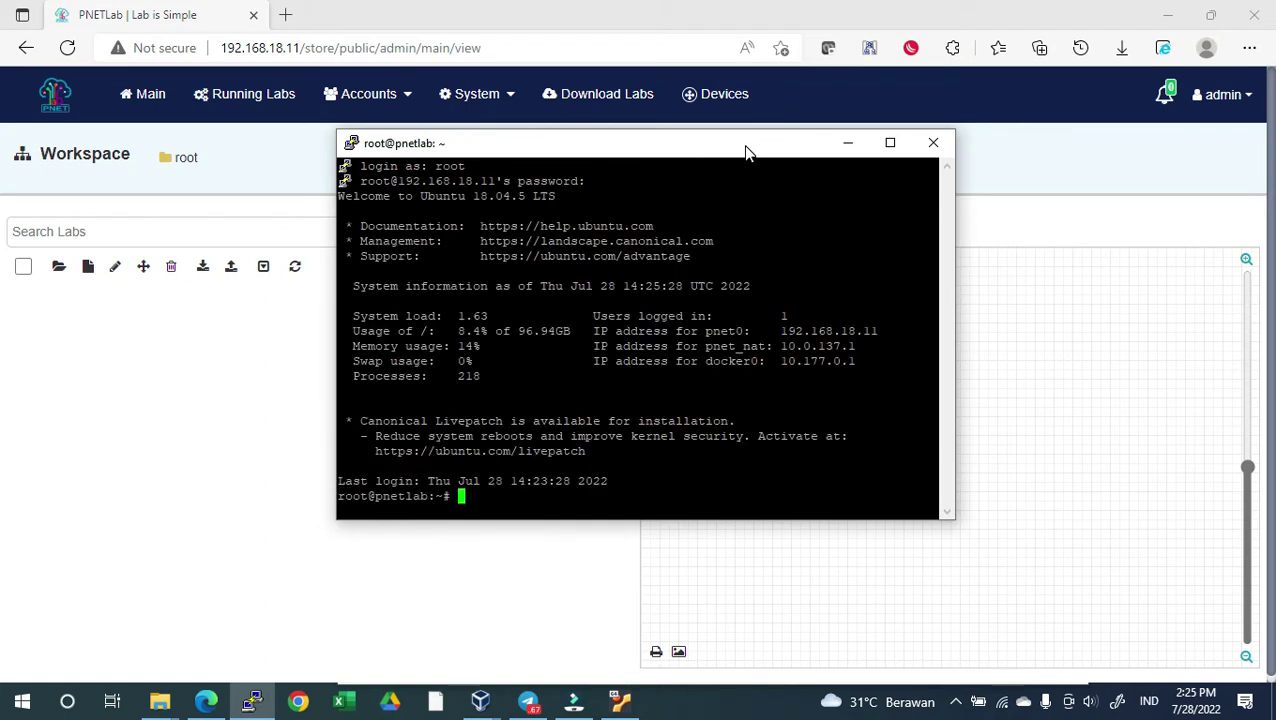
Close that session and set PuTTY's terminal font to 16-point Courier New
{"action": "left_click", "coordinate": [933, 143]}
{"action": "left_click", "coordinate": [665, 414]}
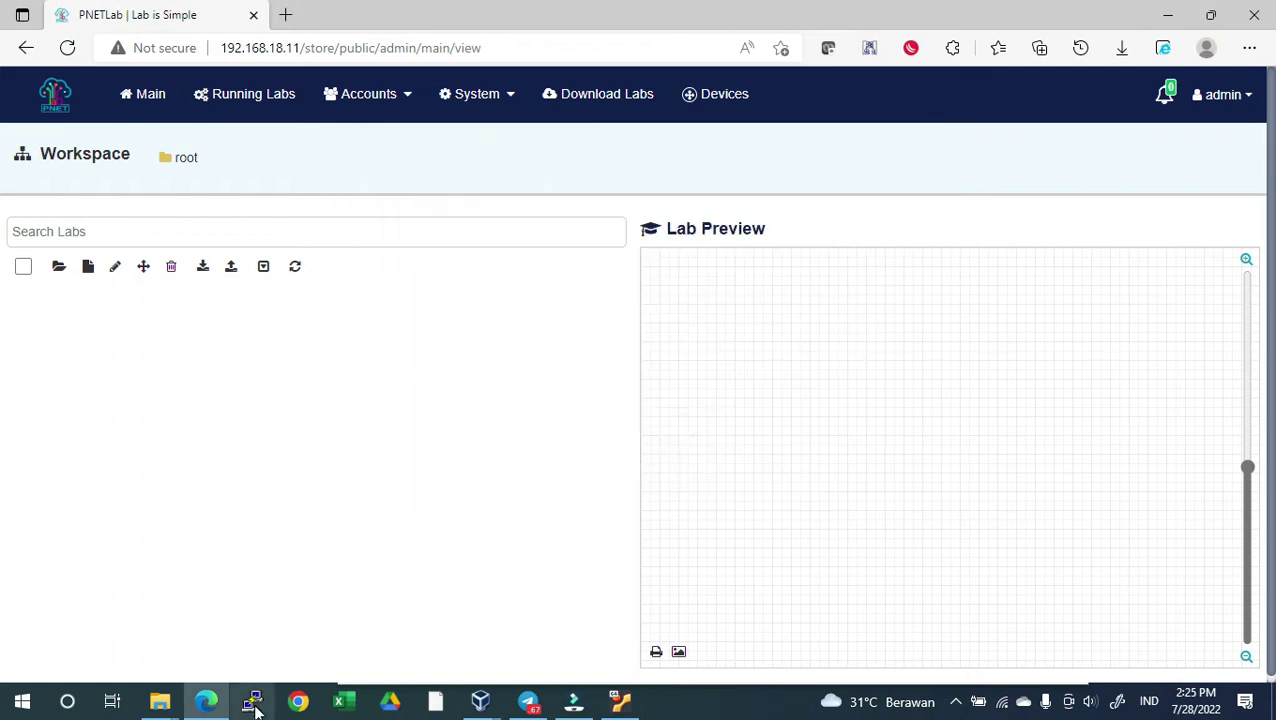
{"action": "left_click", "coordinate": [255, 706]}
{"action": "left_click", "coordinate": [497, 312]}
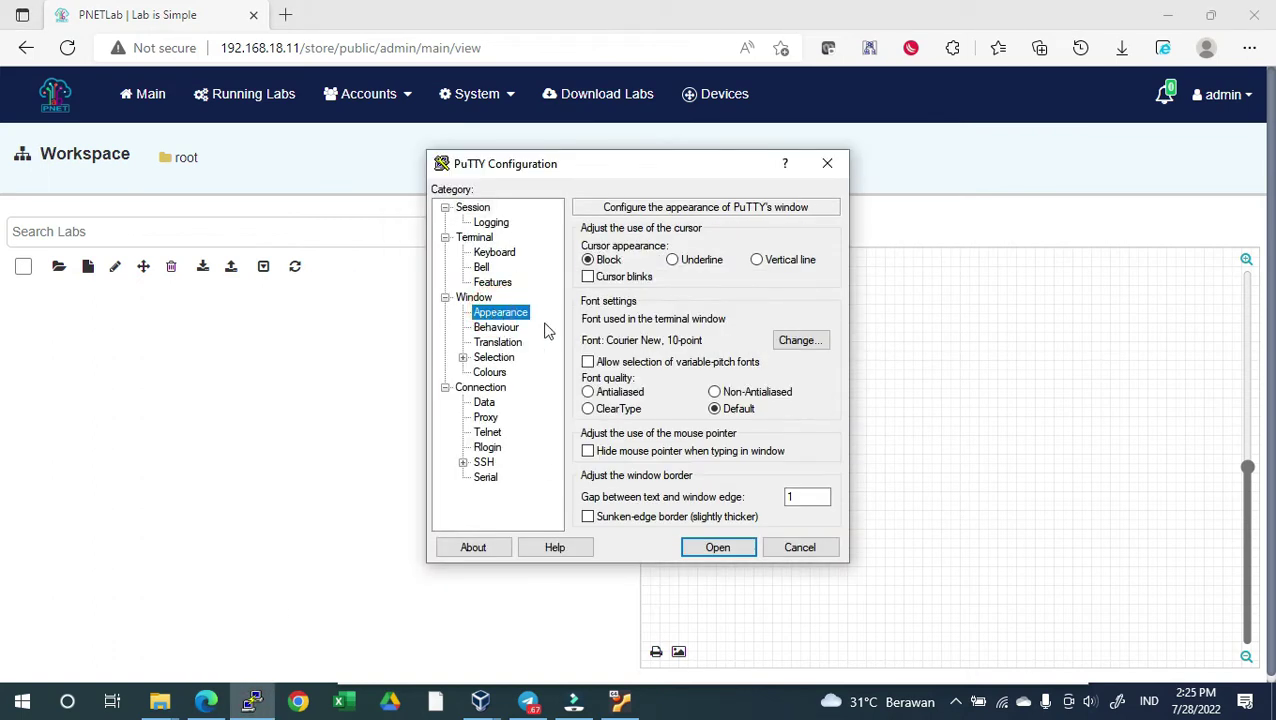
{"action": "left_click", "coordinate": [808, 340]}
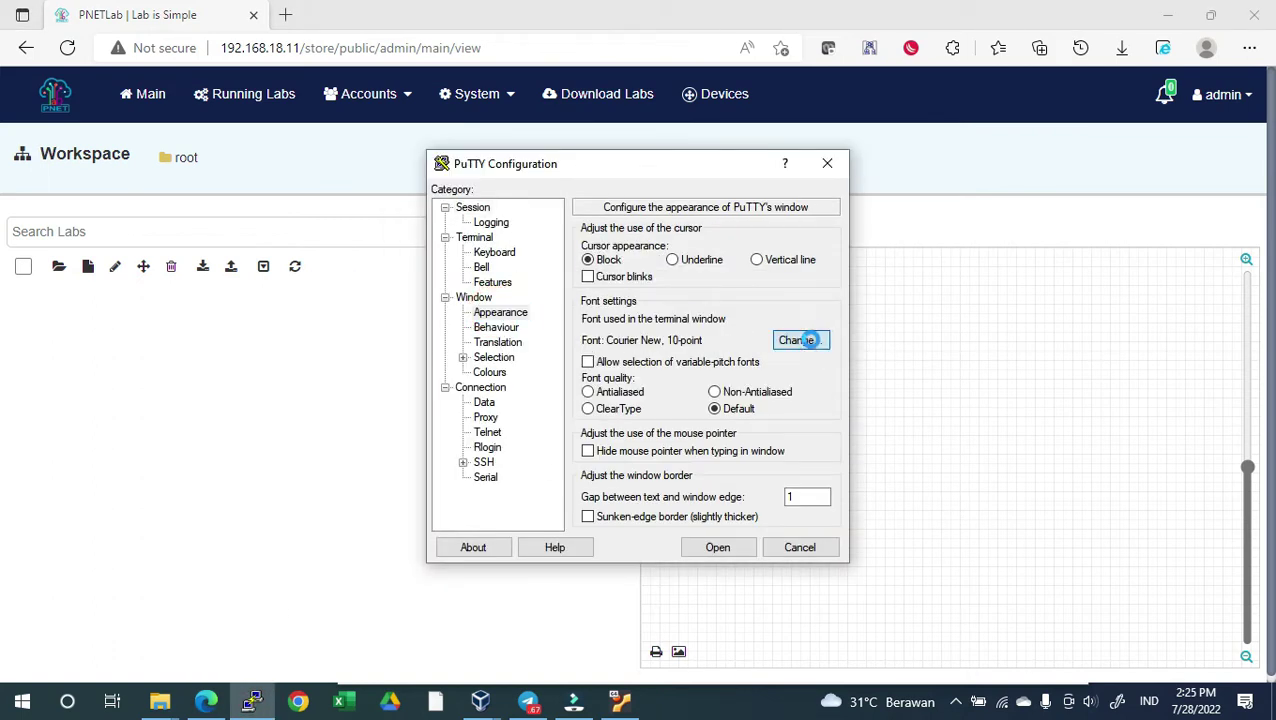
{"action": "left_click", "coordinate": [795, 377]}
{"action": "left_click", "coordinate": [727, 650]}
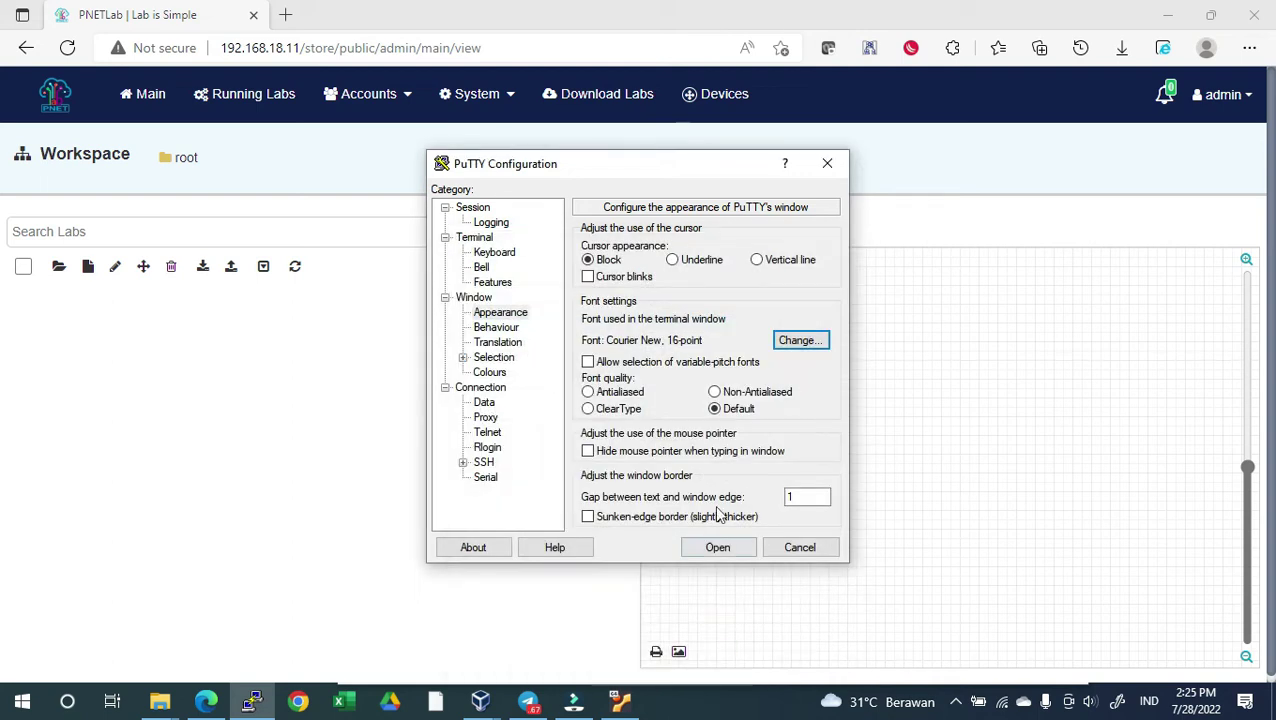
Reconnect via SSH to 192.168.18.11 and log in as root
{"action": "left_click", "coordinate": [490, 222]}
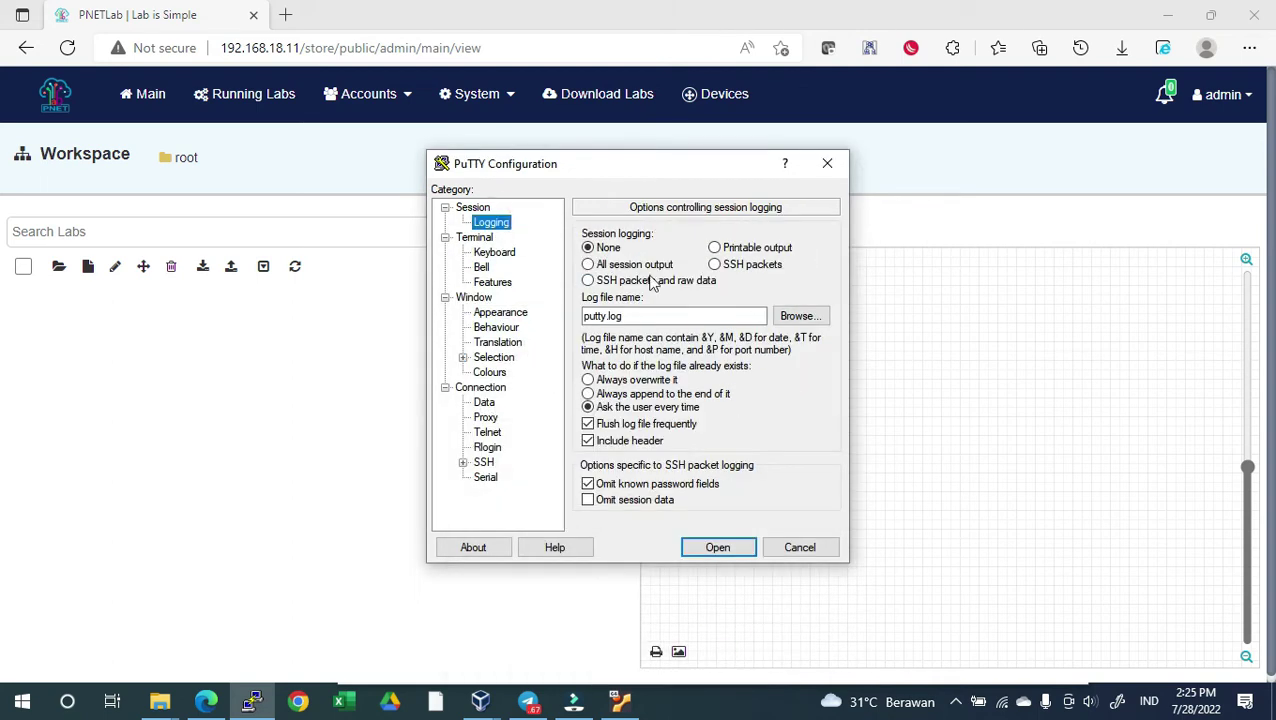
{"action": "left_click", "coordinate": [476, 208]}
{"action": "left_click", "coordinate": [656, 261]}
{"action": "type", "text": "192."}
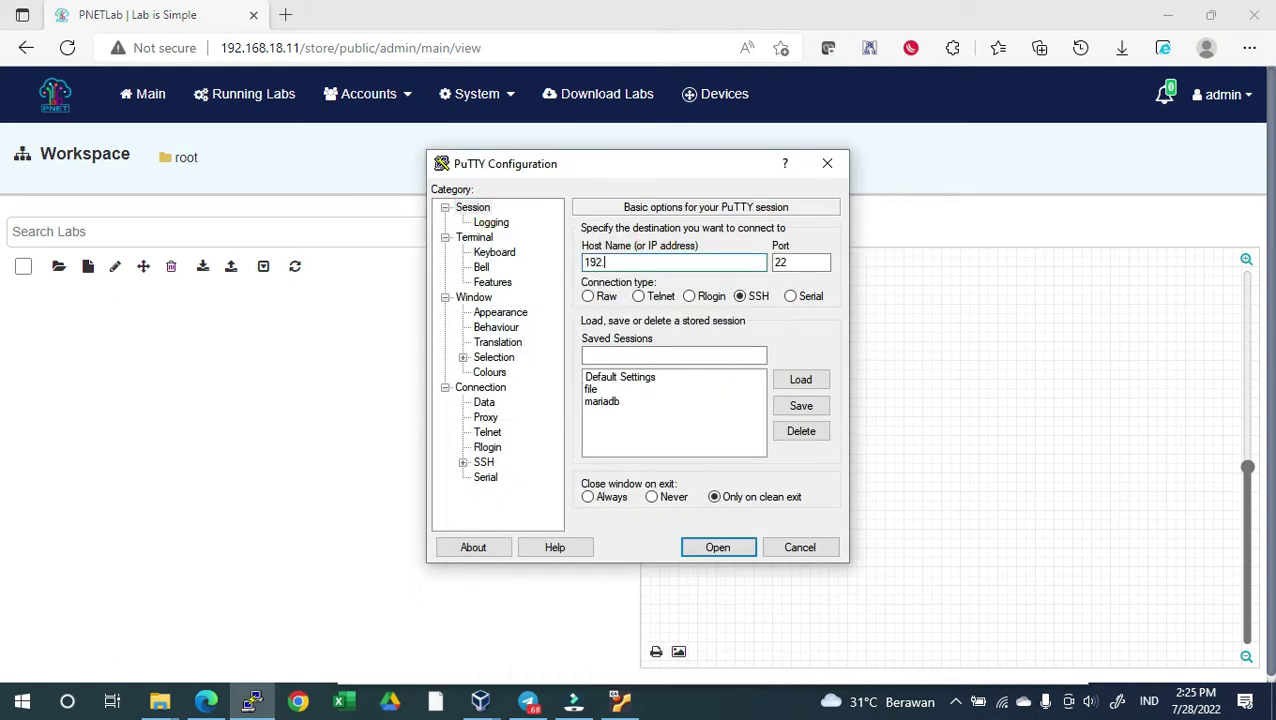
{"action": "type", "text": "168.18.11"}
{"action": "key", "text": "Return"}
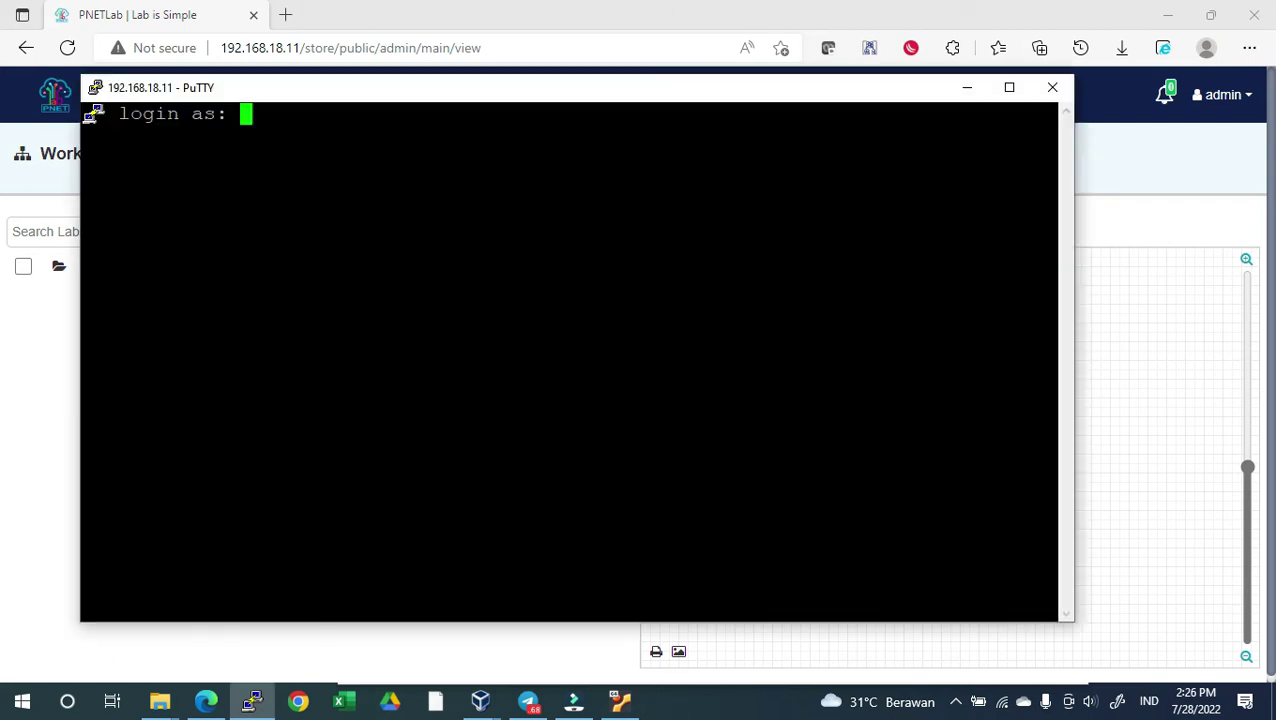
{"action": "left_click_drag", "start_coordinate": [594, 94], "coordinate": [714, 106]}
{"action": "type", "text": "root"}
{"action": "key", "text": "Return"}
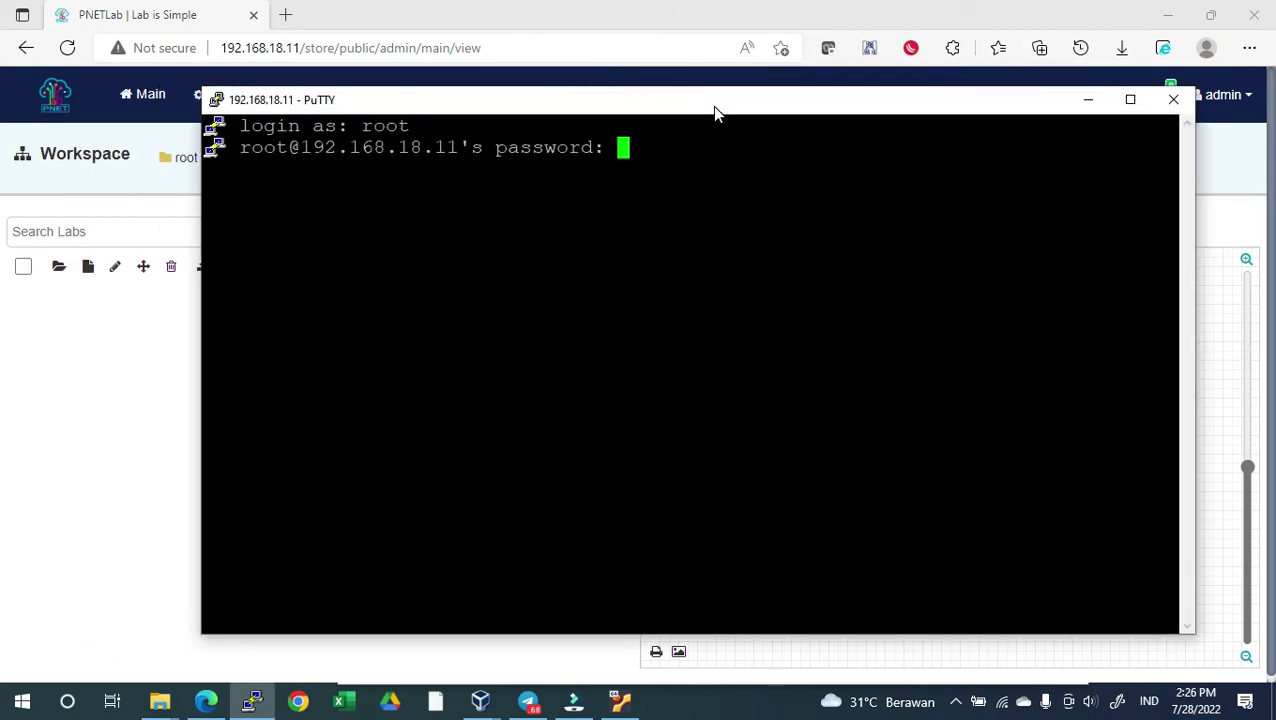
{"action": "key", "text": "Return"}
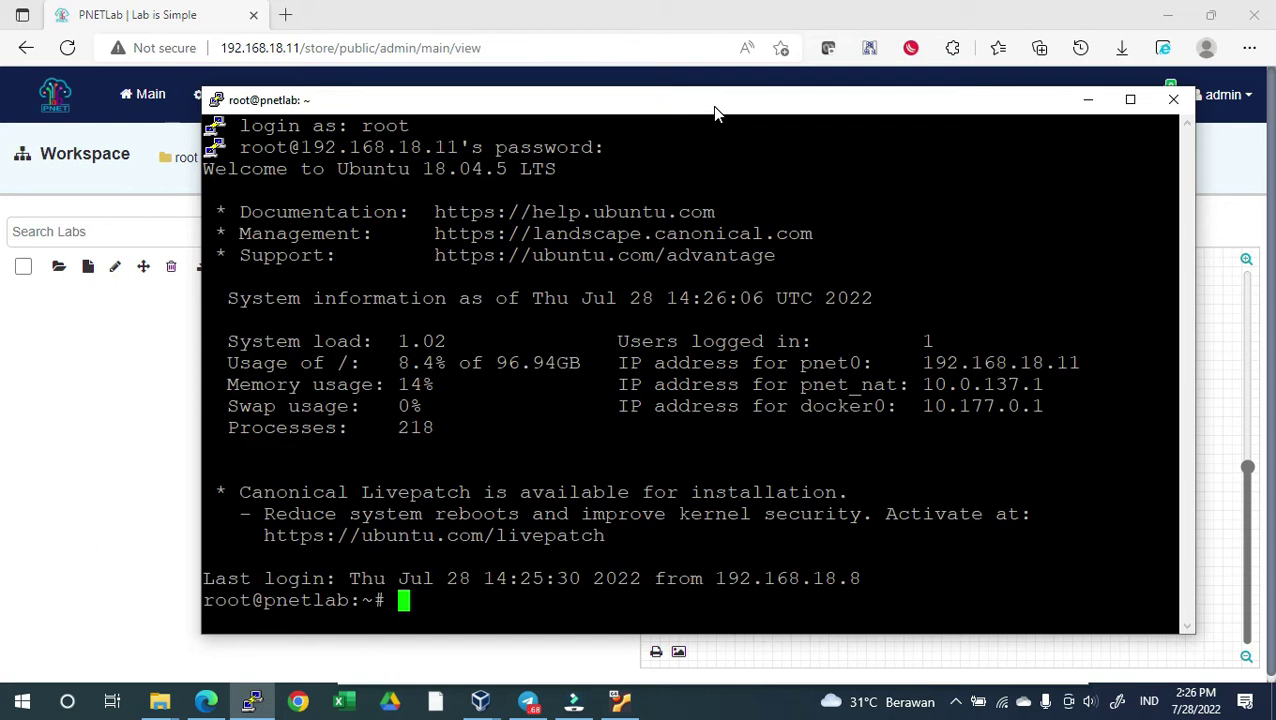
{"action": "type", "text": "ishare"}
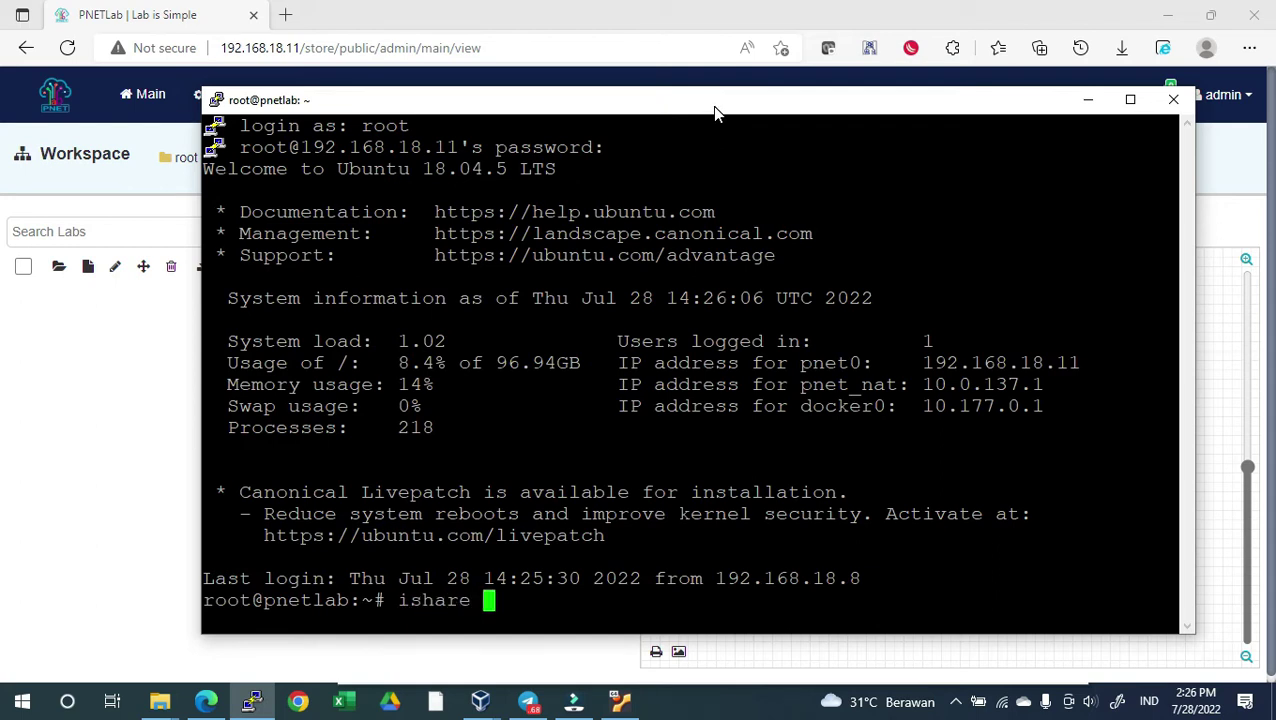
Ping 8.8.8.8 successfully, then ping google.com, which fails name resolution
{"action": "key", "text": "BackSpace"}
{"action": "key", "text": "BackSpace"}
{"action": "key", "text": "BackSpace"}
{"action": "key", "text": "BackSpace"}
{"action": "key", "text": "BackSpace"}
{"action": "key", "text": "BackSpace"}
{"action": "key", "text": "BackSpace"}
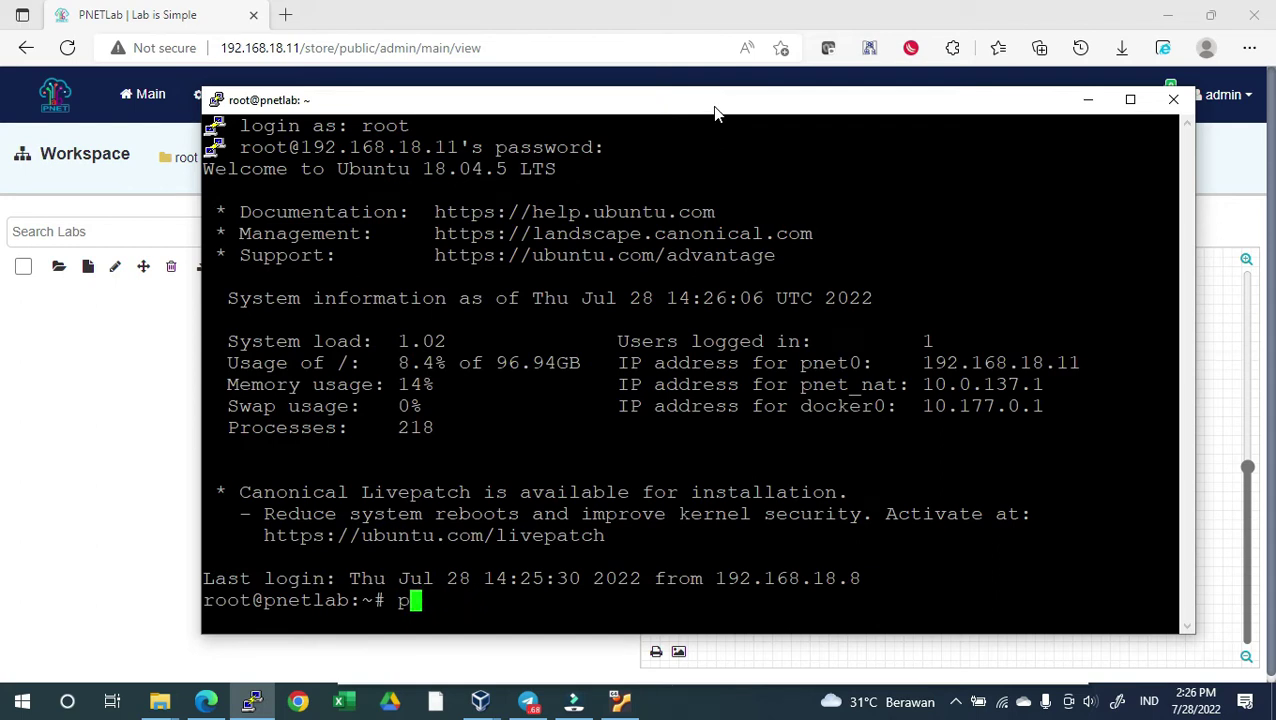
{"action": "type", "text": "ping 8.8.8.8"}
{"action": "key", "text": "Return"}
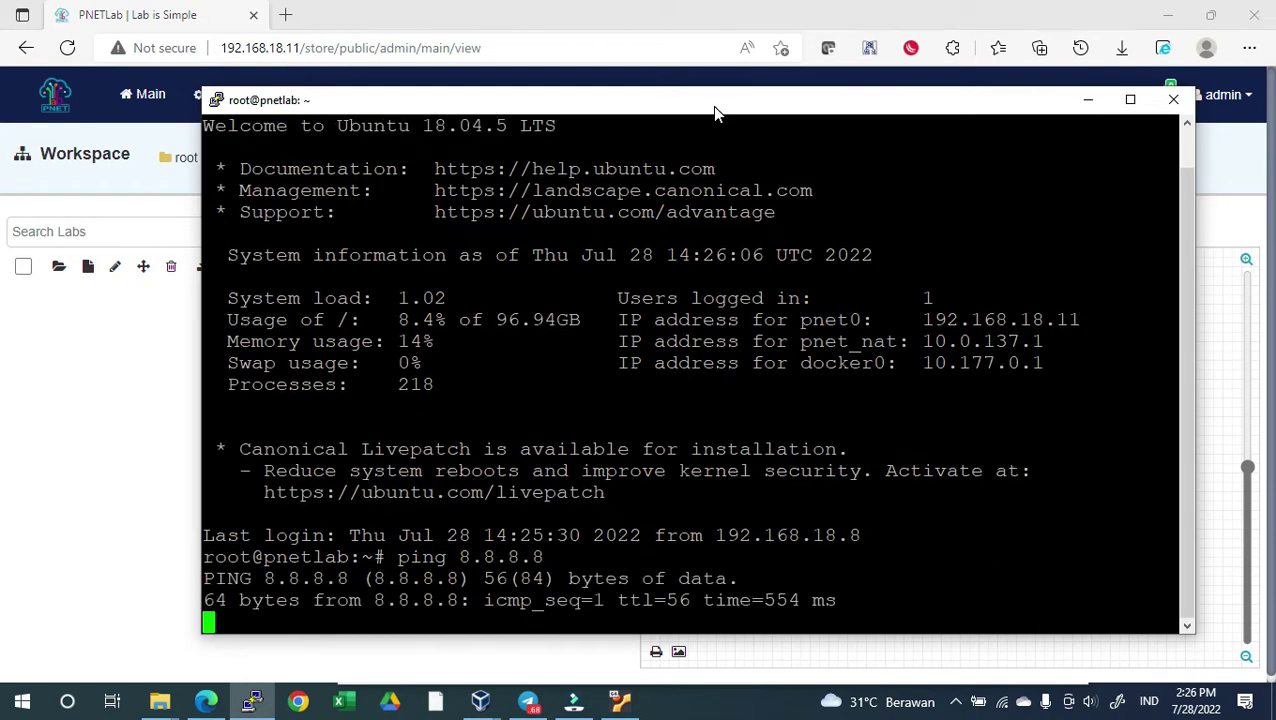
{"action": "key", "text": "ctrl+c"}
{"action": "type", "text": "ping google.com"}
{"action": "key", "text": "Return"}
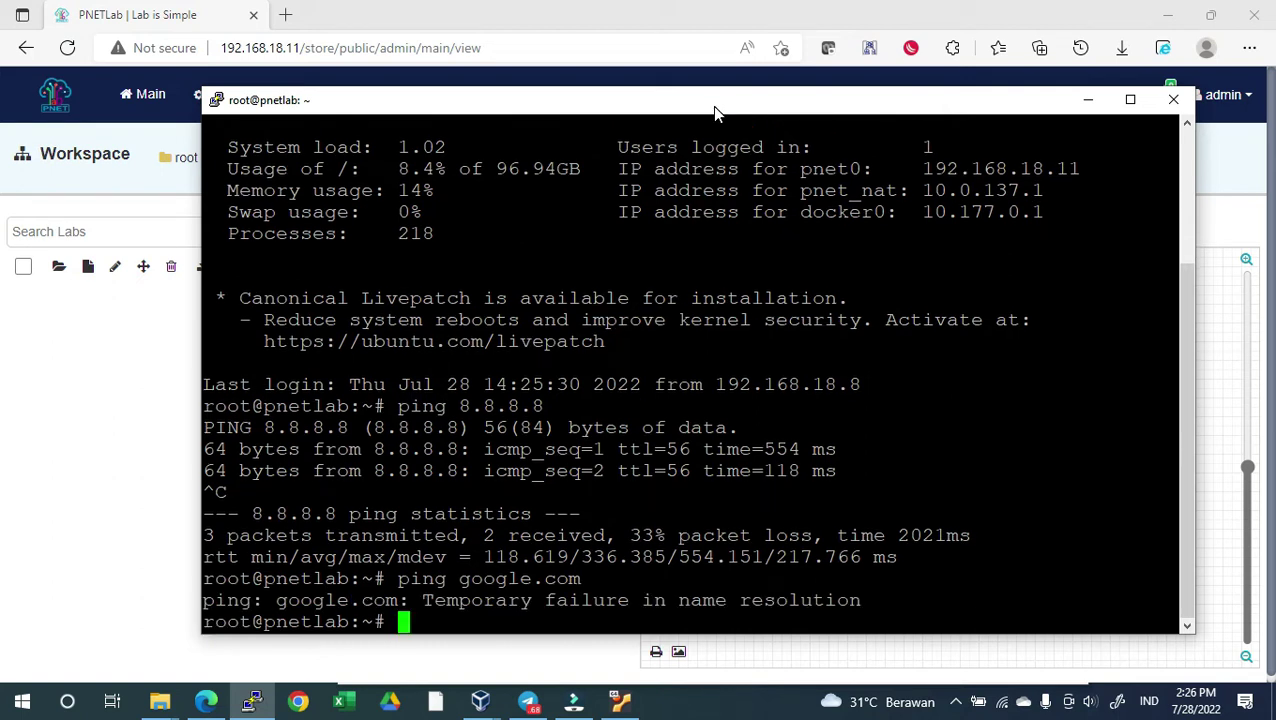
Run ishare search mikrotik, then clear the terminal screen
{"action": "type", "text": "ishare search "}
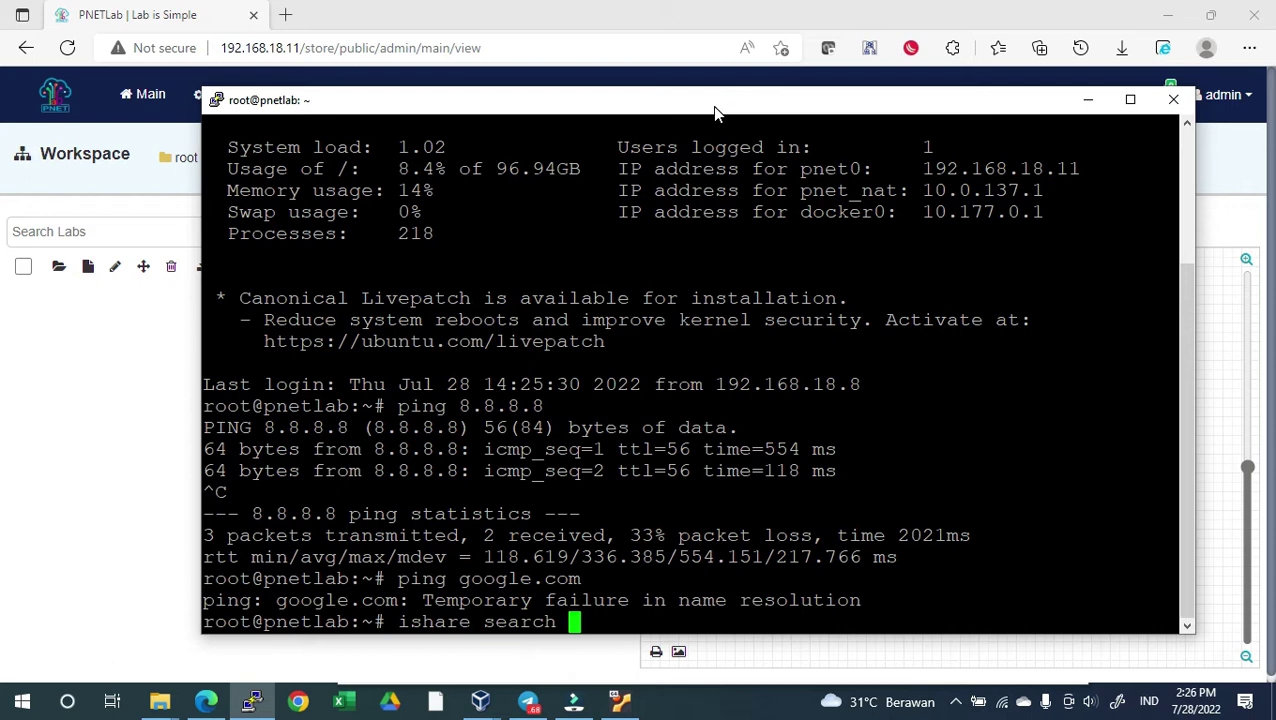
{"action": "type", "text": "mikrotik"}
{"action": "key", "text": "Return"}
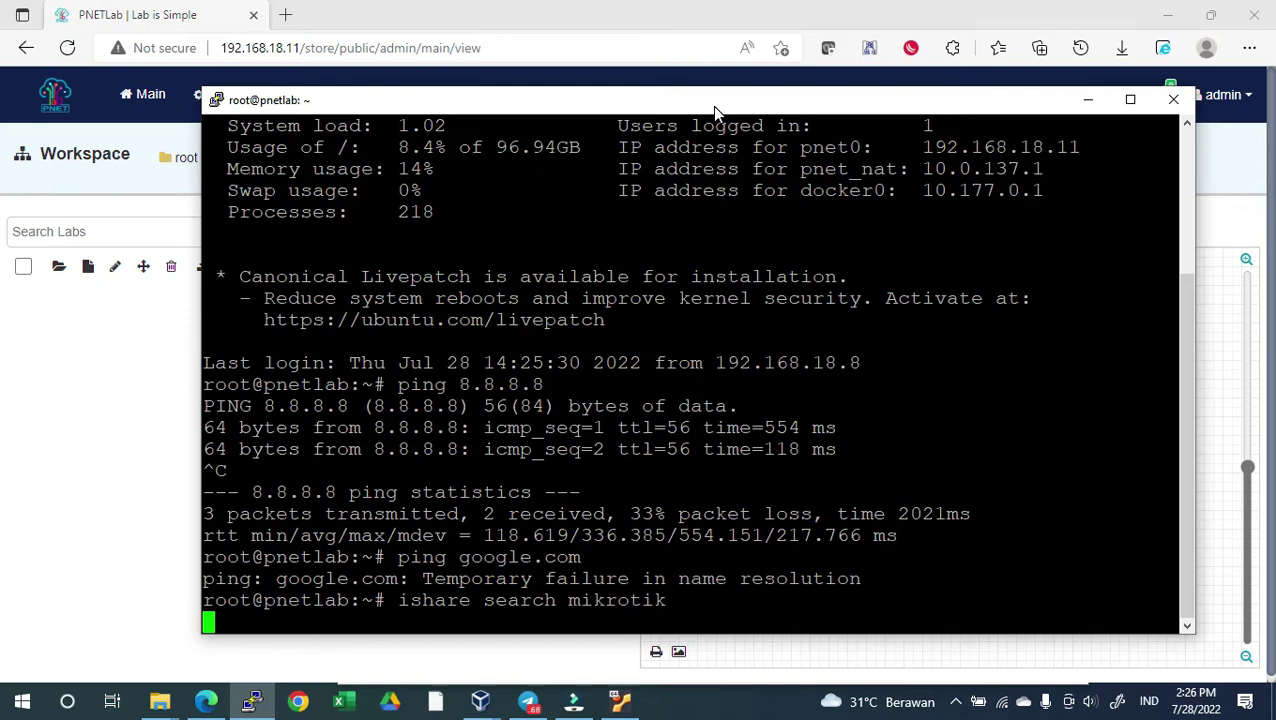
{"action": "key", "text": "ctrl+l"}
{"action": "key", "text": "Return"}
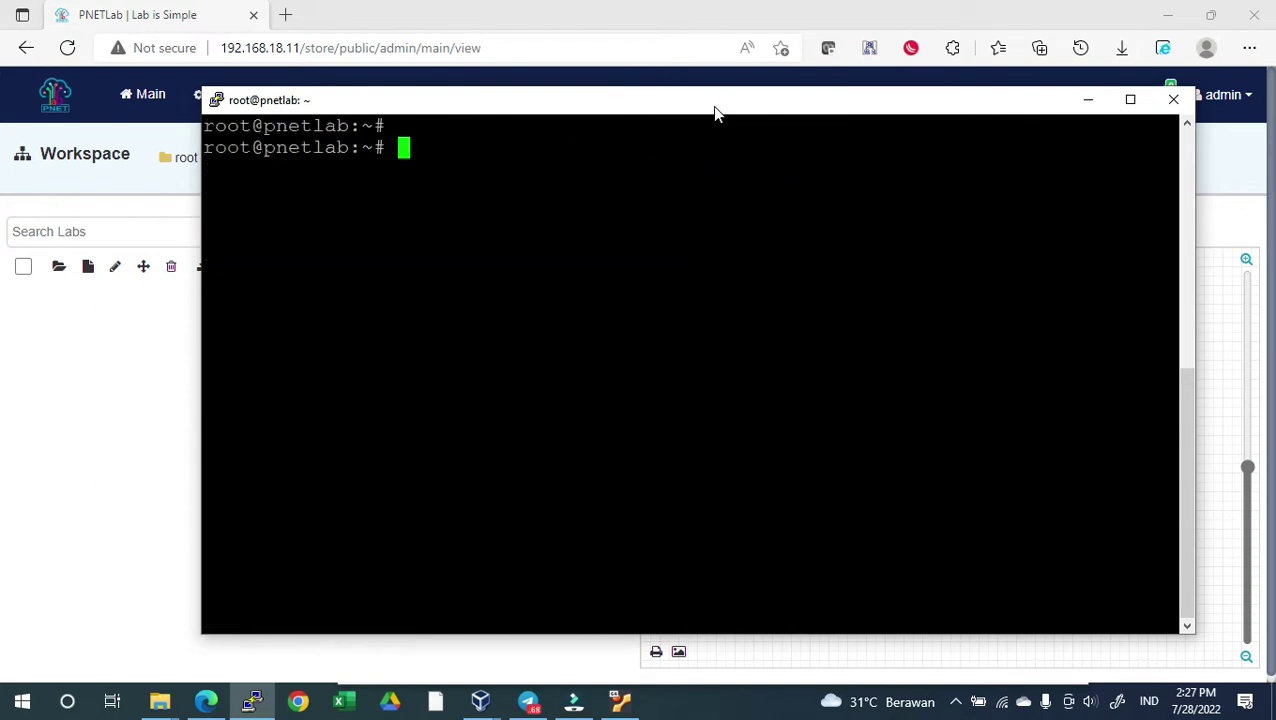
Replace /etc/resolv.conf with a symlink to /run/systemd/resolve/resolv.conf
{"action": "key", "text": "Return"}
{"action": "type", "text": "rm /etc/resolv.conf"}
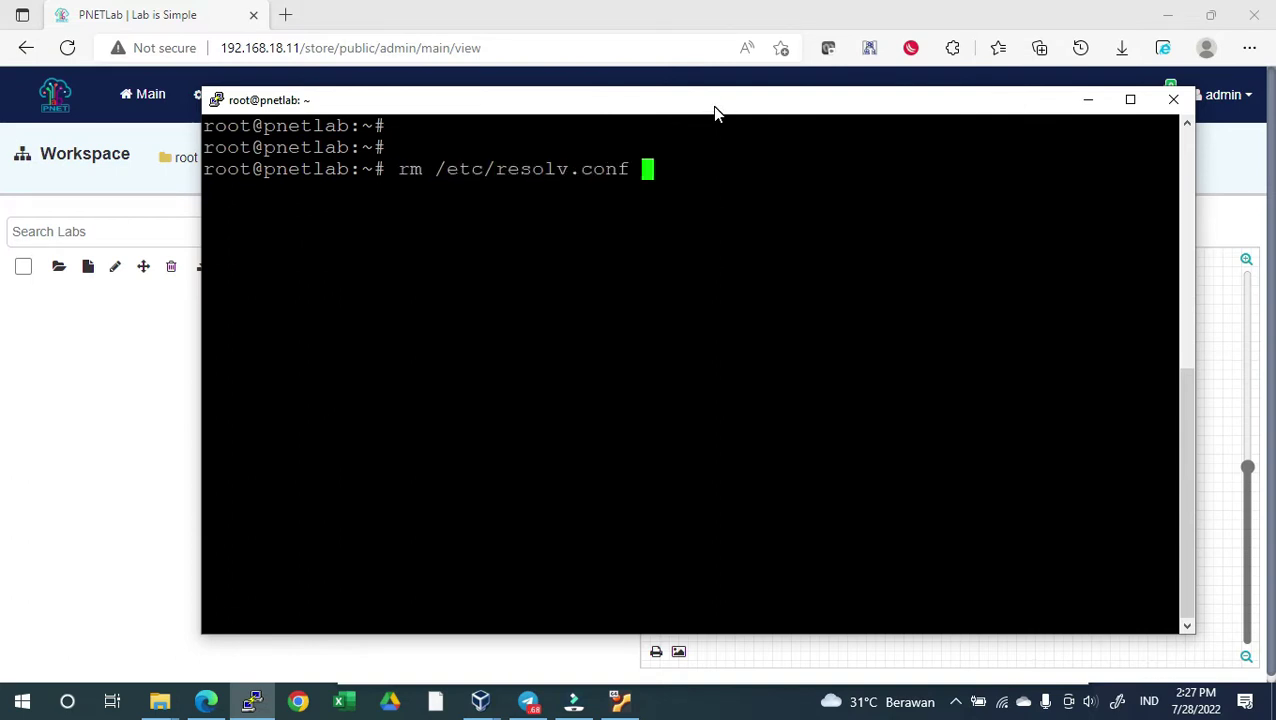
{"action": "key", "text": "Return"}
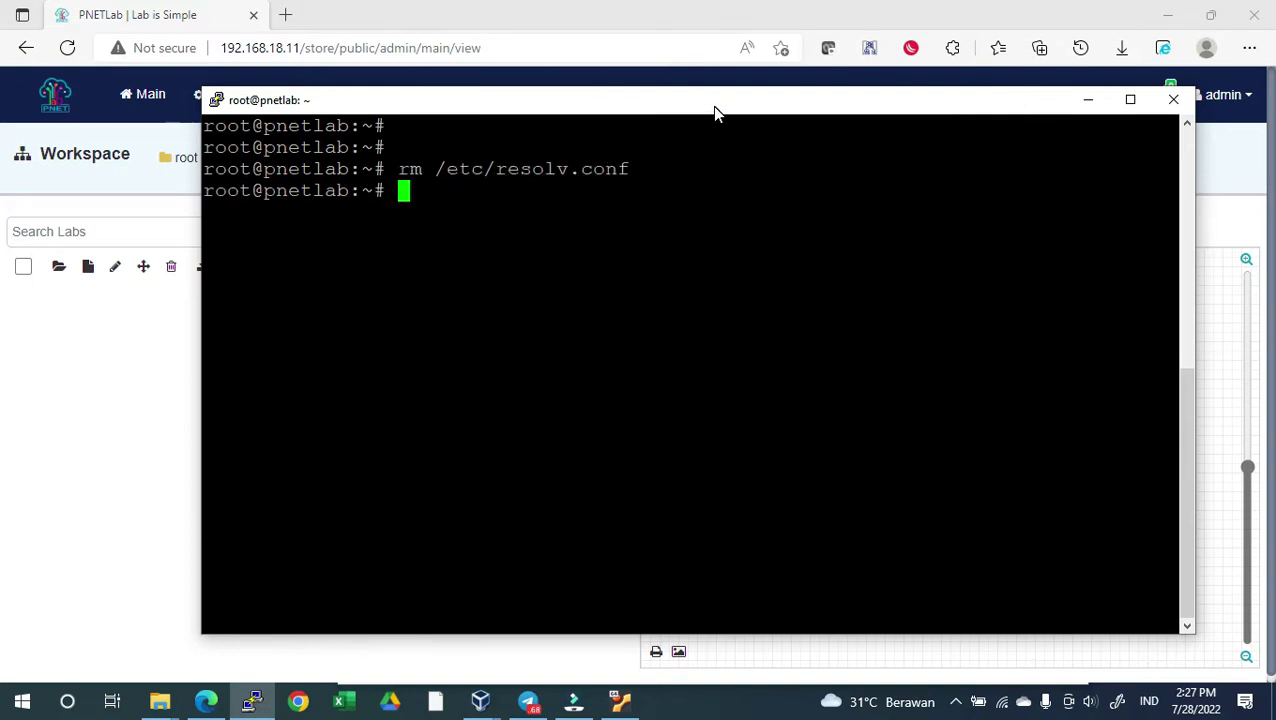
{"action": "type", "text": "ln -s"}
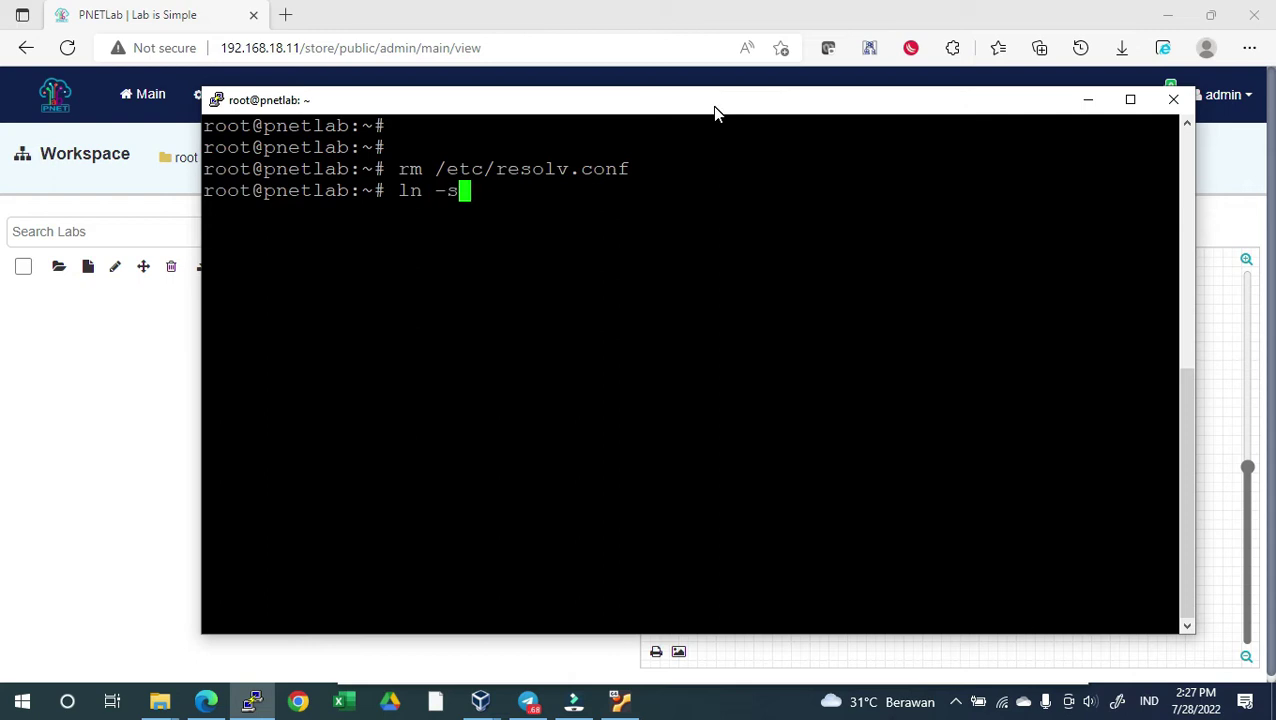
{"action": "type", "text": " /run/"}
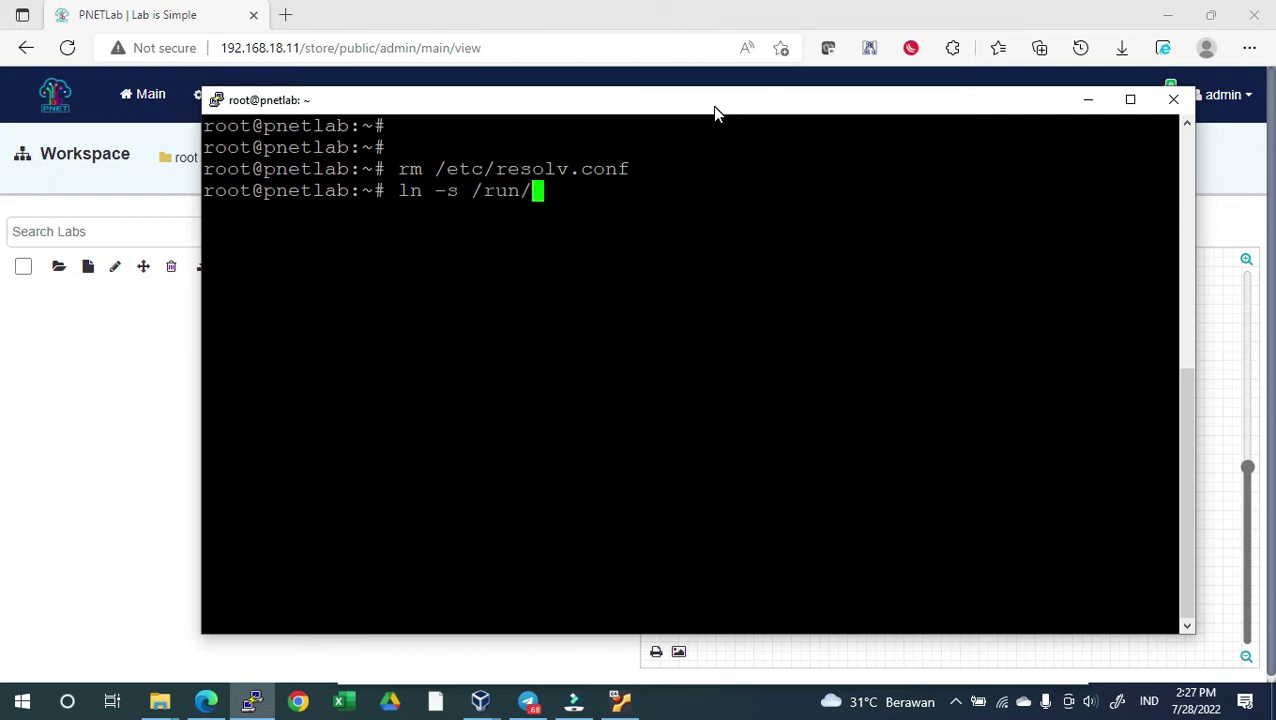
{"action": "type", "text": "systemd/res"}
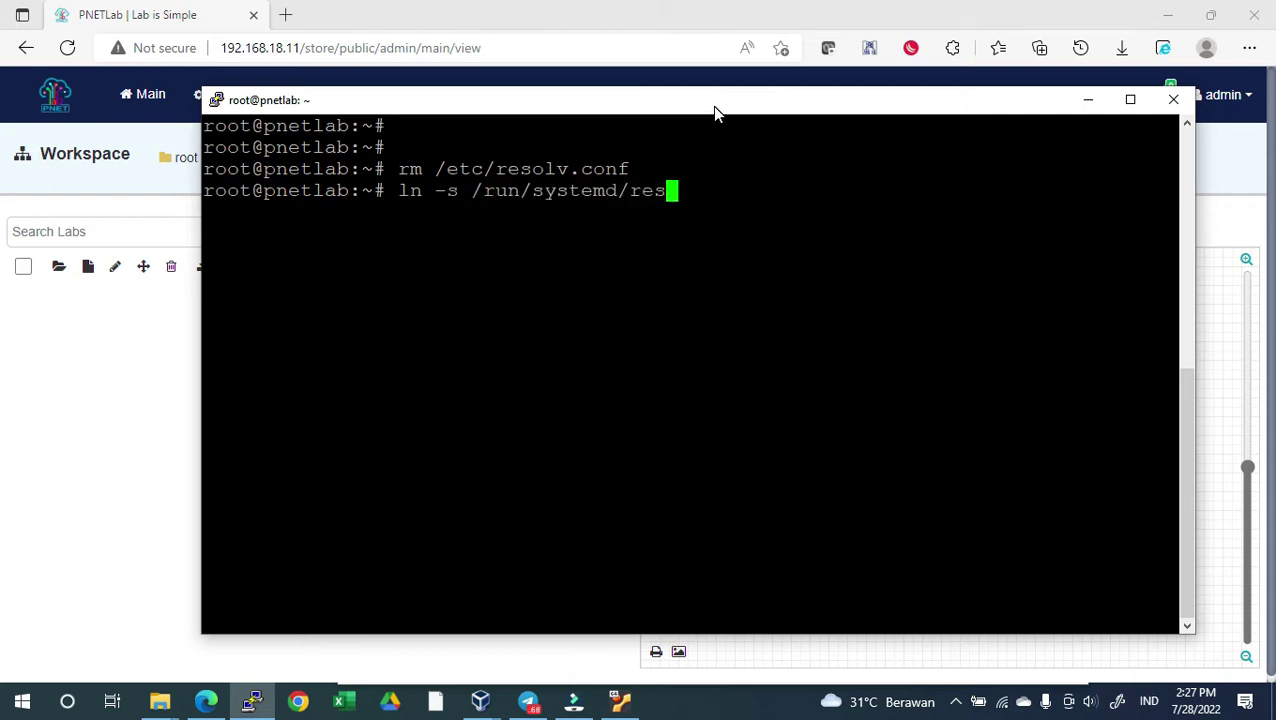
{"action": "type", "text": "olve/res"}
{"action": "key", "text": "Tab"}
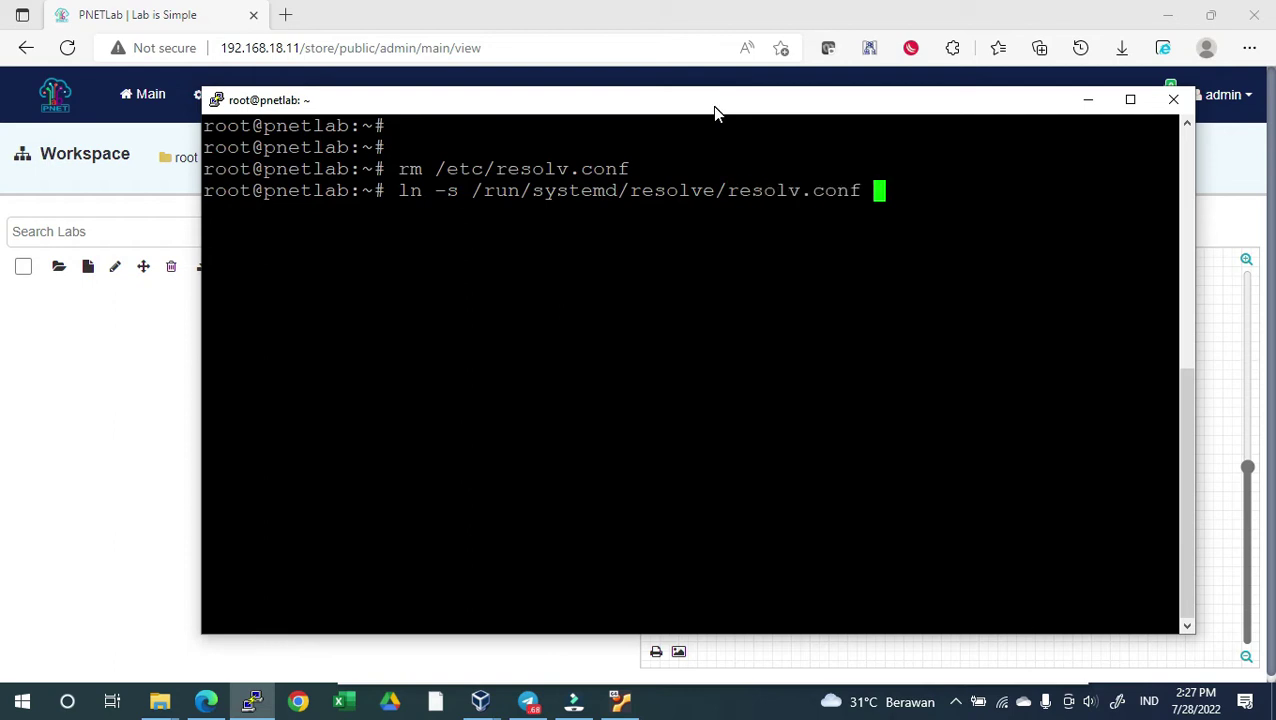
{"action": "type", "text": "/etc/resolv.conf"}
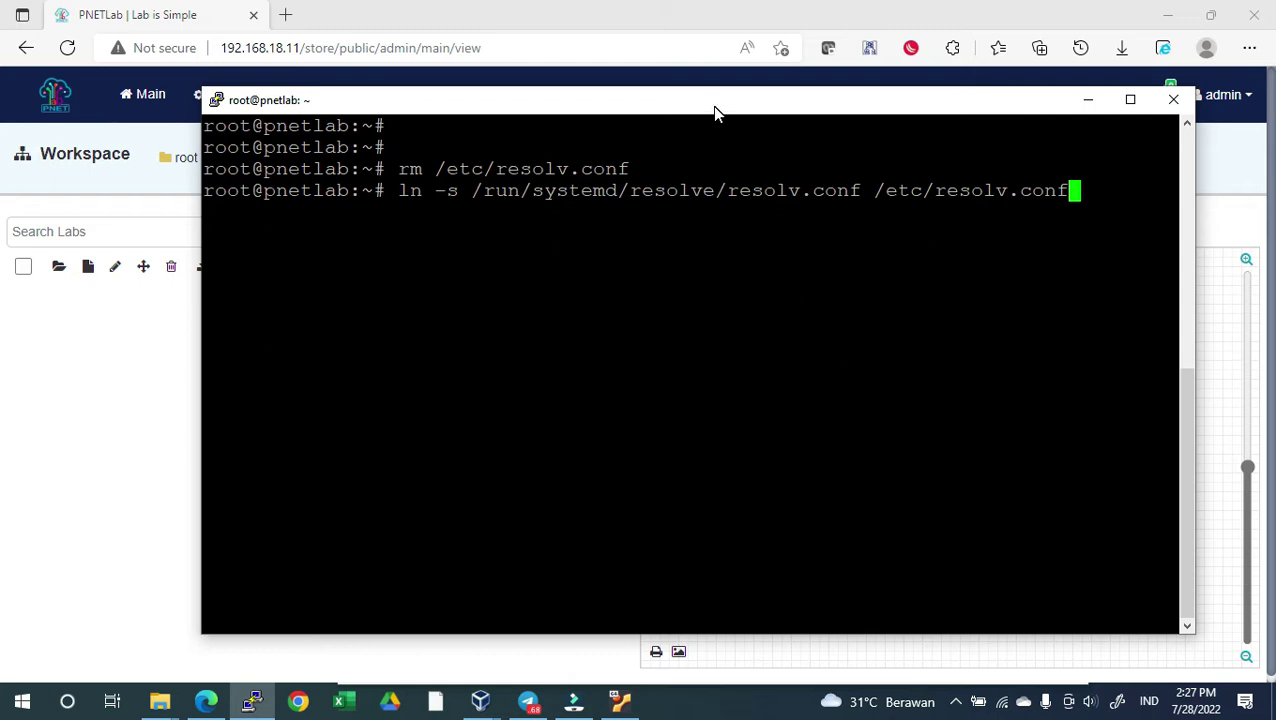
{"action": "key", "text": "Return"}
Rerun ping google.com to confirm it now resolves and replies
{"action": "key", "text": "Up"}
{"action": "key", "text": "Up"}
{"action": "key", "text": "Up"}
{"action": "key", "text": "Up"}
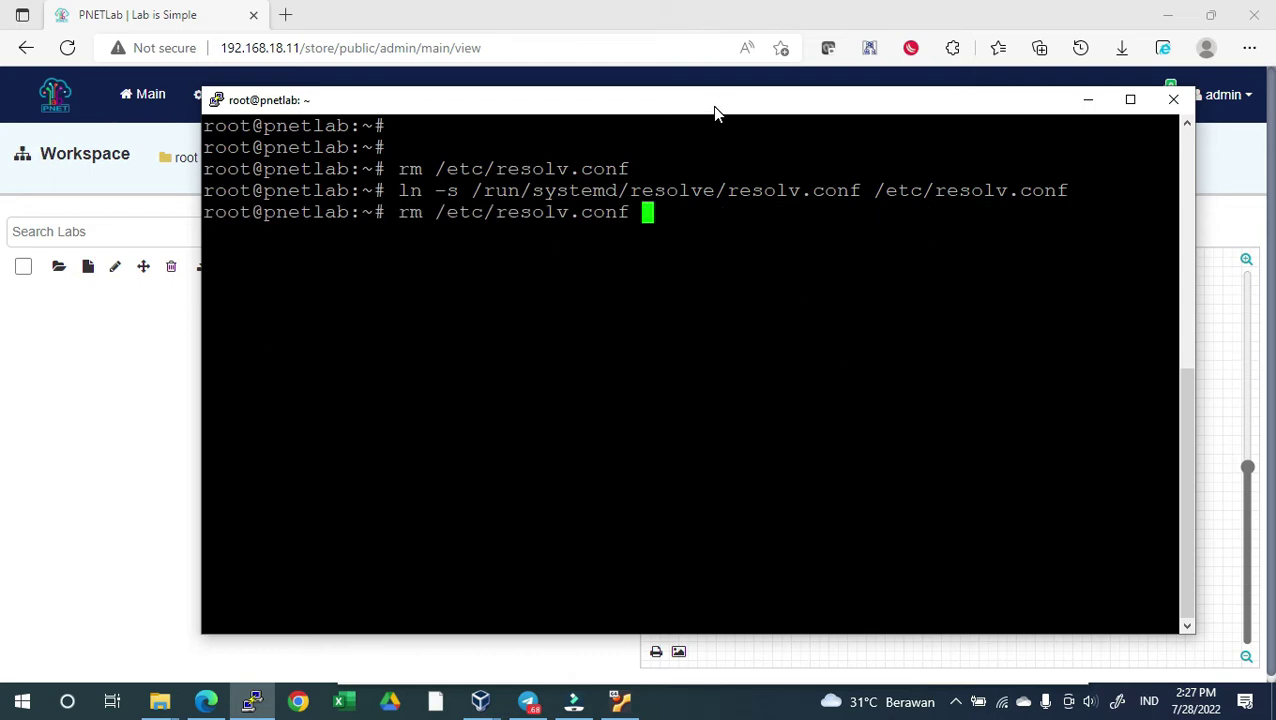
{"action": "key", "text": "Return"}
{"action": "key", "text": "ctrl+c"}
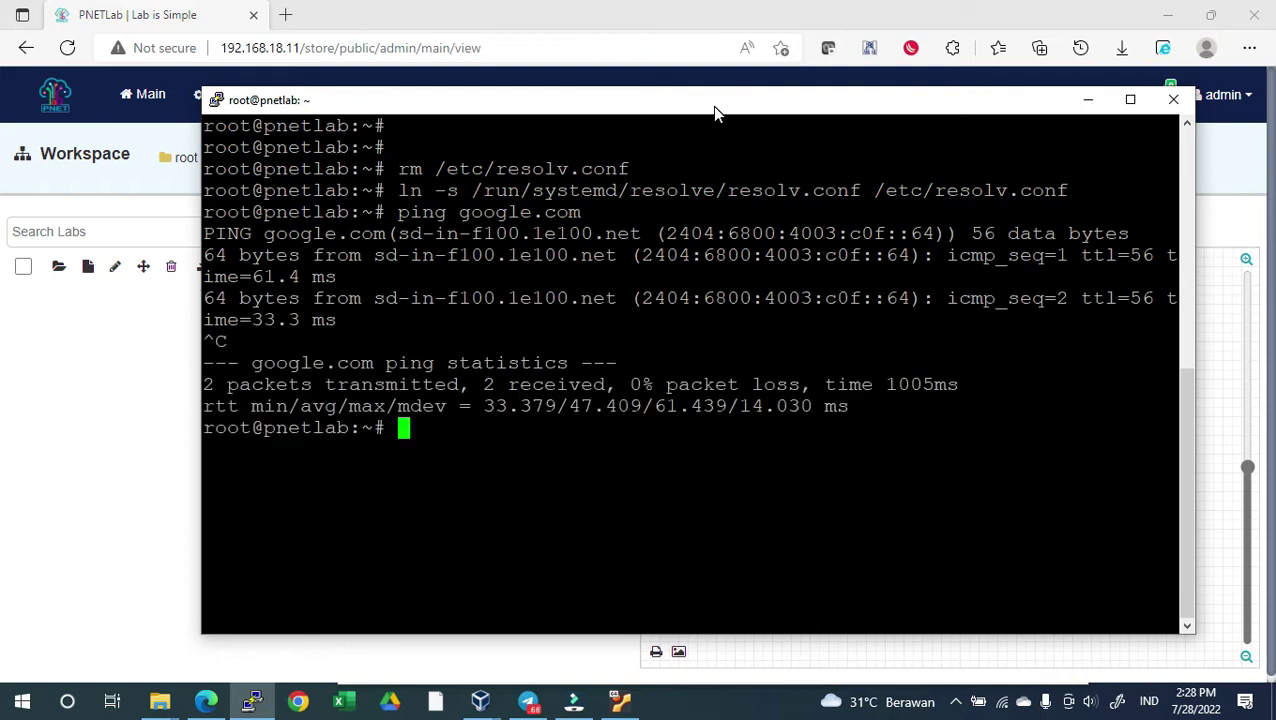
{"action": "key", "text": "Up"}
{"action": "key", "text": "Up"}
{"action": "key", "text": "Up"}
{"action": "key", "text": "Up"}
{"action": "key", "text": "Up"}
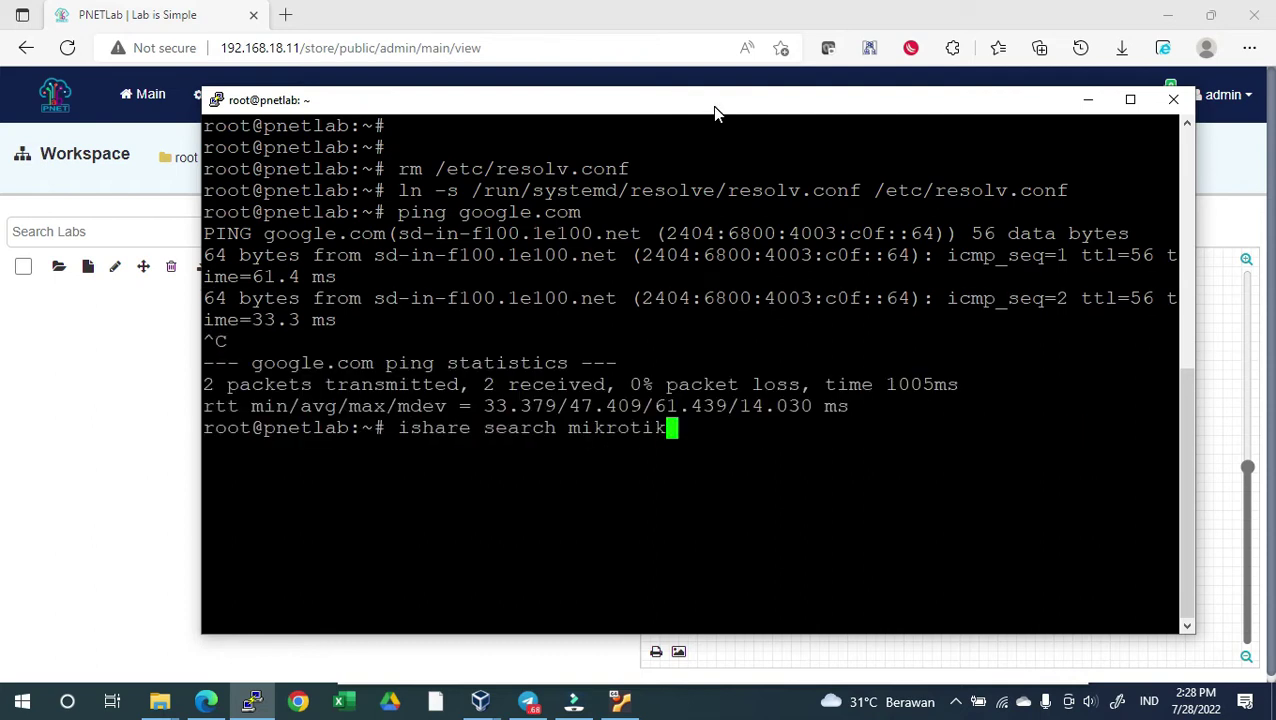
Rerun the mikrotik image search and download mikrotik-6.48.6 with ishare pull
{"action": "key", "text": "Return"}
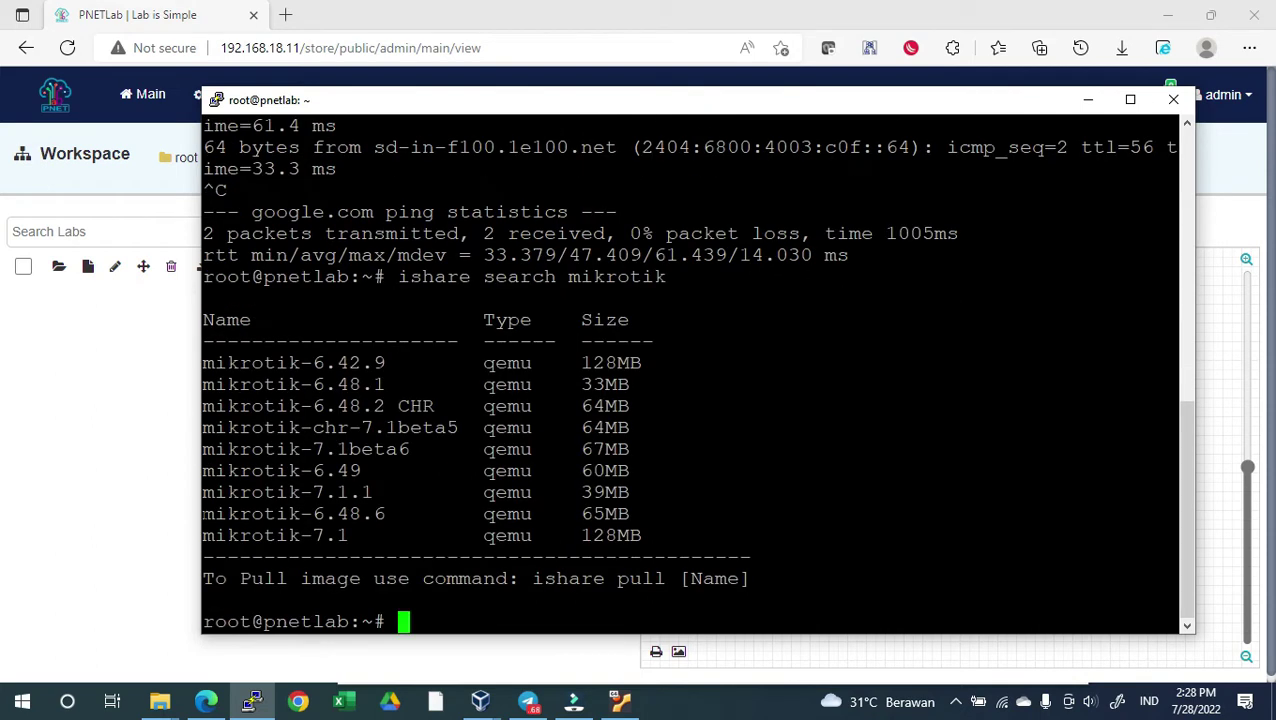
{"action": "double_click", "coordinate": [293, 513]}
{"action": "left_click", "coordinate": [419, 619]}
{"action": "type", "text": "isha"}
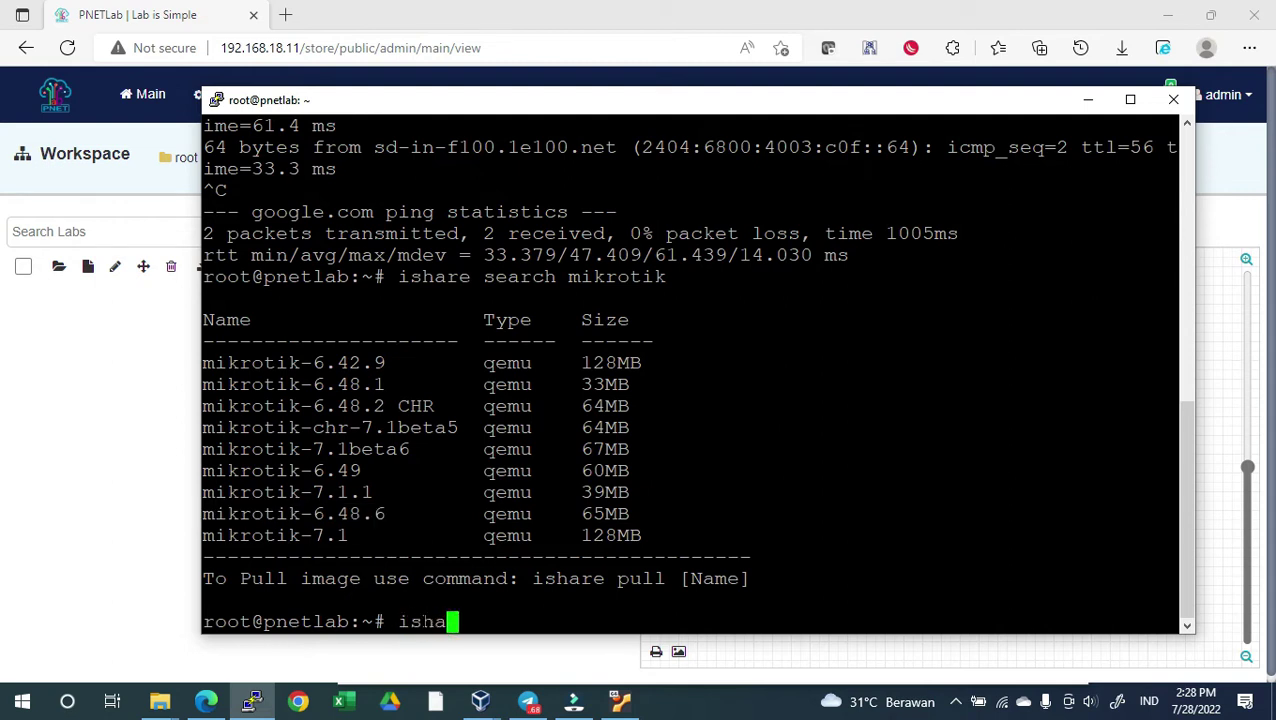
{"action": "type", "text": "re pull"}
{"action": "type", "text": "mikrotik-6.48.6"}
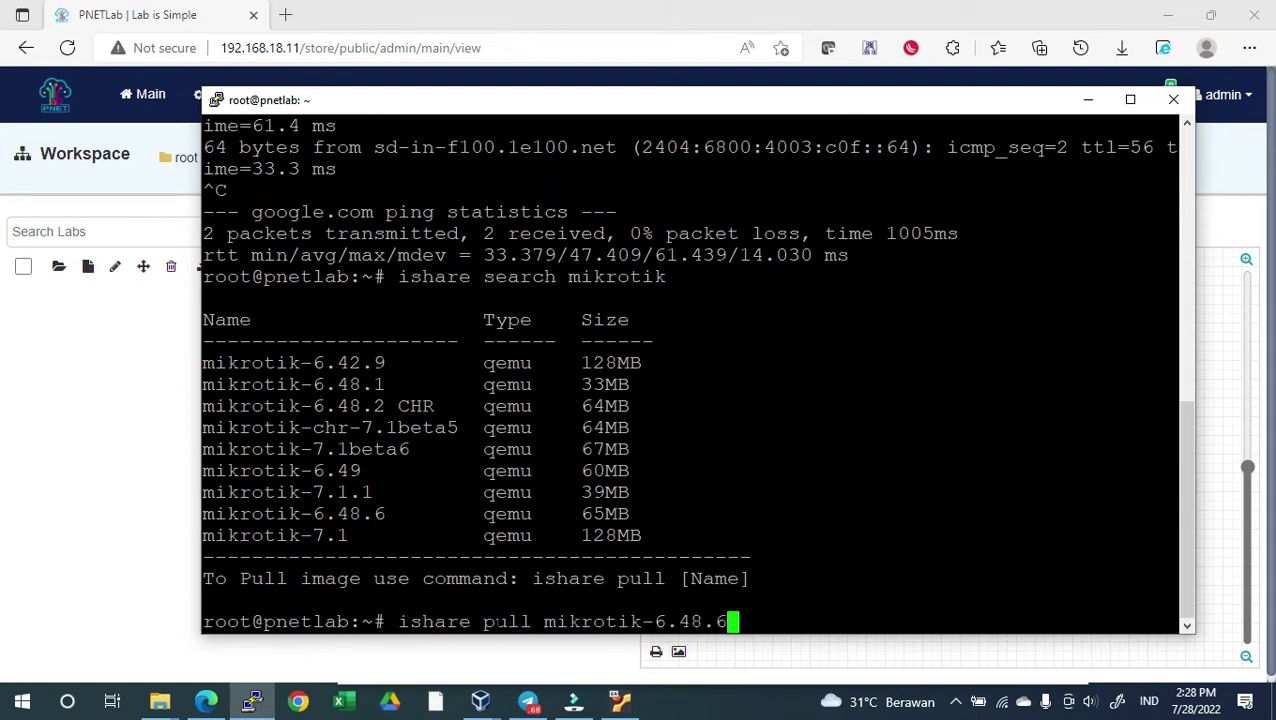
{"action": "key", "text": "Return"}
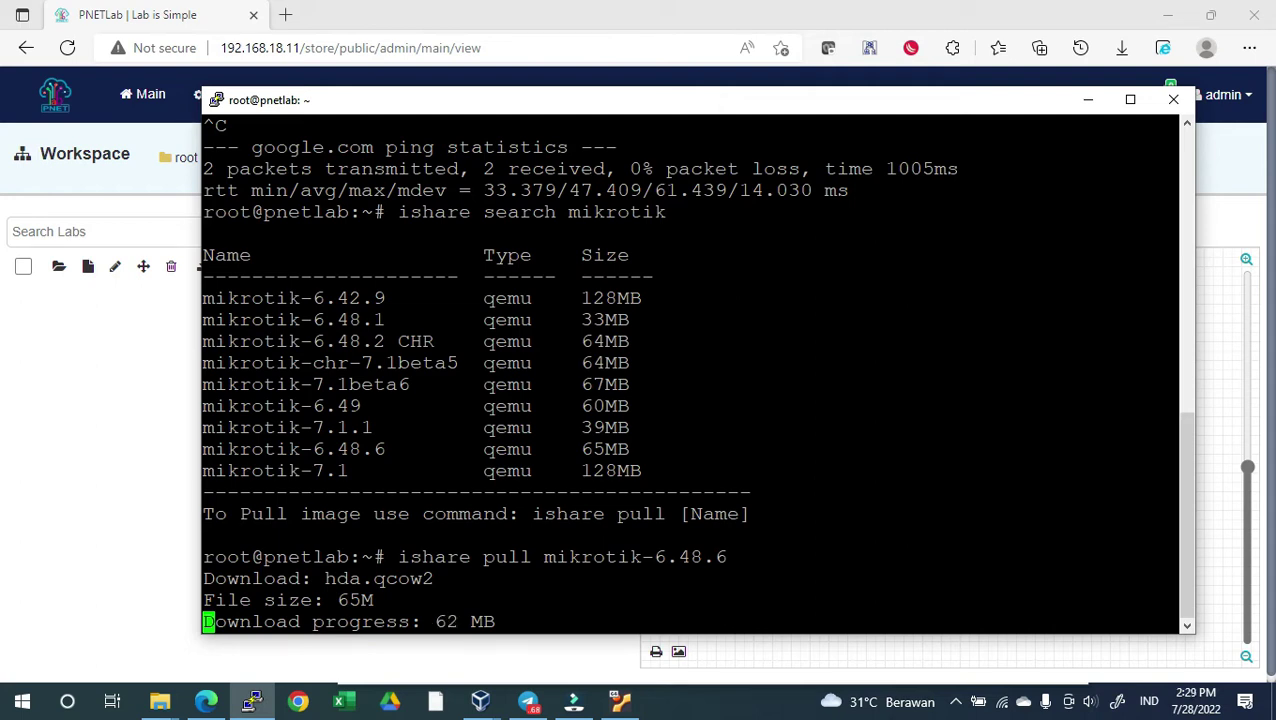
Create a new lab named labdian1 in PNETLab
{"action": "left_click", "coordinate": [100, 459]}
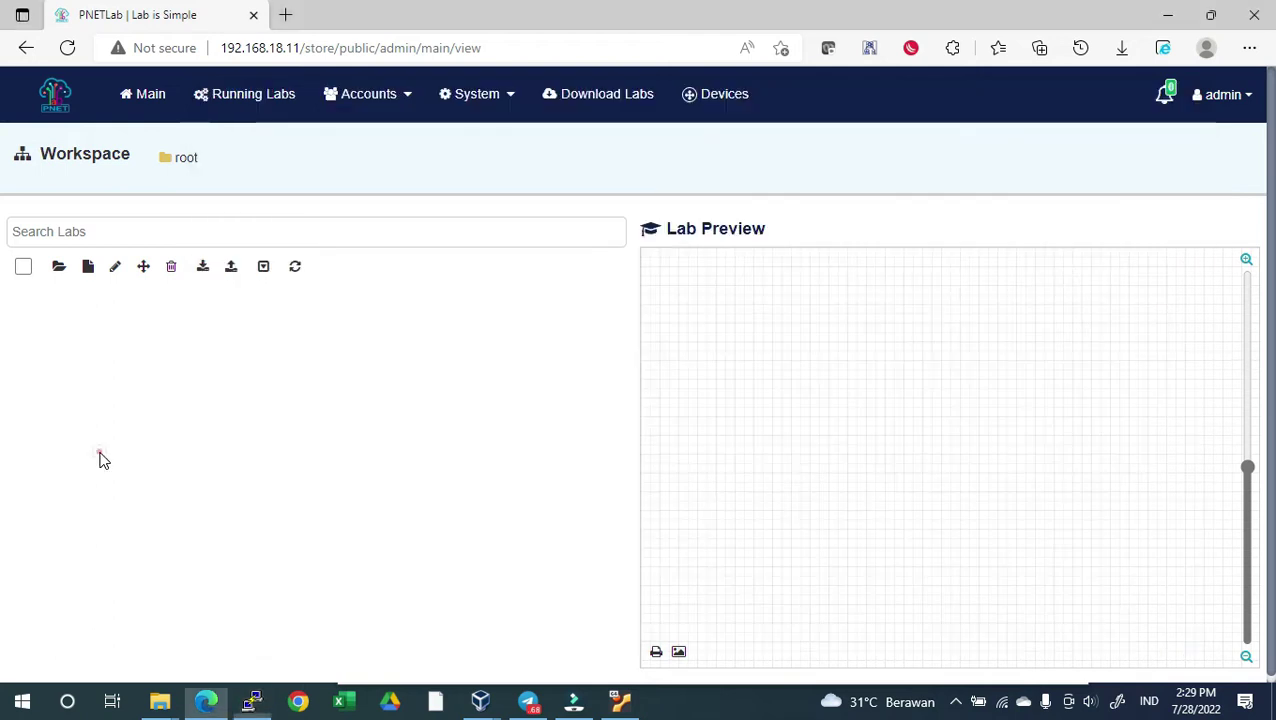
{"action": "left_click", "coordinate": [88, 266]}
{"action": "left_click", "coordinate": [308, 194]}
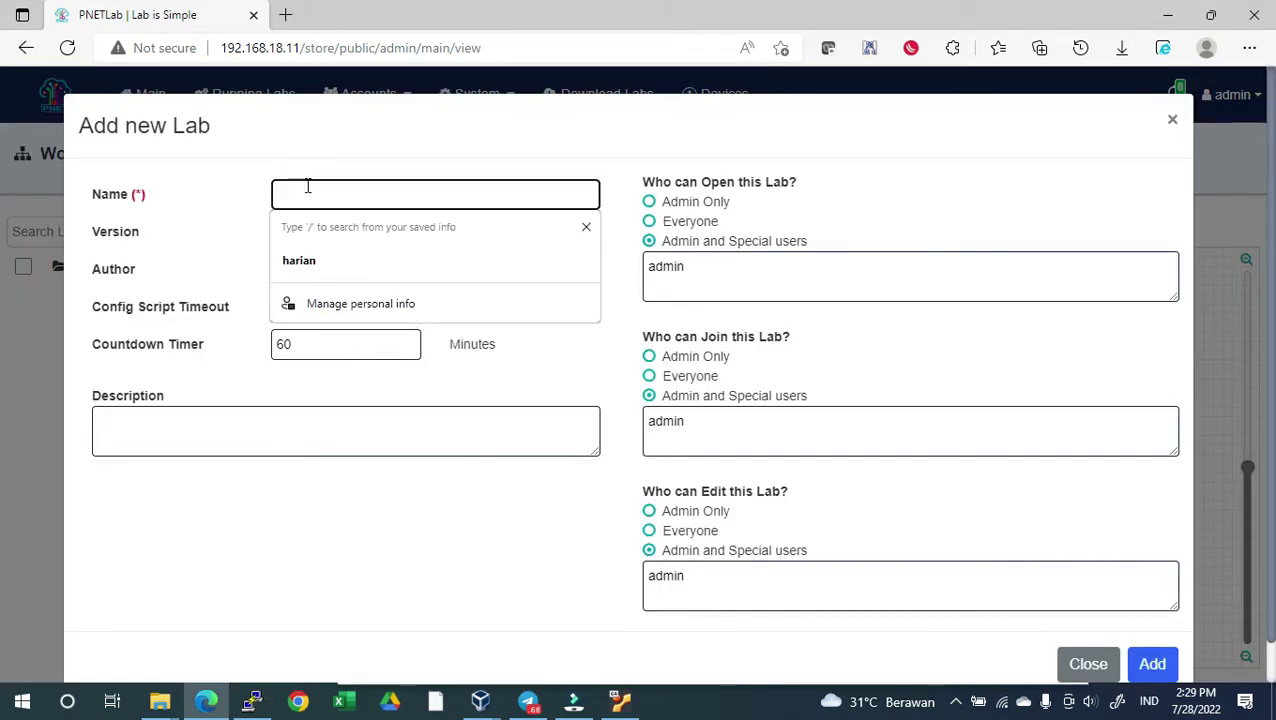
{"action": "type", "text": "labdian1"}
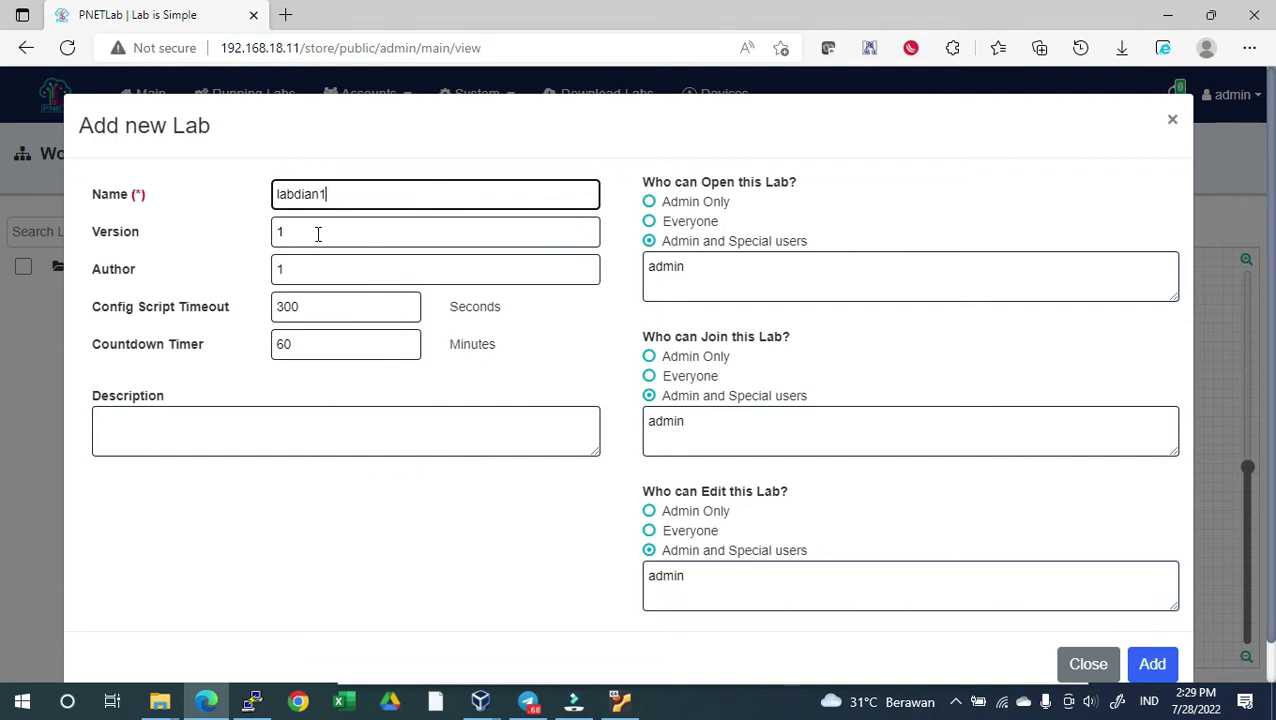
{"action": "scroll", "coordinate": [729, 497], "scroll_direction": "down", "scroll_amount": 1}
{"action": "left_click", "coordinate": [1152, 622]}
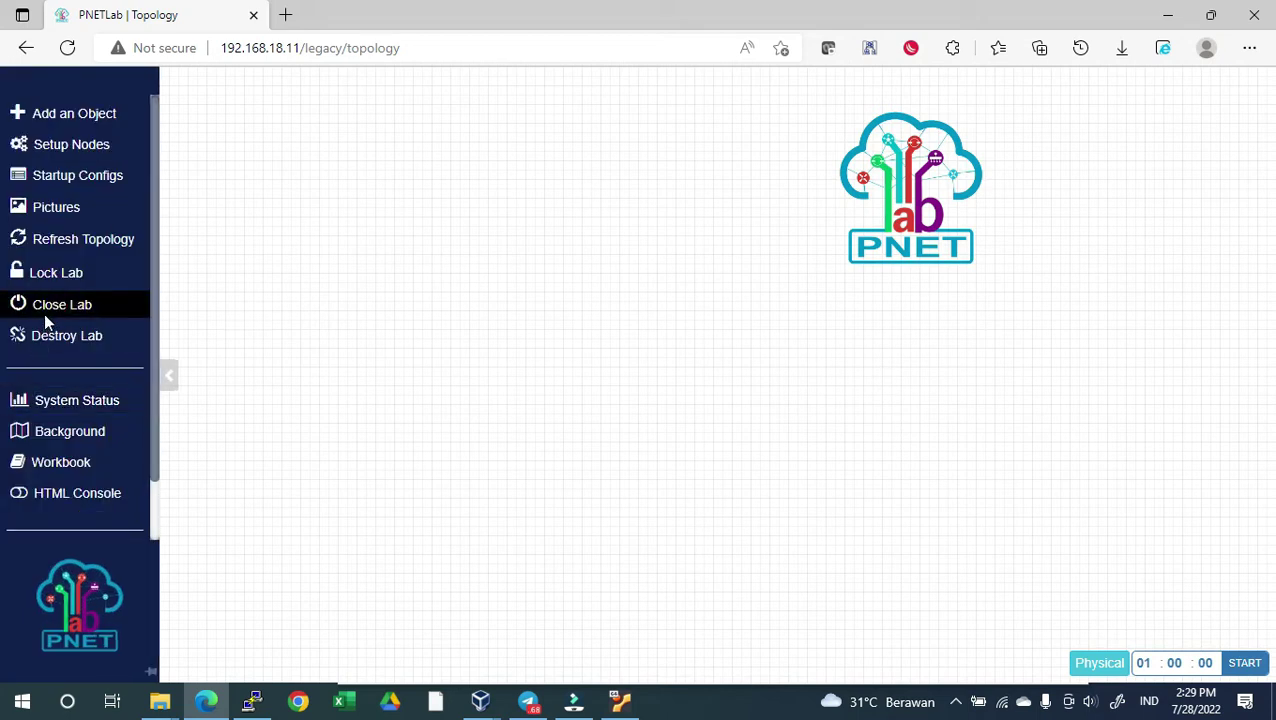
Close the lab, run Fix Permission in System Setting, and view Running Labs
{"action": "mouse_move", "coordinate": [31, 347]}
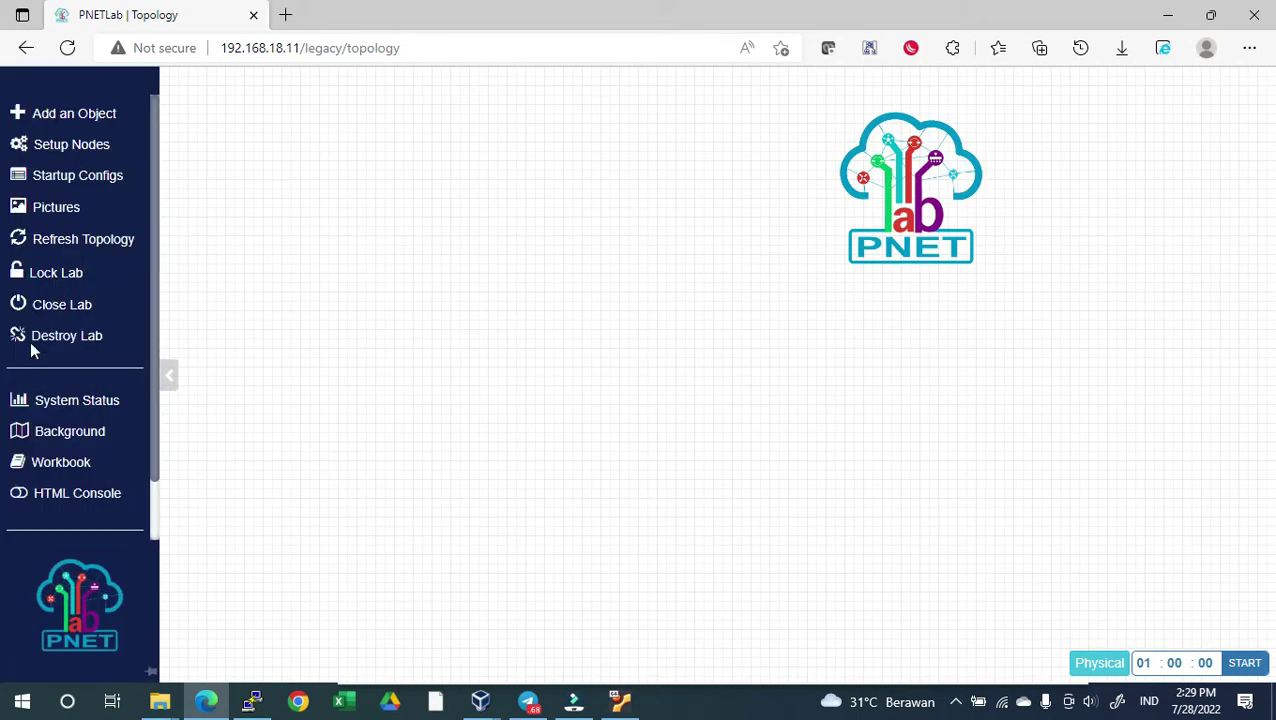
{"action": "left_click", "coordinate": [51, 304]}
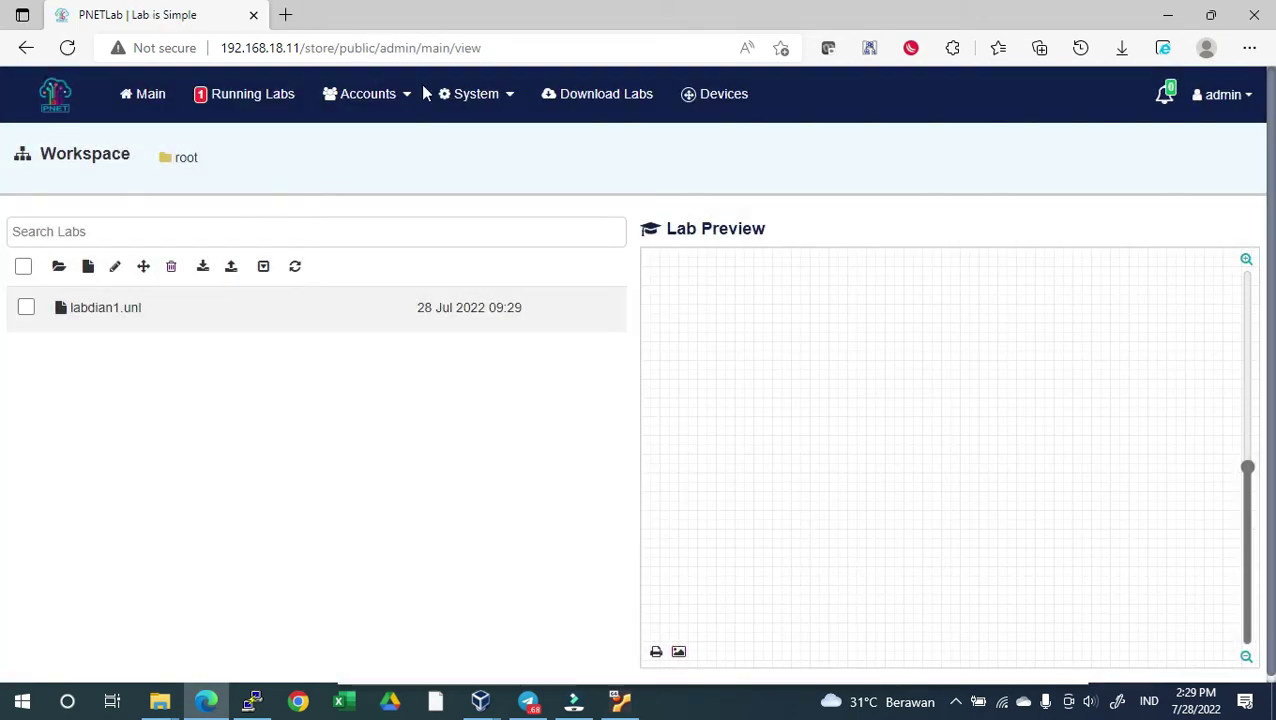
{"action": "left_click", "coordinate": [456, 94]}
{"action": "left_click", "coordinate": [496, 220]}
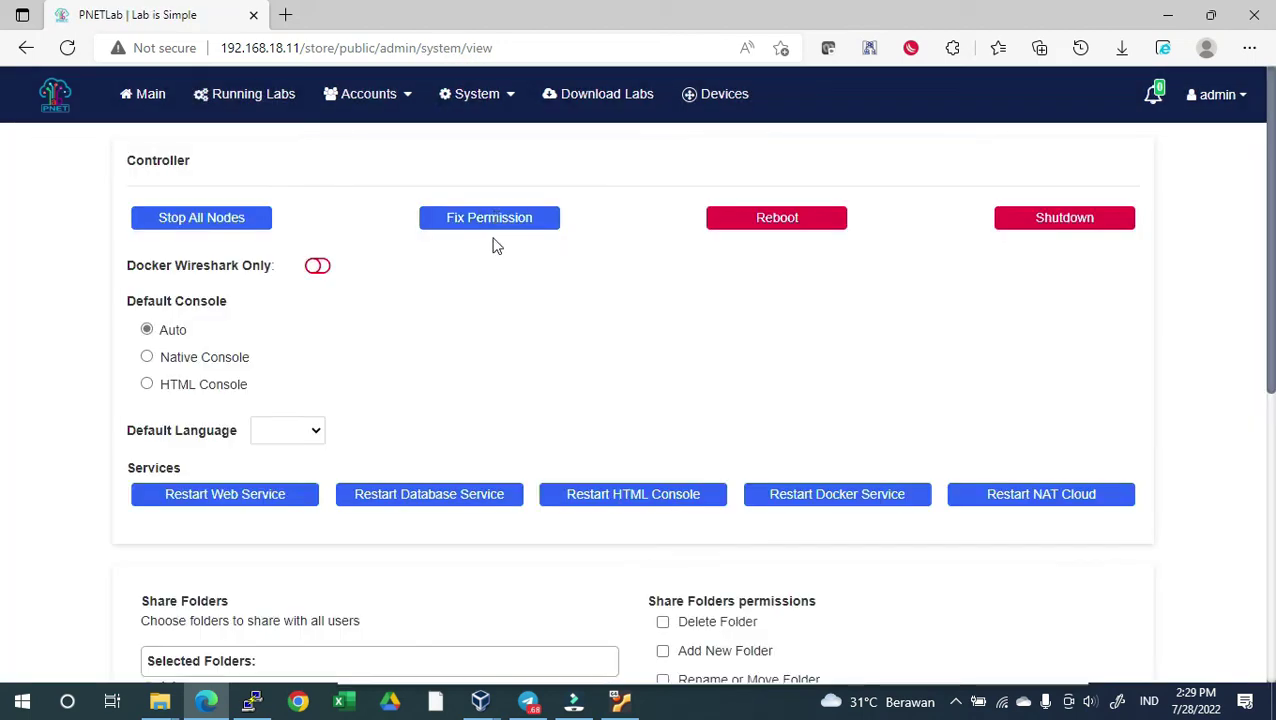
{"action": "left_click", "coordinate": [490, 216]}
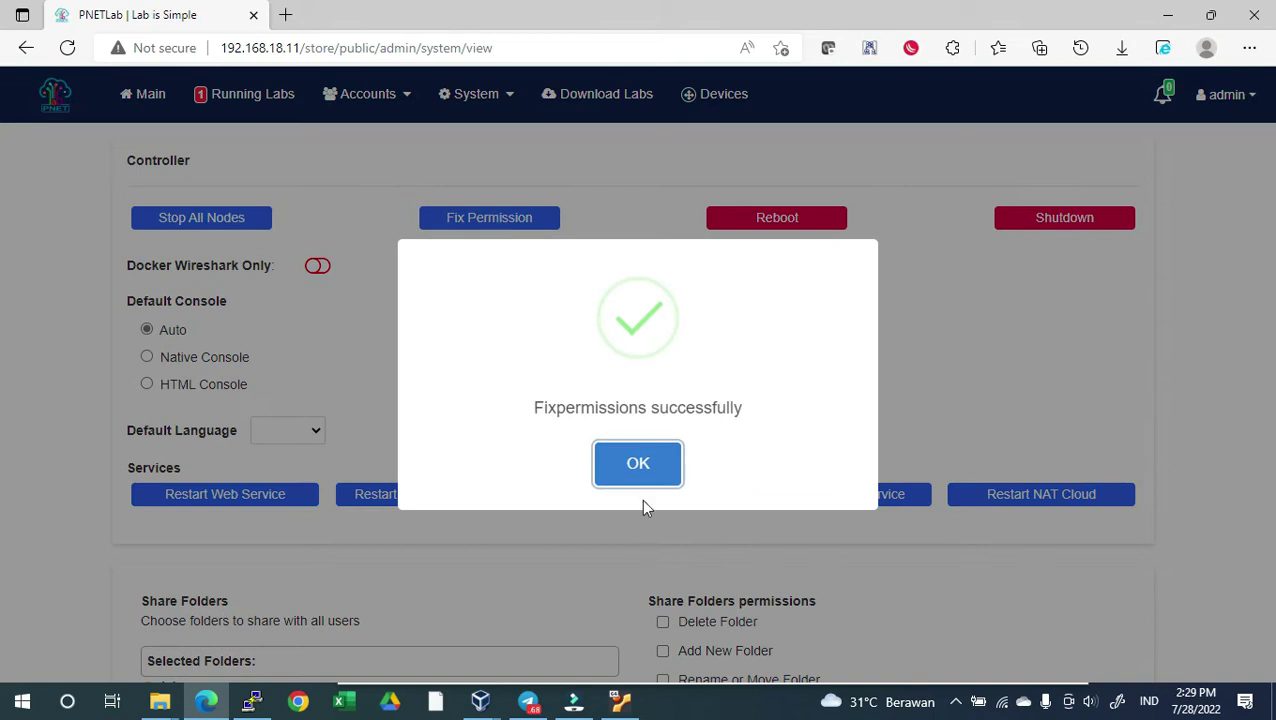
{"action": "left_click", "coordinate": [638, 462]}
{"action": "left_click", "coordinate": [256, 96]}
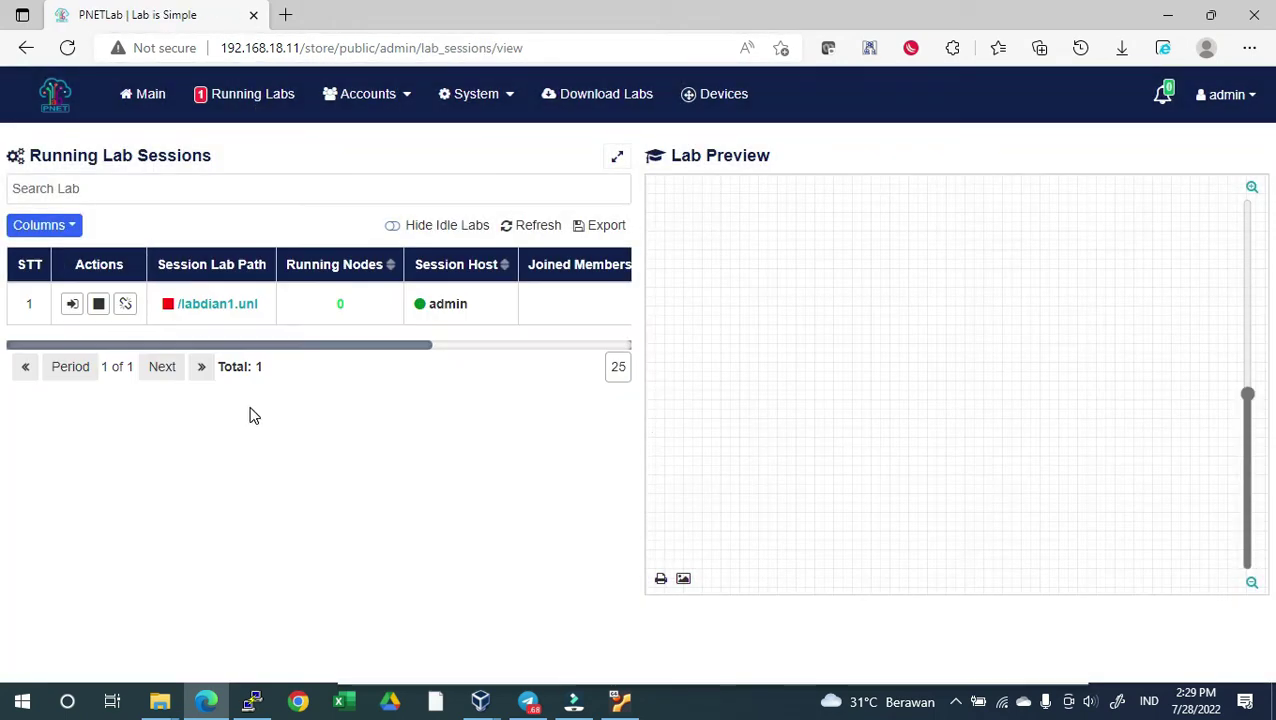
Open the labdian1 lab and add a MikroTik RouterOS node with the mikrotik-6.48.6 image
{"action": "left_click", "coordinate": [200, 304]}
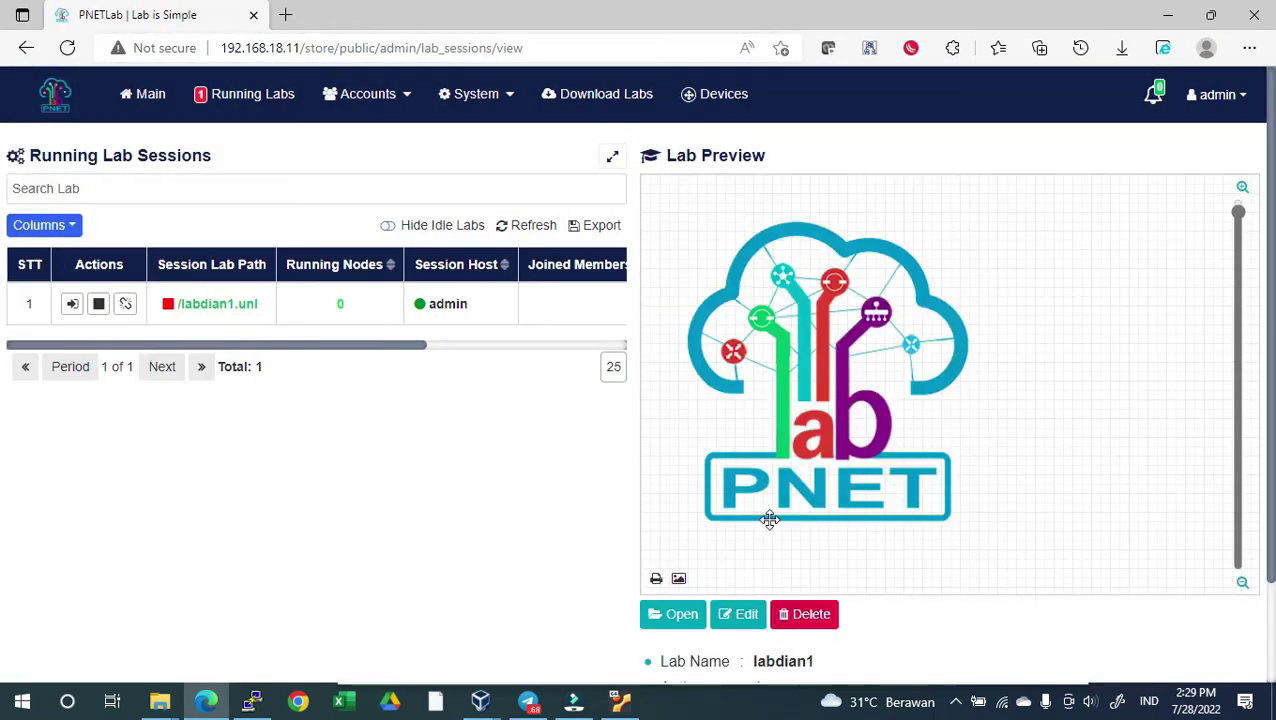
{"action": "left_click", "coordinate": [648, 615]}
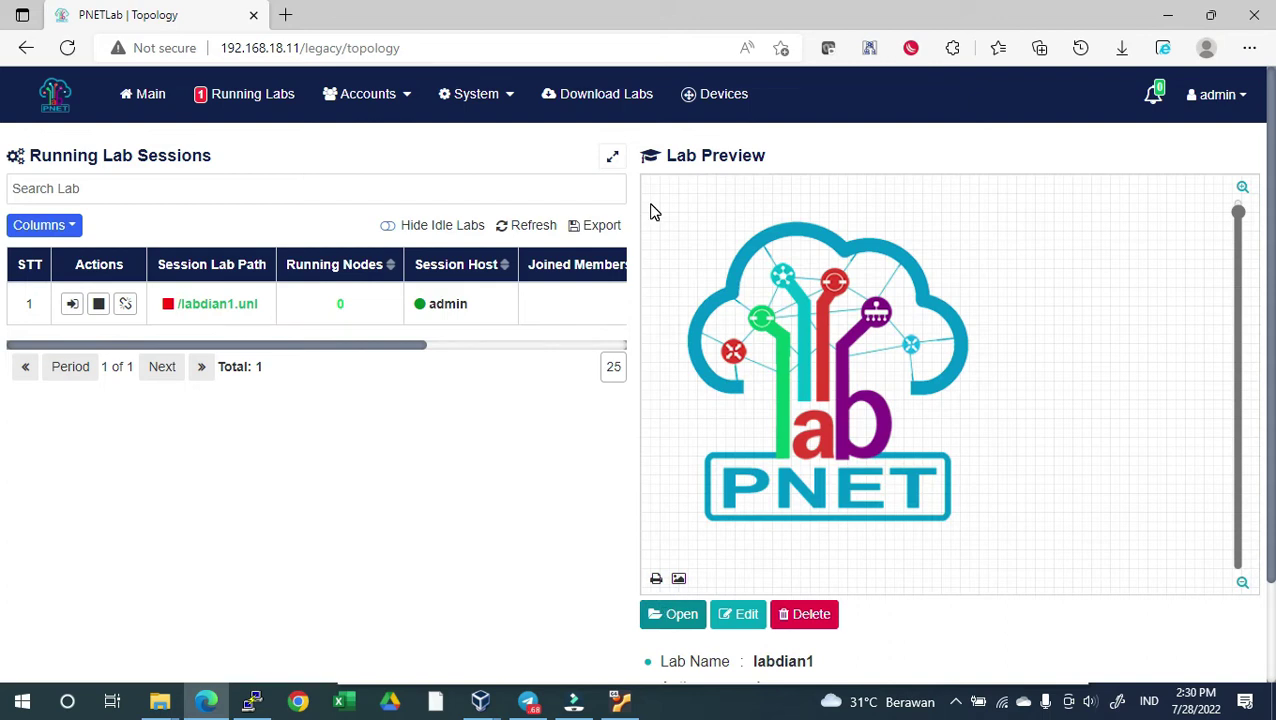
{"action": "right_click", "coordinate": [500, 243]}
{"action": "left_click", "coordinate": [530, 270]}
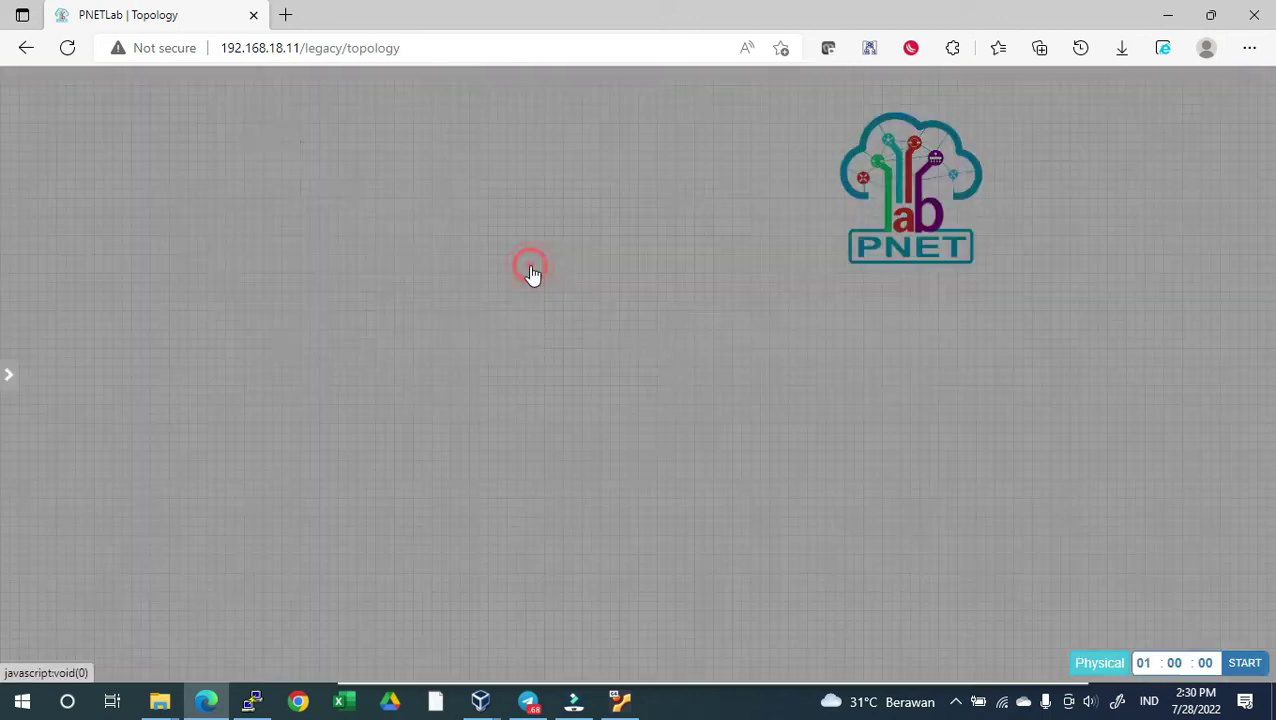
{"action": "left_click", "coordinate": [490, 331]}
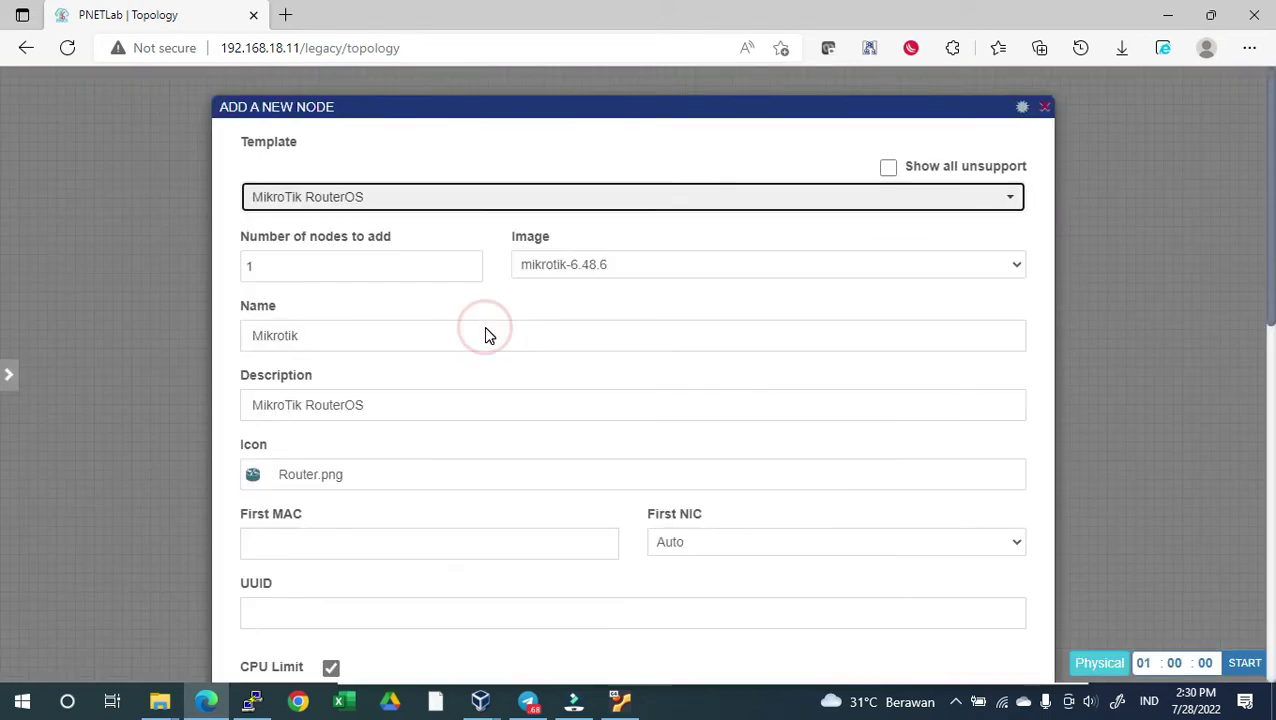
{"action": "left_click", "coordinate": [628, 270]}
{"action": "left_click", "coordinate": [627, 285]}
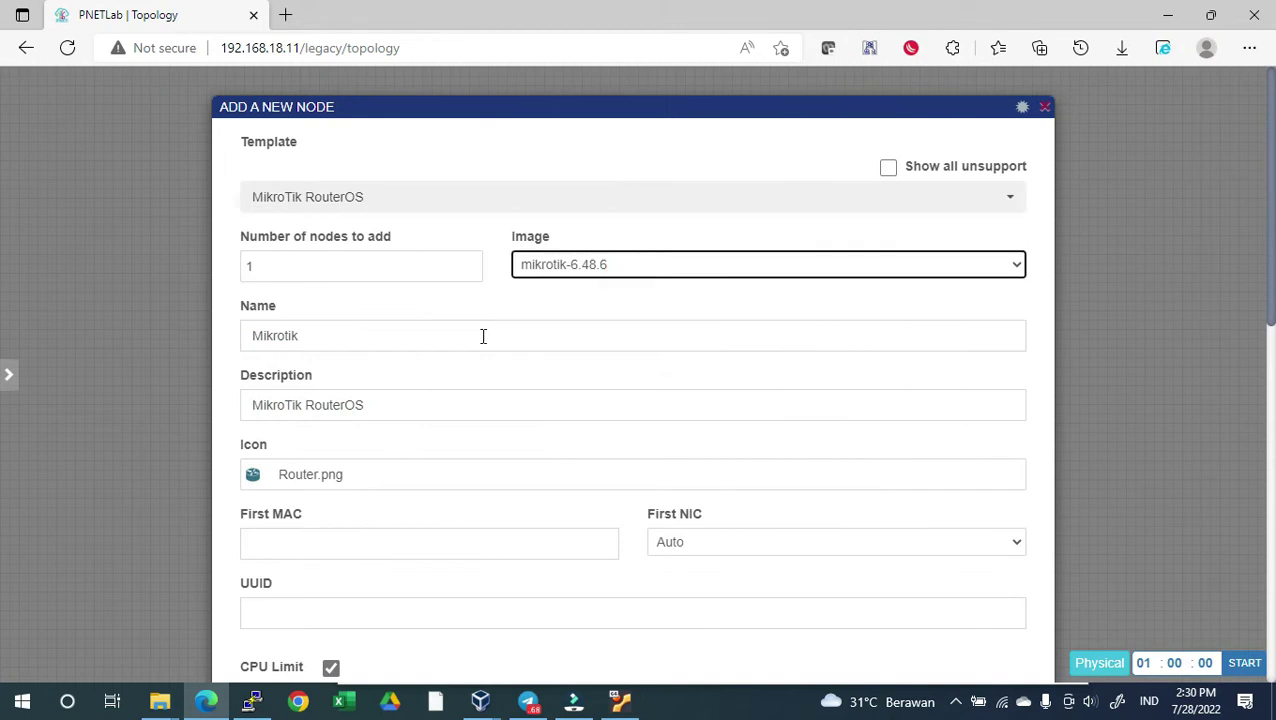
Empty the Qemu Options, save the Mikrotik node, position it on the canvas and start it
{"action": "scroll", "coordinate": [483, 336], "scroll_direction": "down", "scroll_amount": 8}
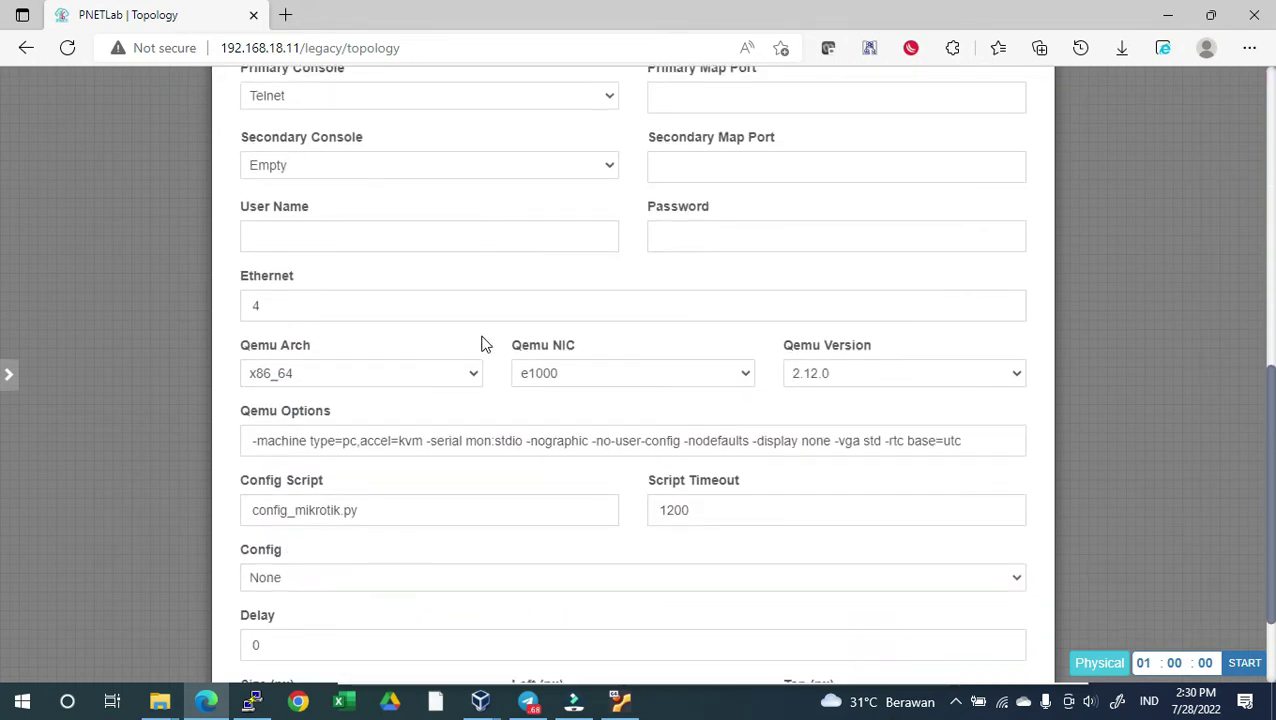
{"action": "left_click", "coordinate": [453, 437]}
{"action": "key", "text": "ctrl+a"}
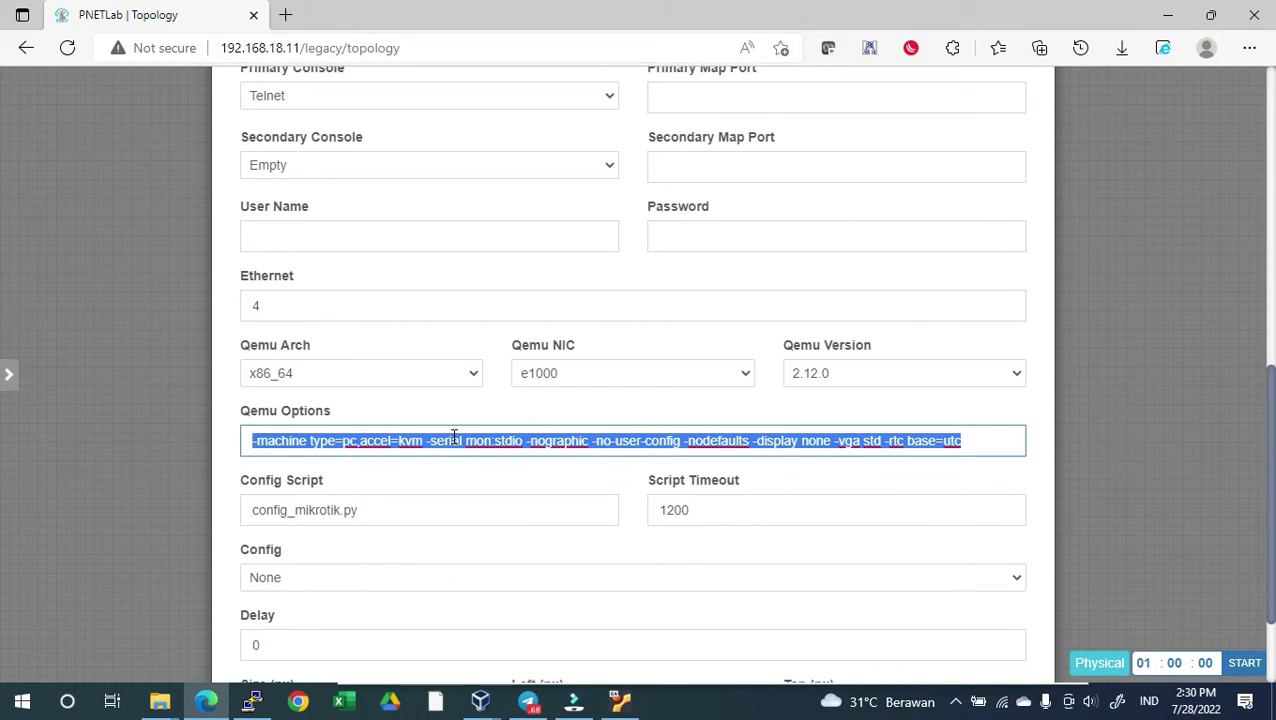
{"action": "key", "text": "BackSpace"}
{"action": "scroll", "coordinate": [453, 437], "scroll_direction": "down", "scroll_amount": 2}
{"action": "left_click", "coordinate": [593, 623]}
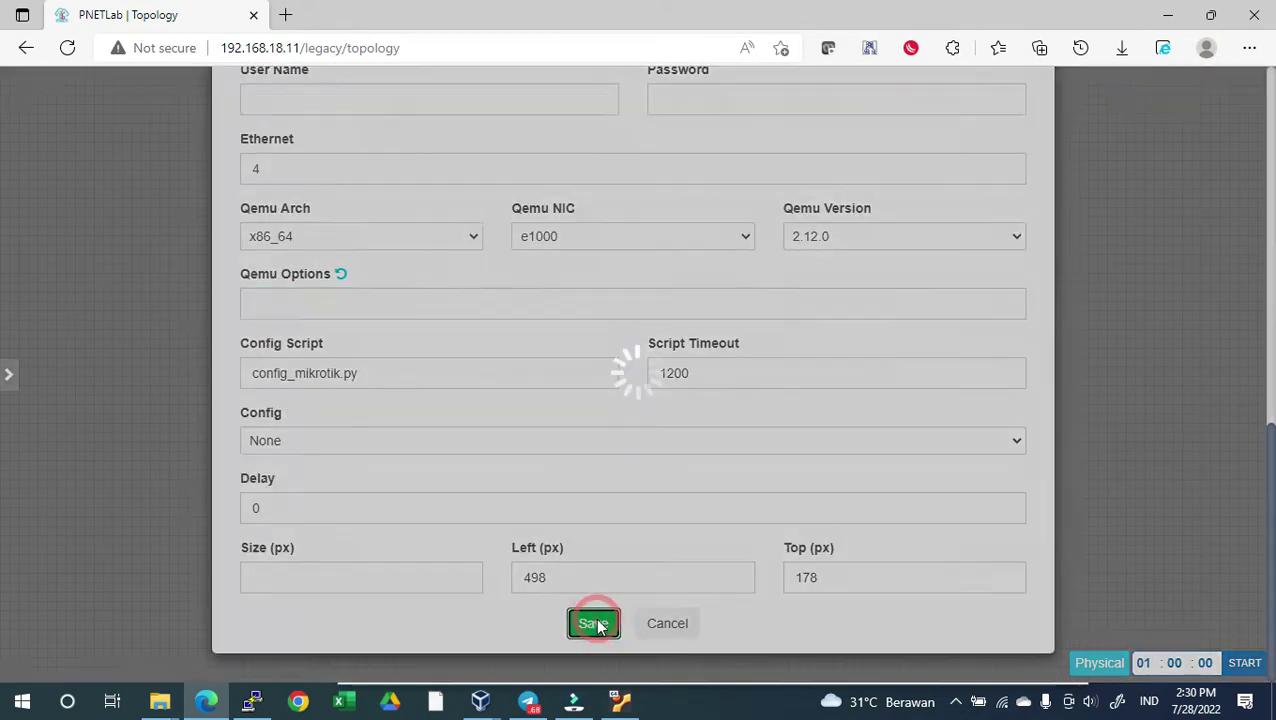
{"action": "left_click_drag", "start_coordinate": [490, 255], "coordinate": [414, 249]}
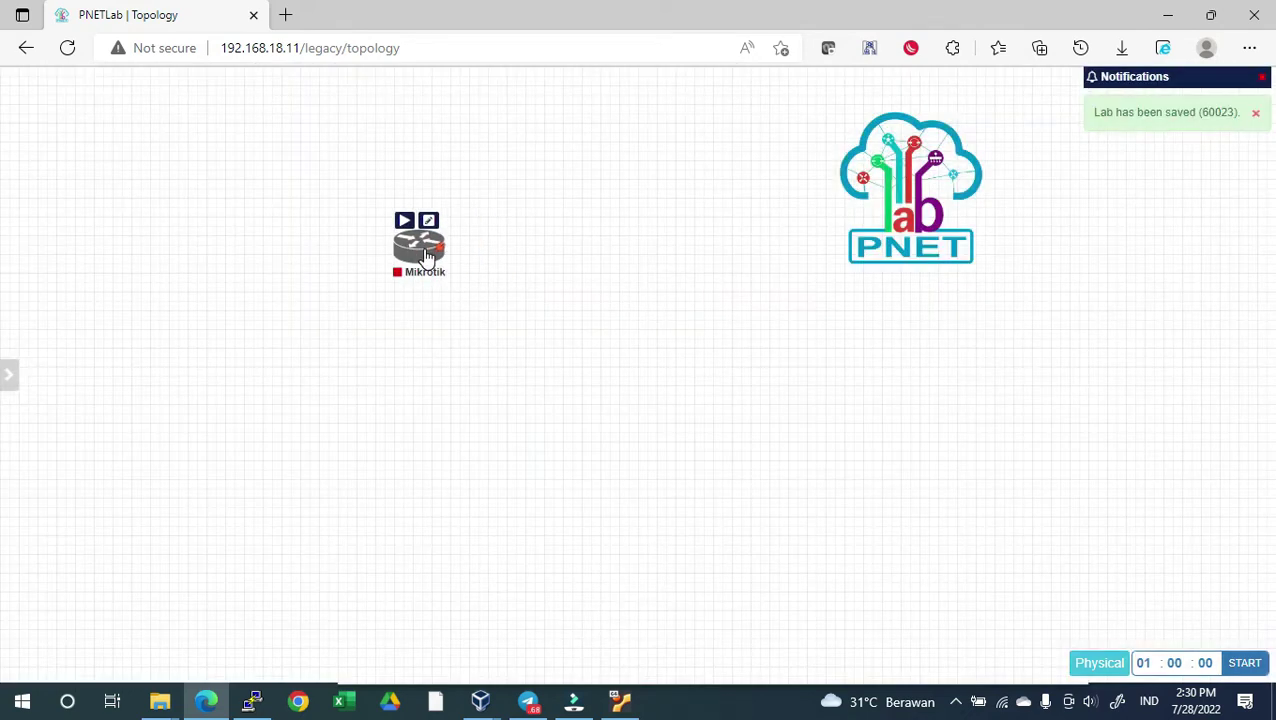
{"action": "left_click_drag", "start_coordinate": [923, 179], "coordinate": [1213, 230]}
{"action": "left_click", "coordinate": [419, 245]}
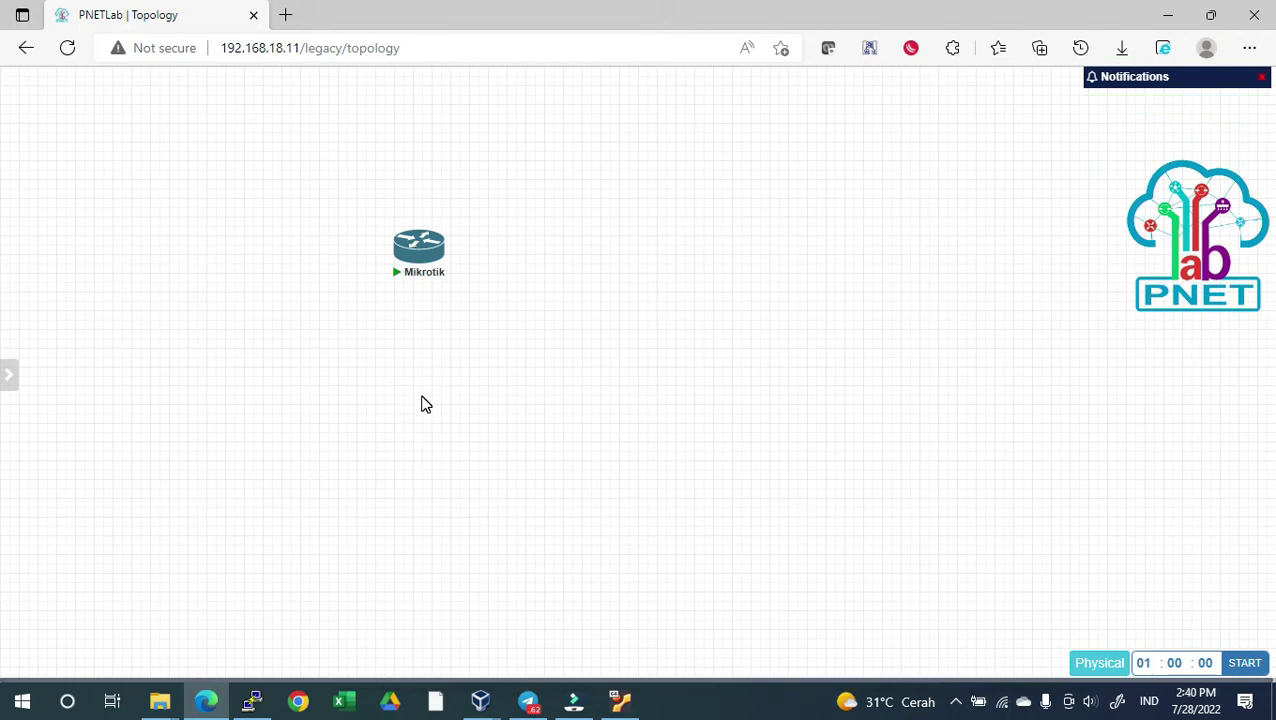
Add a Virtual PC (VPCS) node, VPC1, to the topology and save it
{"action": "right_click", "coordinate": [421, 404]}
{"action": "left_click", "coordinate": [457, 435]}
{"action": "left_click", "coordinate": [336, 361]}
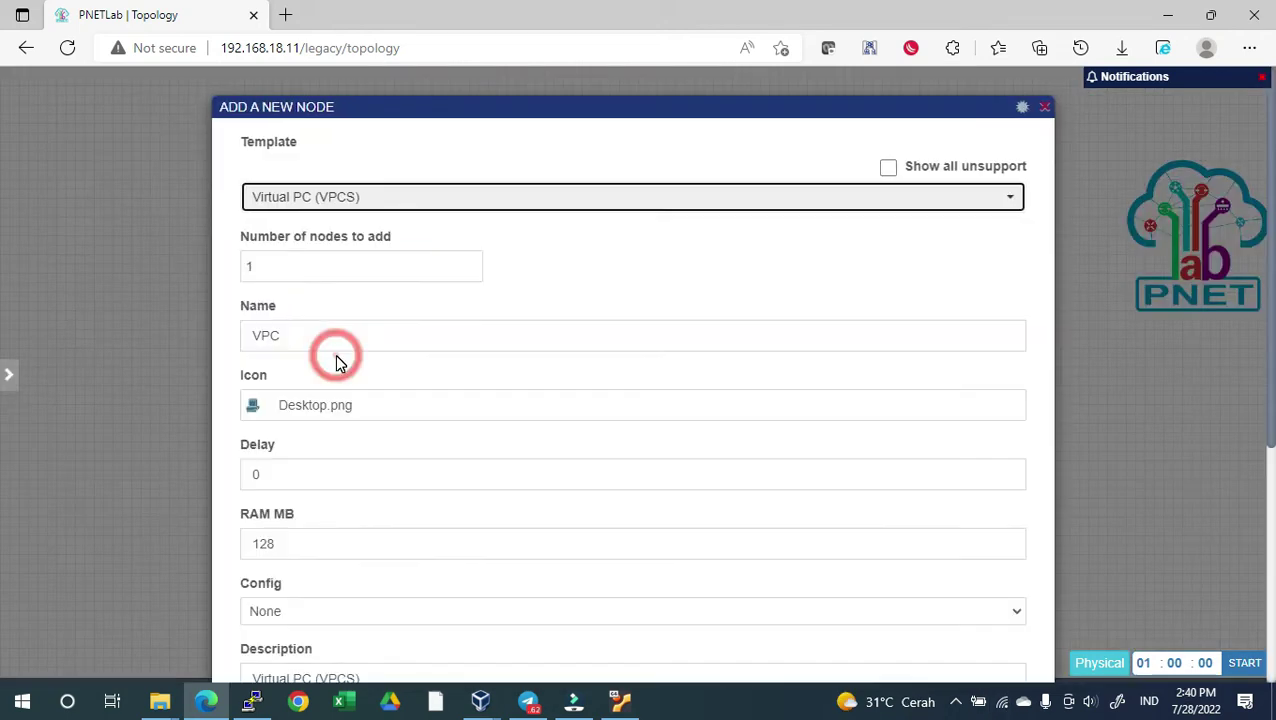
{"action": "left_click", "coordinate": [312, 335]}
{"action": "scroll", "coordinate": [395, 602], "scroll_direction": "down", "scroll_amount": 4}
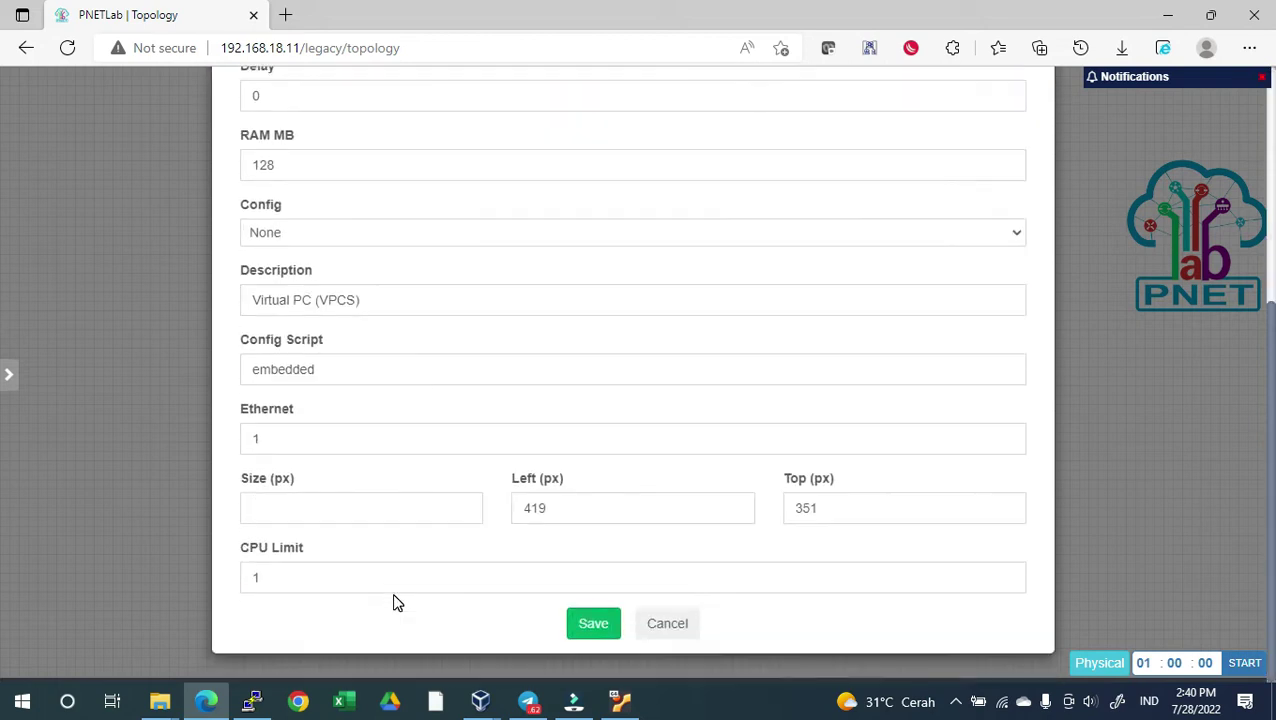
{"action": "left_click", "coordinate": [605, 627]}
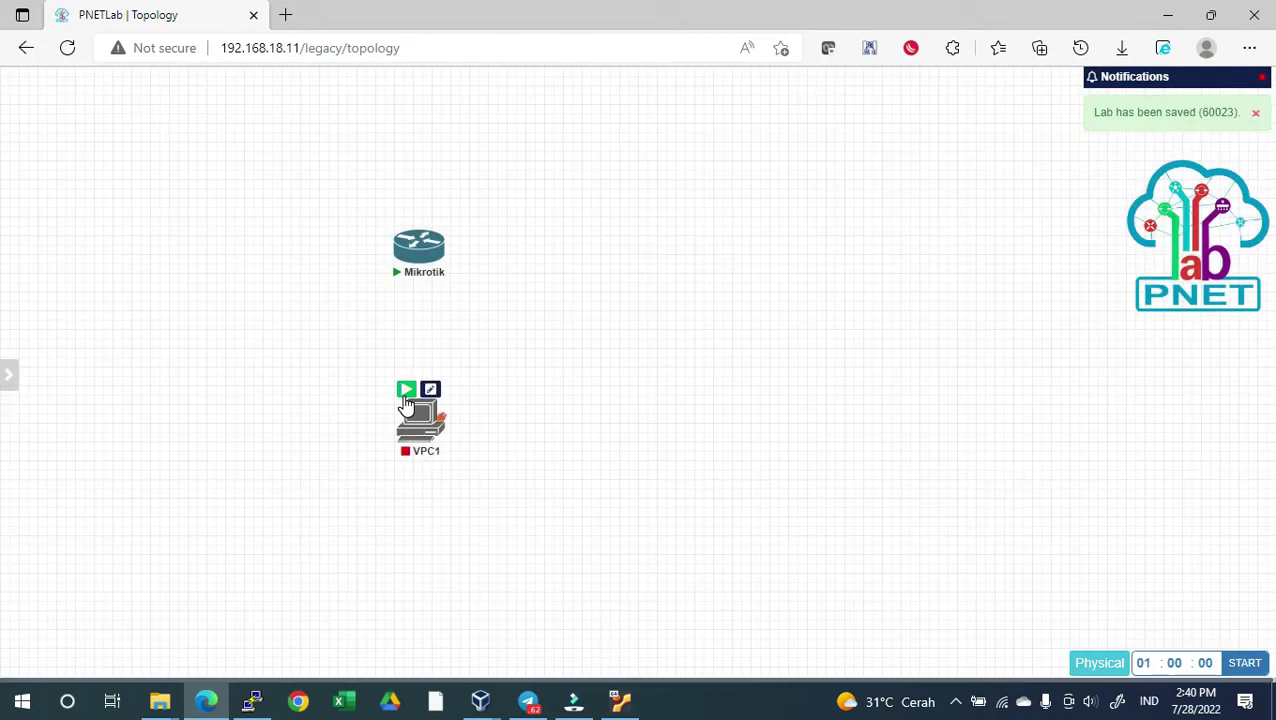
Start VPC1 and link its eth0 to the Mikrotik router's eth1
{"action": "left_click", "coordinate": [408, 389]}
{"action": "left_click_drag", "start_coordinate": [442, 421], "coordinate": [419, 245]}
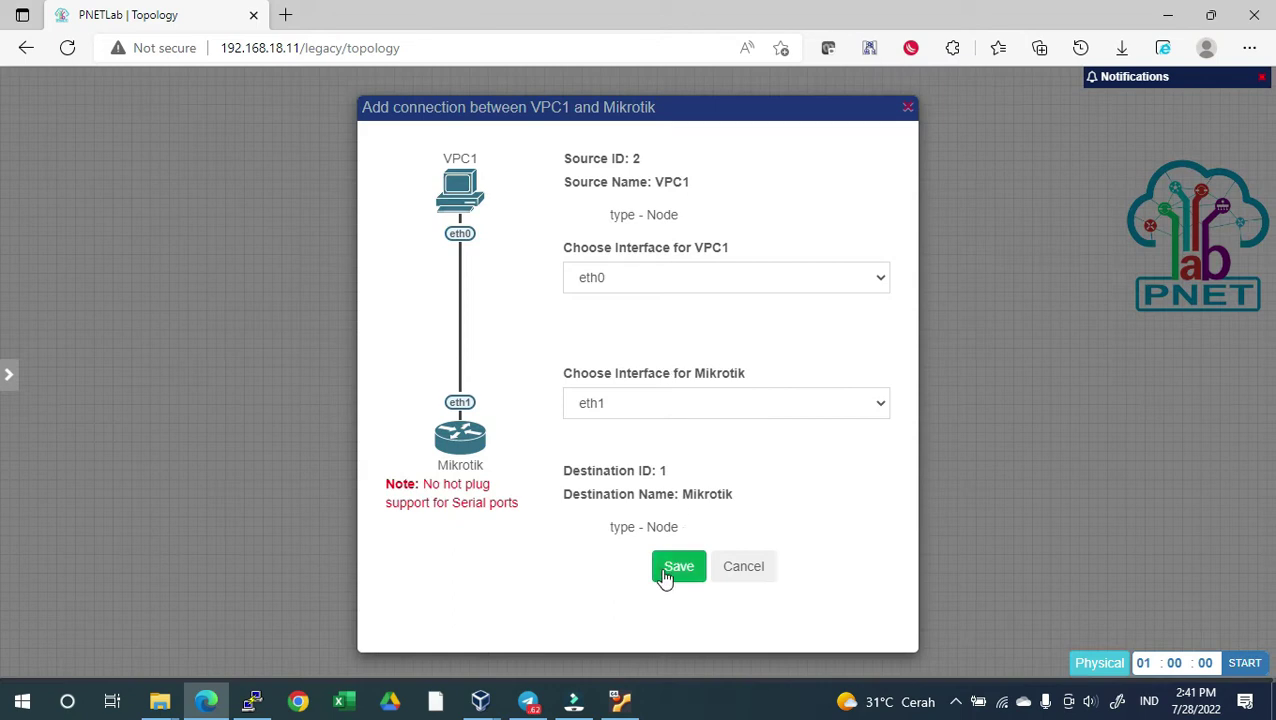
{"action": "left_click", "coordinate": [678, 566]}
Open the Mikrotik console in the terminal client and log in as admin, answering n to the license
{"action": "mouse_move", "coordinate": [420, 432]}
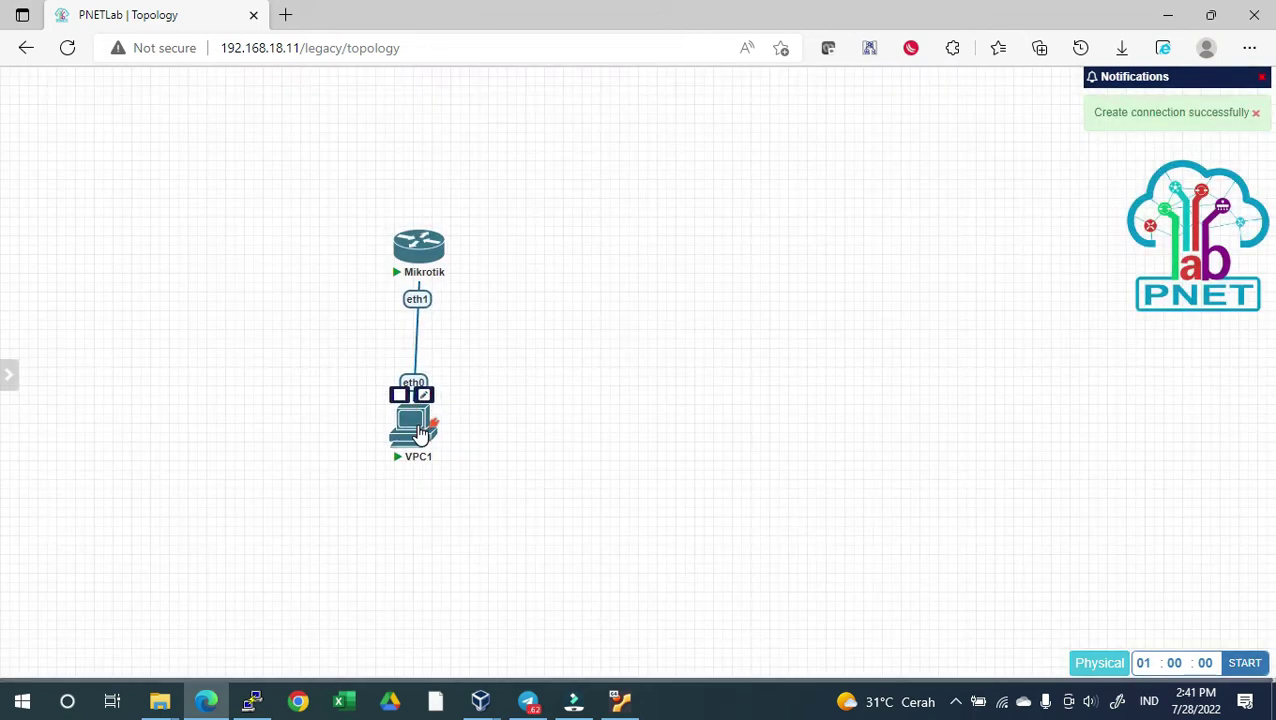
{"action": "left_click", "coordinate": [419, 245]}
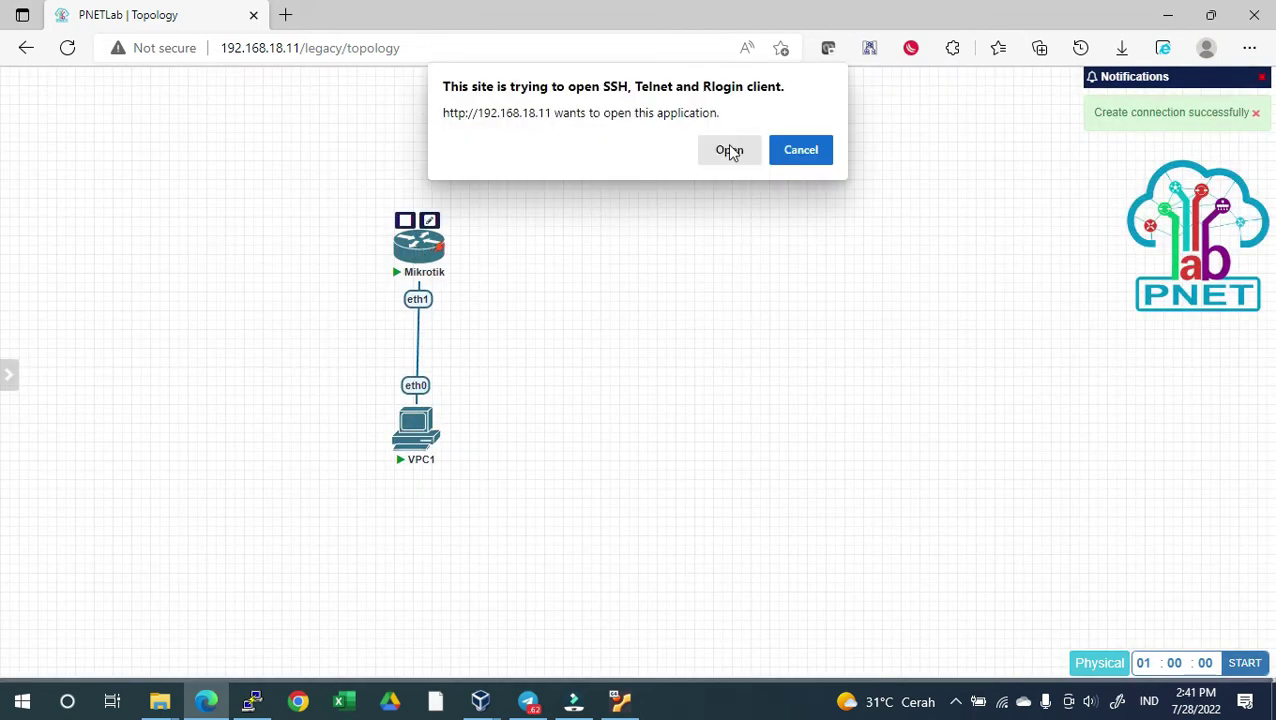
{"action": "left_click", "coordinate": [730, 150]}
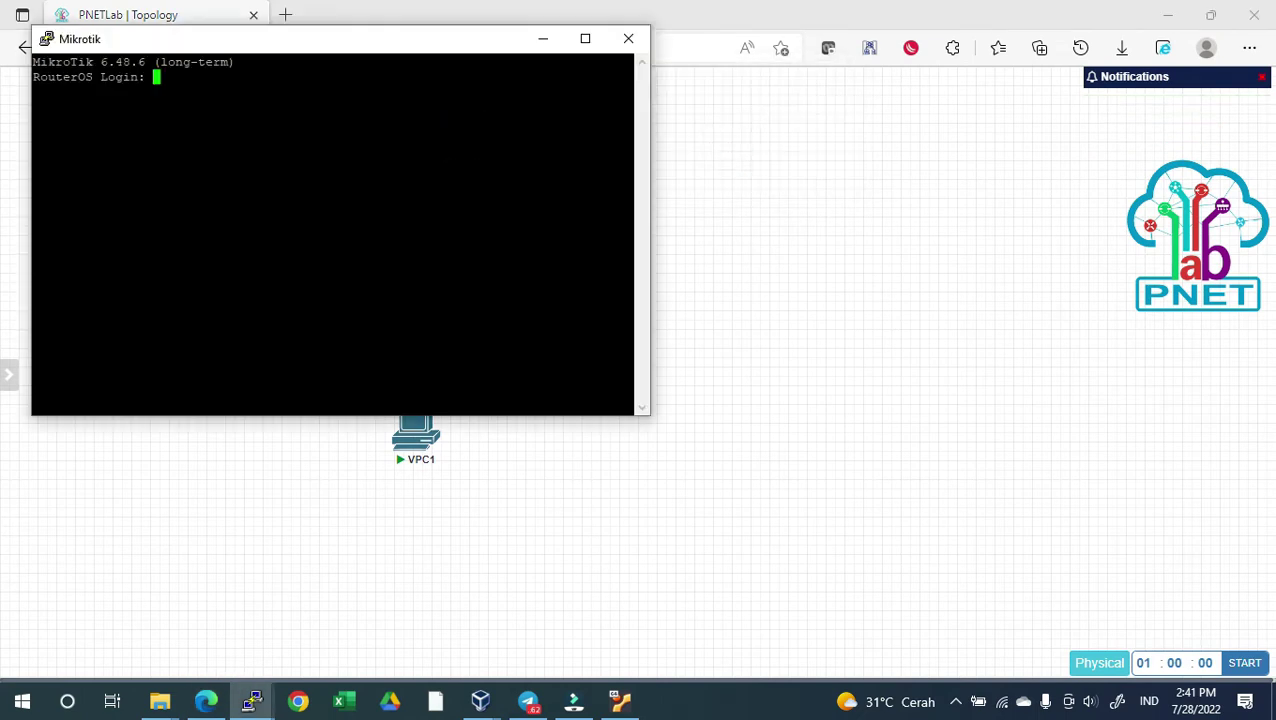
{"action": "type", "text": "admin"}
{"action": "key", "text": "Return"}
{"action": "key", "text": "Return"}
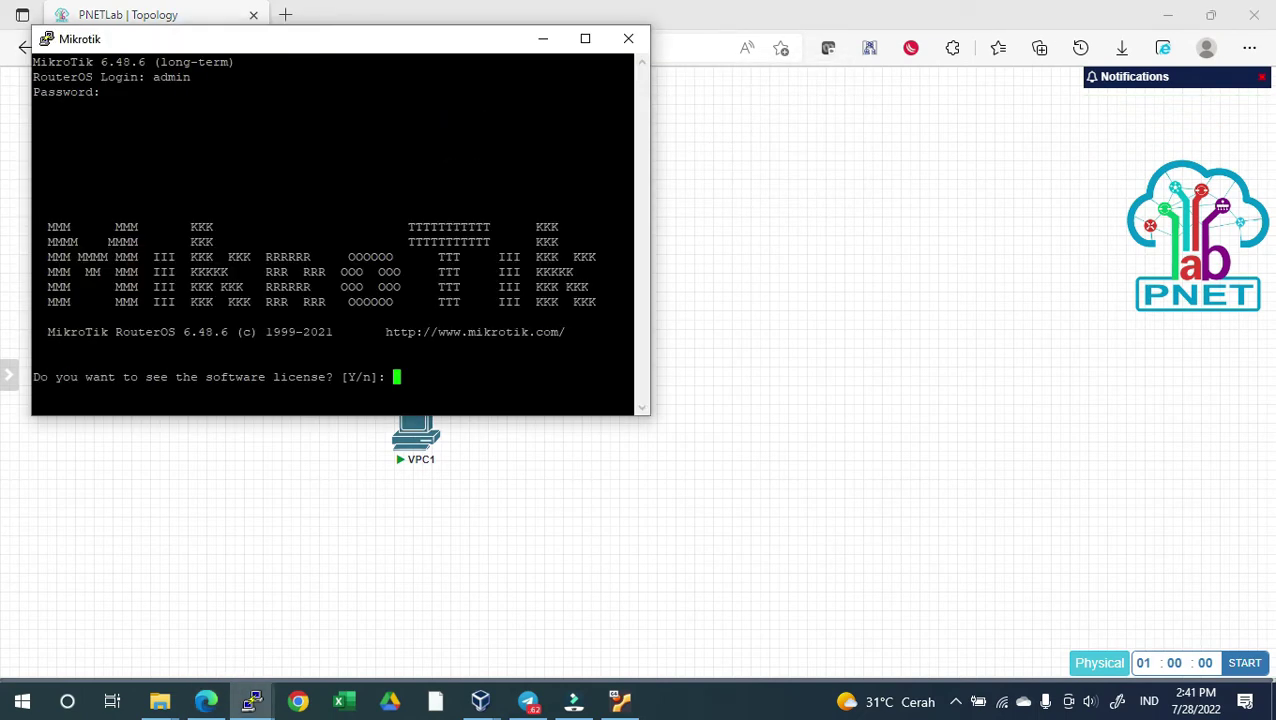
{"action": "type", "text": "n"}
{"action": "key", "text": "Return"}
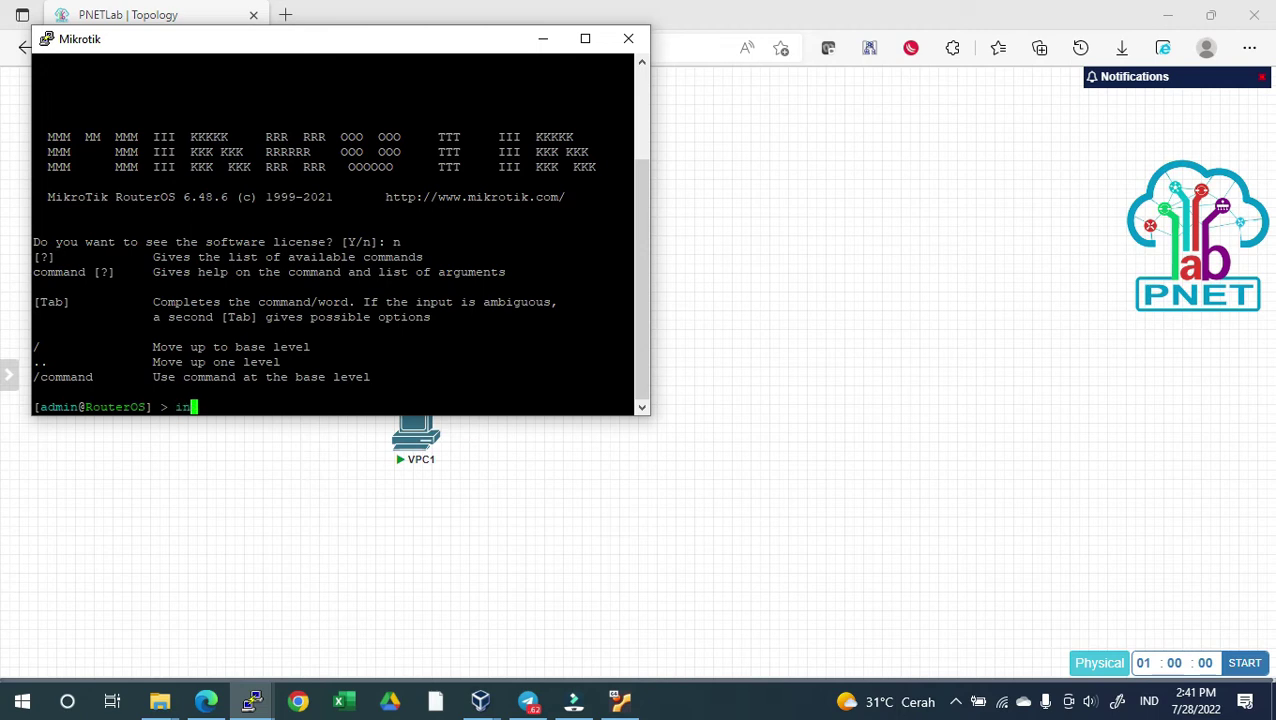
Run 'interface p' to list ether1–ether4, then go back to the PNETLab topology
{"action": "type", "text": "interface p"}
{"action": "key", "text": "Return"}
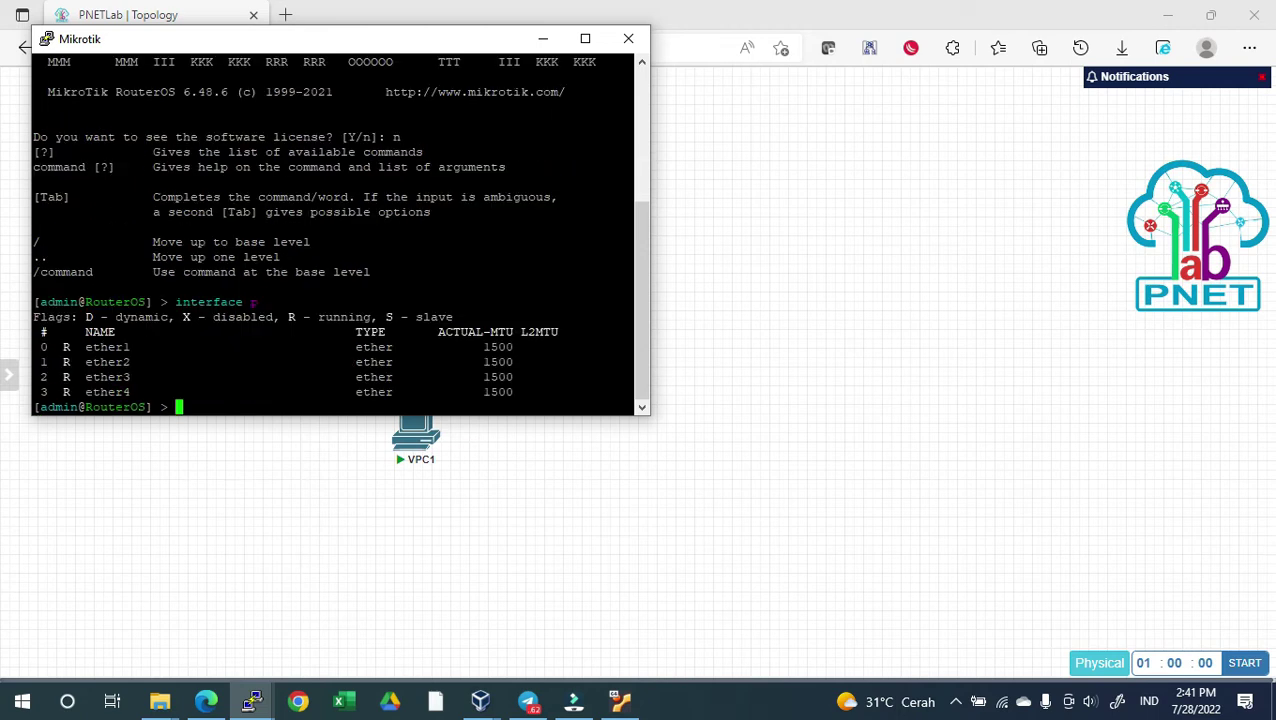
{"action": "left_click", "coordinate": [702, 444]}
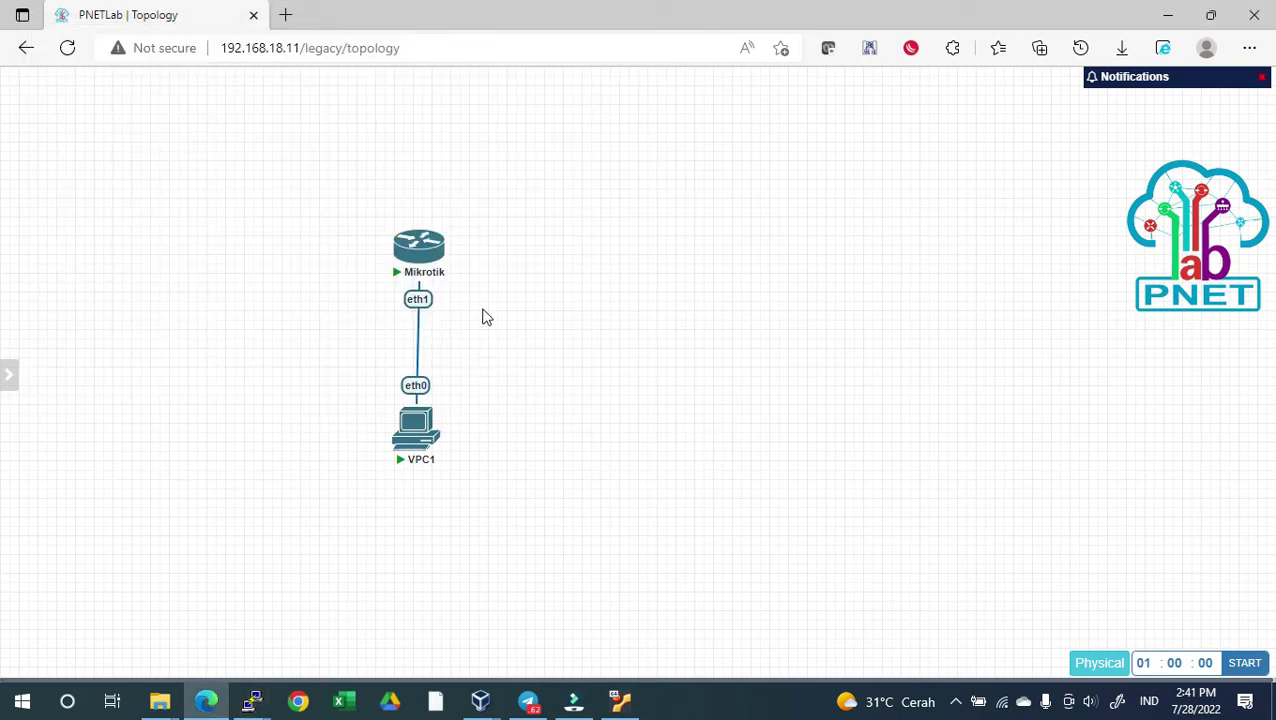
In the server's root terminal, clear the screen and run 'ishare search iol'
{"action": "mouse_move", "coordinate": [254, 699]}
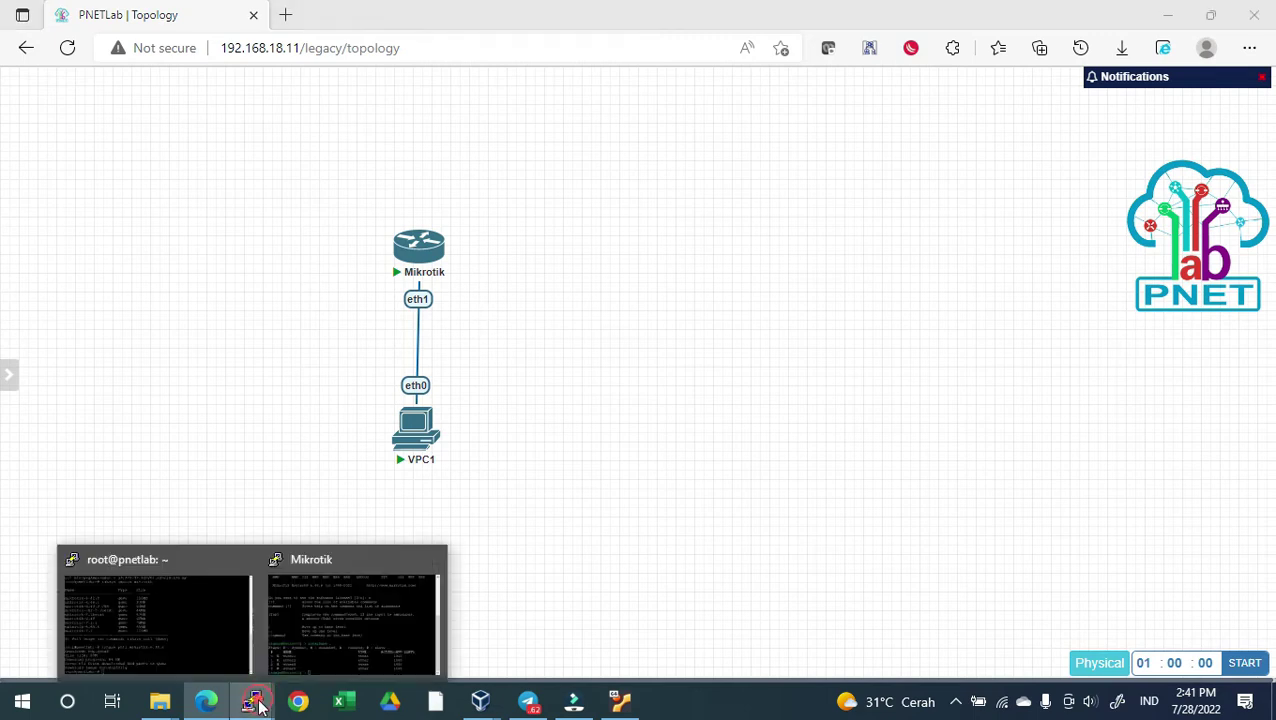
{"action": "left_click", "coordinate": [149, 614]}
{"action": "key", "text": "ctrl+l"}
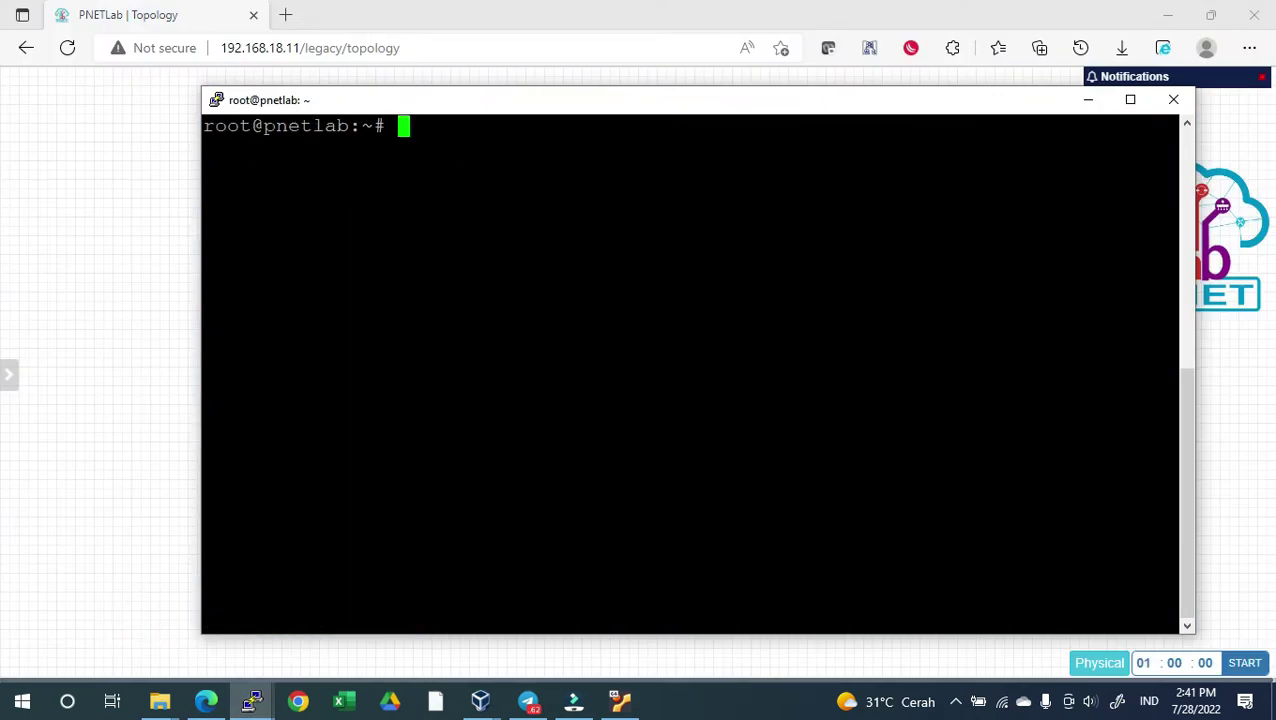
{"action": "key", "text": "Return"}
{"action": "type", "text": "ishare sea"}
{"action": "type", "text": "rc"}
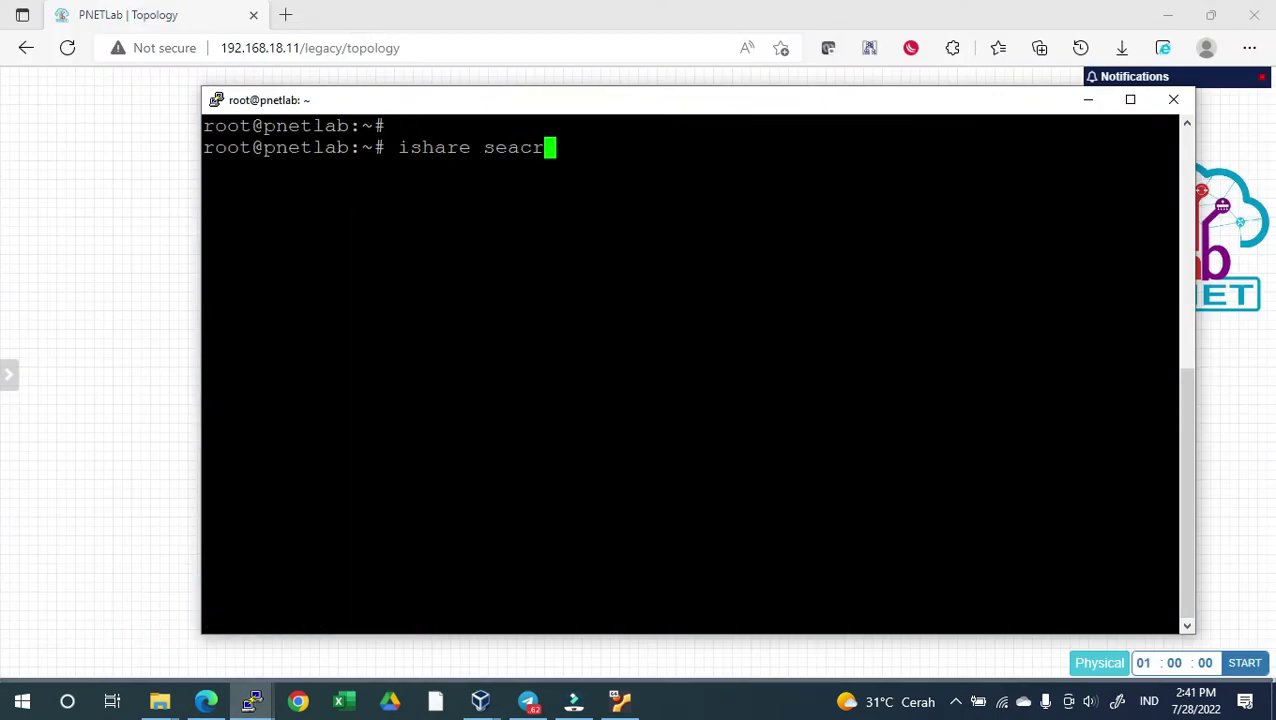
{"action": "key", "text": "BackSpace"}
{"action": "key", "text": "BackSpace"}
{"action": "type", "text": "rch iol"}
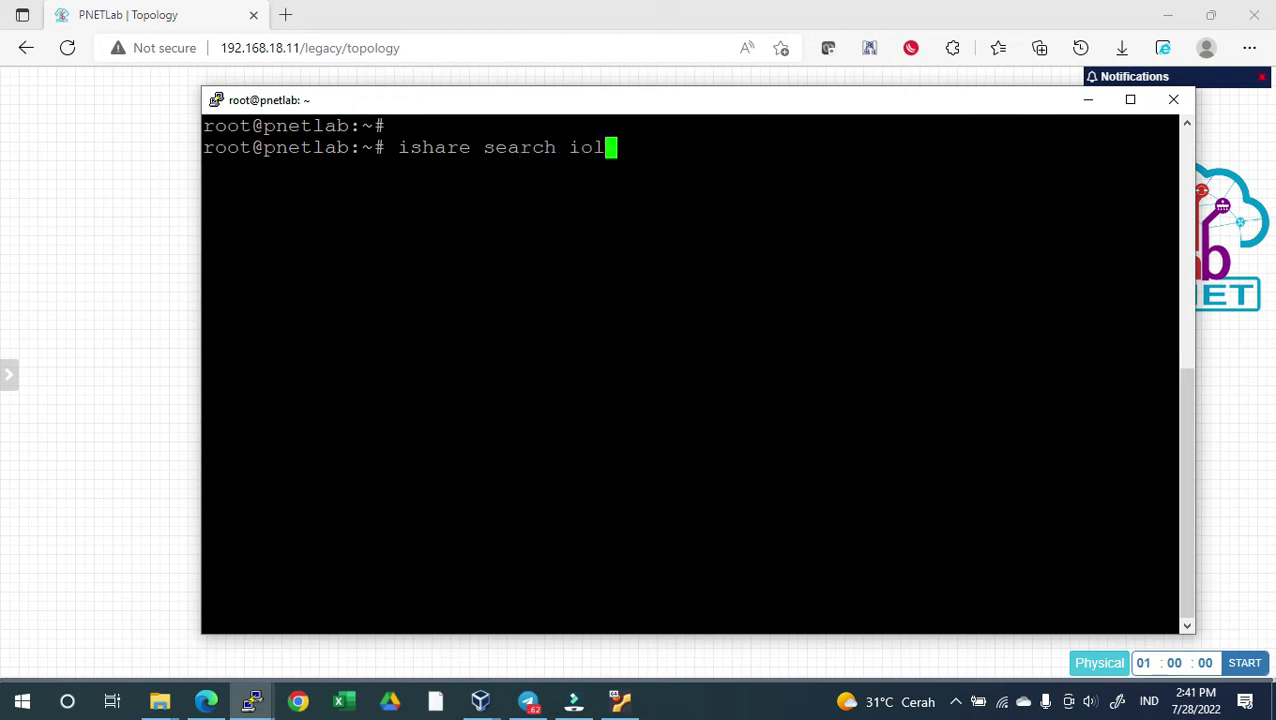
{"action": "key", "text": "Return"}
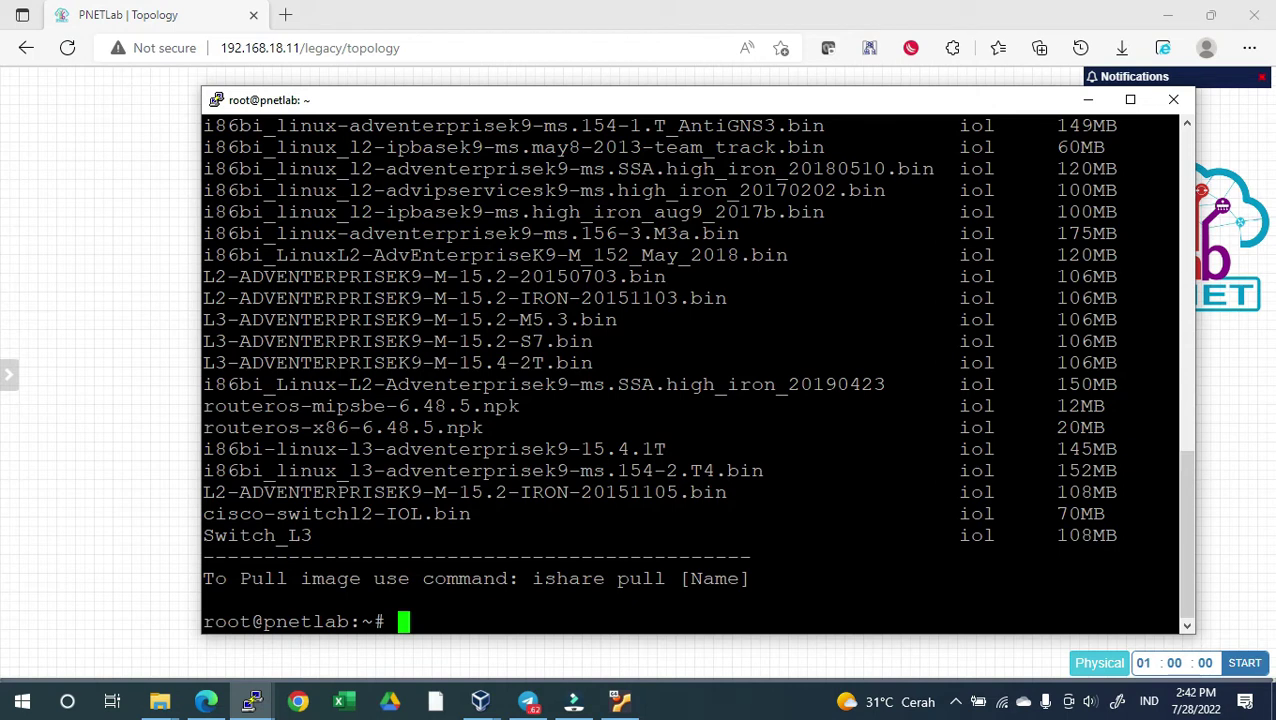
Run 'ishare pull' on the copied LinuxL3 157_3 May 2018 image name, which fails to download
{"action": "scroll", "coordinate": [690, 373], "scroll_direction": "up", "scroll_amount": 8}
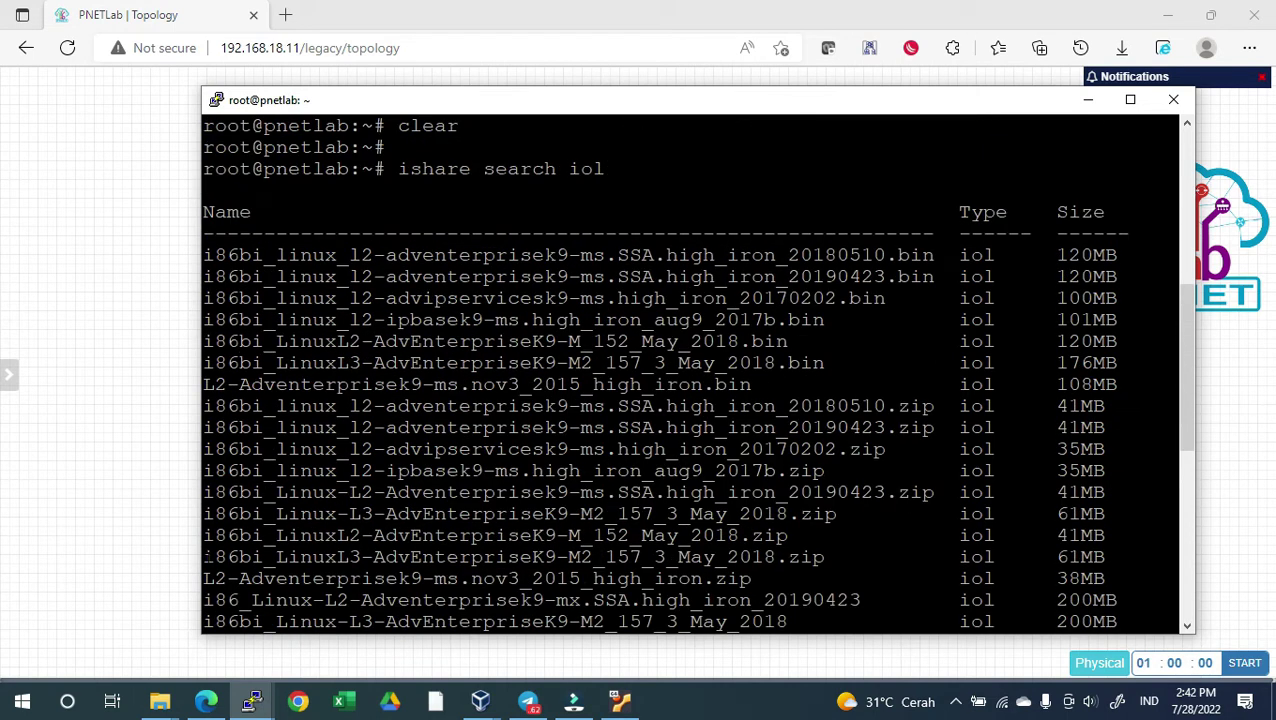
{"action": "left_click_drag", "start_coordinate": [203, 558], "coordinate": [818, 557]}
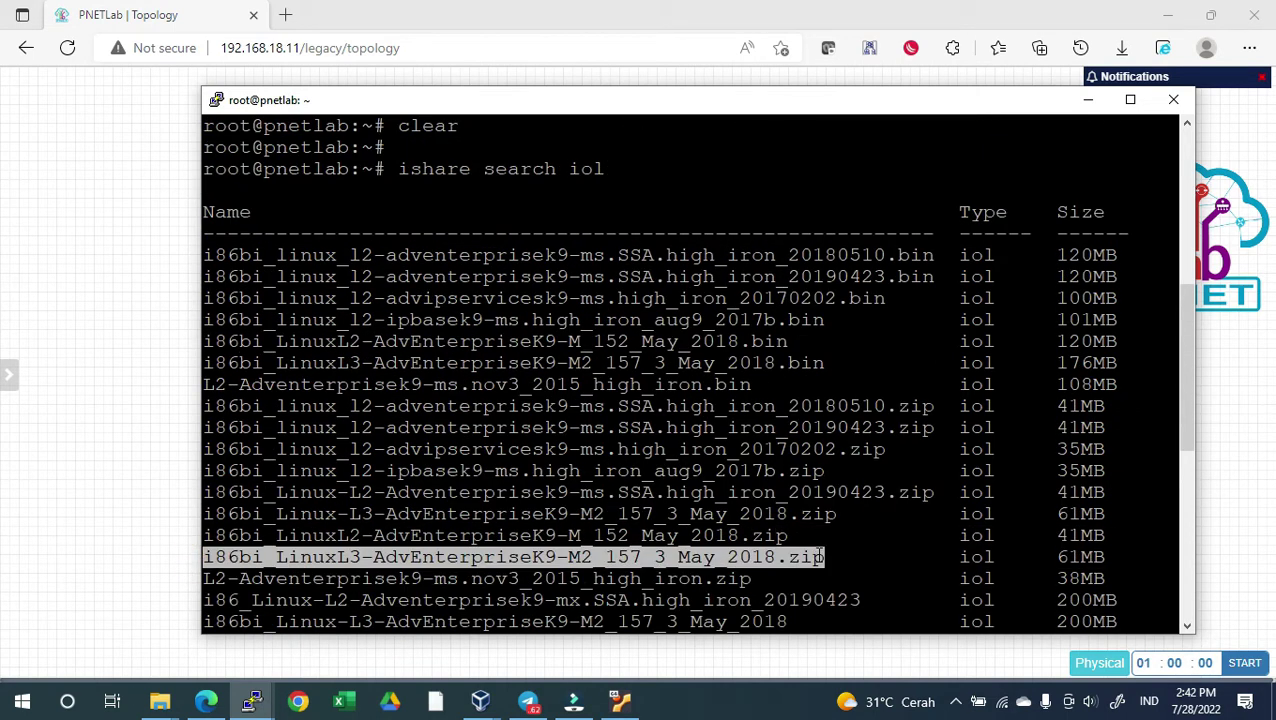
{"action": "type", "text": "ishare pull"}
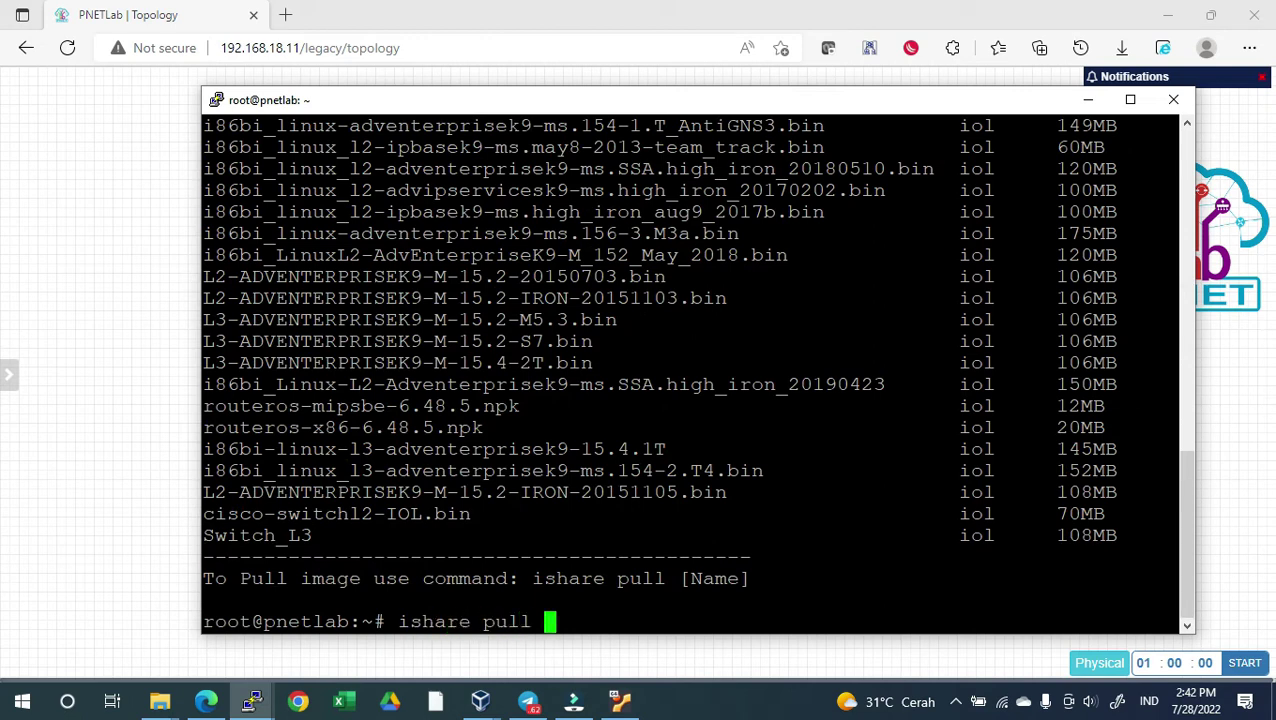
{"action": "type", "text": "i86bi_LinuxL3-AdvEnterpriseK9-M2_157_3_May_2018.zip"}
{"action": "key", "text": "Return"}
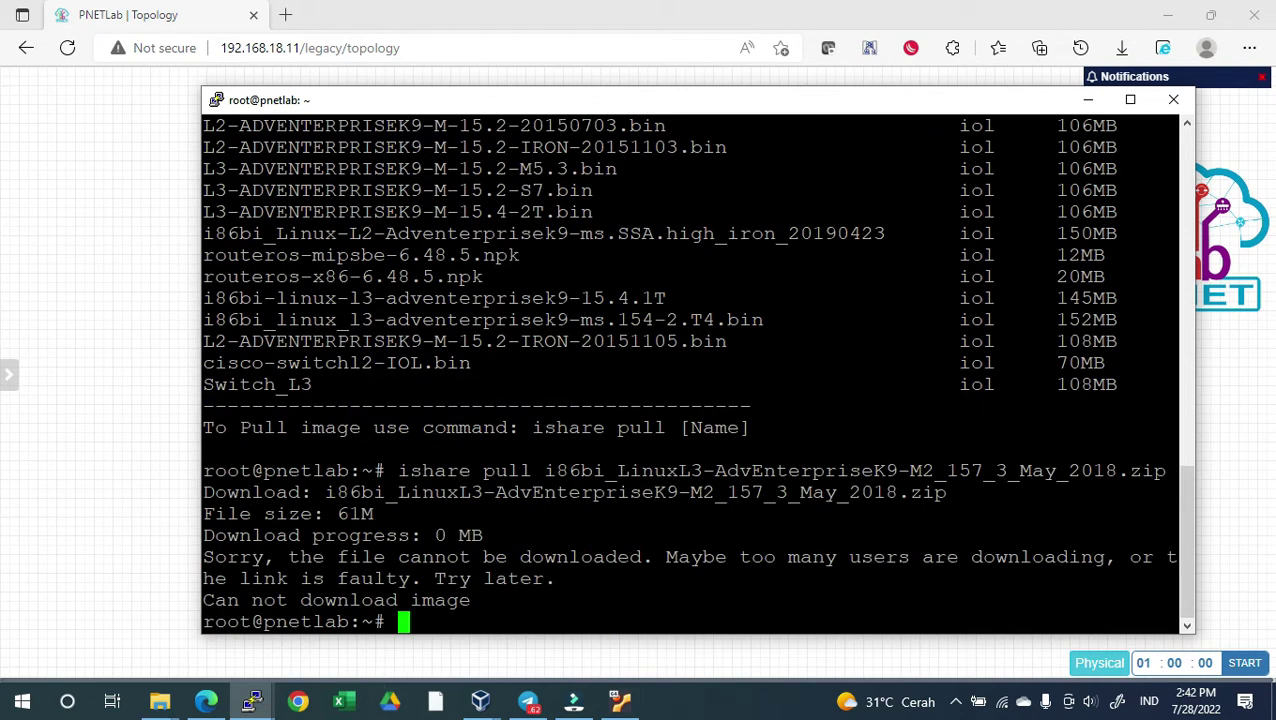
{"action": "left_click_drag", "start_coordinate": [470, 600], "coordinate": [232, 602]}
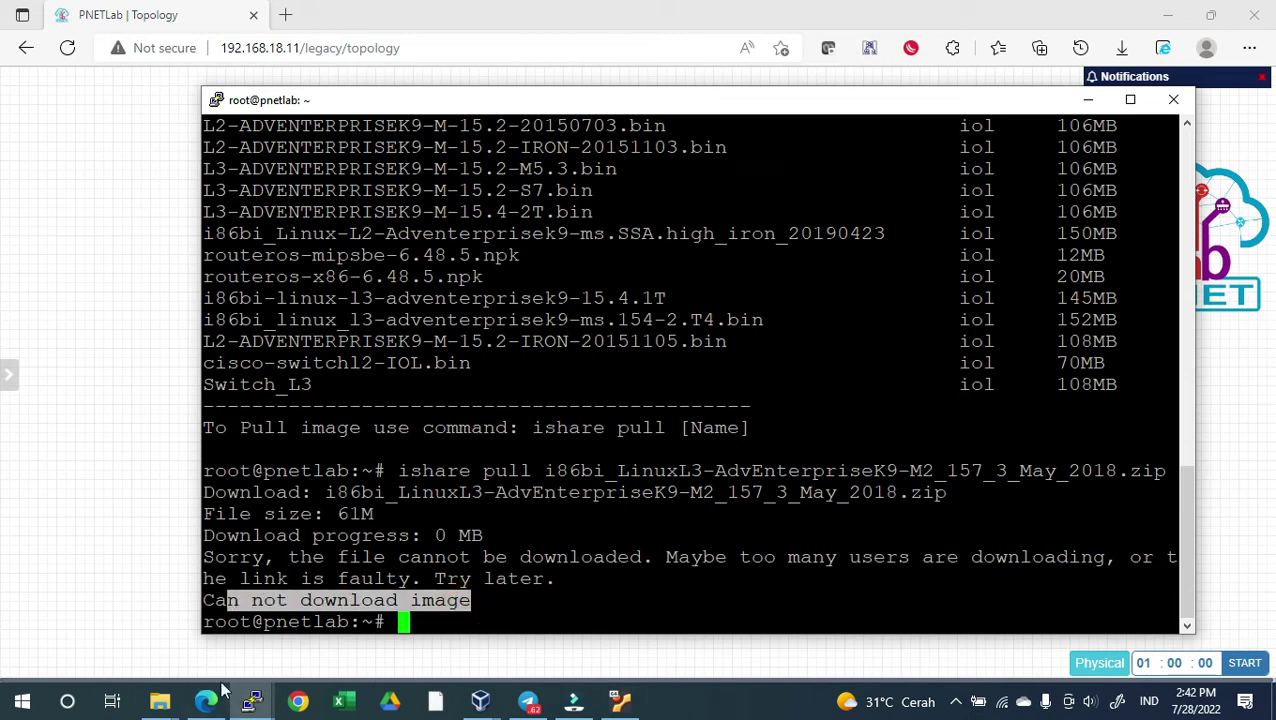
Open unetlab.cloud in a new browser tab
{"action": "mouse_move", "coordinate": [215, 703]}
{"action": "left_click", "coordinate": [205, 620]}
{"action": "key", "text": "ctrl+t"}
{"action": "type", "text": "unetlab.cloud"}
{"action": "key", "text": "Return"}
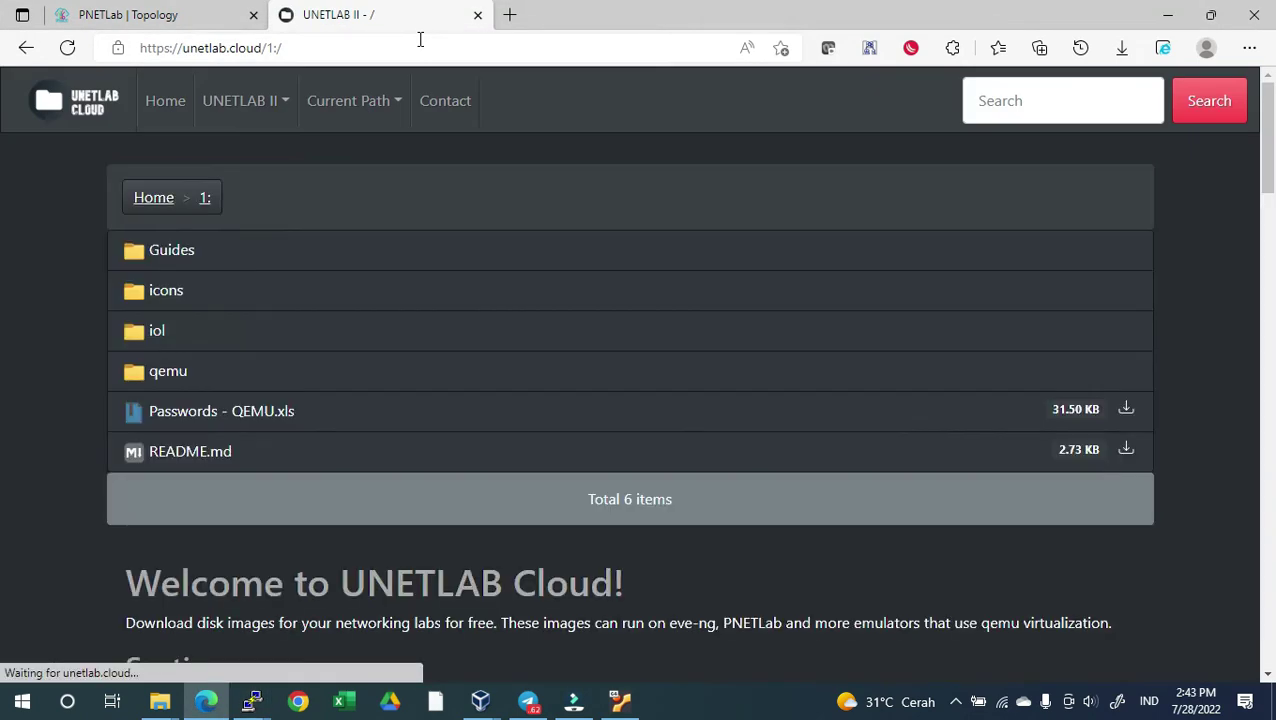
Browse to iol > bin on UNETLAB Cloud and download the LinuxL3 .bin image to Downloads
{"action": "left_click", "coordinate": [156, 336]}
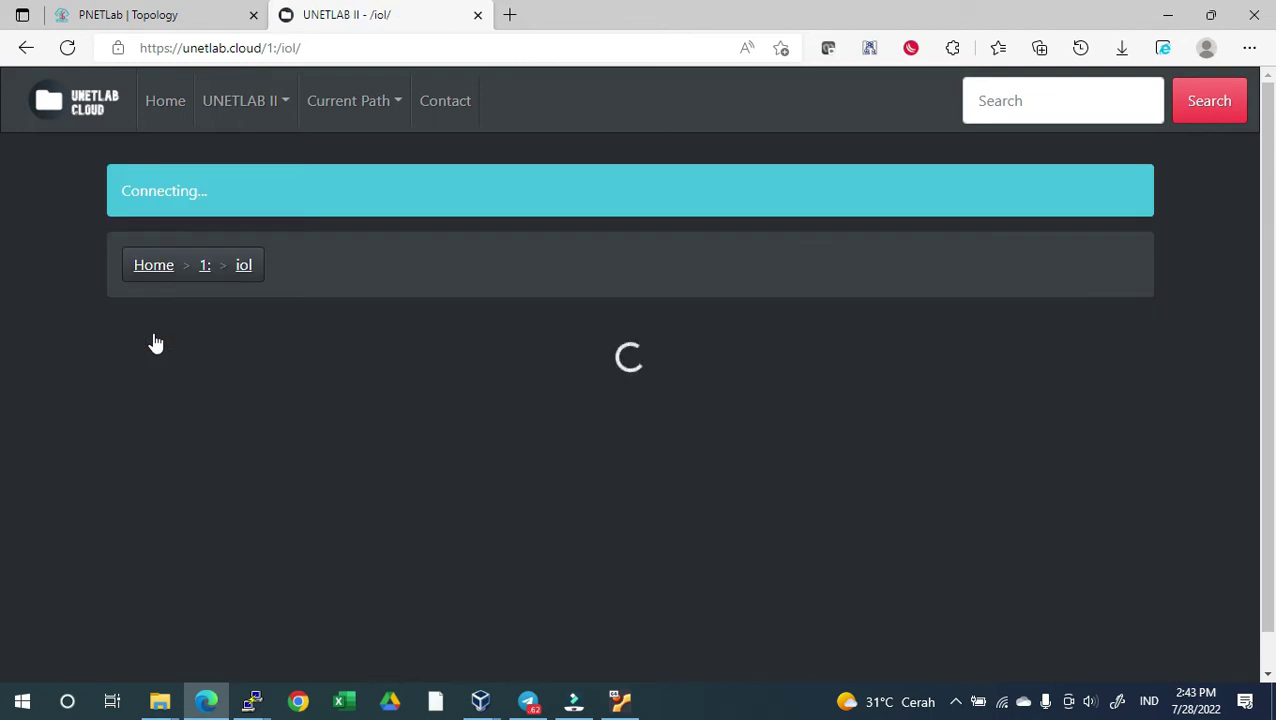
{"action": "left_click", "coordinate": [170, 249]}
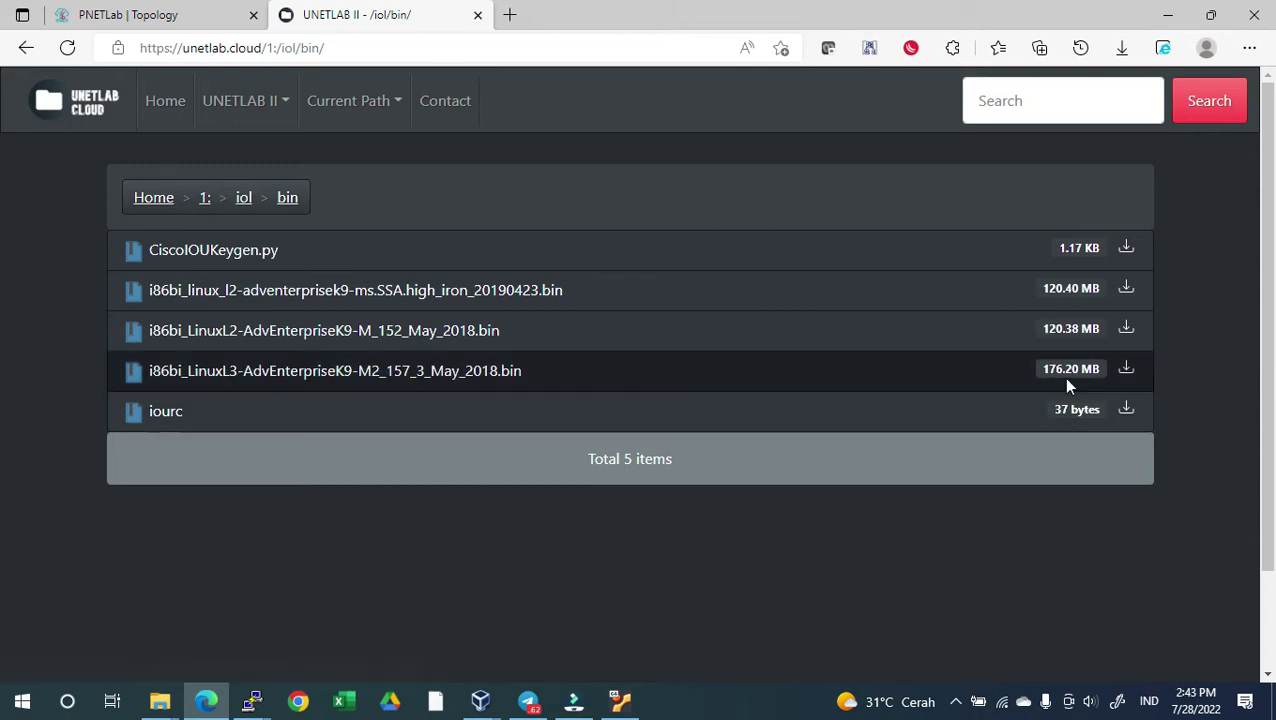
{"action": "left_click", "coordinate": [1127, 369]}
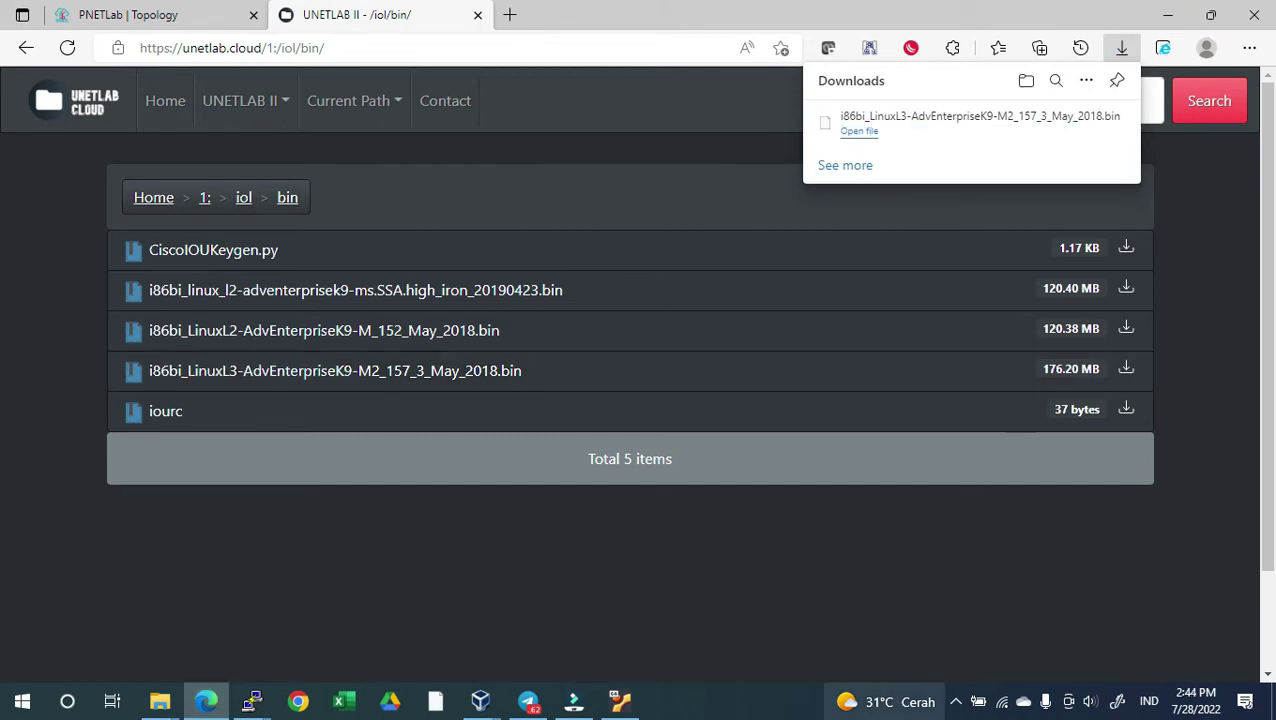
{"action": "left_click", "coordinate": [1057, 122]}
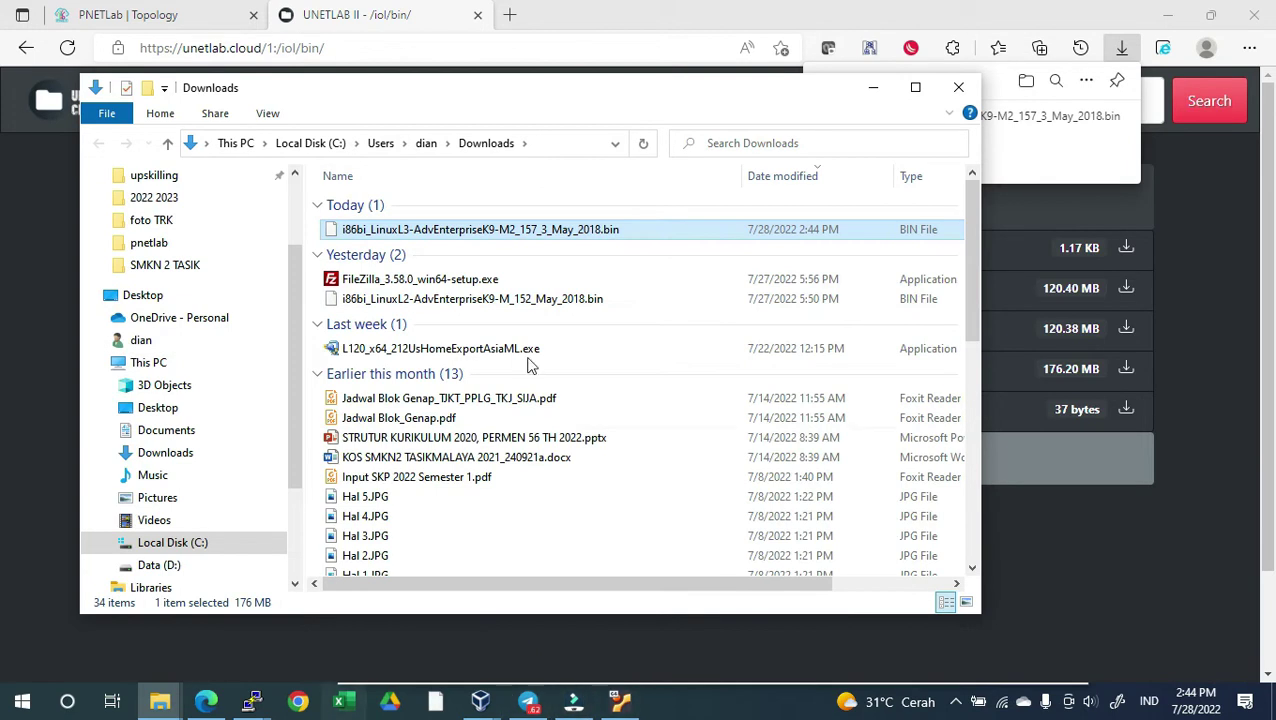
{"action": "left_click", "coordinate": [873, 89]}
Launch FileZilla and connect over SFTP to the PNETLab server 192.168.18.11, entering the password
{"action": "key", "text": "super"}
{"action": "type", "text": "file"}
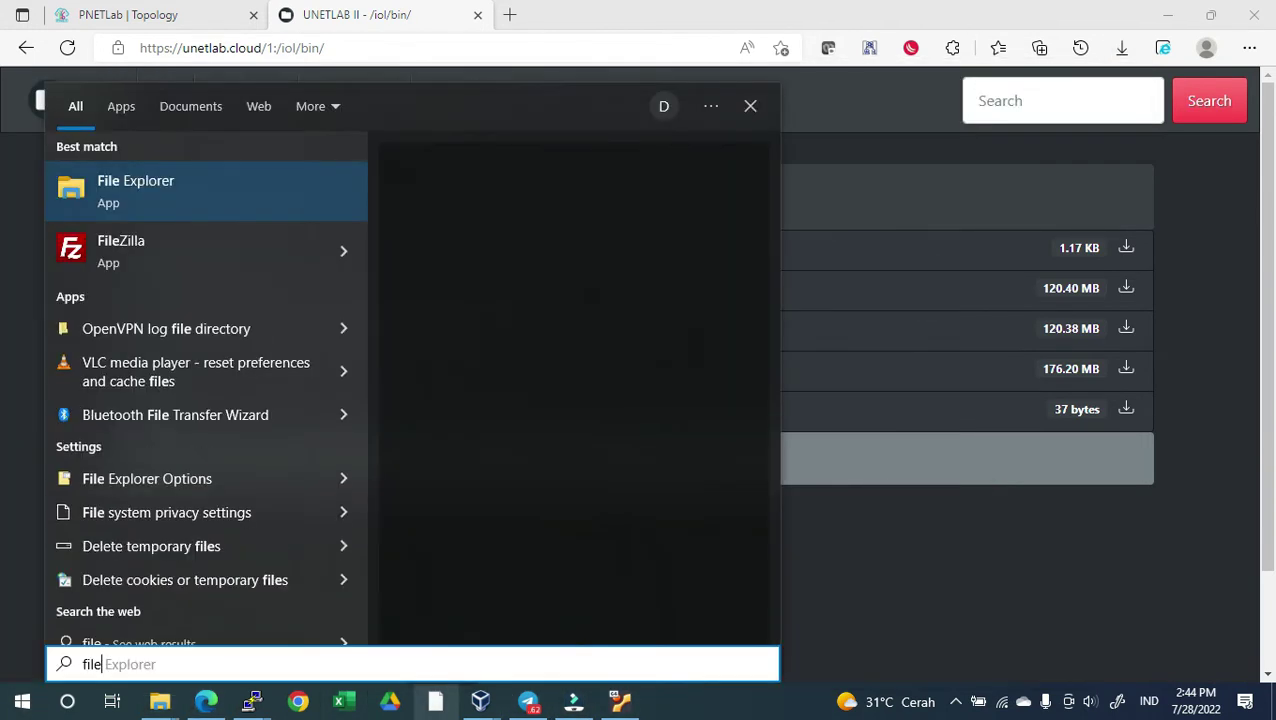
{"action": "key", "text": "Down"}
{"action": "key", "text": "Return"}
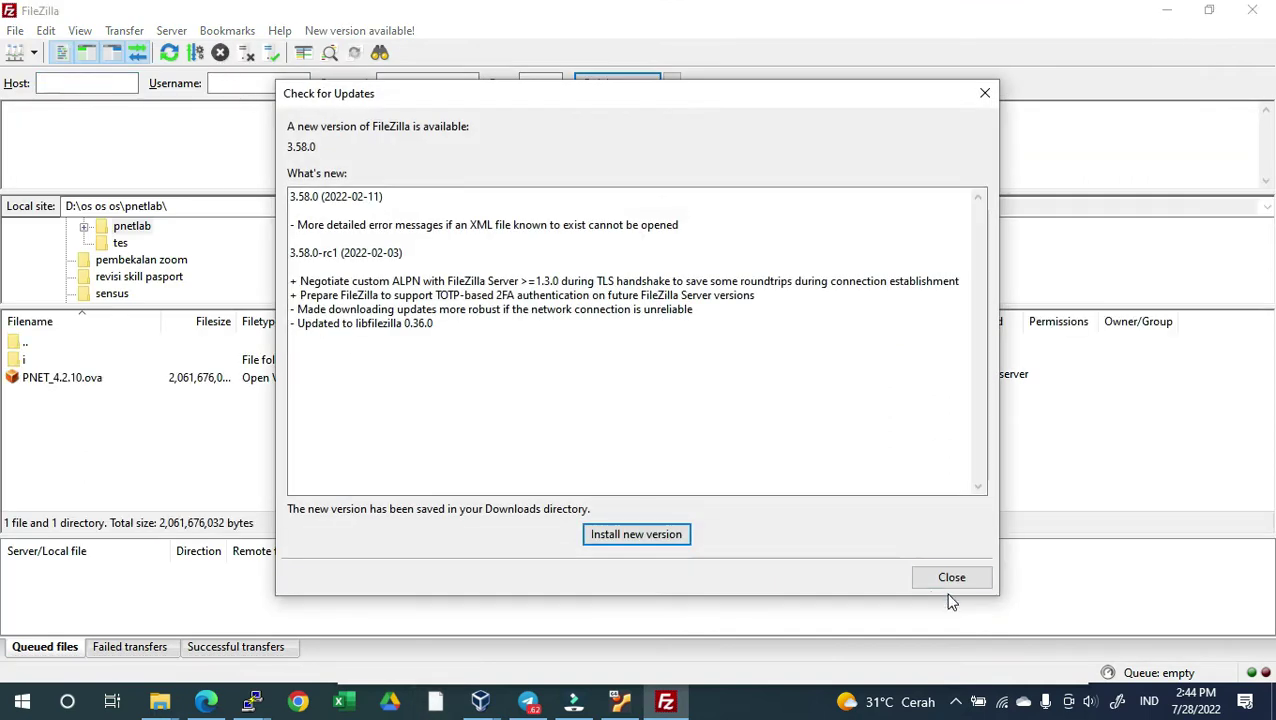
{"action": "left_click", "coordinate": [948, 580]}
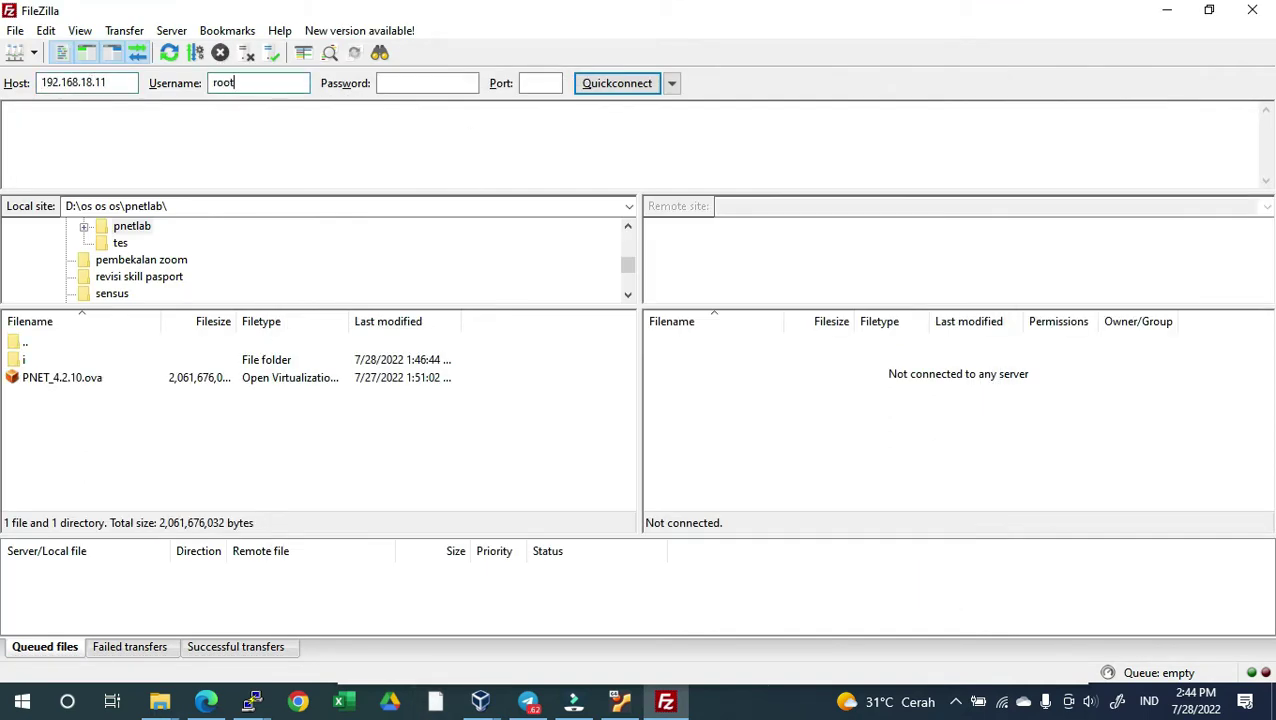
{"action": "key", "text": "Tab"}
{"action": "type", "text": "e"}
{"action": "key", "text": "Return"}
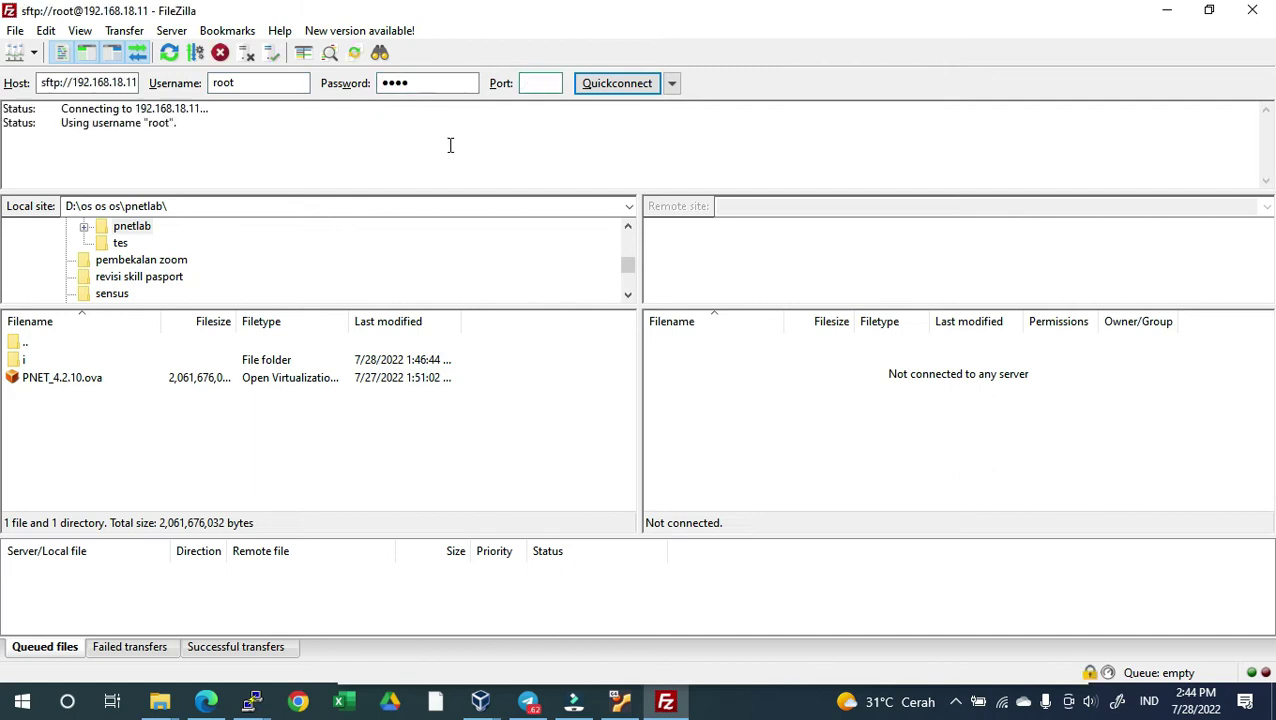
Show the local Downloads folder sorted newest first and select the downloaded .bin image
{"action": "scroll", "coordinate": [185, 245], "scroll_direction": "up", "scroll_amount": 5}
{"action": "left_click", "coordinate": [142, 276]}
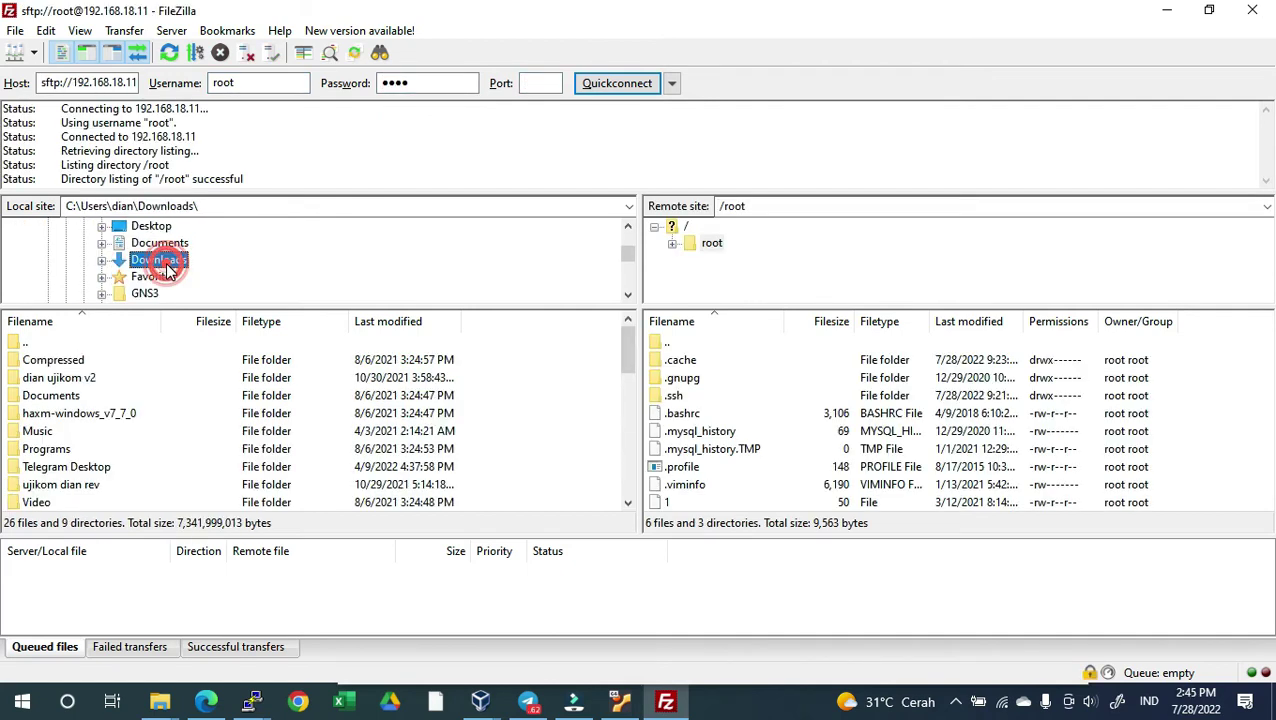
{"action": "left_click", "coordinate": [382, 321]}
{"action": "left_click", "coordinate": [382, 321]}
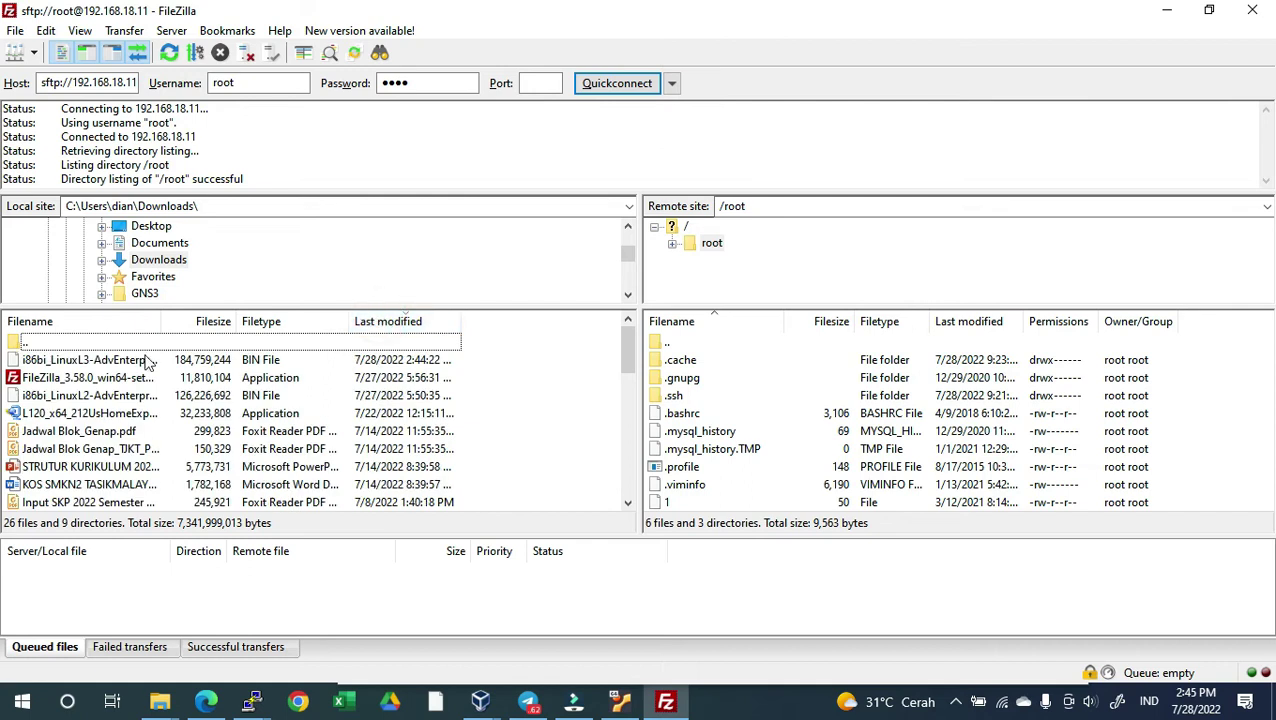
{"action": "left_click", "coordinate": [125, 360]}
{"action": "left_click", "coordinate": [120, 377]}
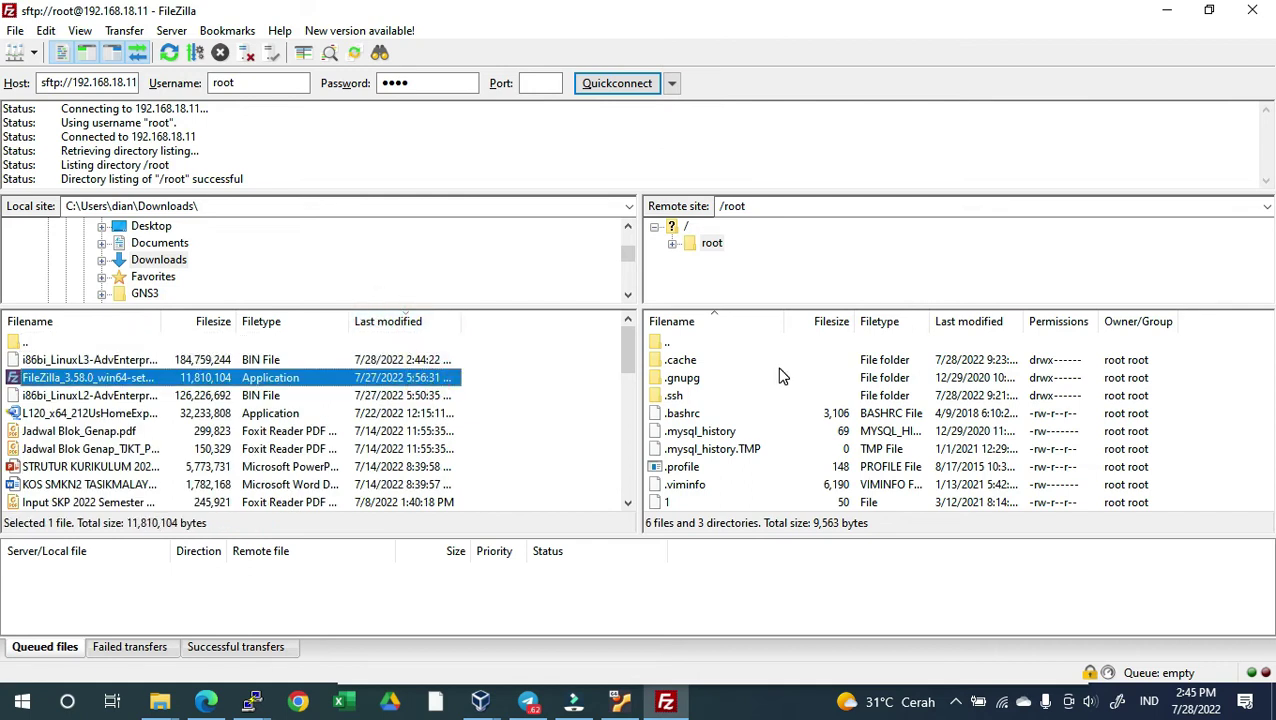
Upload the LinuxL3 .bin image into the remote /opt/unetlab/addons/iol/bin folder
{"action": "double_click", "coordinate": [678, 347]}
{"action": "double_click", "coordinate": [678, 467]}
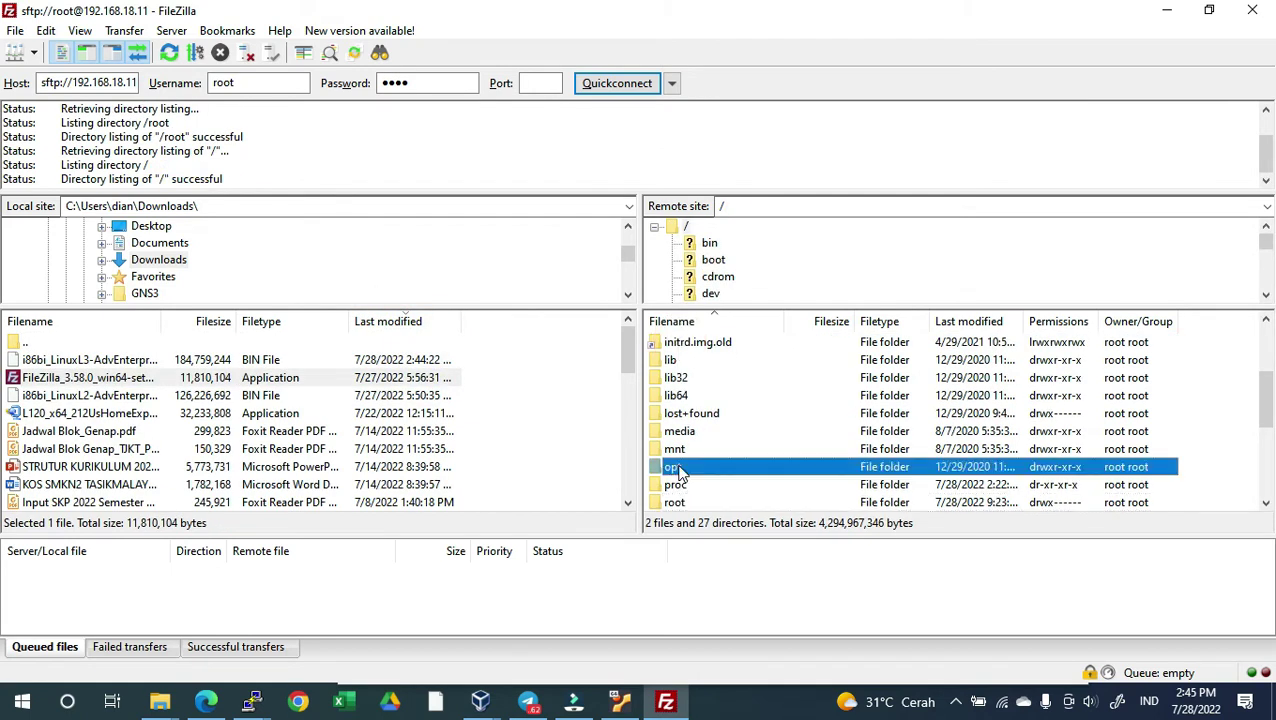
{"action": "double_click", "coordinate": [682, 484]}
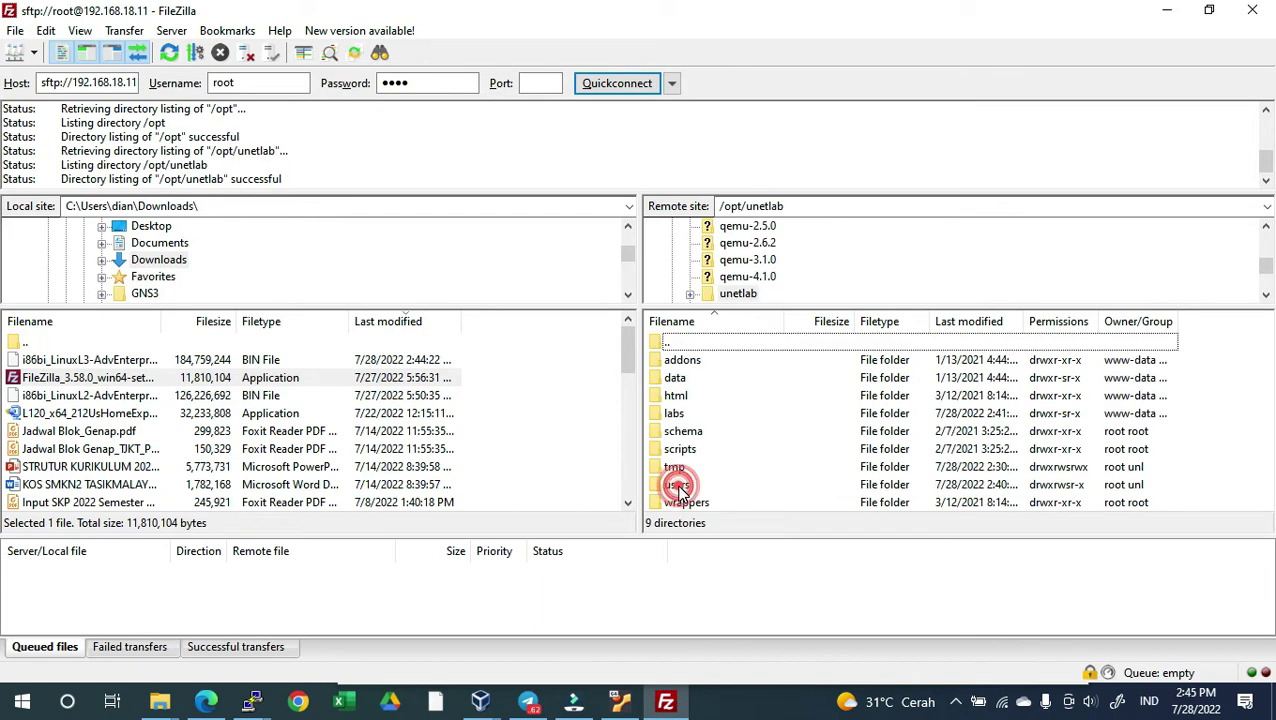
{"action": "double_click", "coordinate": [699, 360]}
{"action": "double_click", "coordinate": [676, 381]}
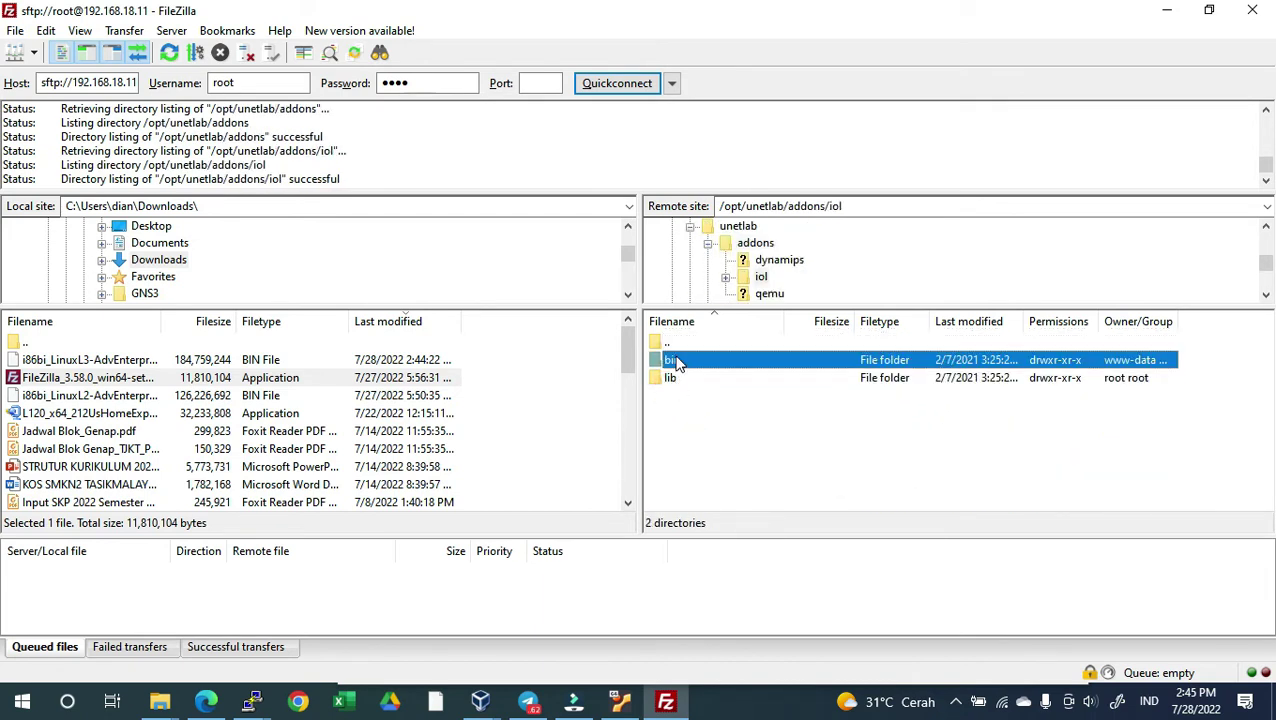
{"action": "double_click", "coordinate": [670, 362]}
{"action": "left_click_drag", "start_coordinate": [163, 362], "coordinate": [806, 444]}
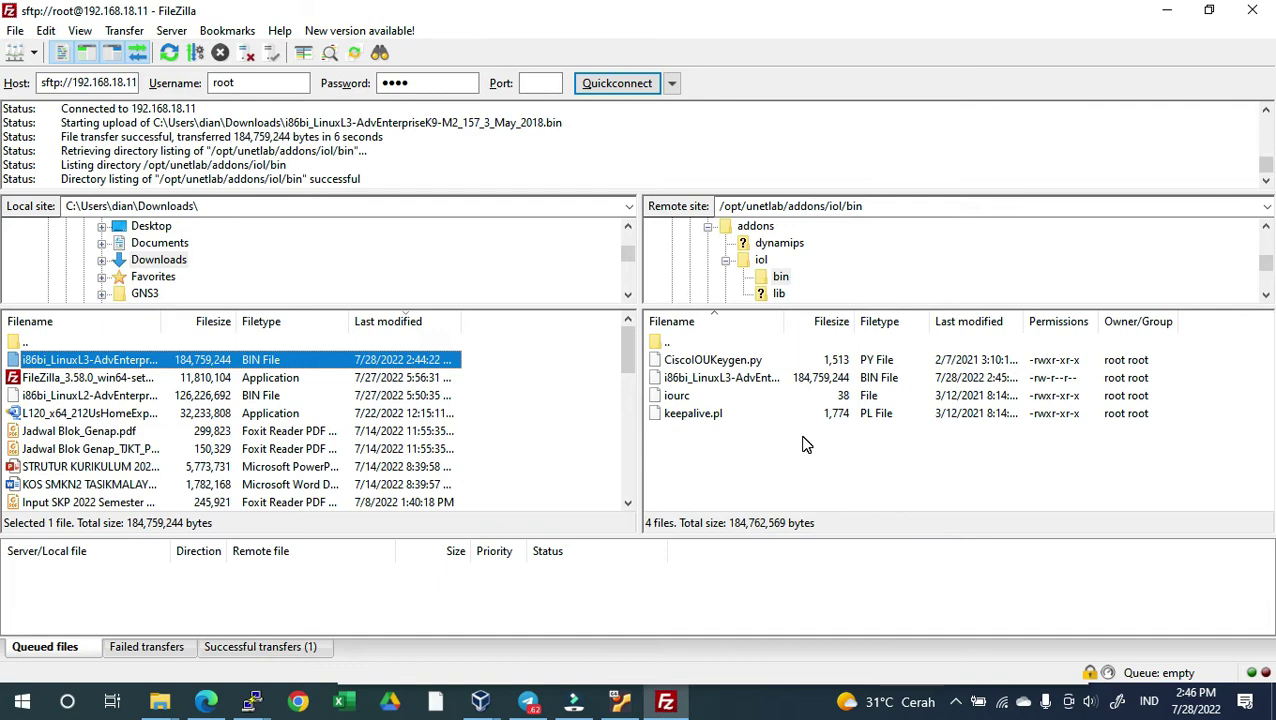
Close the lab and run Fix Permission from System > System Setting
{"action": "left_click", "coordinate": [666, 701]}
{"action": "left_click", "coordinate": [140, 15]}
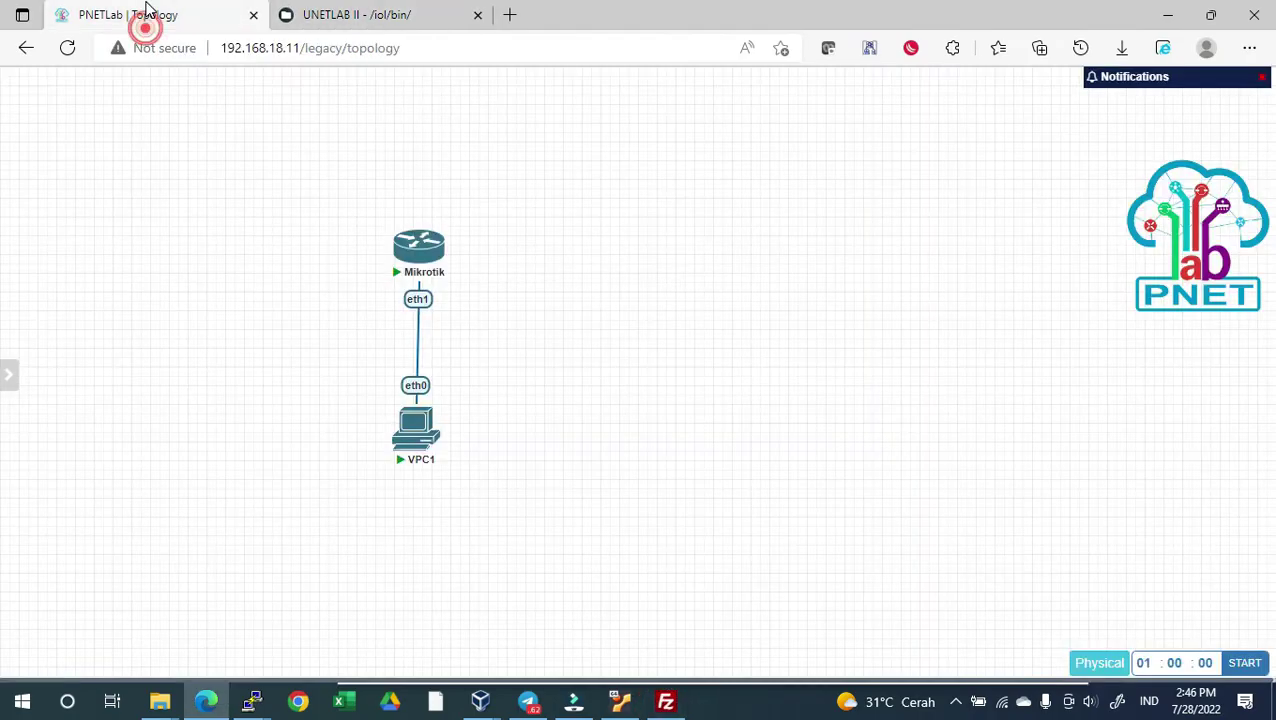
{"action": "mouse_move", "coordinate": [10, 370]}
{"action": "left_click", "coordinate": [61, 310]}
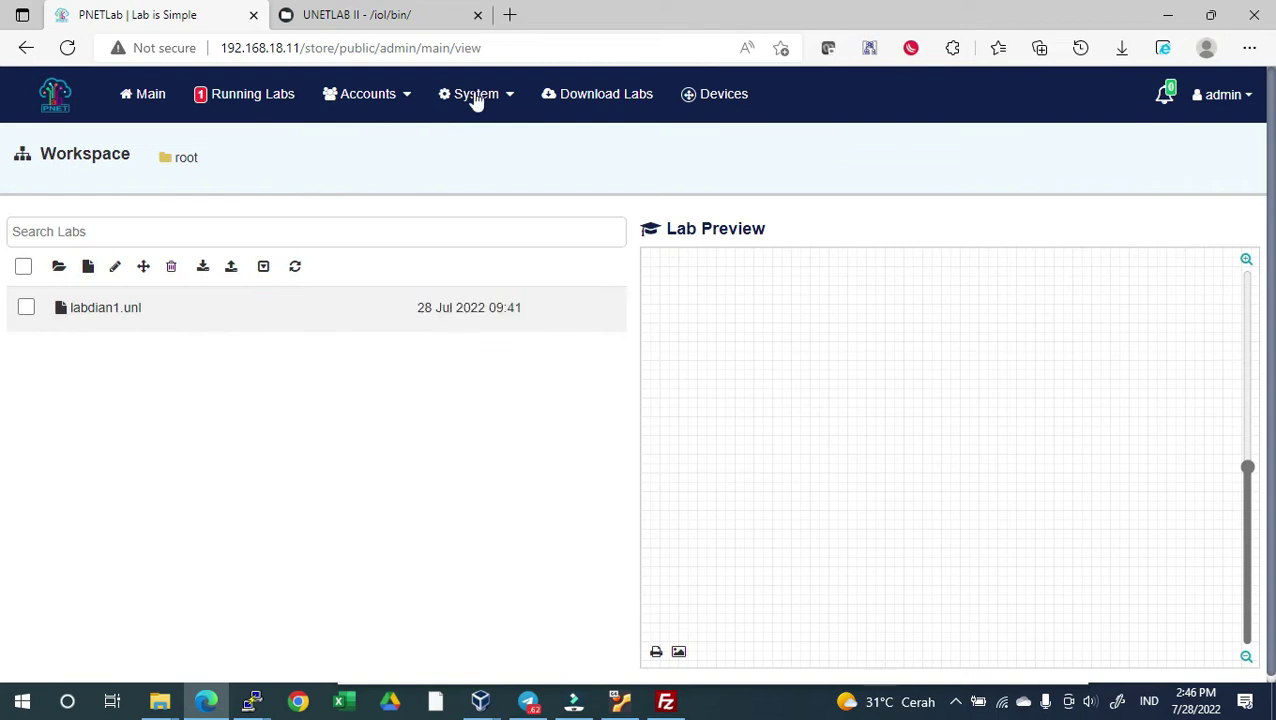
{"action": "left_click", "coordinate": [477, 103]}
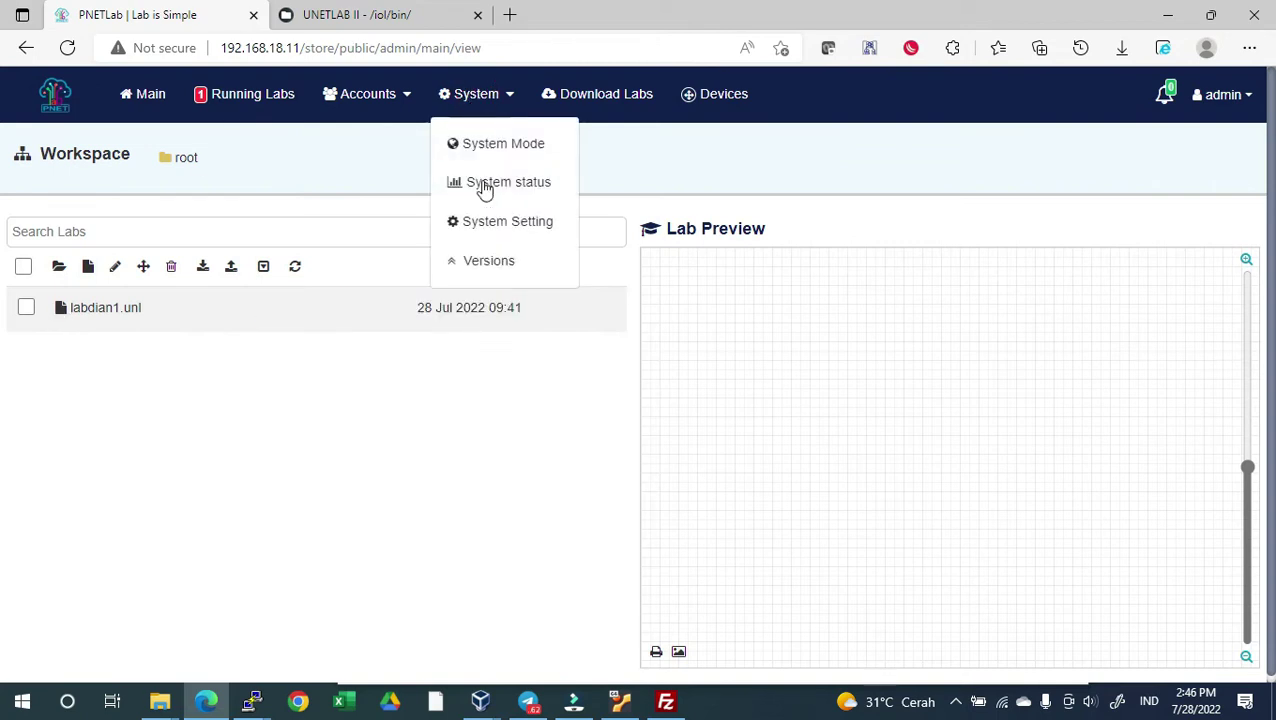
{"action": "left_click", "coordinate": [484, 233]}
{"action": "left_click", "coordinate": [484, 220]}
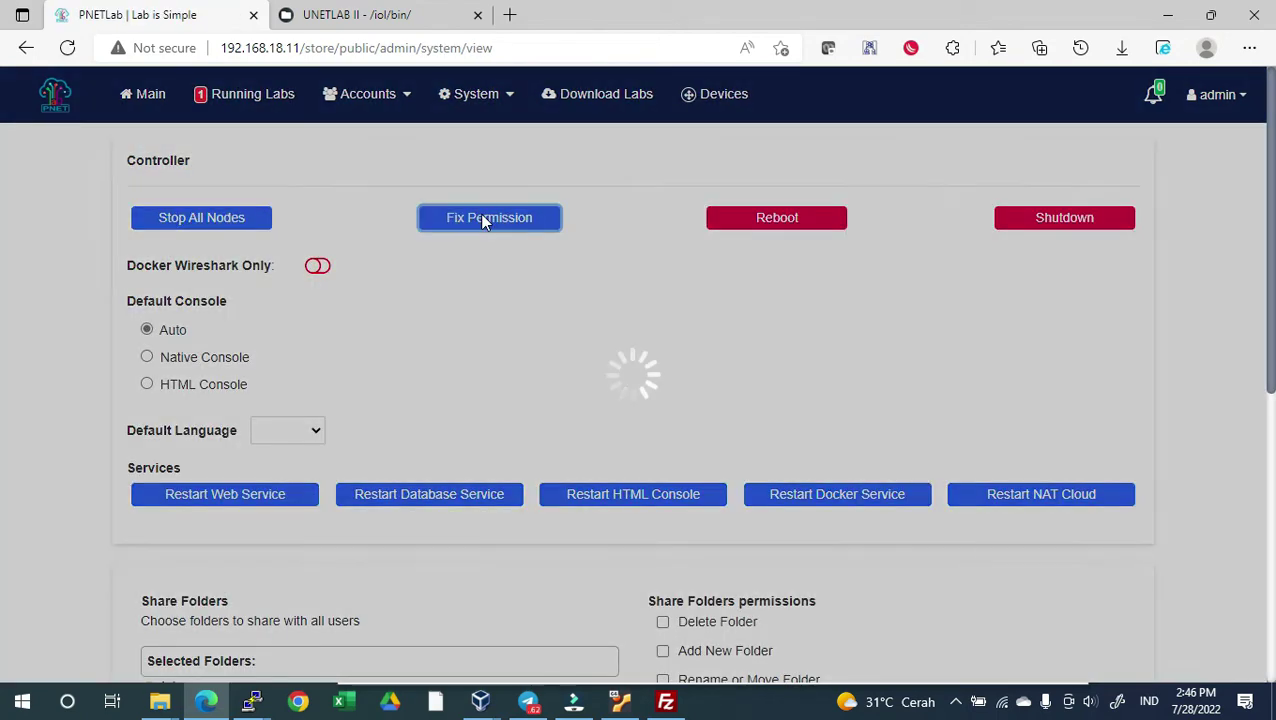
{"action": "left_click", "coordinate": [641, 458]}
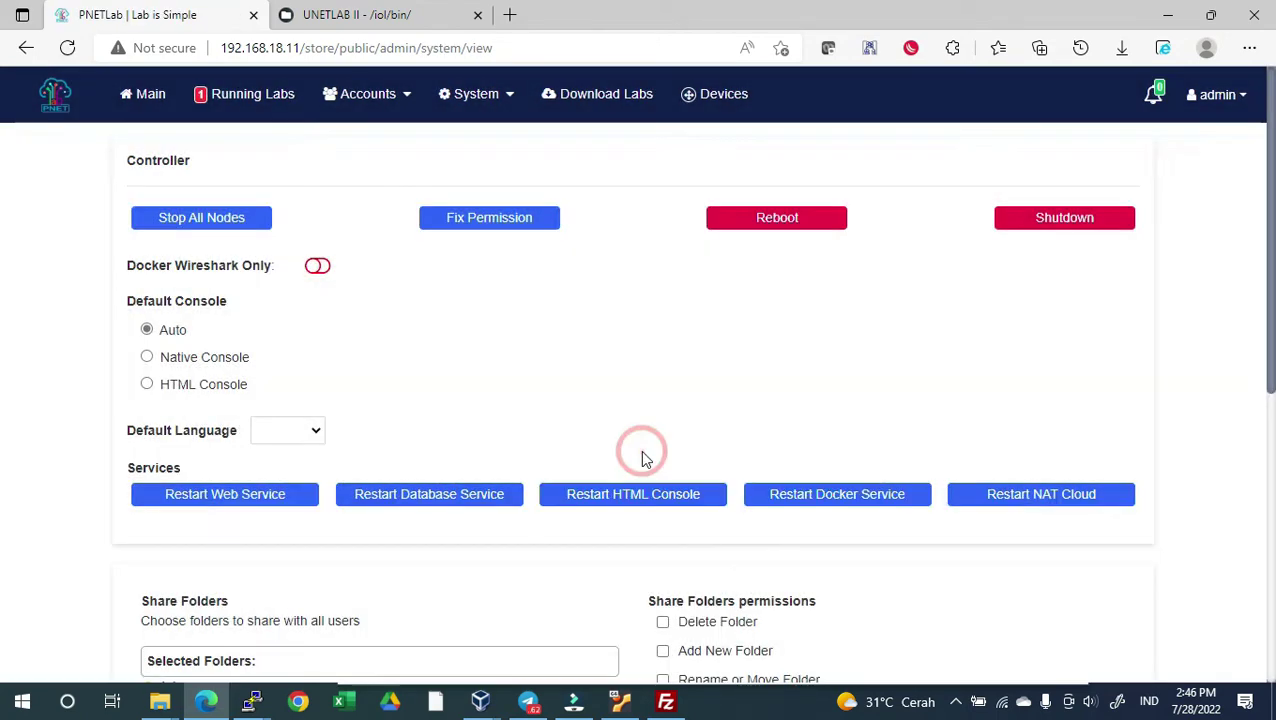
Reopen the labdian1.unl lab from Running Labs
{"action": "left_click", "coordinate": [260, 95]}
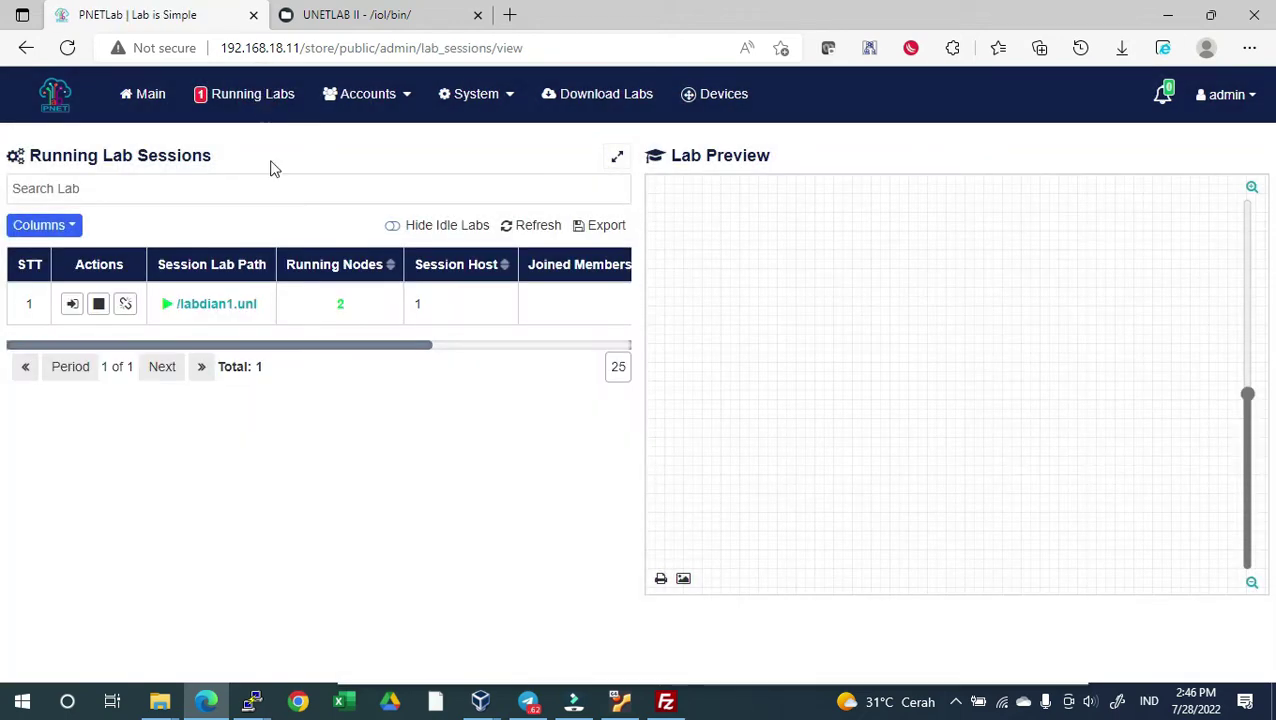
{"action": "left_click", "coordinate": [229, 308]}
{"action": "left_click", "coordinate": [683, 617]}
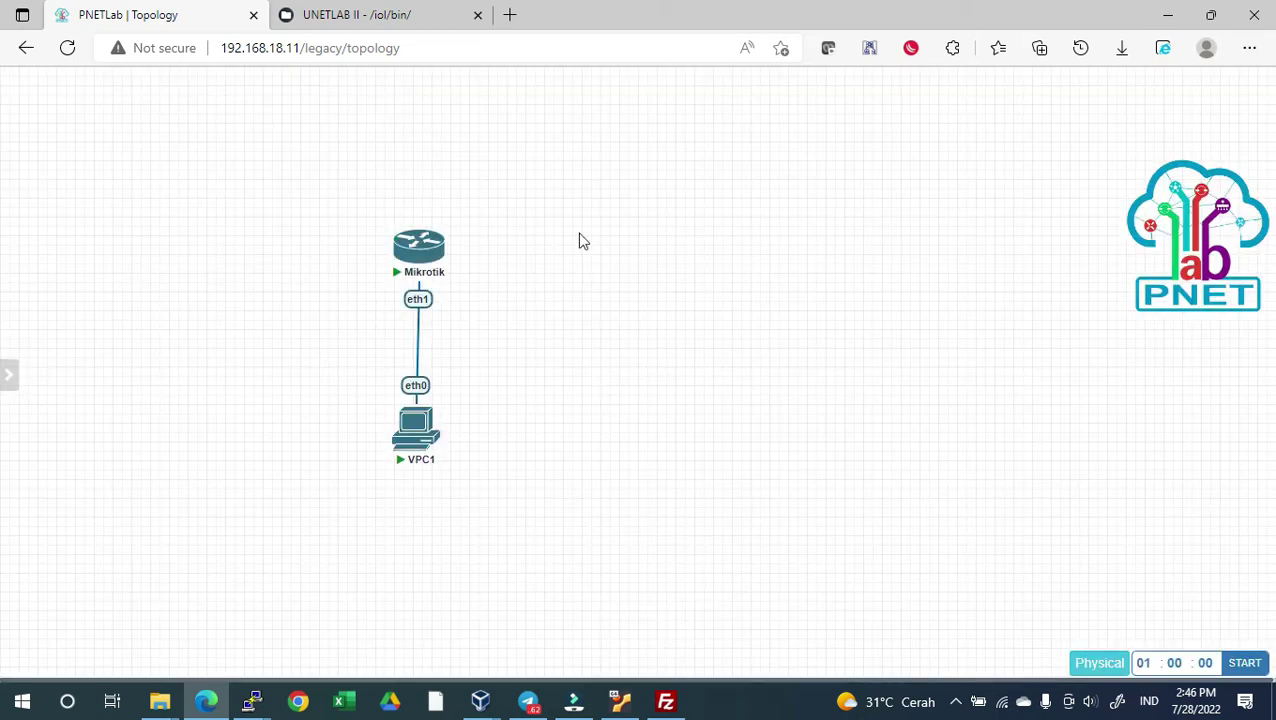
{"action": "right_click", "coordinate": [583, 241]}
Add a Cisco IOL node named RouterCisco, save it and start it
{"action": "left_click", "coordinate": [610, 268]}
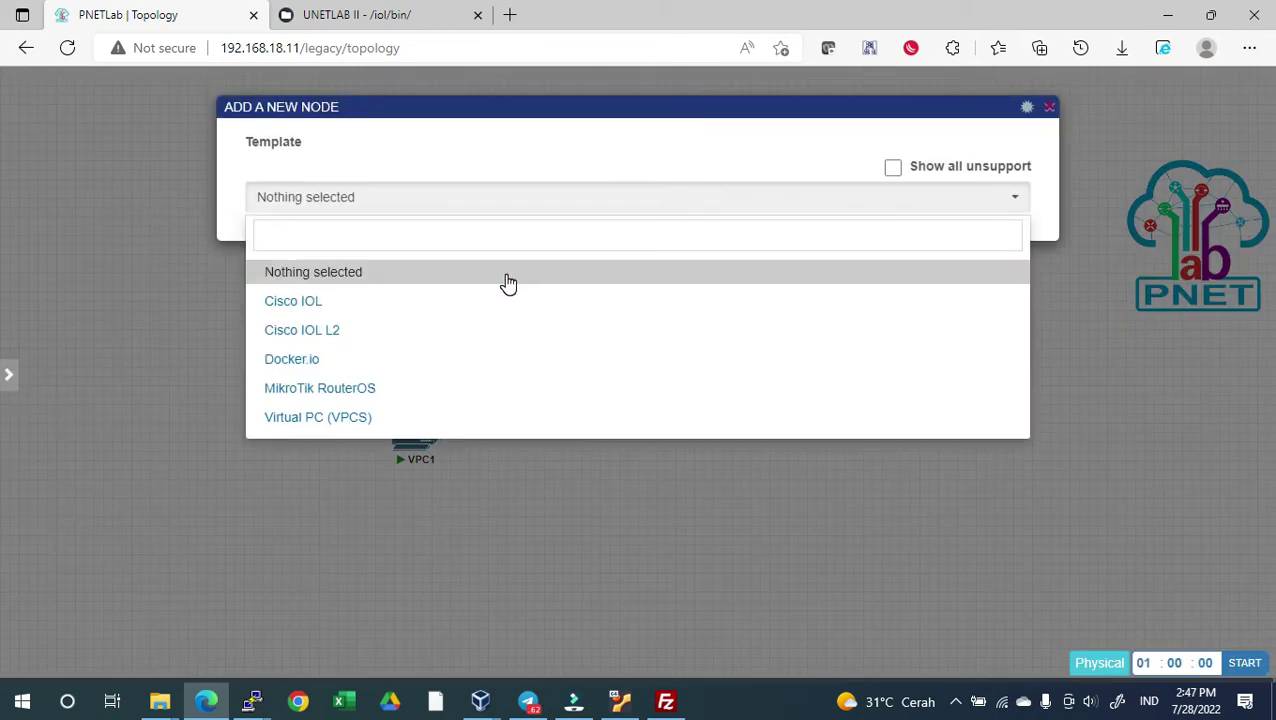
{"action": "left_click", "coordinate": [462, 308]}
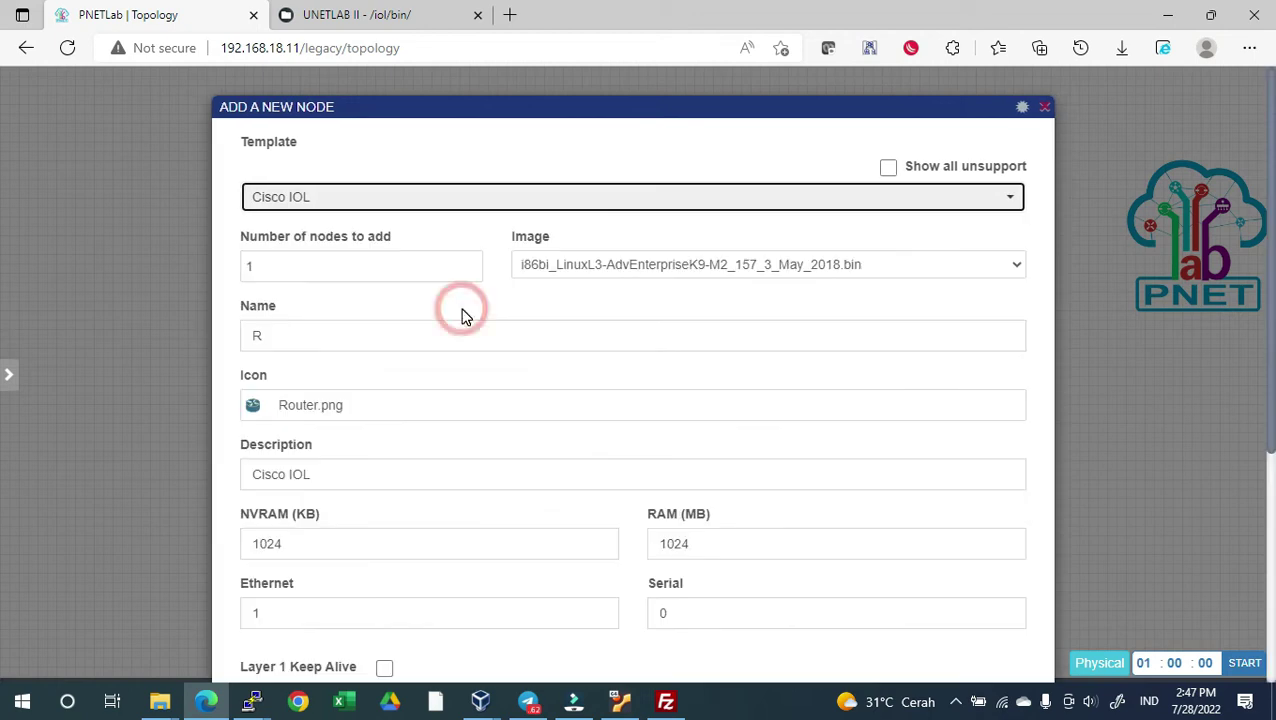
{"action": "left_click", "coordinate": [581, 270]}
{"action": "left_click", "coordinate": [583, 270]}
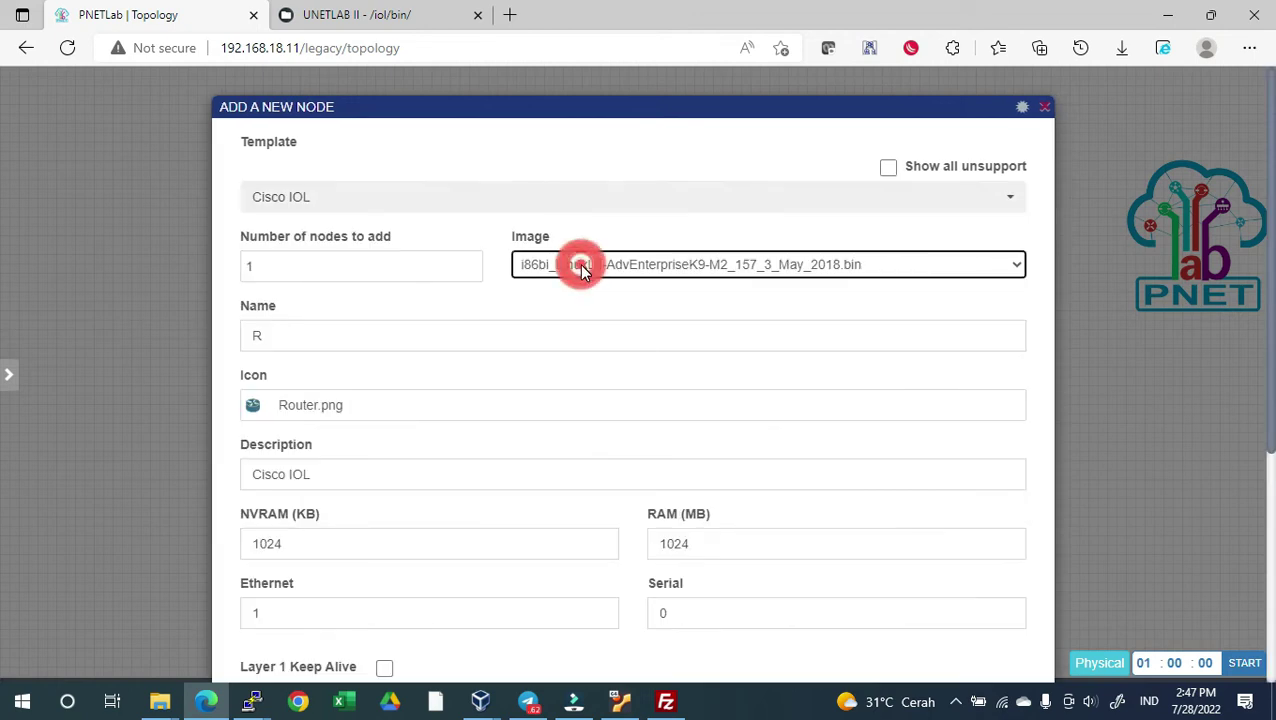
{"action": "left_click", "coordinate": [429, 321]}
{"action": "key", "text": "BackSpace"}
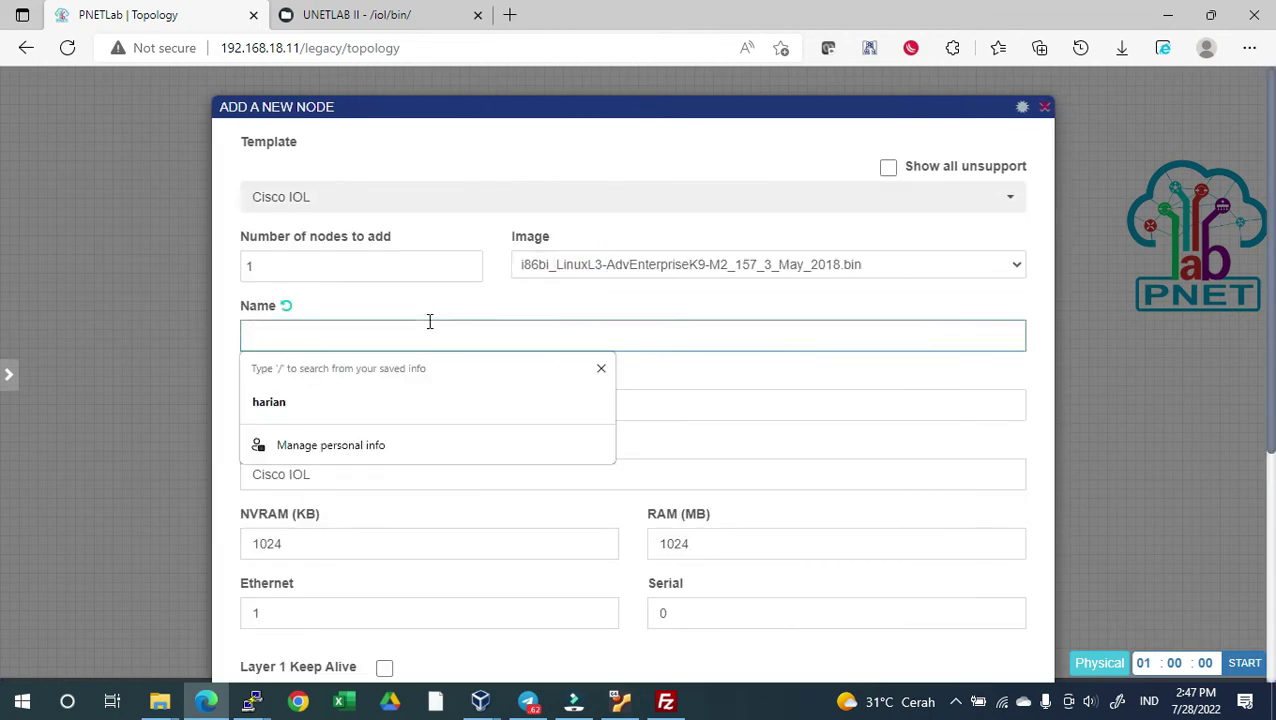
{"action": "type", "text": "RouterCisco"}
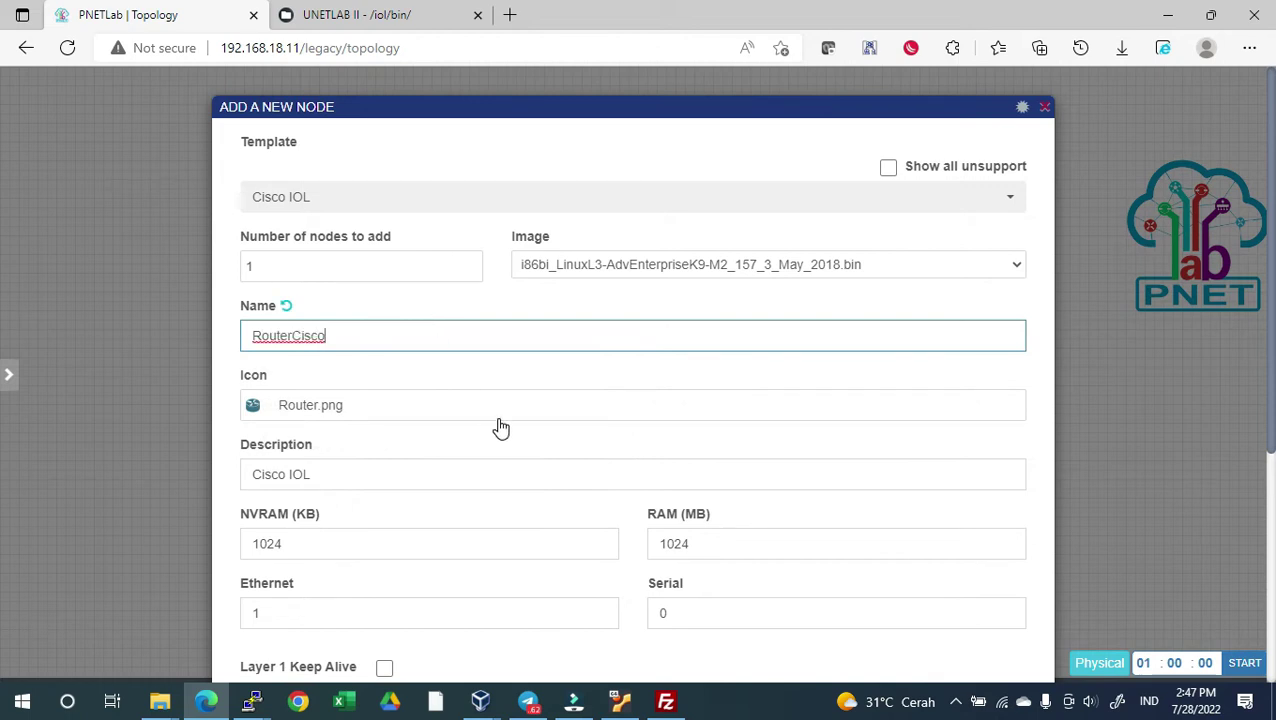
{"action": "scroll", "coordinate": [501, 428], "scroll_direction": "down", "scroll_amount": 4}
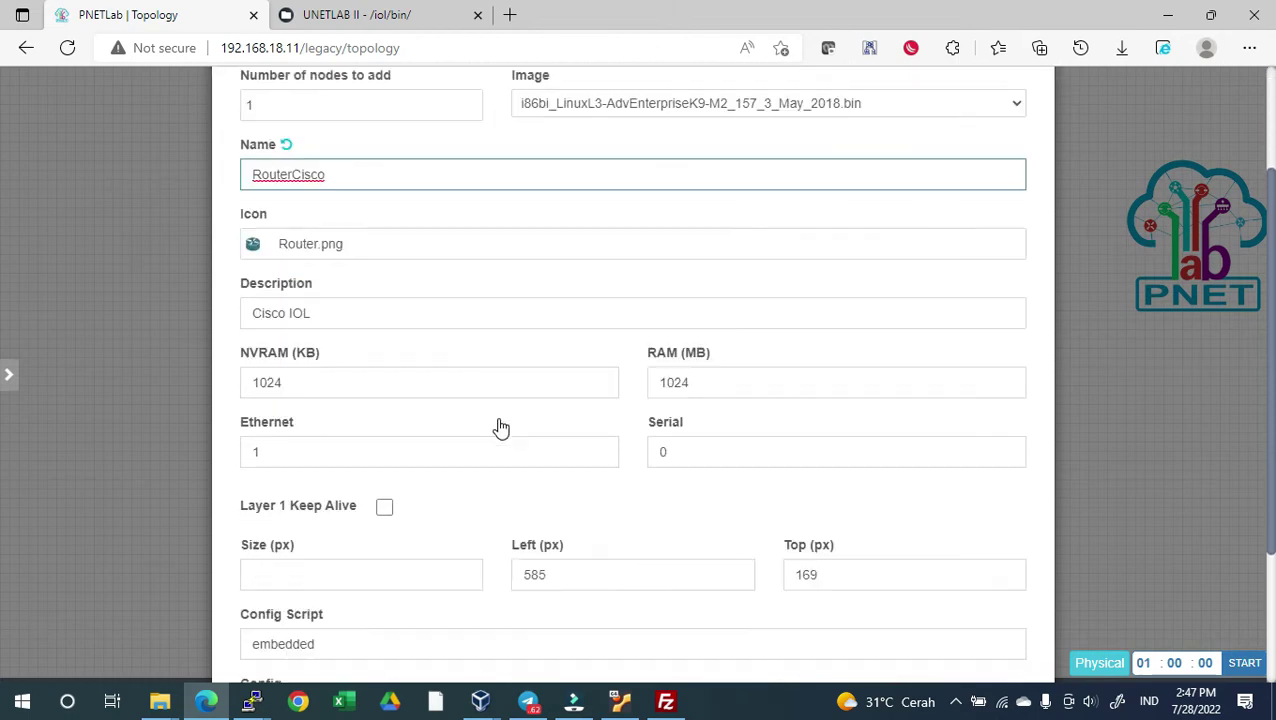
{"action": "left_click", "coordinate": [600, 626]}
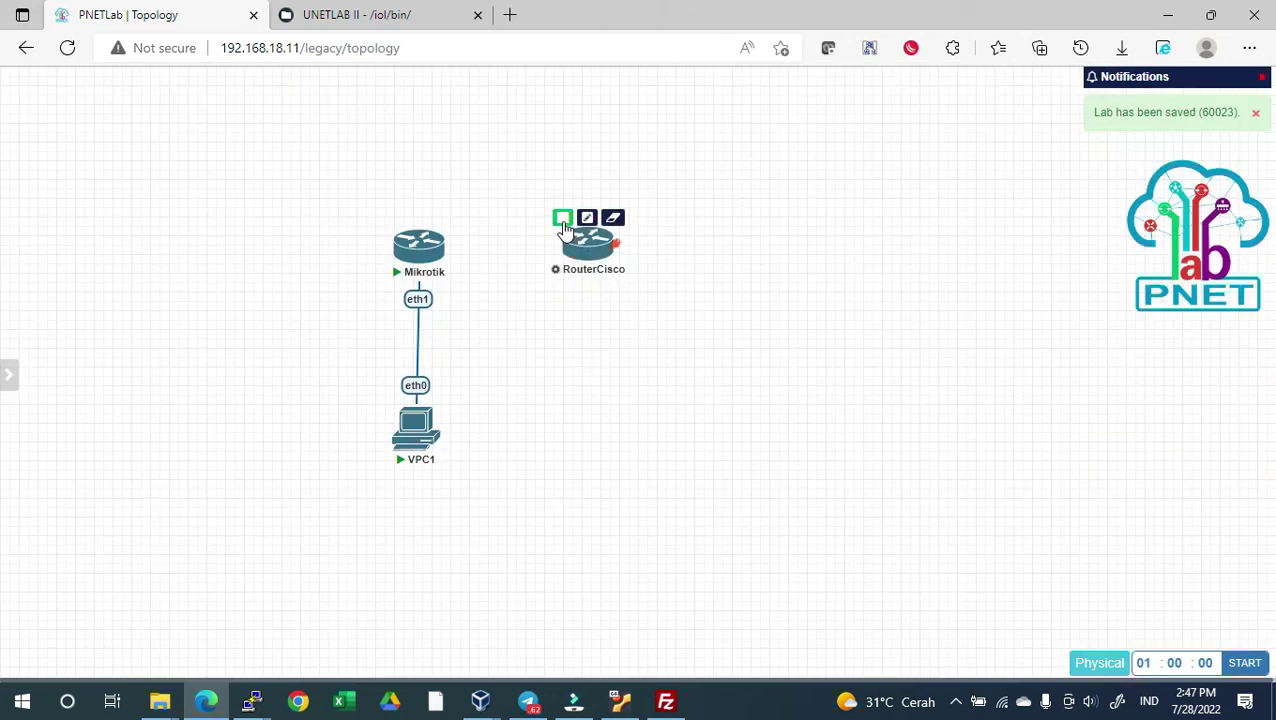
{"action": "left_click", "coordinate": [562, 216]}
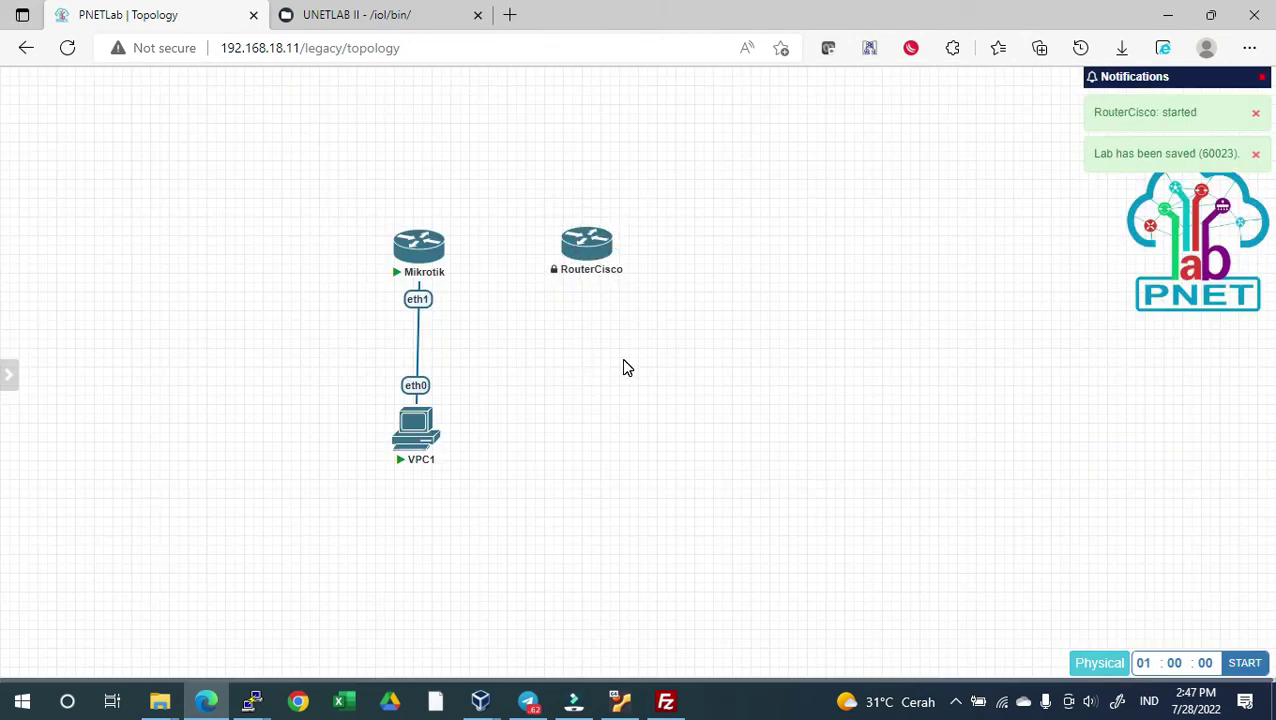
Add a Virtual PC (VPCS) node named VPC2 and save it
{"action": "right_click", "coordinate": [598, 414]}
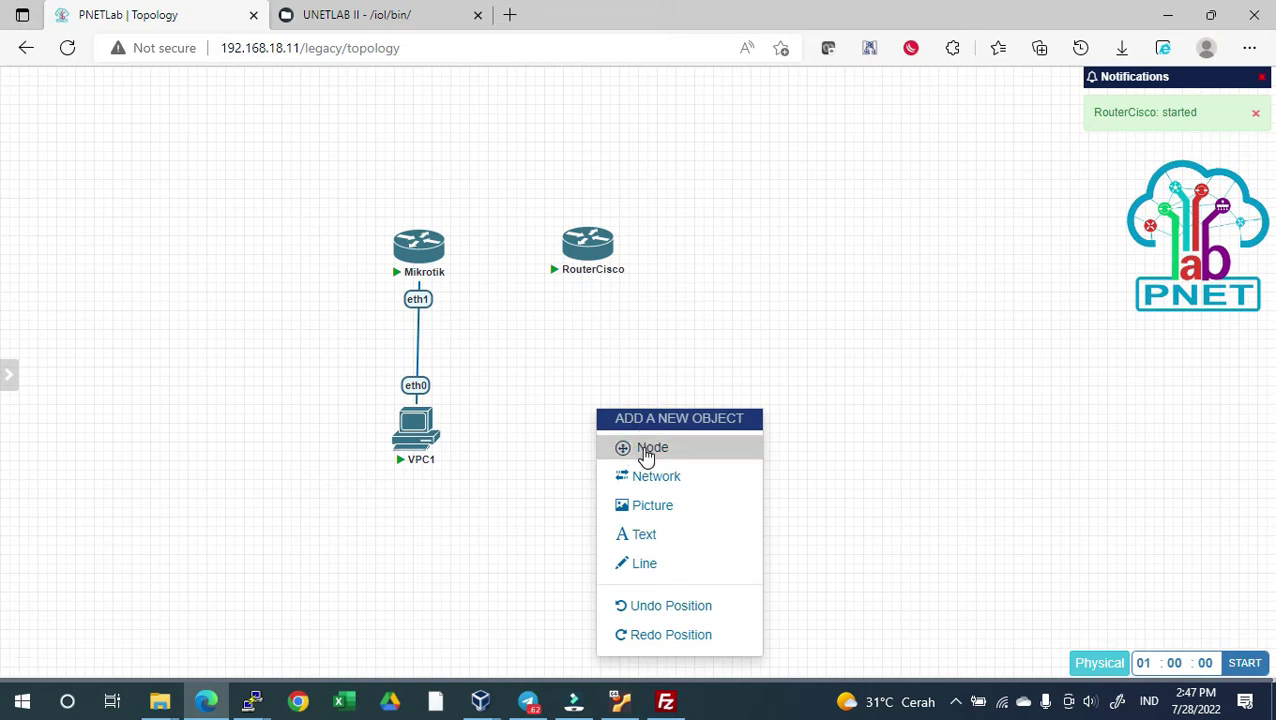
{"action": "left_click", "coordinate": [643, 453]}
{"action": "left_click", "coordinate": [398, 423]}
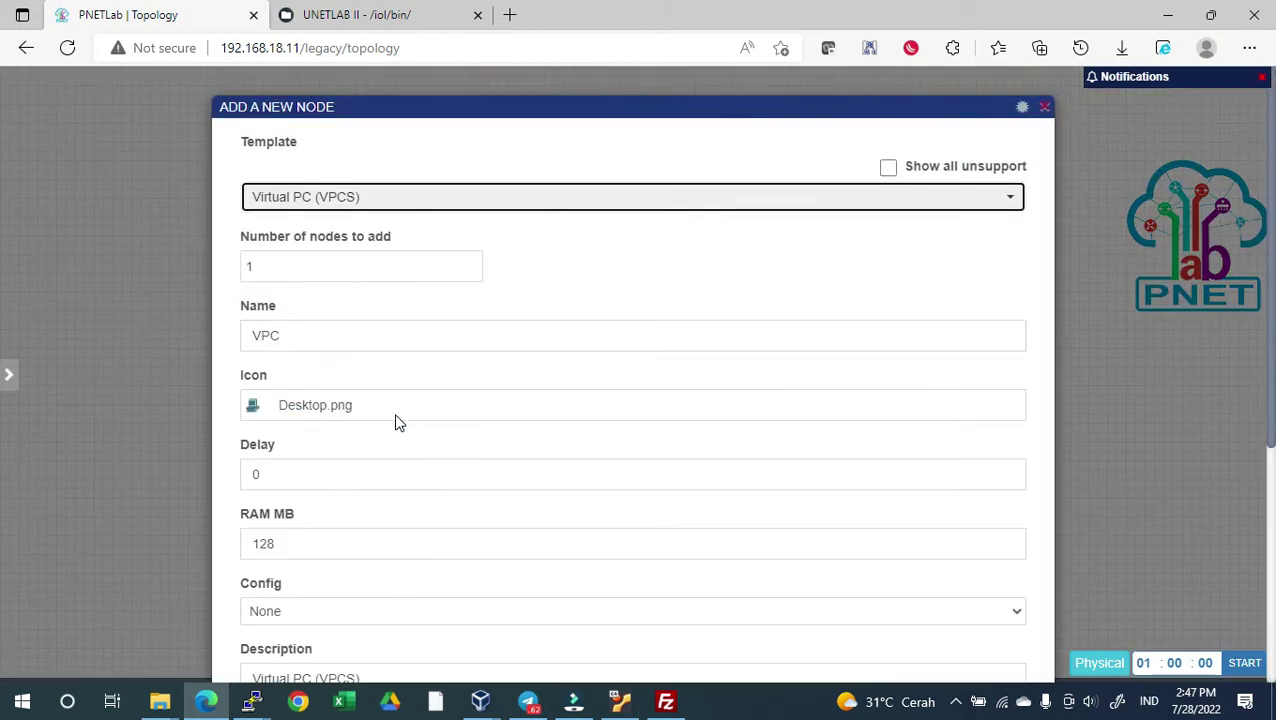
{"action": "left_click", "coordinate": [375, 330]}
{"action": "type", "text": "2"}
{"action": "scroll", "coordinate": [572, 563], "scroll_direction": "down", "scroll_amount": 4}
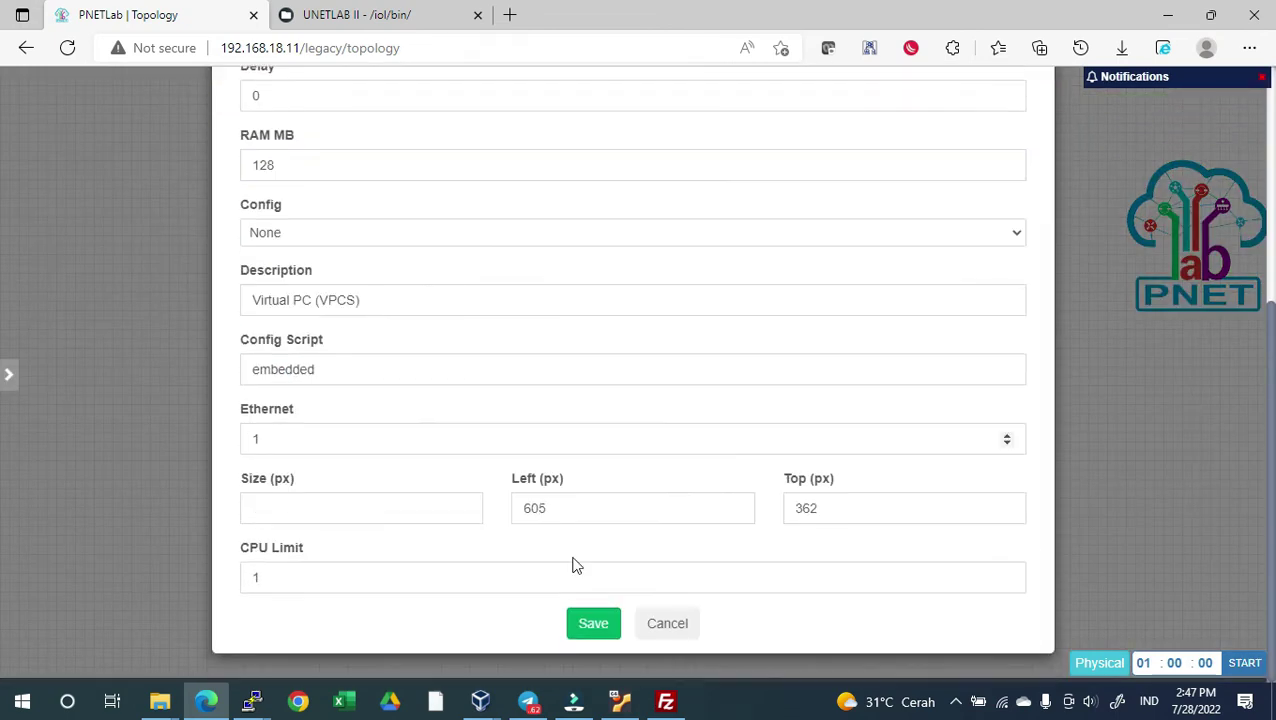
{"action": "left_click", "coordinate": [593, 624]}
Link RouterCisco e0/0 to VPC2 and straighten the link
{"action": "mouse_move", "coordinate": [603, 250]}
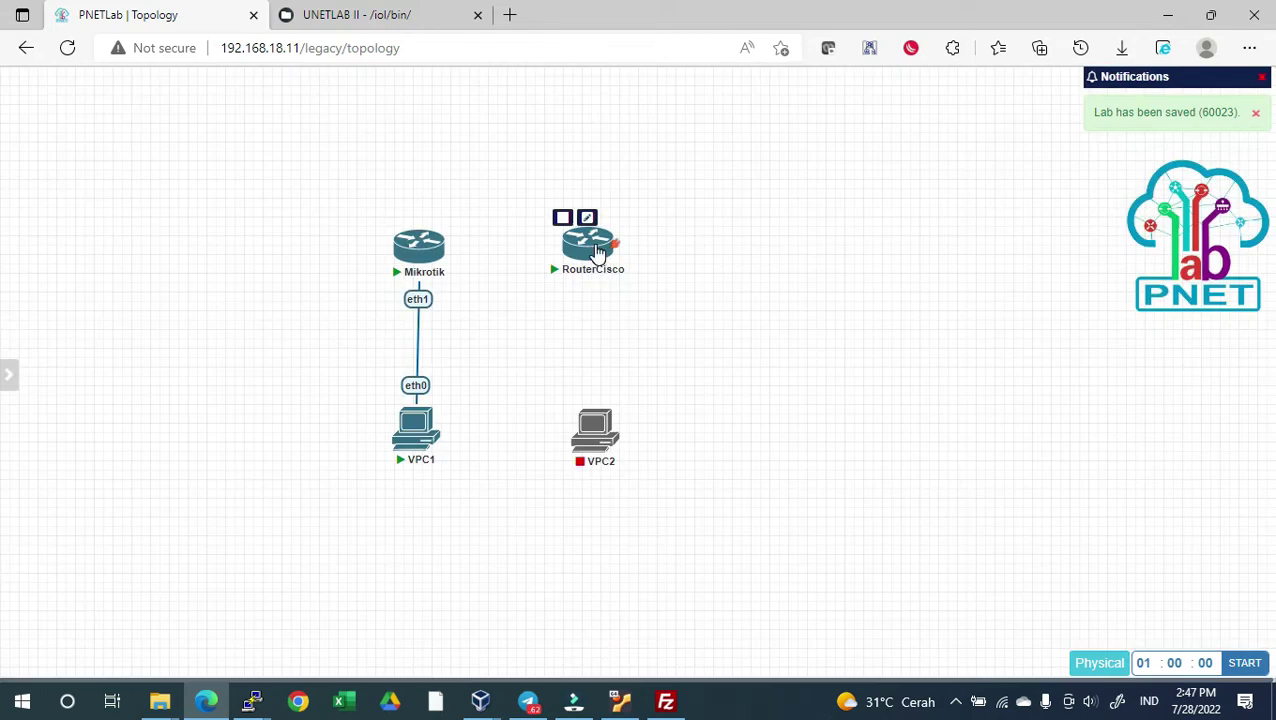
{"action": "left_click_drag", "start_coordinate": [606, 257], "coordinate": [602, 440]}
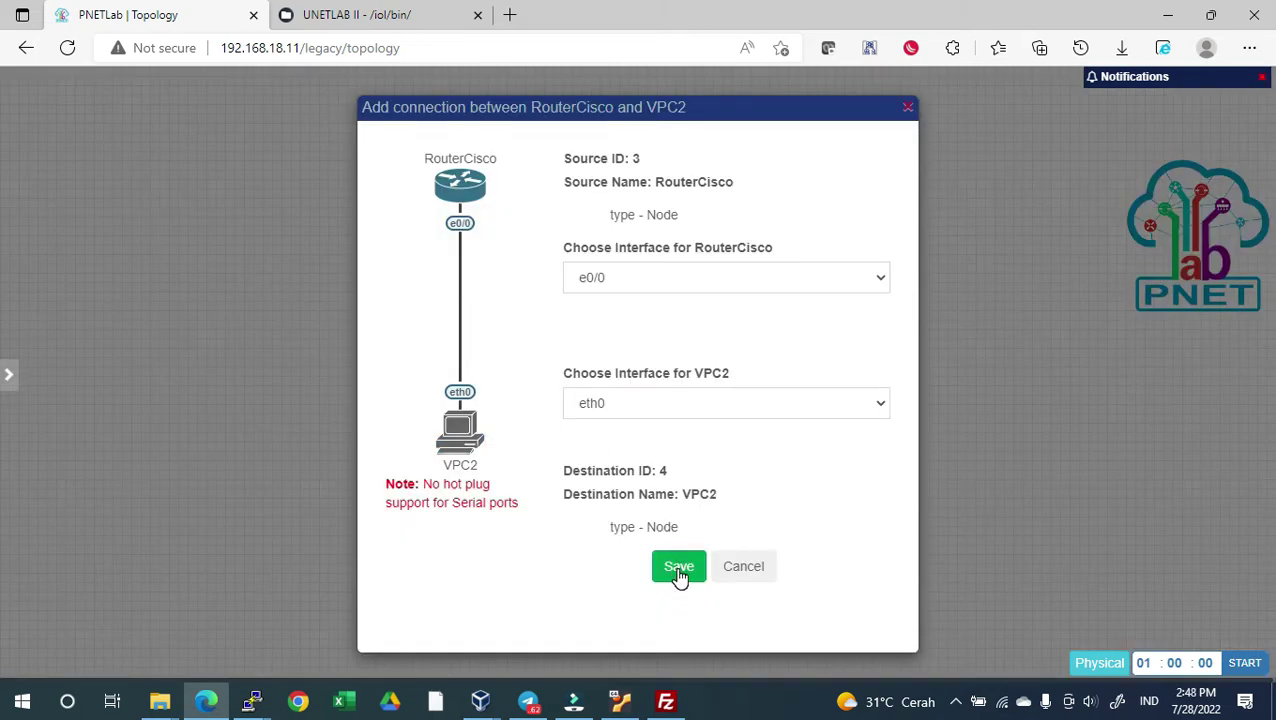
{"action": "left_click", "coordinate": [679, 567]}
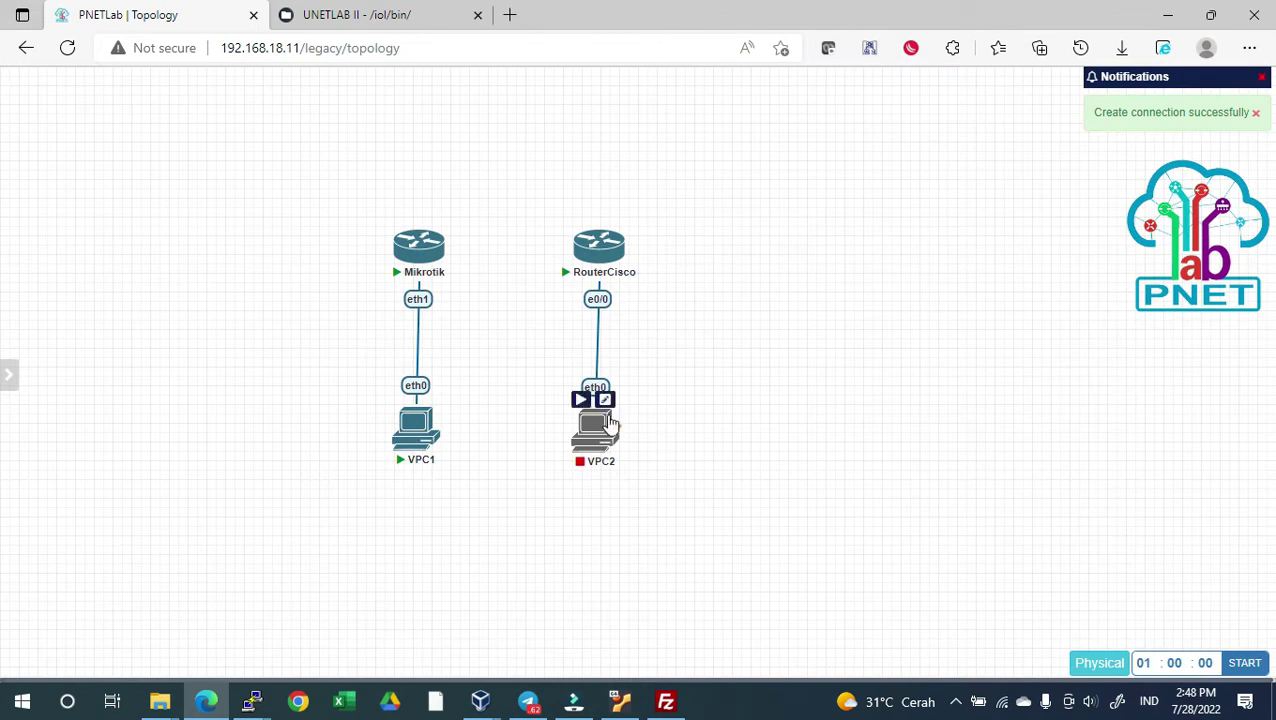
{"action": "left_click_drag", "start_coordinate": [601, 420], "coordinate": [604, 418]}
Link Mikrotik eth2 to RouterCisco e0/1, then download the i86bi_linux_l2 image from UNETLAB Cloud
{"action": "mouse_move", "coordinate": [443, 250]}
{"action": "left_click_drag", "start_coordinate": [443, 250], "coordinate": [584, 250]}
{"action": "left_click", "coordinate": [679, 567]}
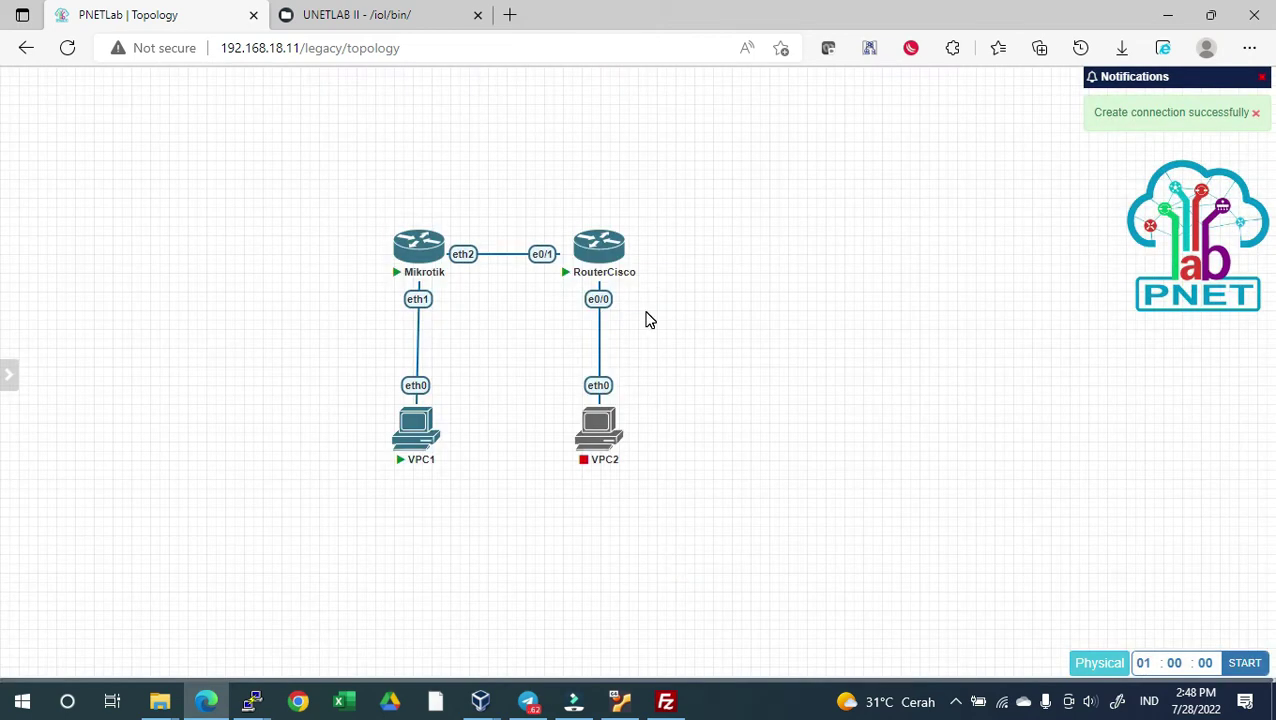
{"action": "left_click", "coordinate": [372, 15]}
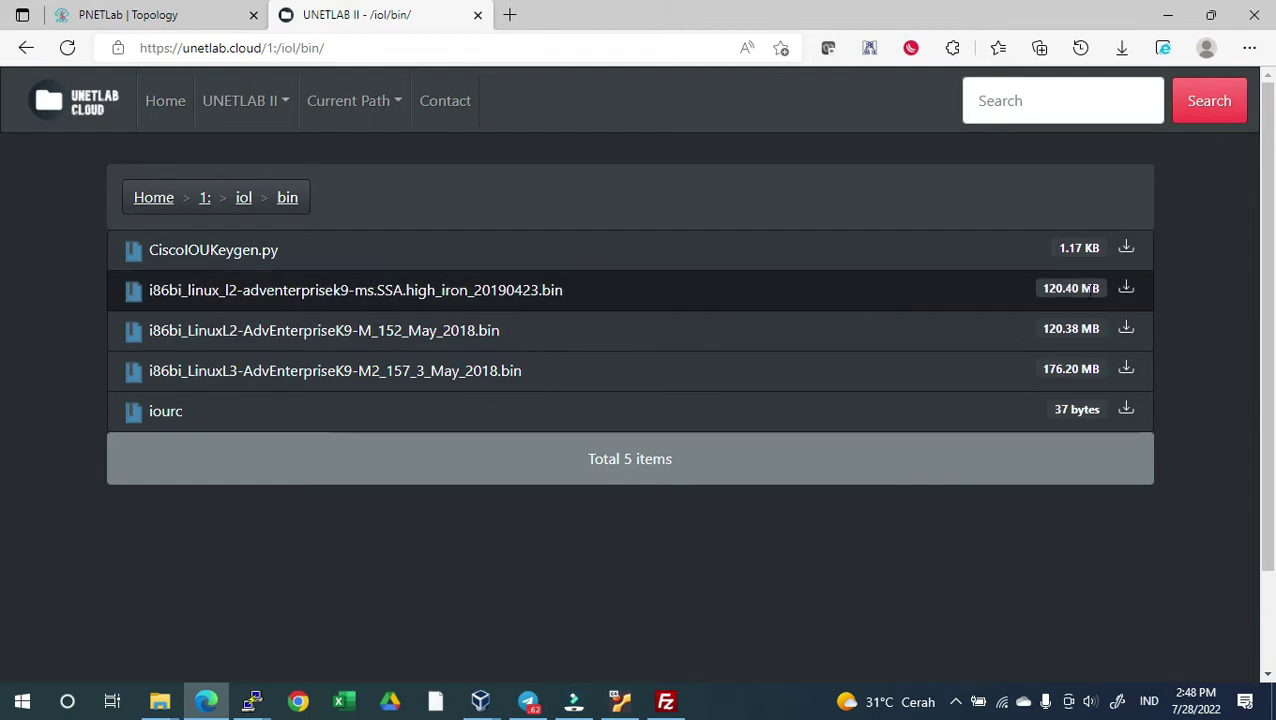
{"action": "left_click", "coordinate": [1126, 294]}
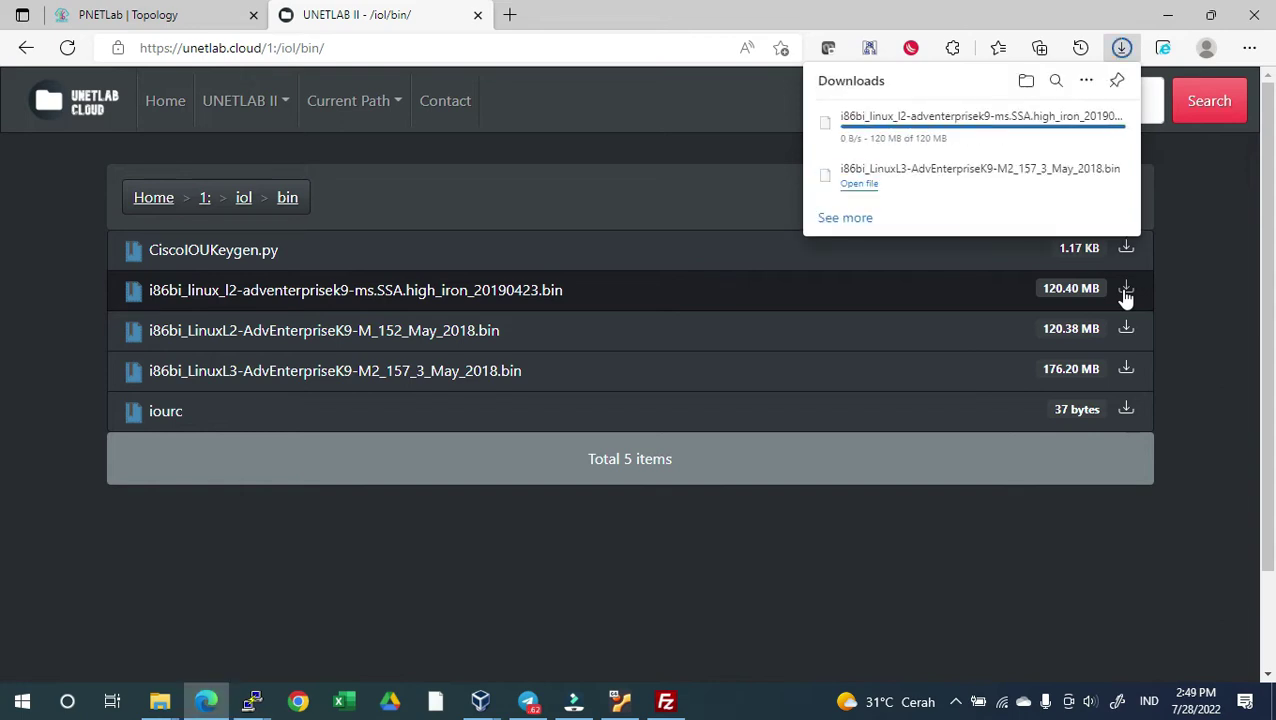
Refresh FileZilla's local list and upload i86bi_linux_l2 to /opt/unetlab/addons/iol/bin
{"action": "left_click", "coordinate": [665, 701]}
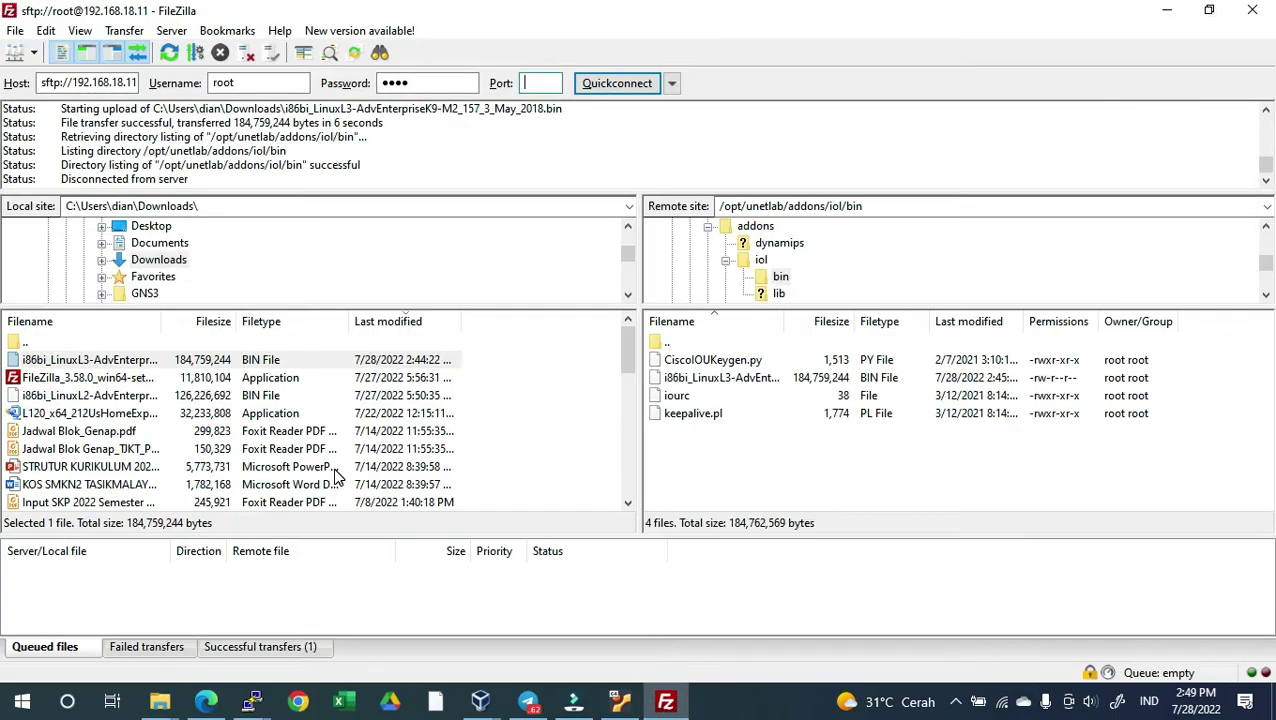
{"action": "right_click", "coordinate": [530, 436]}
{"action": "left_click", "coordinate": [583, 581]}
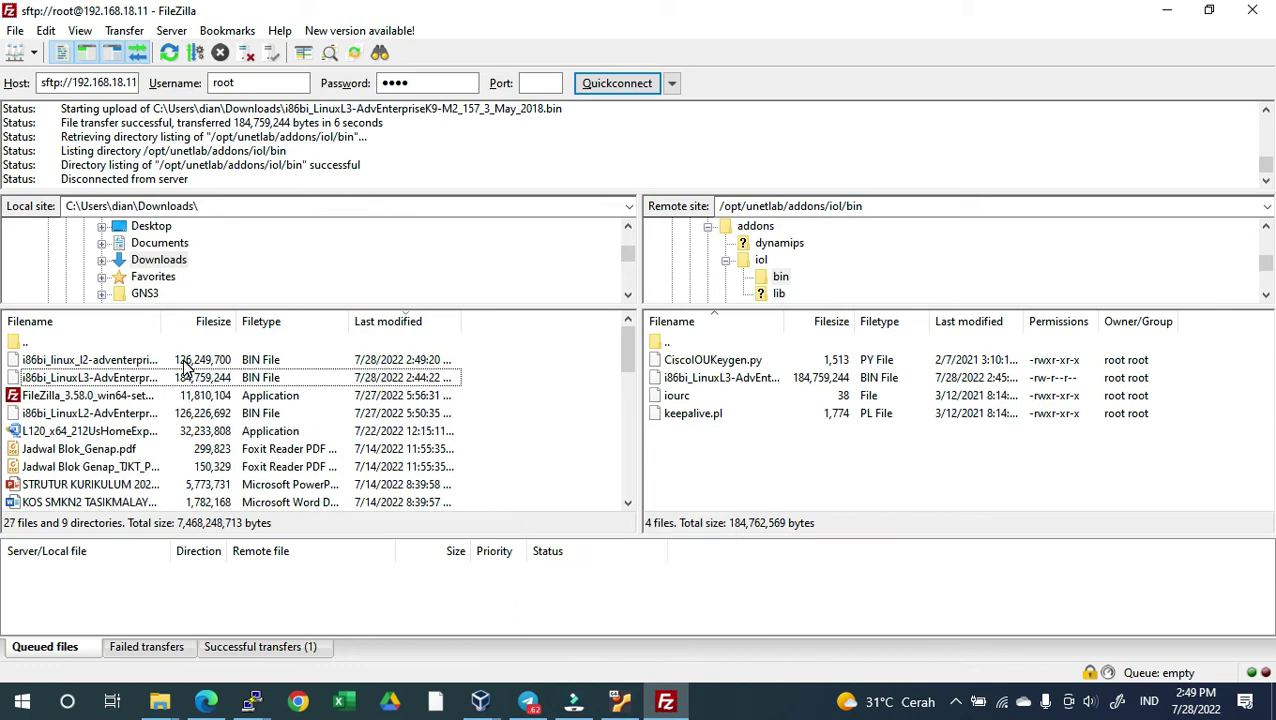
{"action": "left_click_drag", "start_coordinate": [158, 360], "coordinate": [810, 457]}
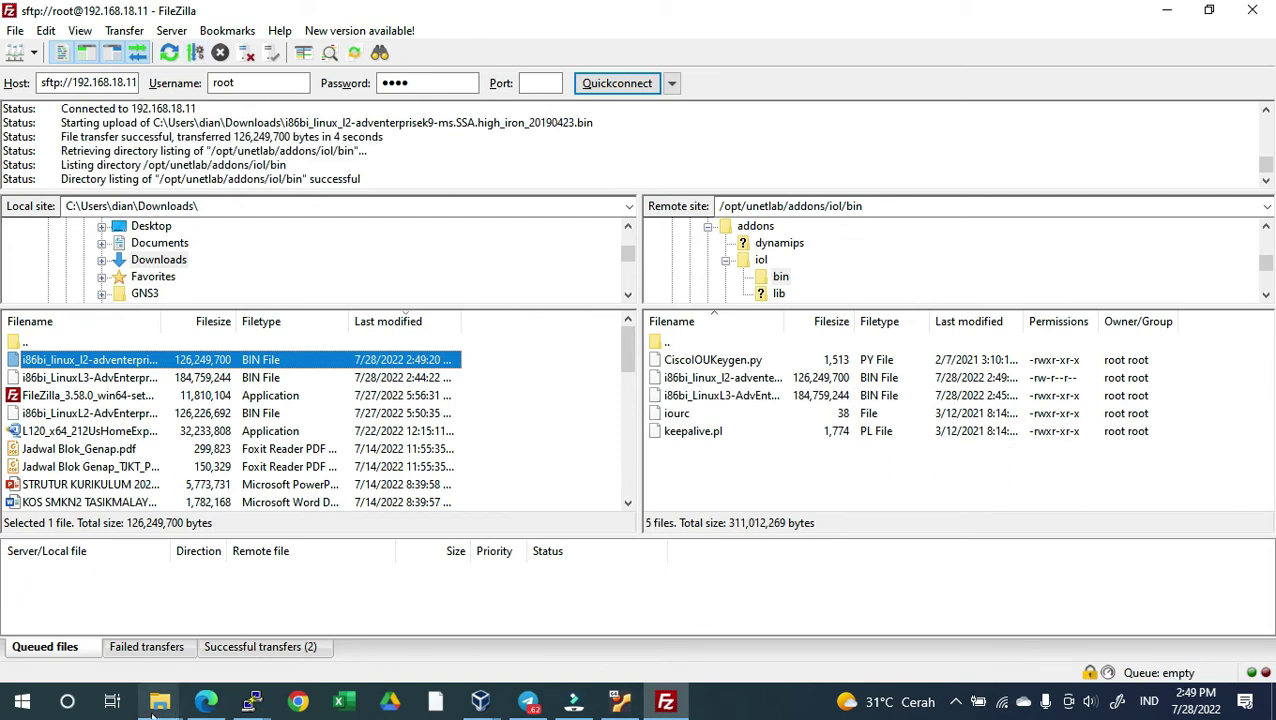
{"action": "left_click", "coordinate": [206, 701]}
Close the current lab and run Fix Permission from System Settings
{"action": "left_click", "coordinate": [176, 13]}
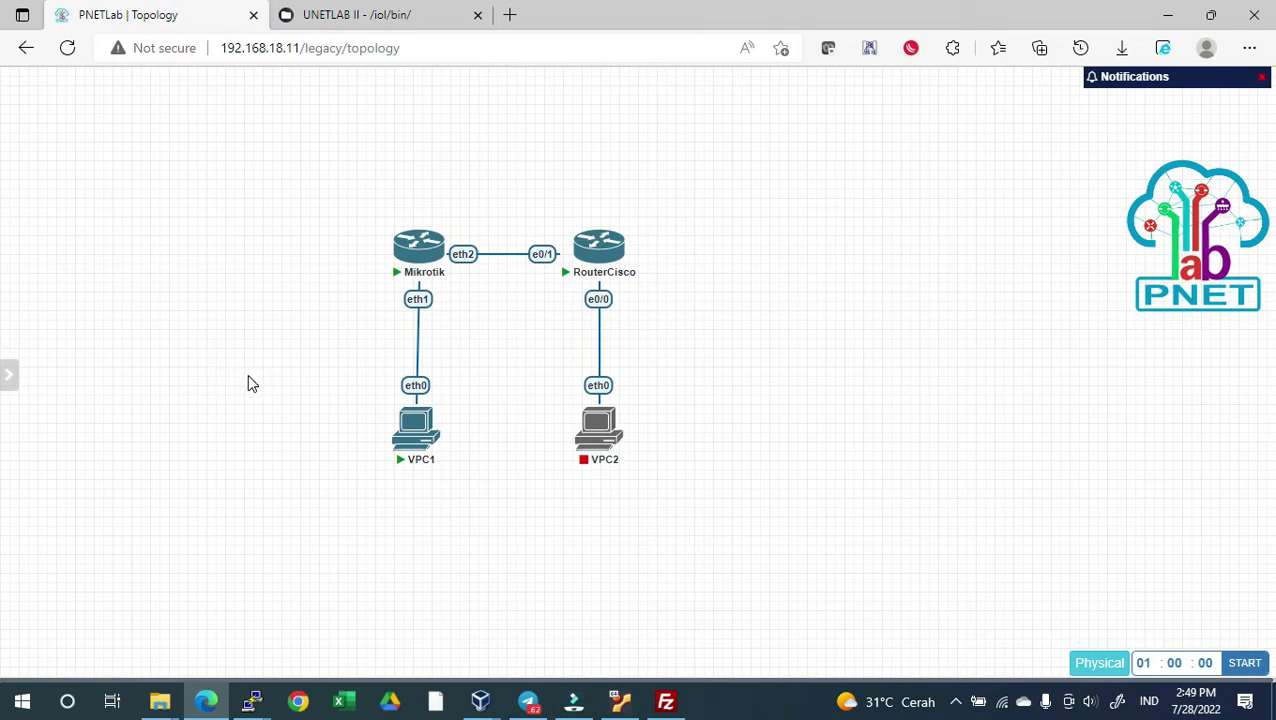
{"action": "mouse_move", "coordinate": [12, 382]}
{"action": "left_click", "coordinate": [62, 306]}
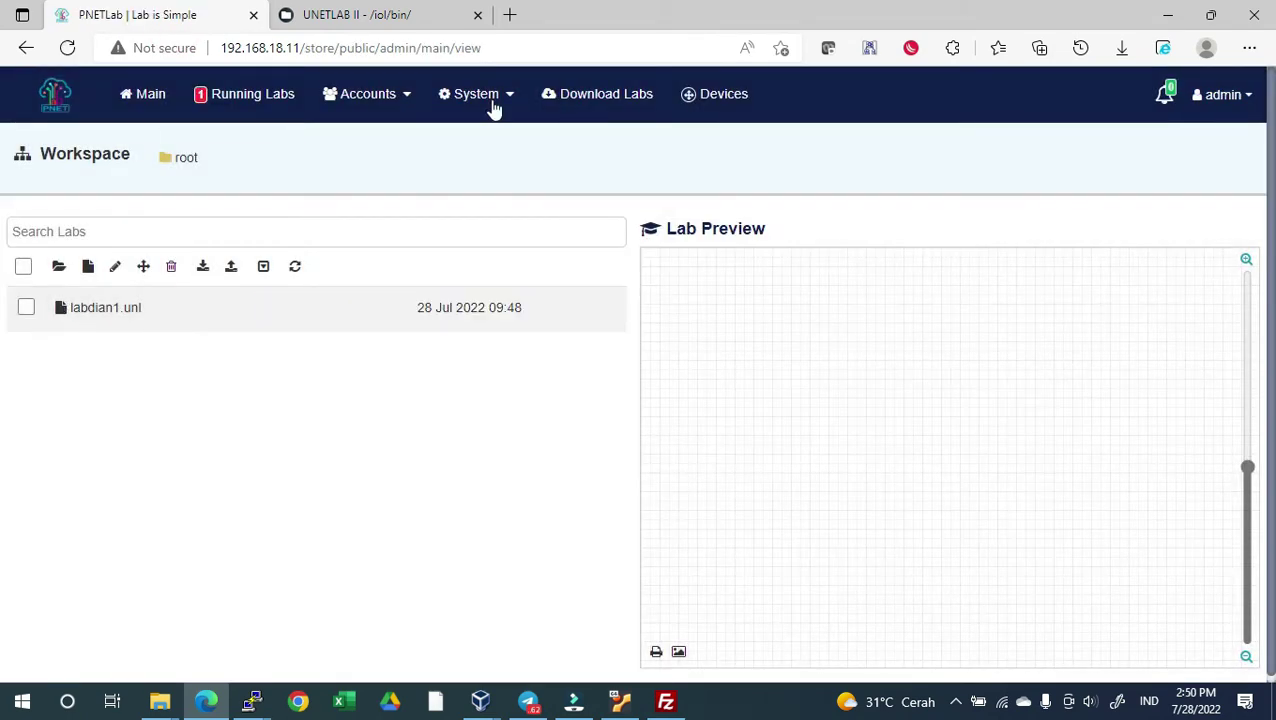
{"action": "mouse_move", "coordinate": [493, 108]}
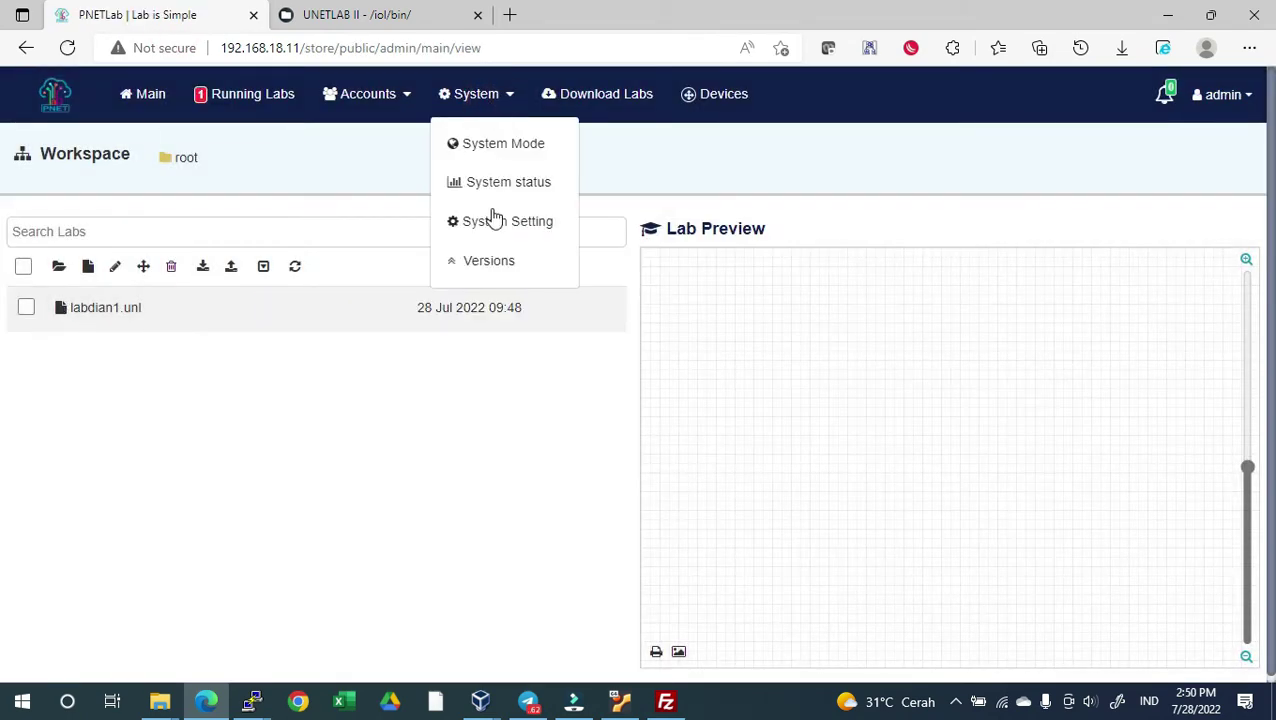
{"action": "left_click", "coordinate": [494, 226]}
{"action": "left_click", "coordinate": [493, 217]}
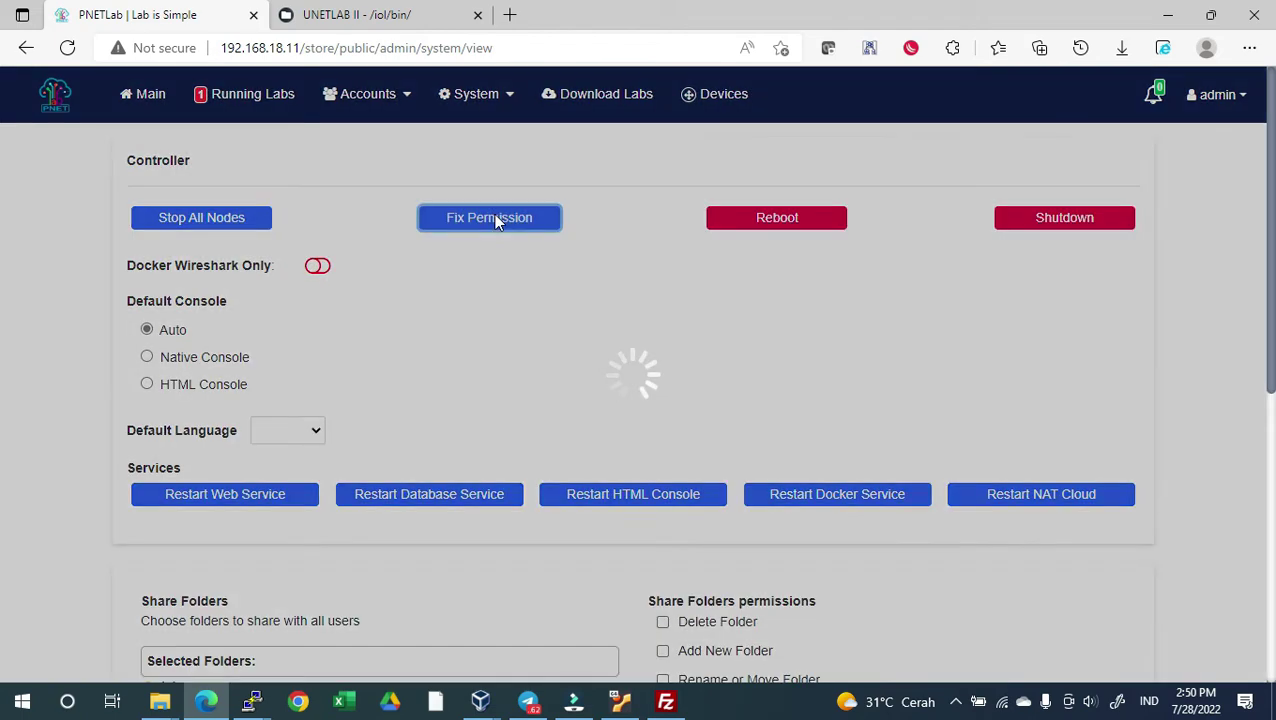
{"action": "left_click", "coordinate": [669, 458]}
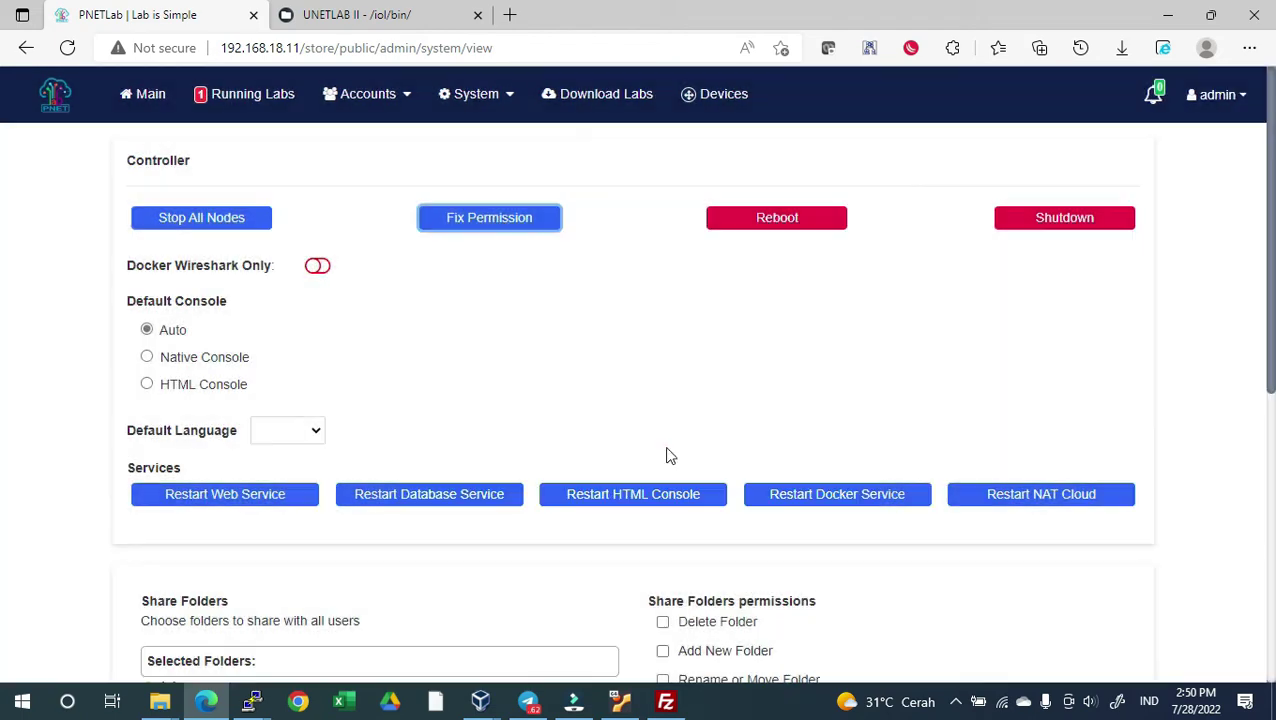
Reopen labdian1.unl from Running Labs and start VPC2
{"action": "left_click", "coordinate": [280, 104]}
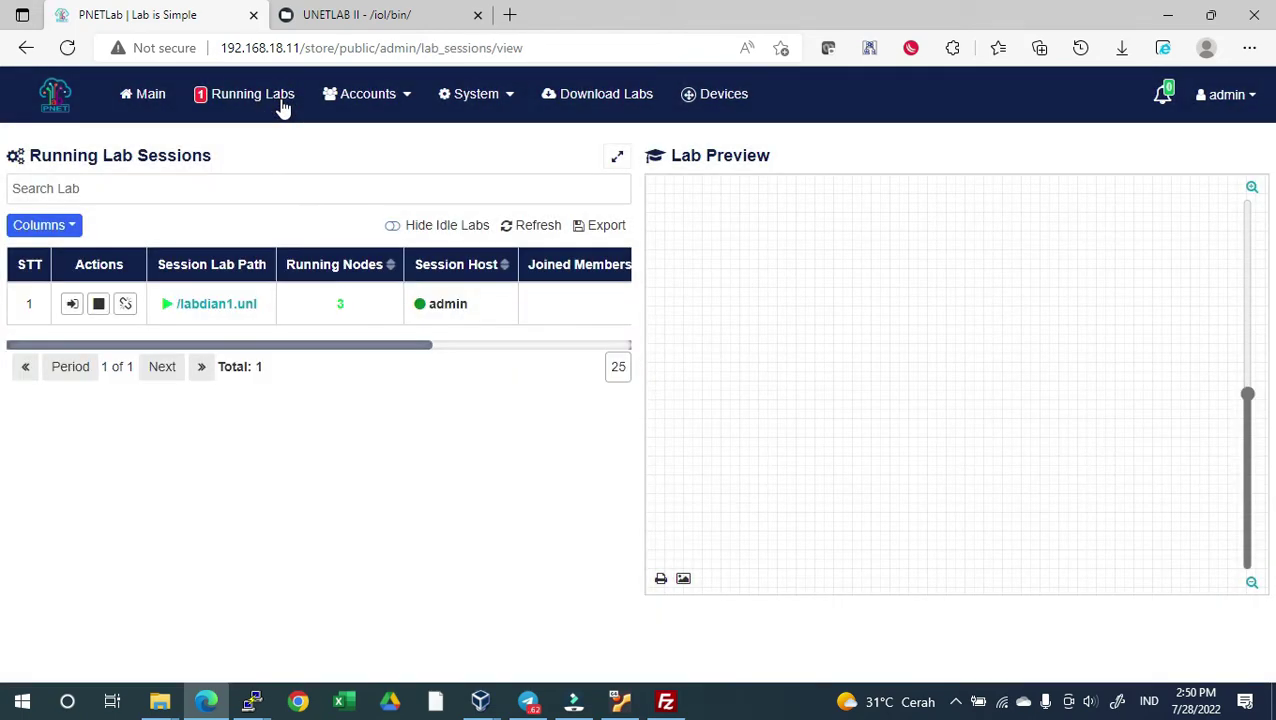
{"action": "left_click", "coordinate": [171, 310]}
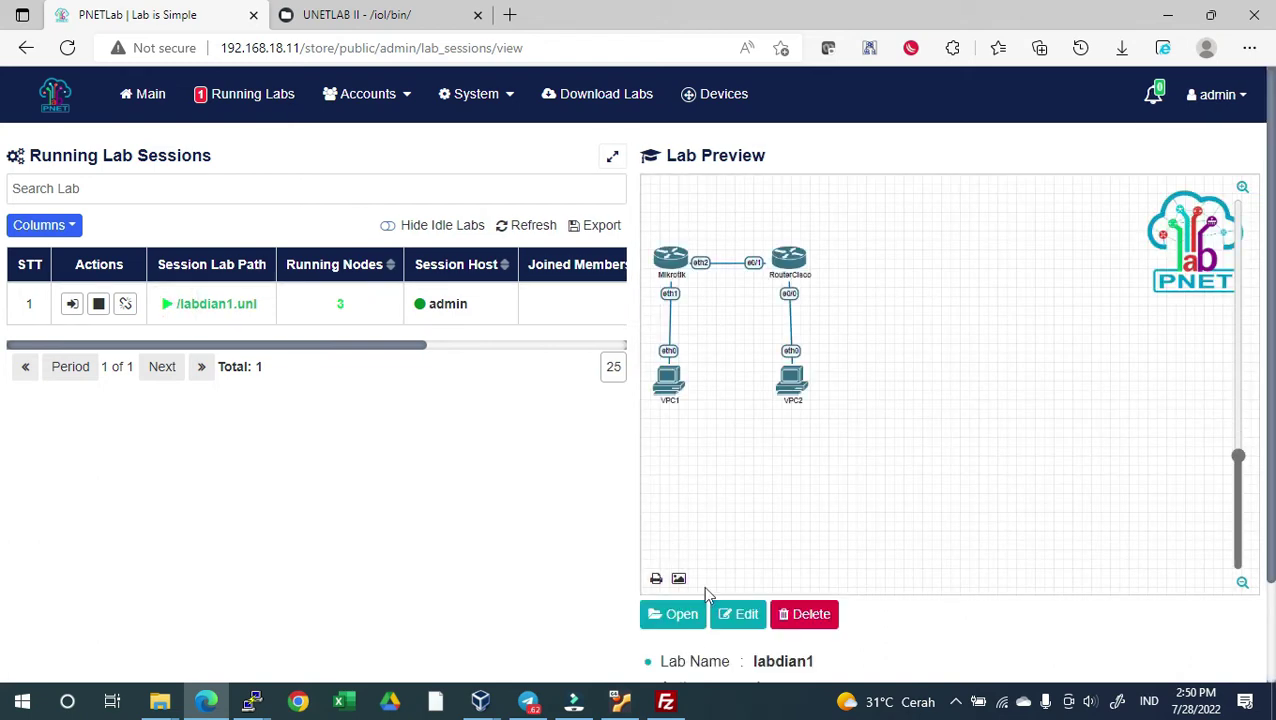
{"action": "left_click", "coordinate": [686, 628]}
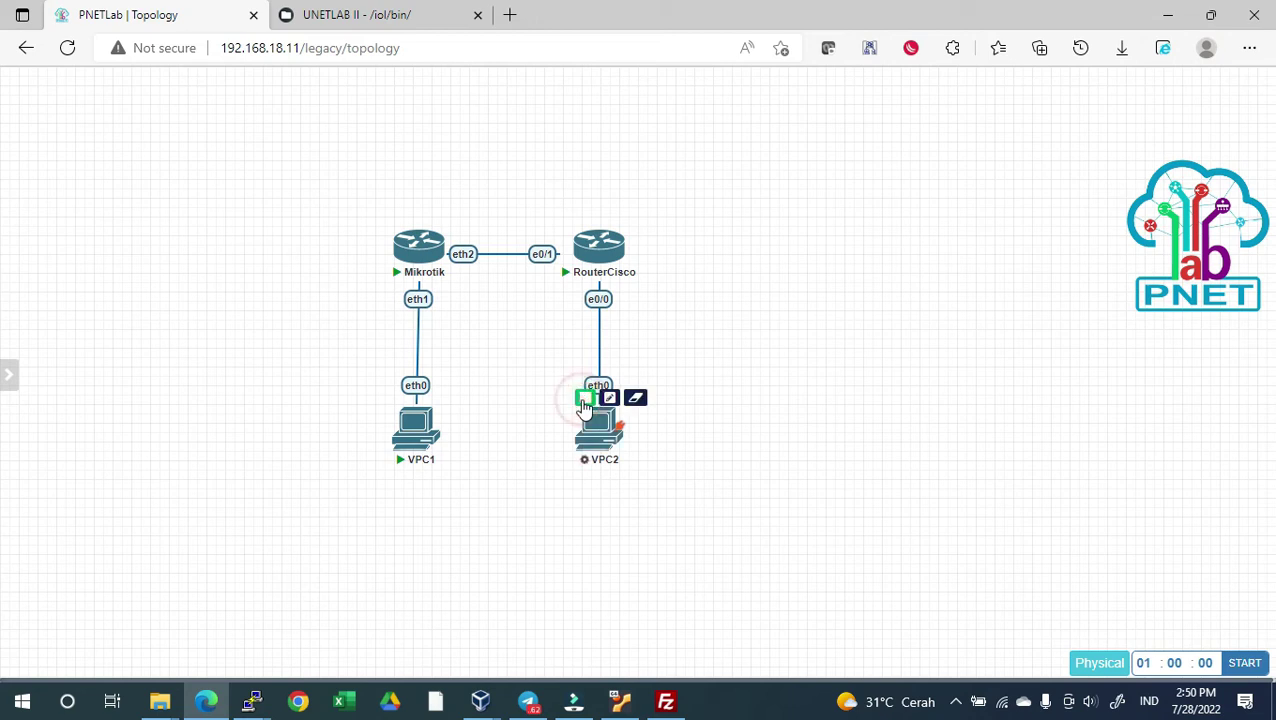
{"action": "left_click", "coordinate": [607, 396]}
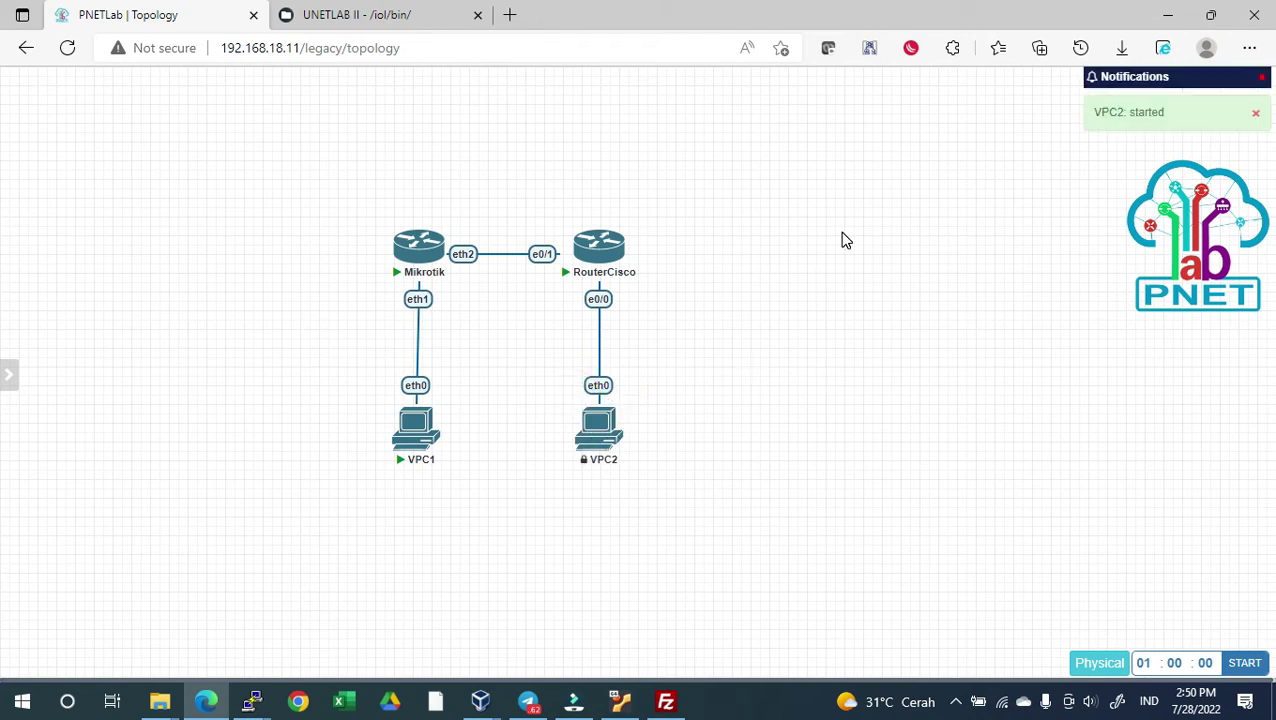
Add a Cisco IOL L2 node named SwitchCiscoL2 with the Switch Blue.png icon
{"action": "right_click", "coordinate": [830, 262]}
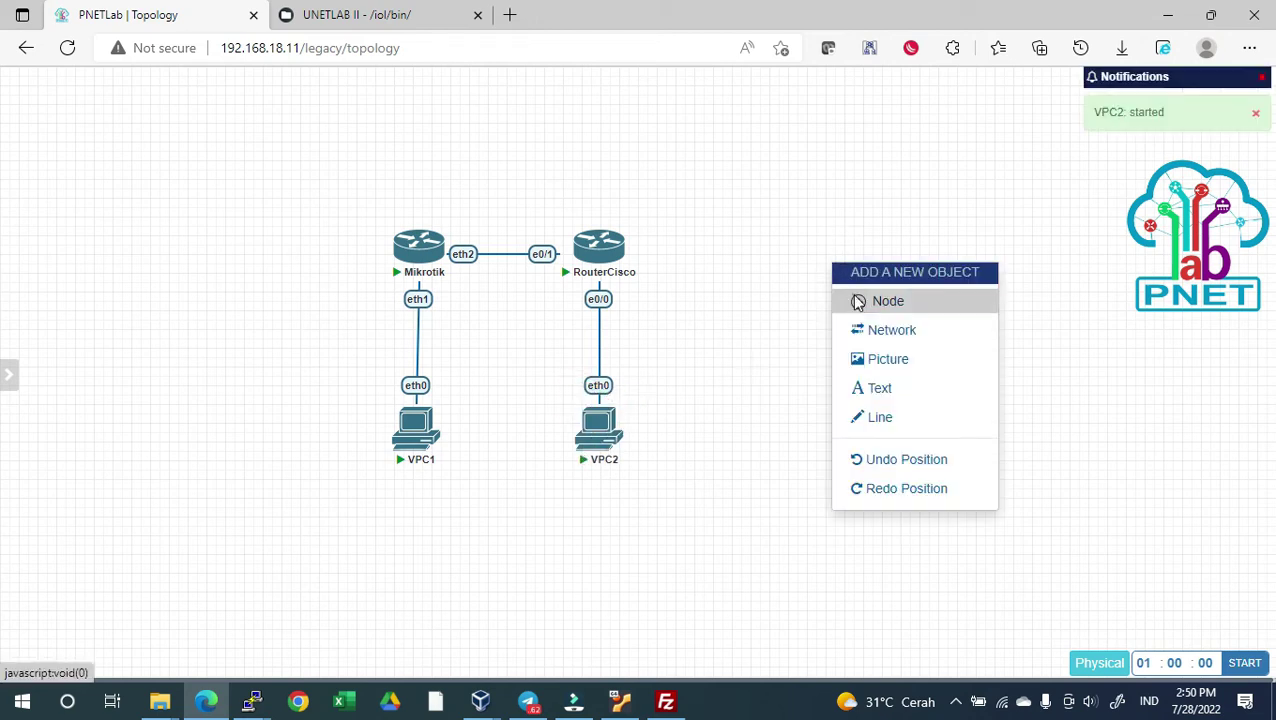
{"action": "left_click", "coordinate": [850, 300]}
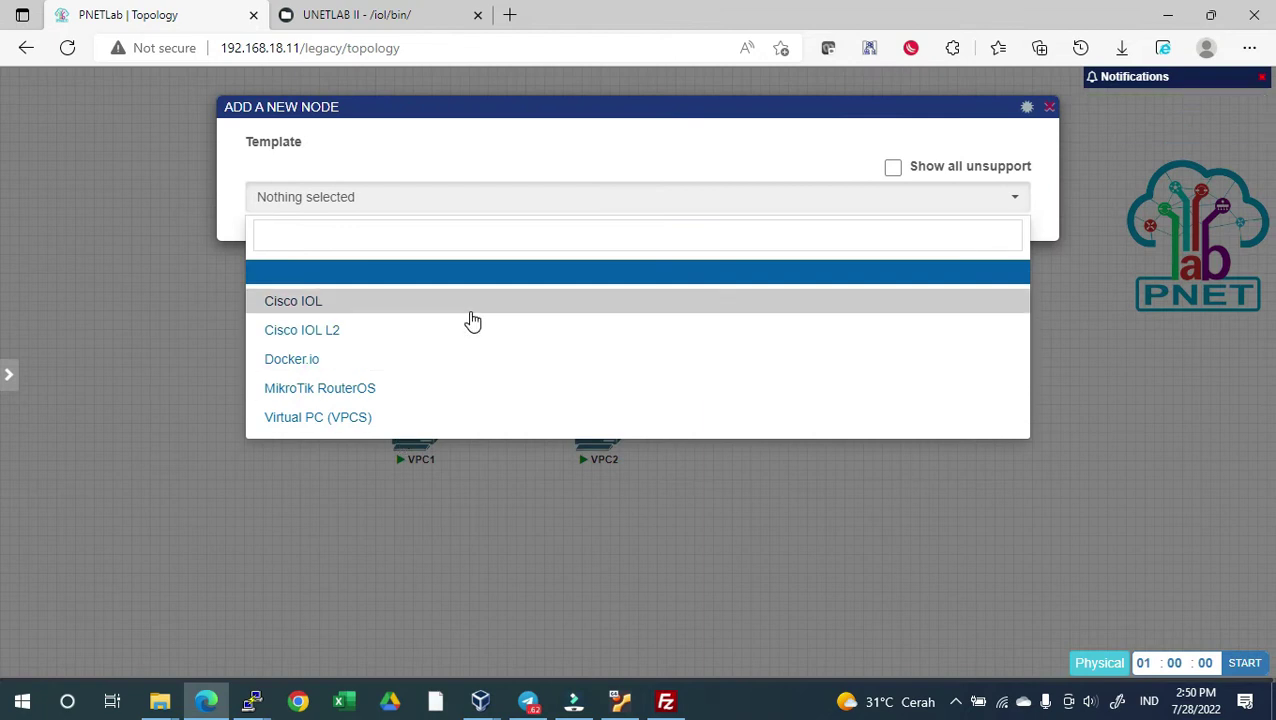
{"action": "left_click", "coordinate": [456, 331]}
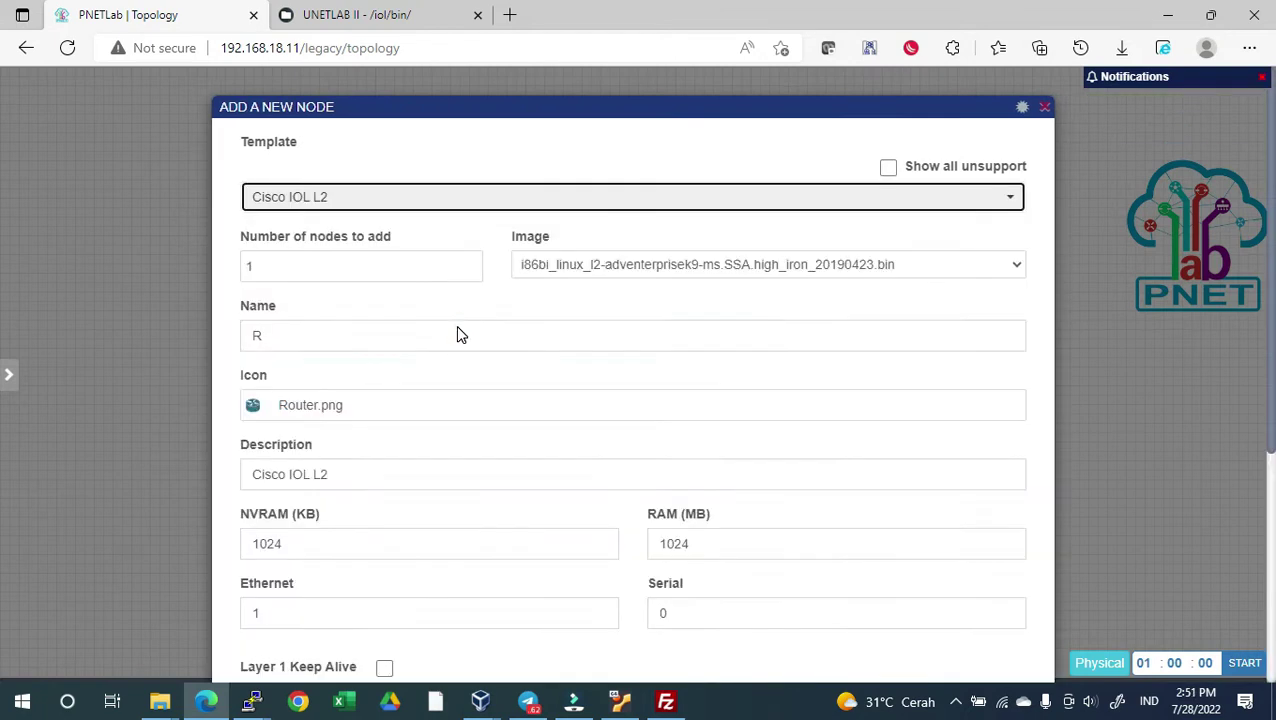
{"action": "left_click", "coordinate": [534, 269]}
{"action": "double_click", "coordinate": [400, 333]}
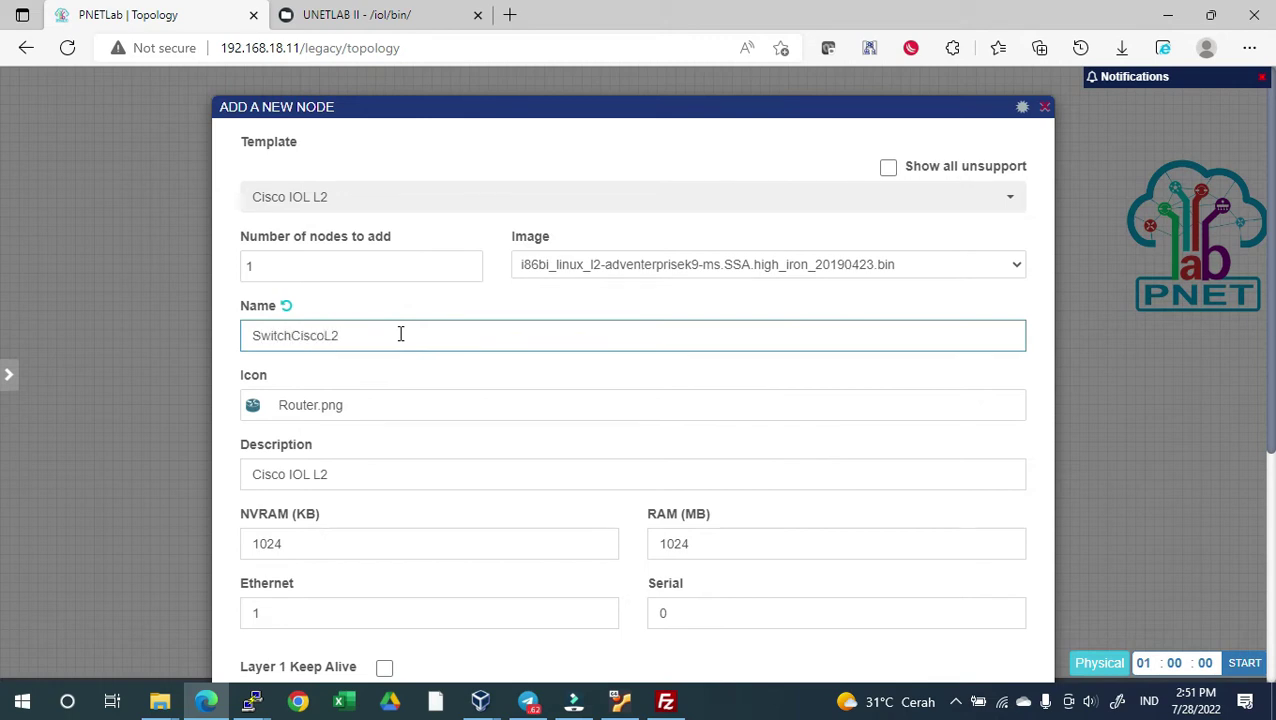
{"action": "left_click", "coordinate": [350, 407]}
{"action": "left_click", "coordinate": [342, 134]}
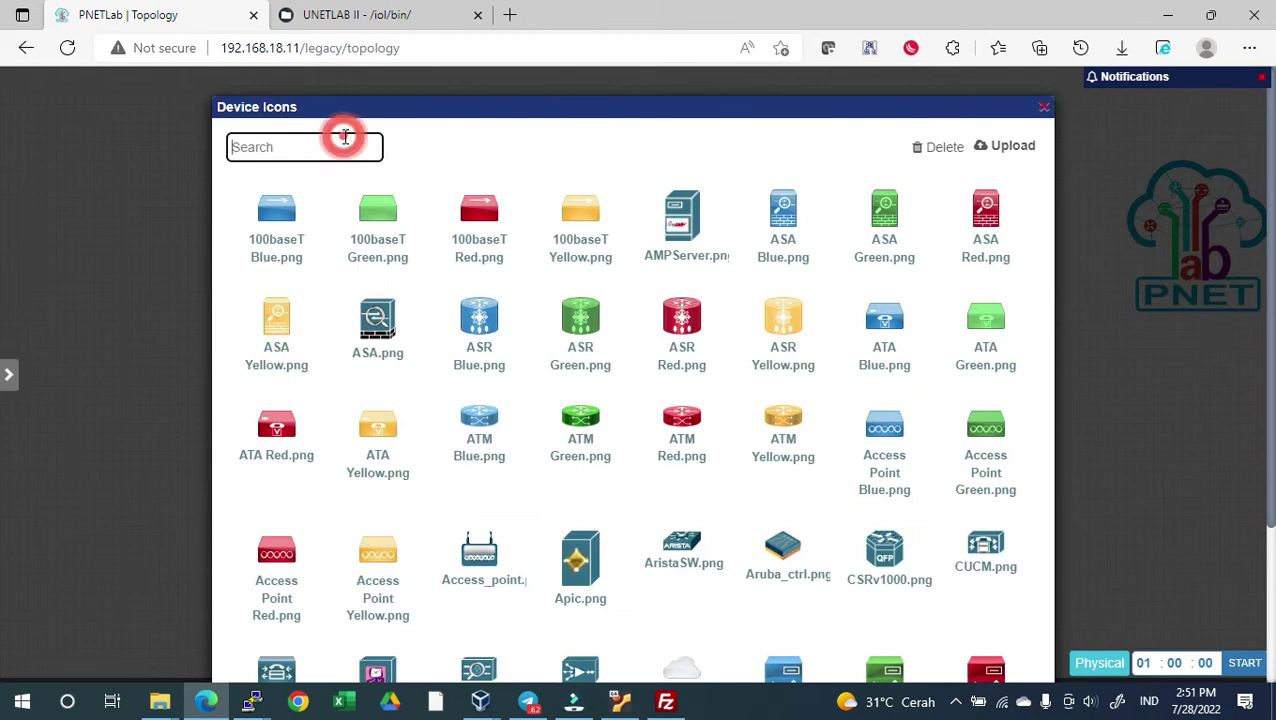
{"action": "type", "text": "switch"}
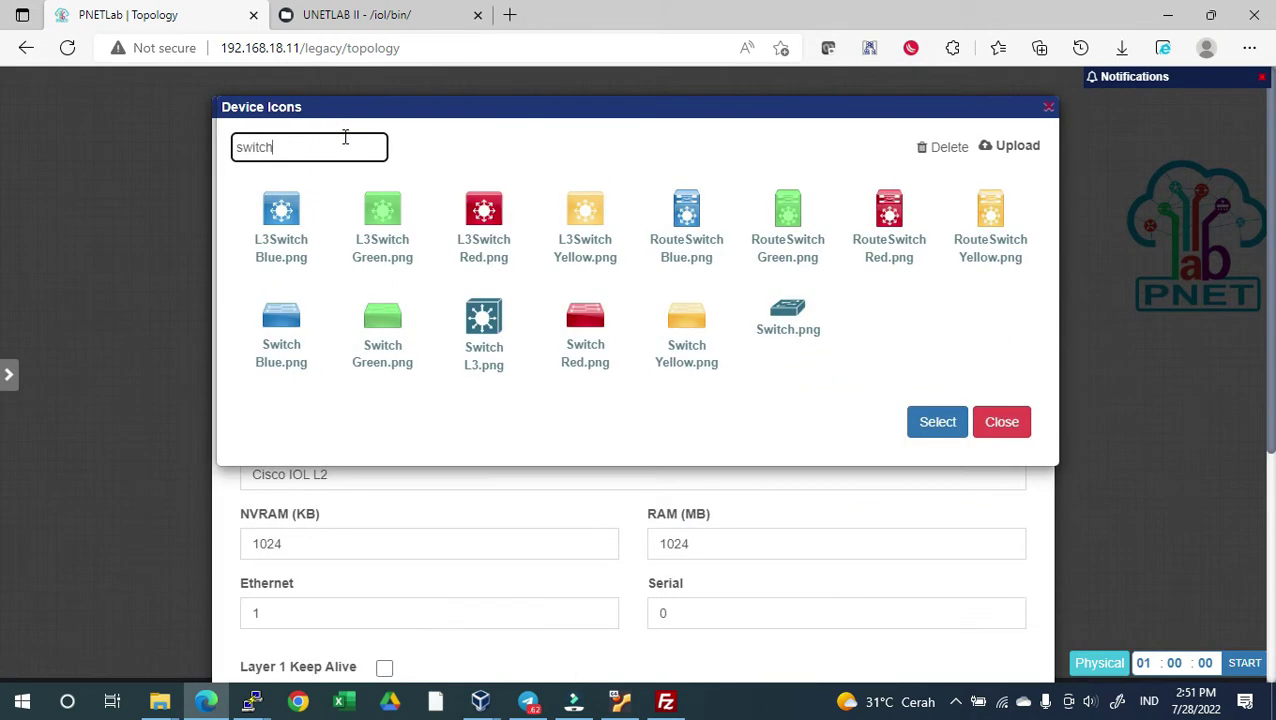
{"action": "left_click", "coordinate": [285, 330]}
{"action": "left_click", "coordinate": [938, 421]}
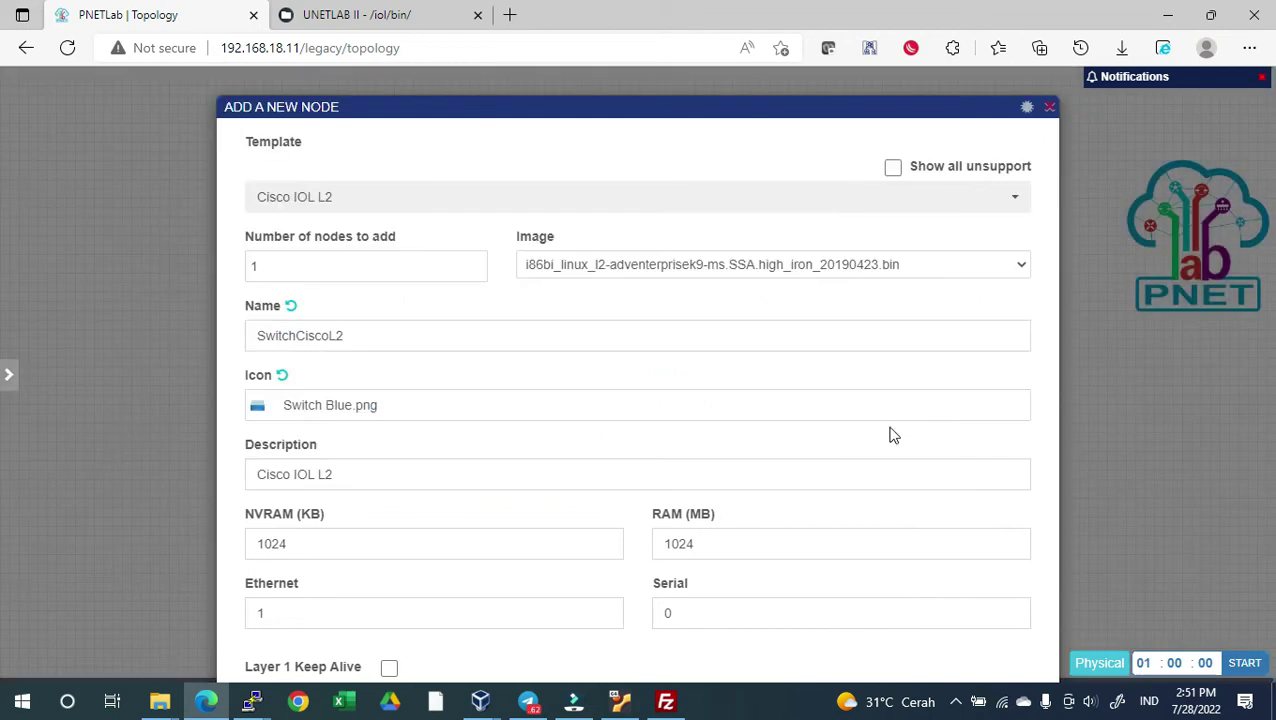
Give the switch 256 MB RAM, save it, start it, and move it near RouterCisco
{"action": "double_click", "coordinate": [695, 544]}
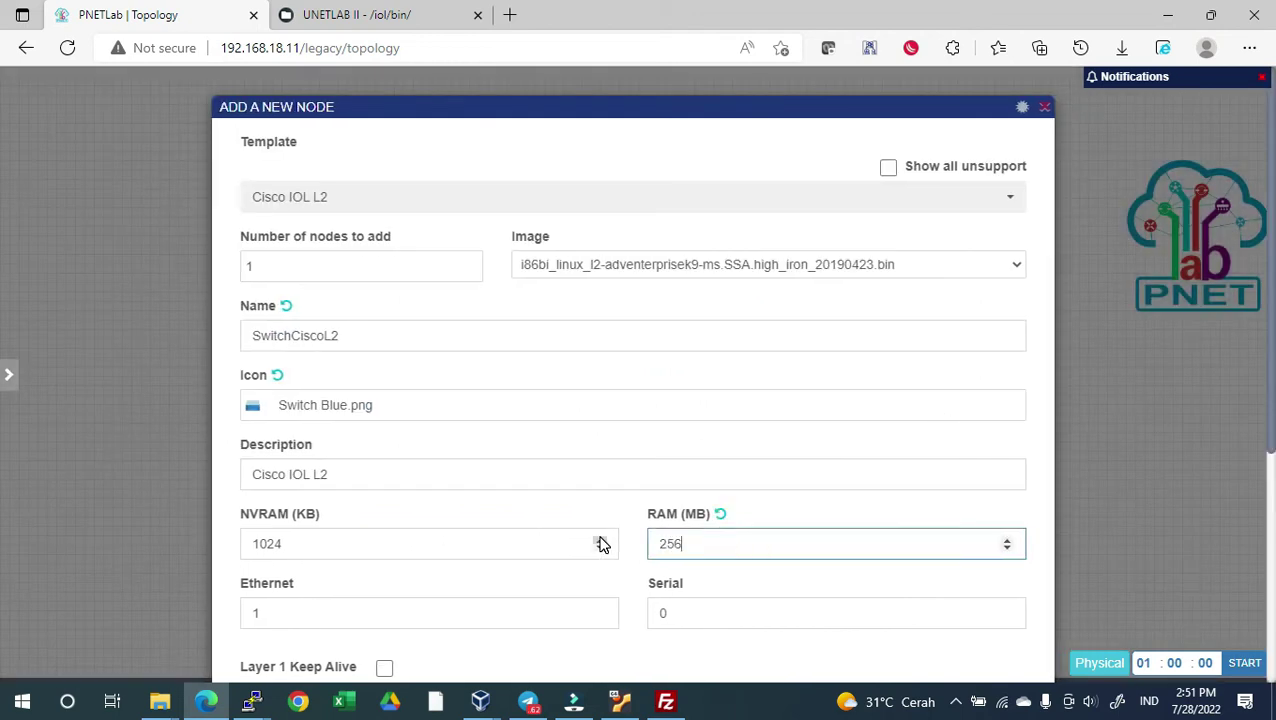
{"action": "scroll", "coordinate": [601, 544], "scroll_direction": "down", "scroll_amount": 5}
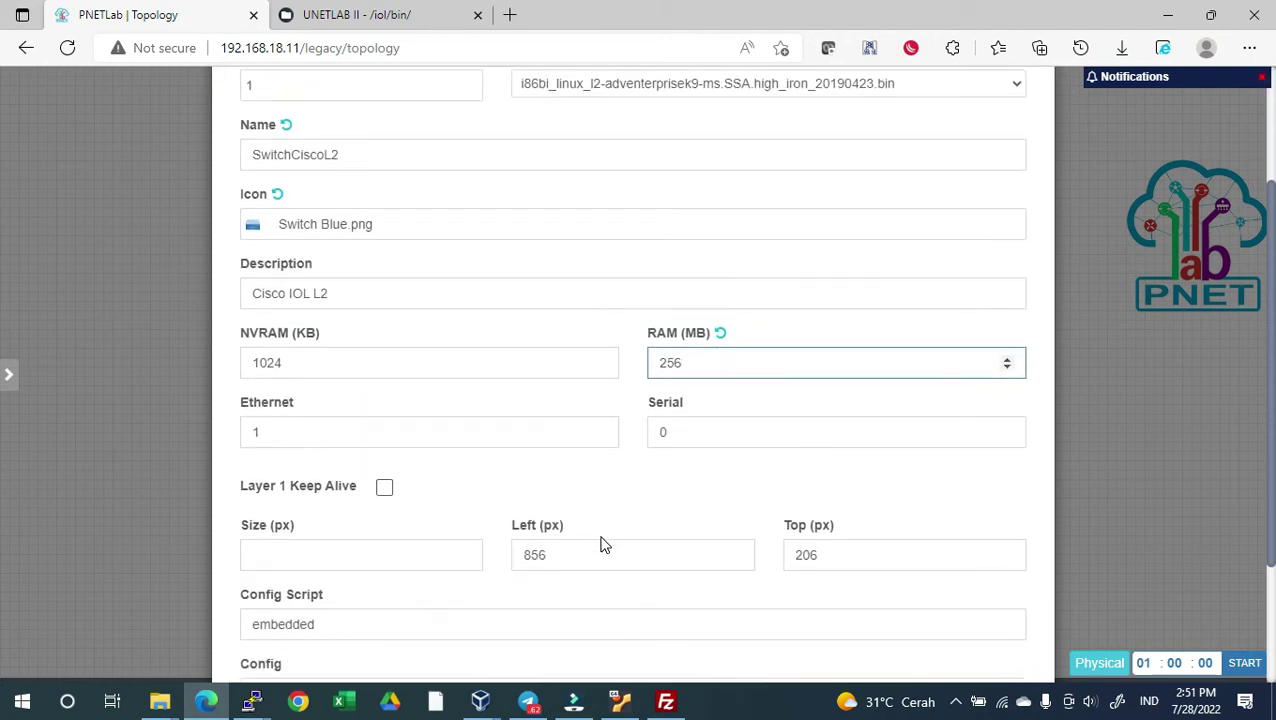
{"action": "left_click", "coordinate": [593, 628]}
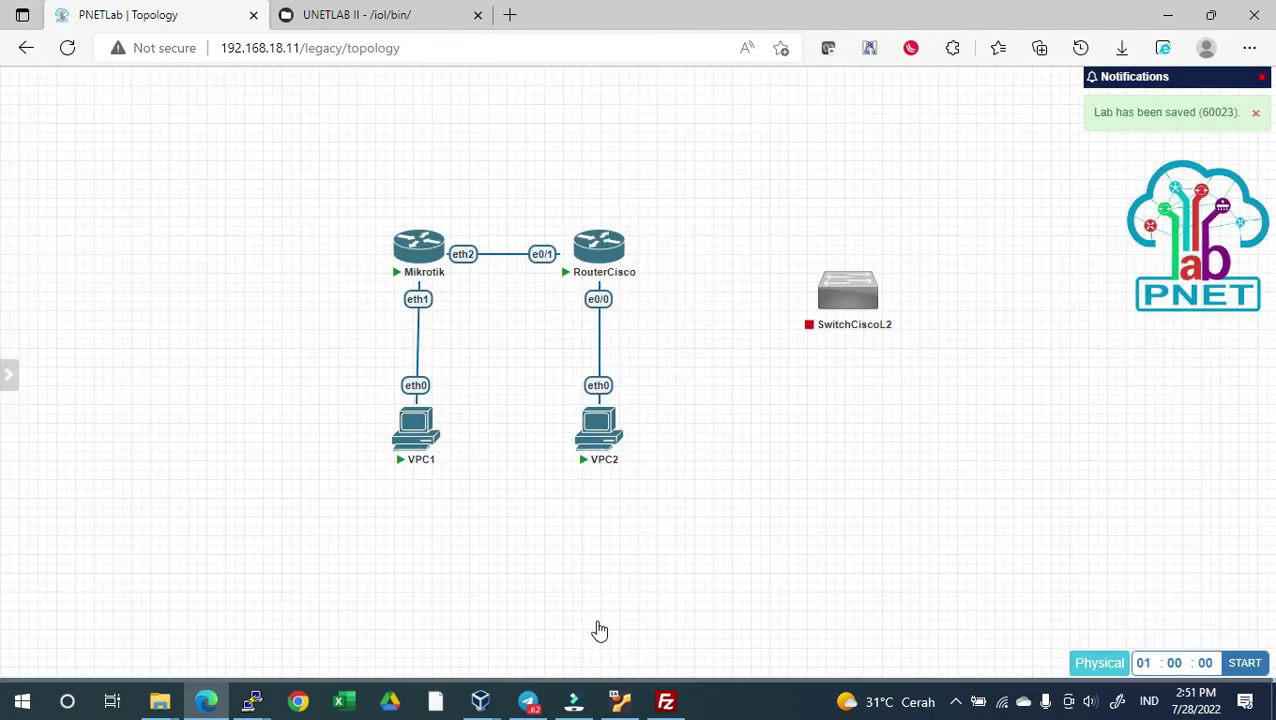
{"action": "mouse_move", "coordinate": [865, 295]}
{"action": "left_click", "coordinate": [816, 253]}
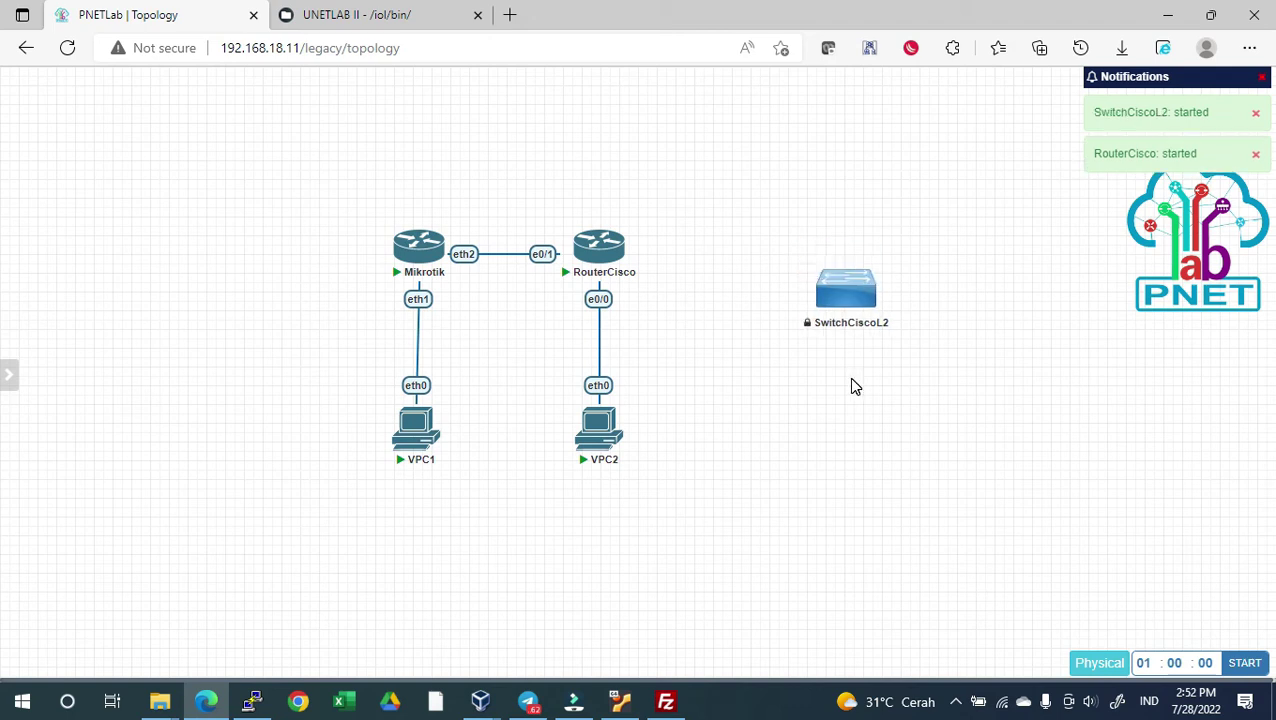
{"action": "mouse_move", "coordinate": [812, 281]}
{"action": "left_click_drag", "start_coordinate": [812, 281], "coordinate": [795, 252]}
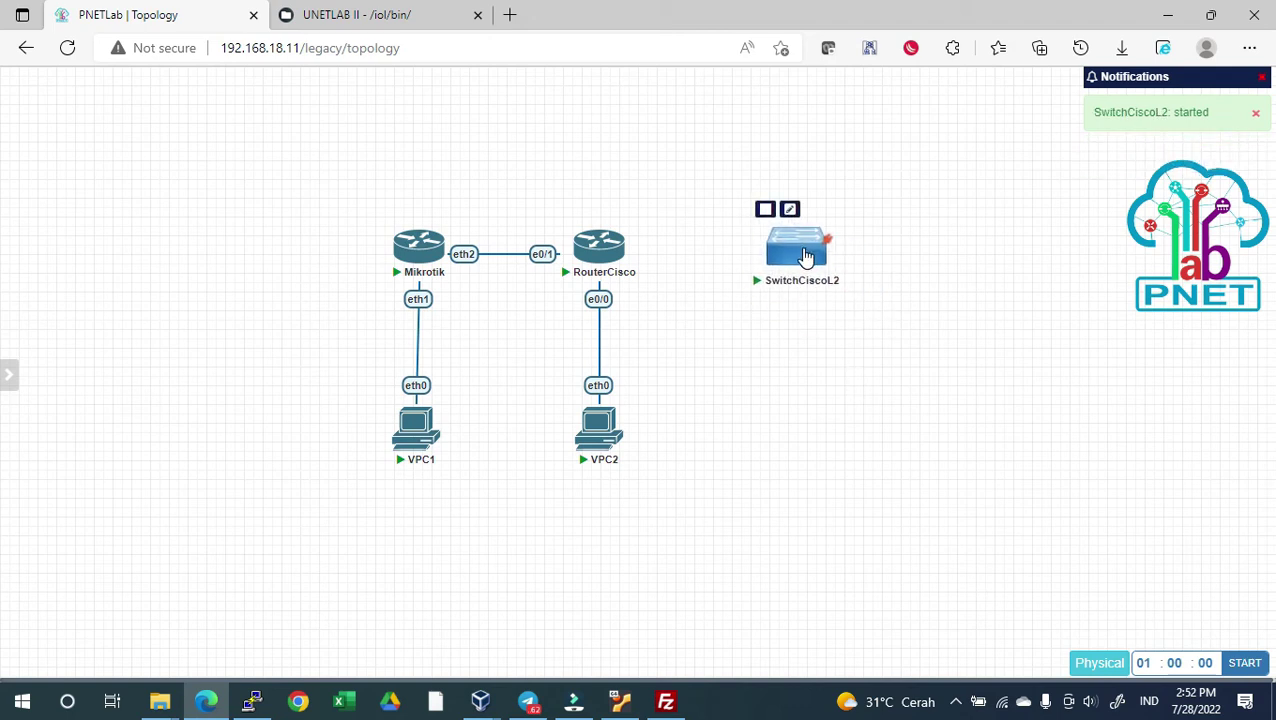
Add a Virtual PC (VPCS) node named VPC3
{"action": "right_click", "coordinate": [760, 378]}
{"action": "left_click", "coordinate": [791, 426]}
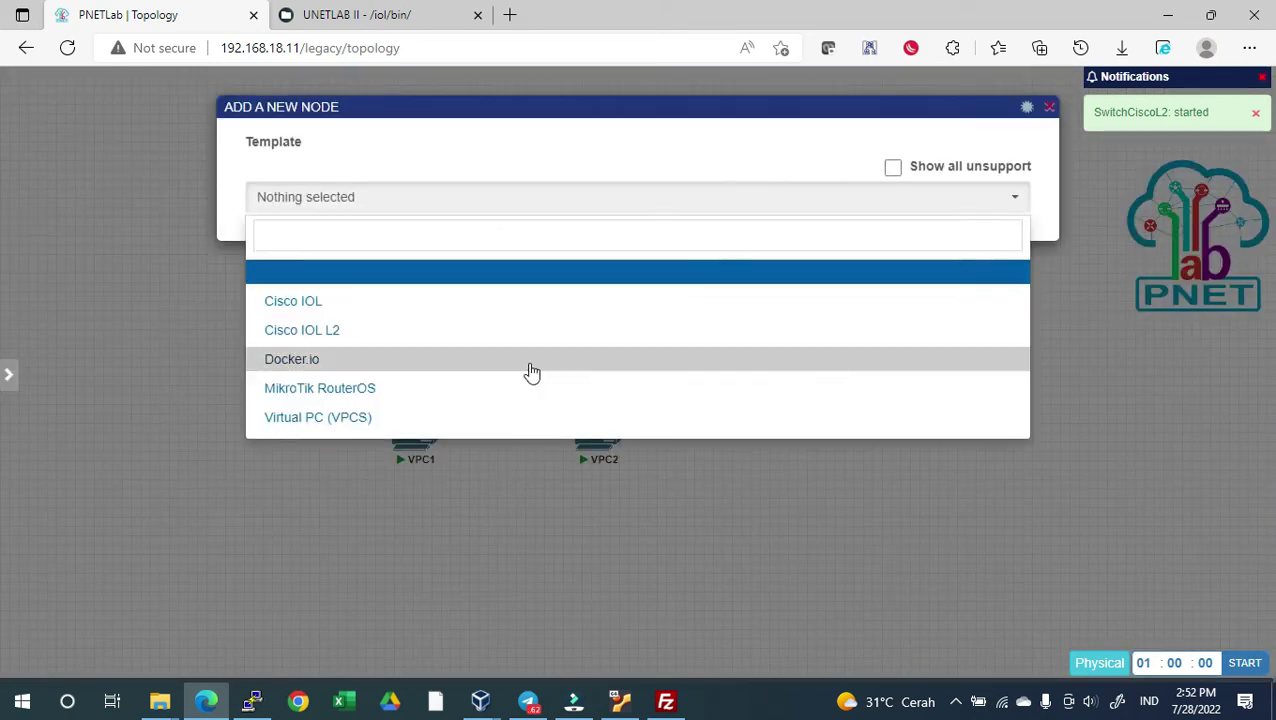
{"action": "left_click", "coordinate": [456, 415]}
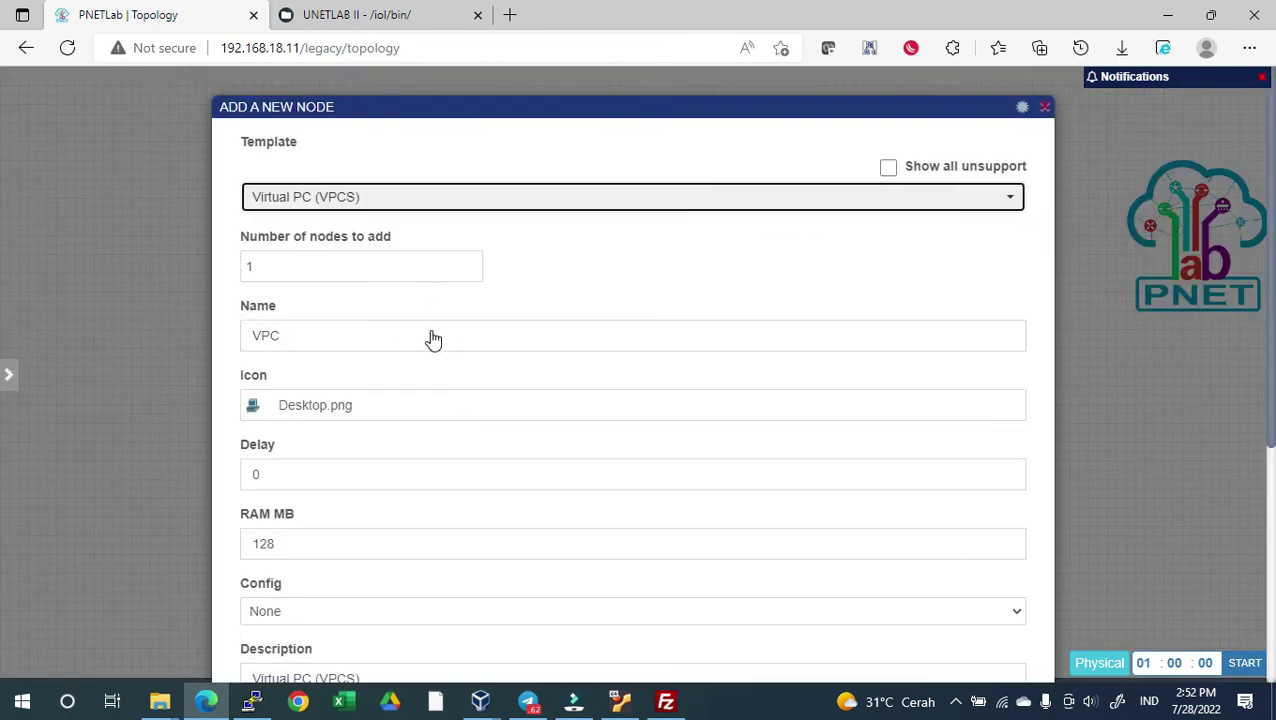
{"action": "left_click", "coordinate": [364, 333]}
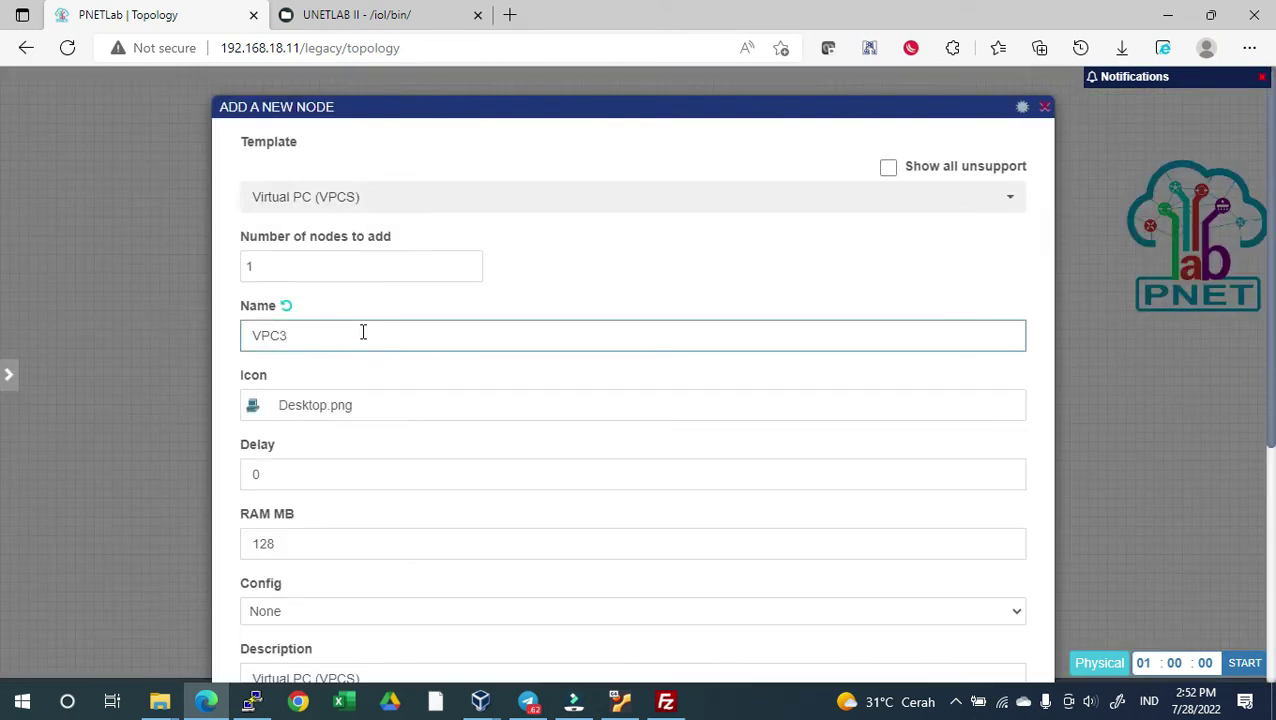
{"action": "scroll", "coordinate": [363, 332], "scroll_direction": "down", "scroll_amount": 4}
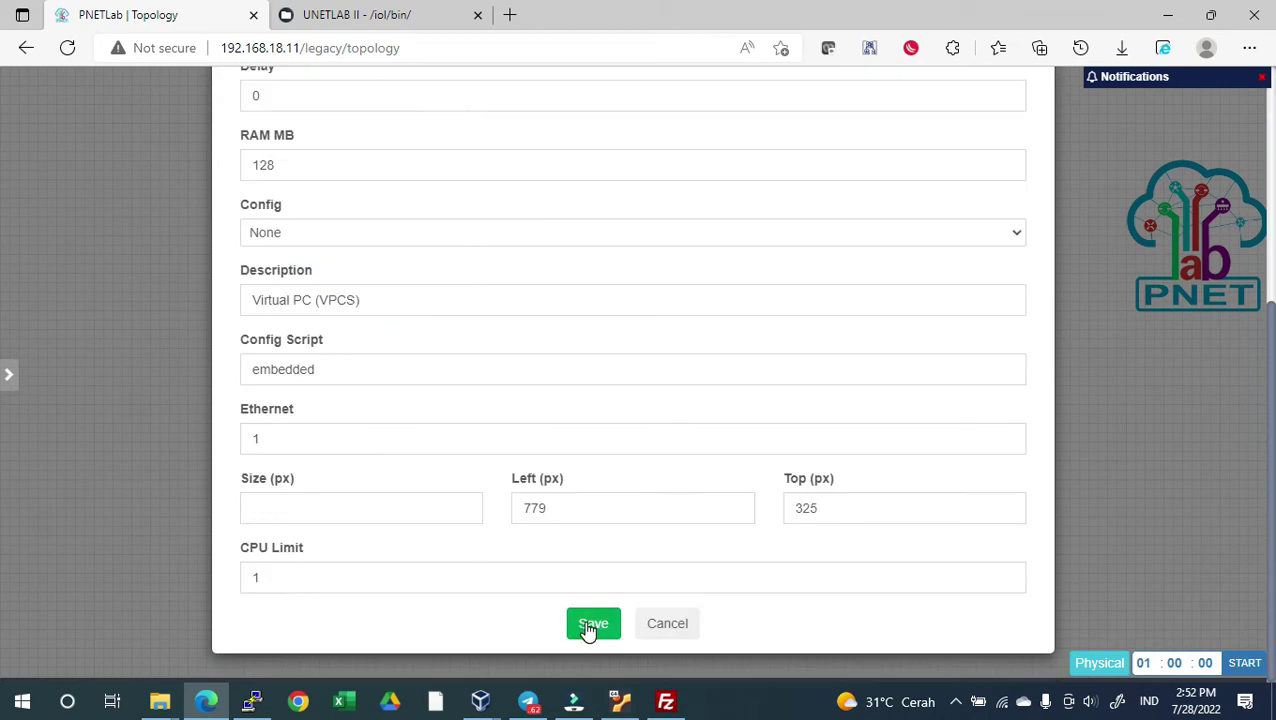
{"action": "left_click", "coordinate": [591, 625]}
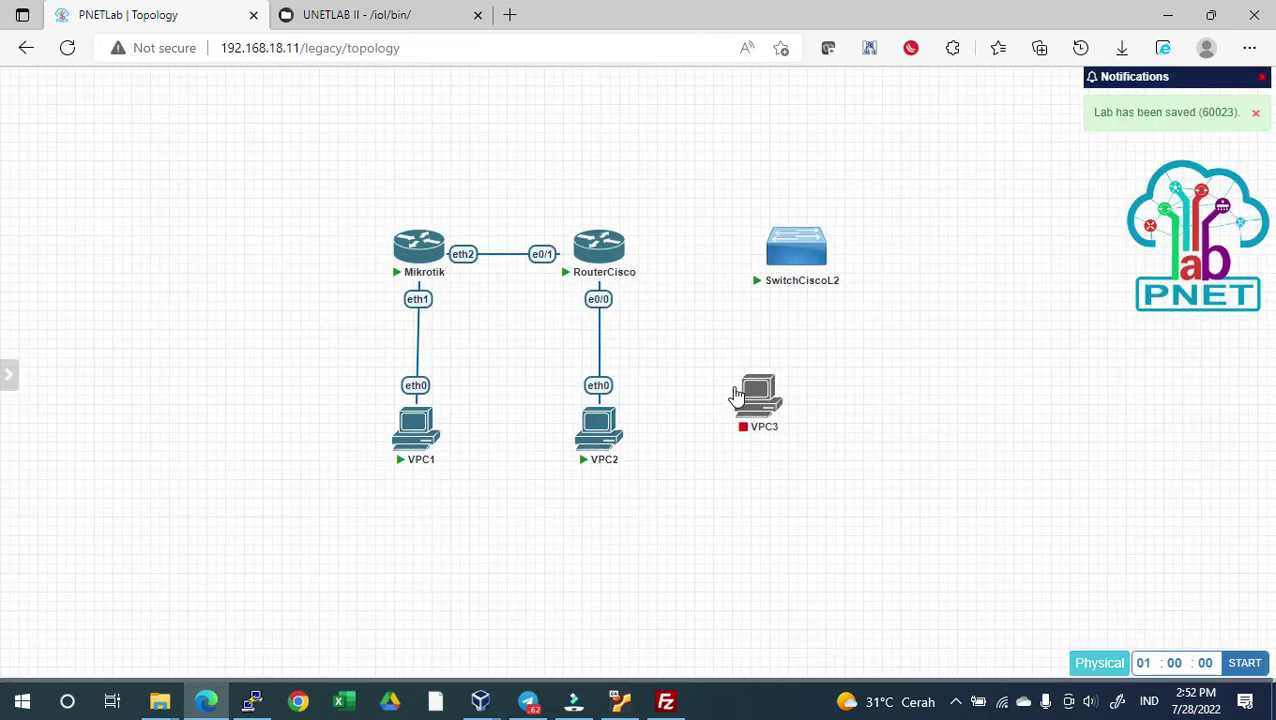
Add a second VPCS node named VPC4 and place VPC3 beside it
{"action": "right_click", "coordinate": [870, 432]}
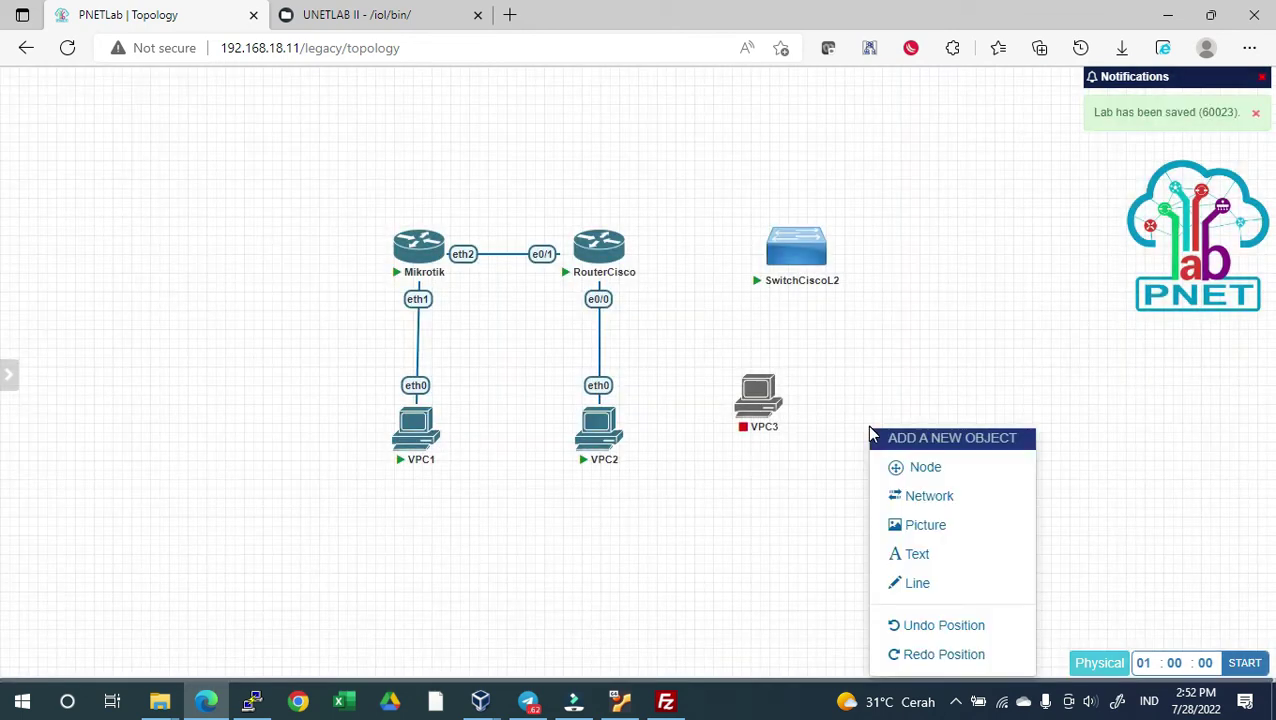
{"action": "left_click", "coordinate": [922, 467]}
{"action": "left_click", "coordinate": [564, 418]}
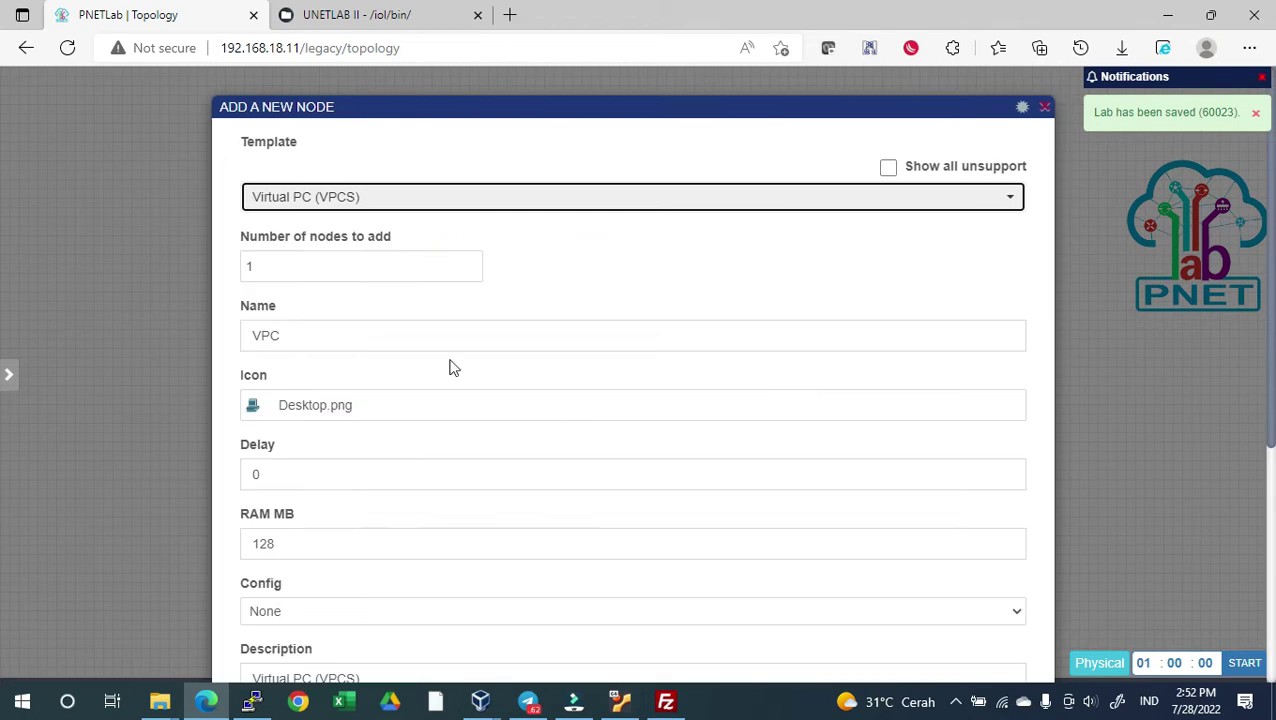
{"action": "scroll", "coordinate": [372, 550], "scroll_direction": "down", "scroll_amount": 5}
{"action": "scroll", "coordinate": [322, 288], "scroll_direction": "up", "scroll_amount": 5}
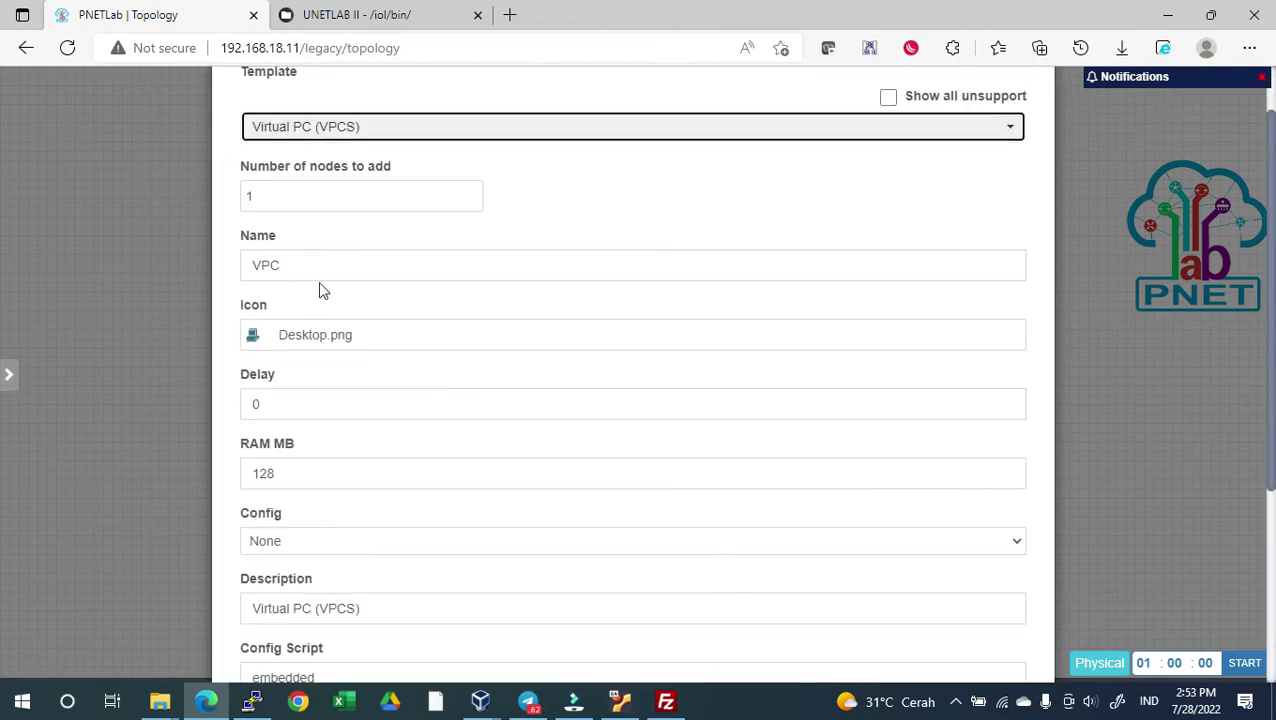
{"action": "left_click", "coordinate": [325, 262]}
{"action": "type", "text": "4"}
{"action": "scroll", "coordinate": [329, 262], "scroll_direction": "down", "scroll_amount": 5}
{"action": "left_click", "coordinate": [595, 623]}
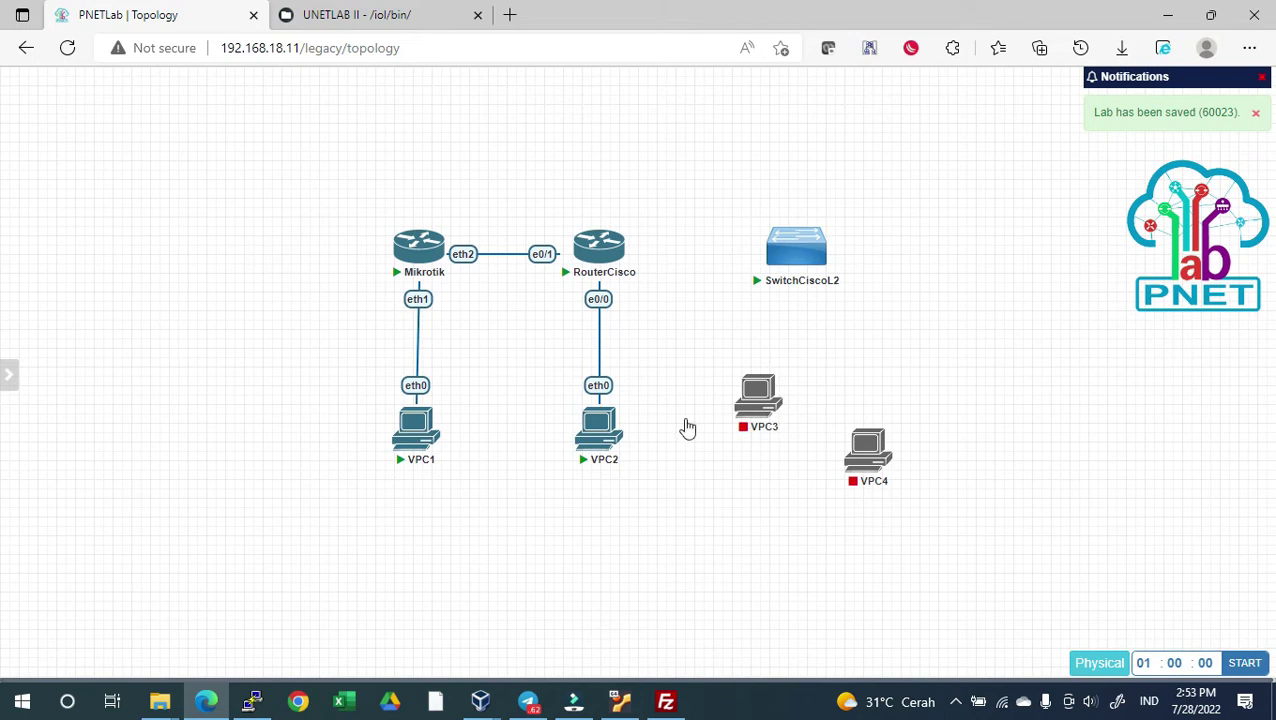
{"action": "left_click_drag", "start_coordinate": [760, 398], "coordinate": [758, 432]}
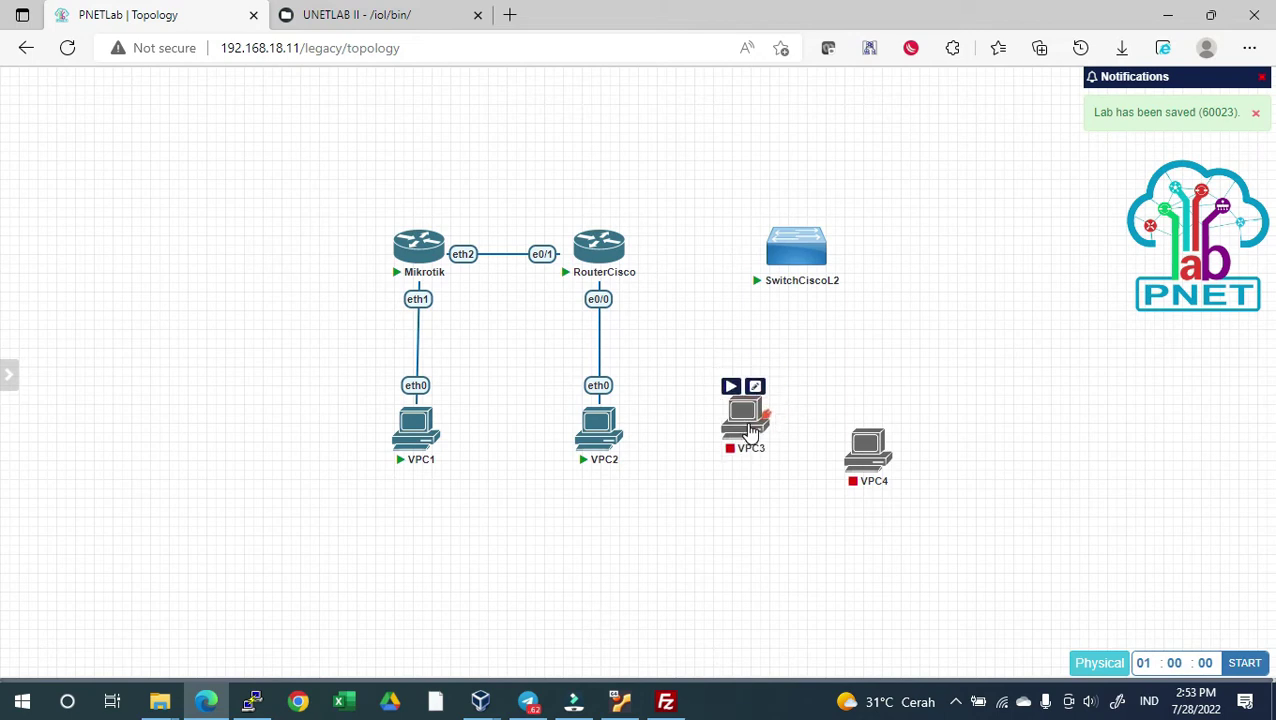
Link SwitchCiscoL2 e0/0 to RouterCisco e0/2, e0/1 to VPC3 eth0, and e0/2 to VPC4 eth0
{"action": "left_click_drag", "start_coordinate": [843, 243], "coordinate": [610, 256]}
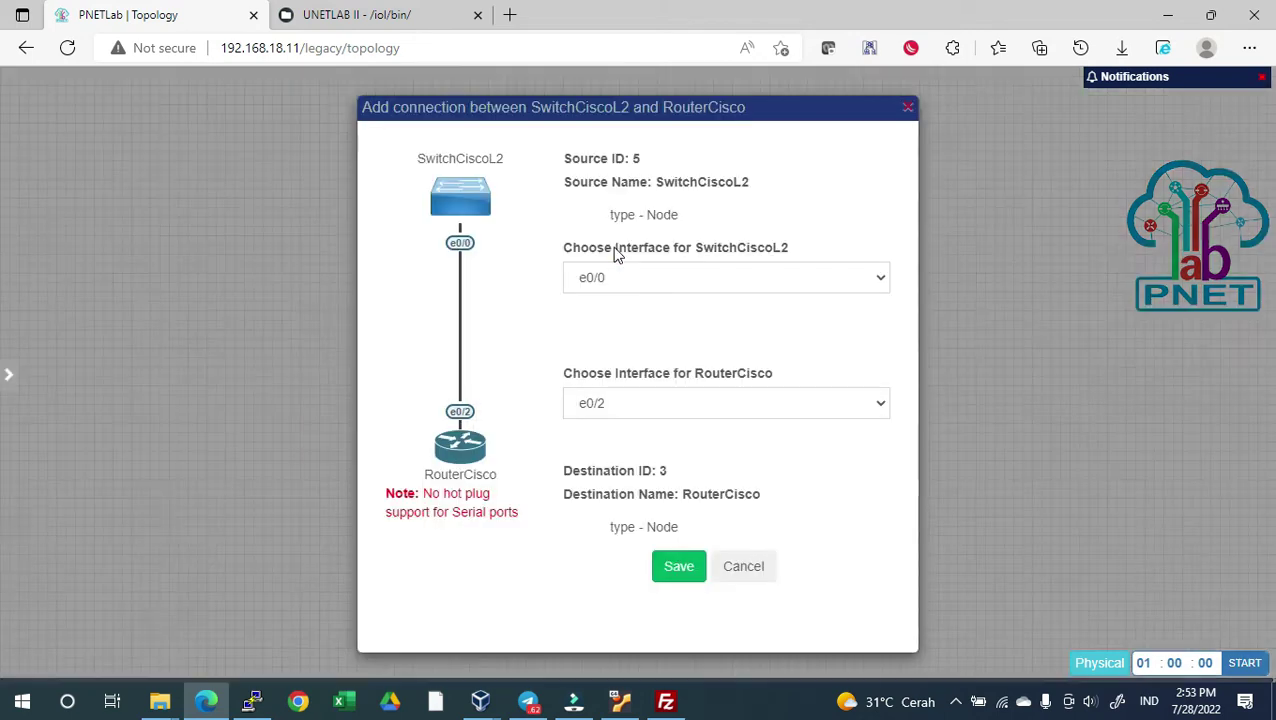
{"action": "left_click", "coordinate": [677, 566]}
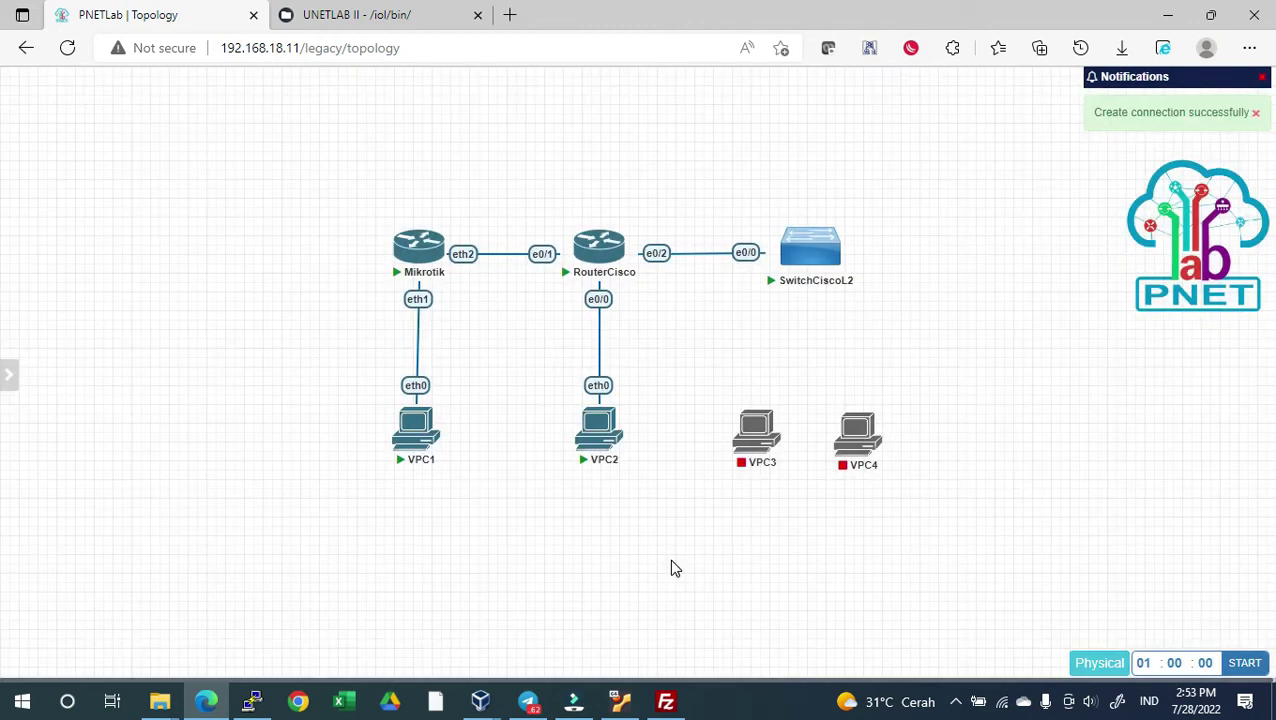
{"action": "left_click_drag", "start_coordinate": [845, 243], "coordinate": [757, 430]}
{"action": "left_click", "coordinate": [679, 566]}
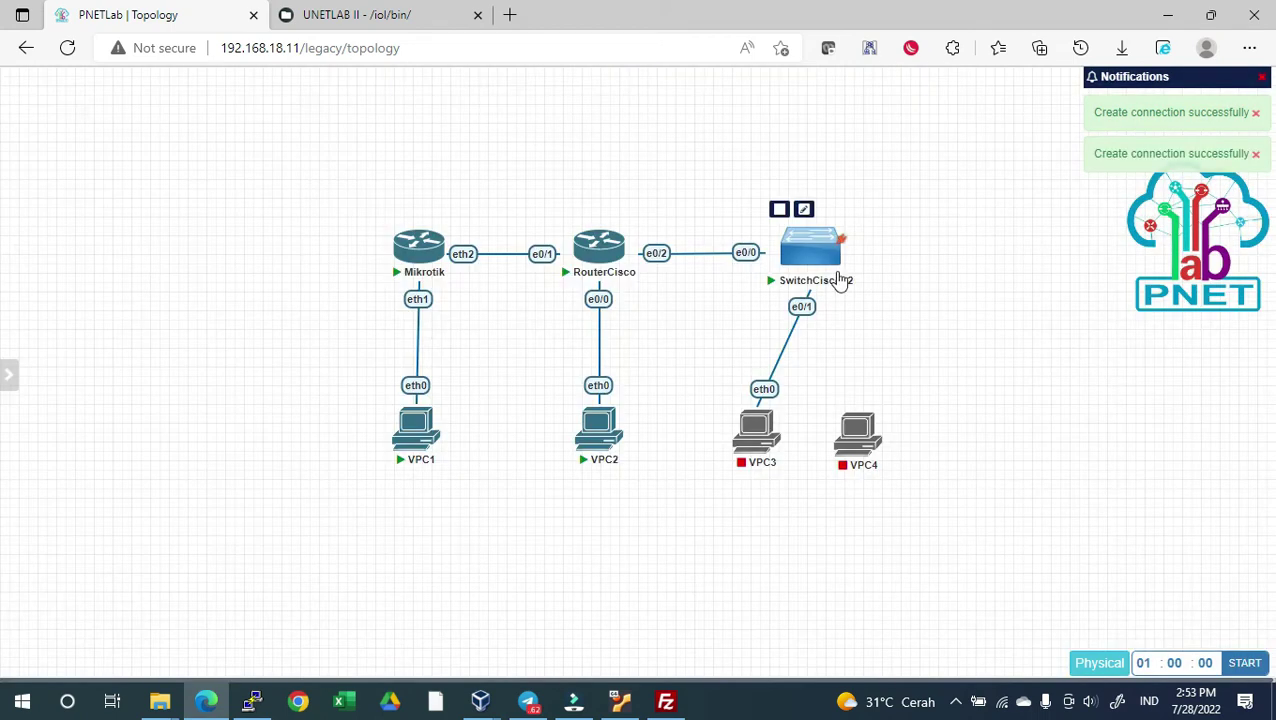
{"action": "left_click_drag", "start_coordinate": [843, 240], "coordinate": [856, 445]}
{"action": "left_click", "coordinate": [679, 566]}
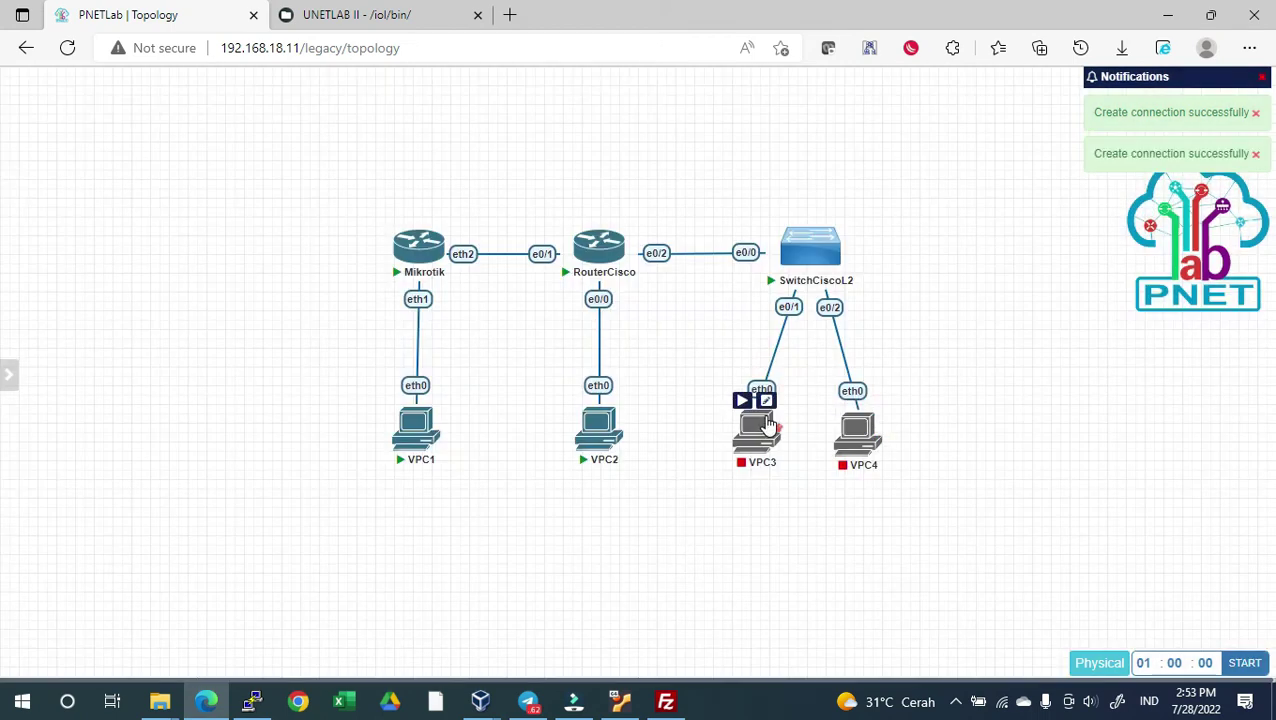
Nudge VPC4 into place and start VPC3 and VPC4
{"action": "left_click", "coordinate": [862, 425]}
{"action": "left_click_drag", "start_coordinate": [862, 425], "coordinate": [868, 433]}
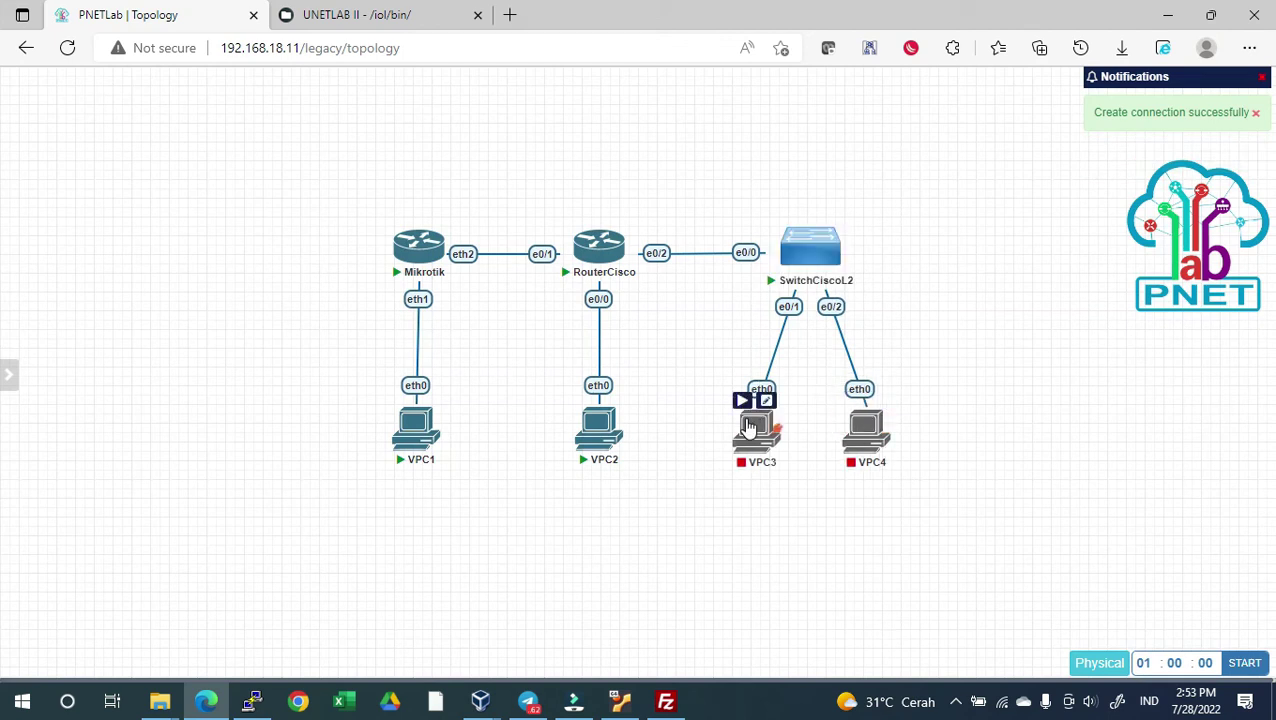
{"action": "left_click", "coordinate": [741, 400]}
{"action": "left_click", "coordinate": [850, 400]}
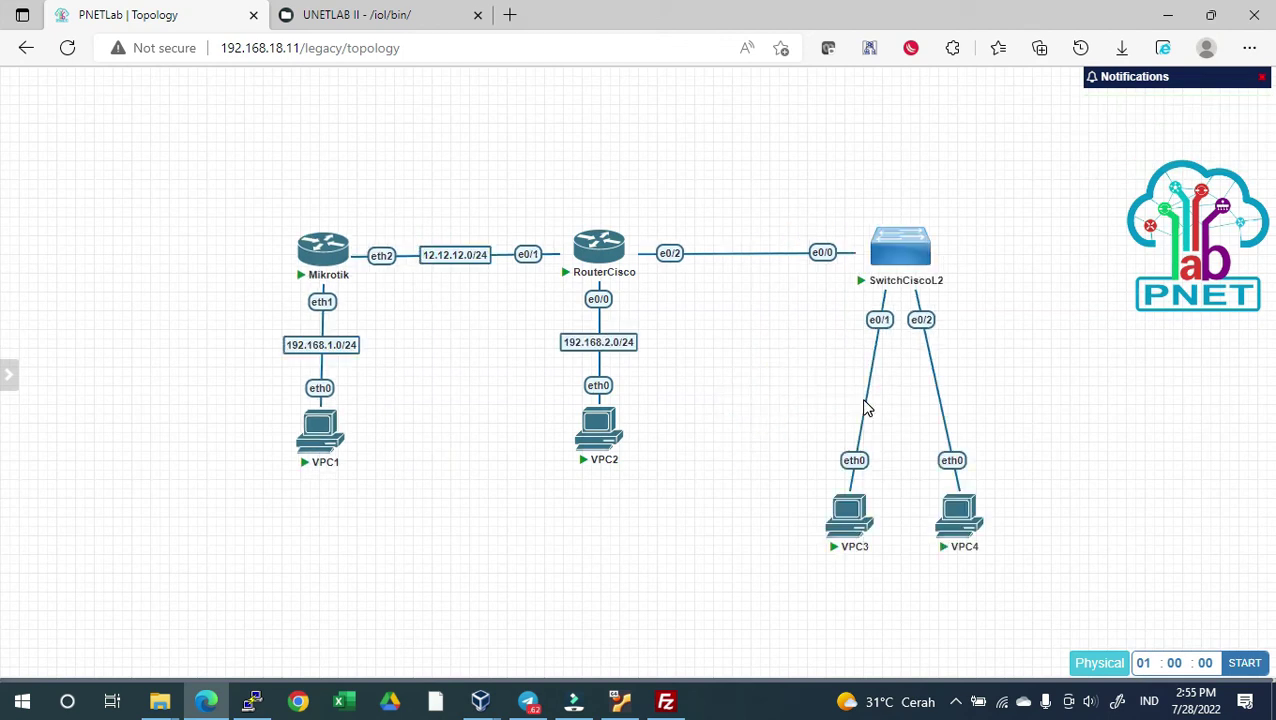
Label the switch–VPC3 link 192.168.10.0/24 and spread the two VPCs apart
{"action": "right_click", "coordinate": [866, 409]}
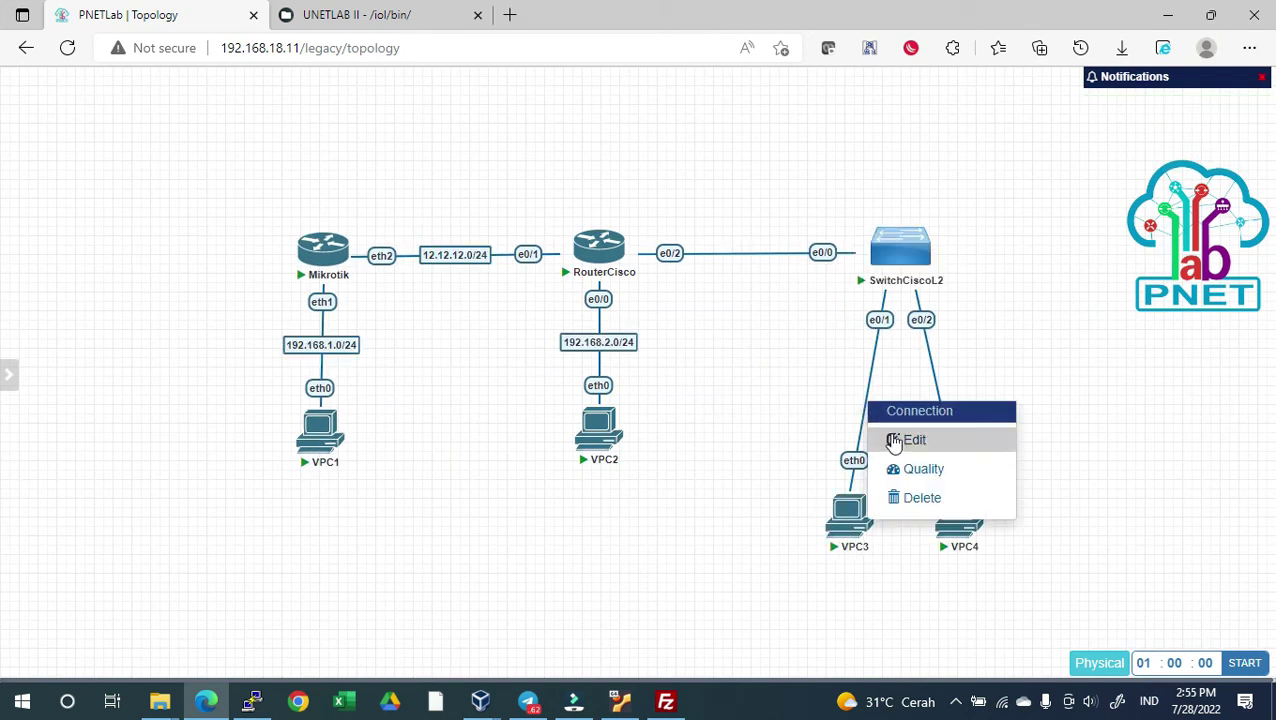
{"action": "left_click", "coordinate": [893, 439]}
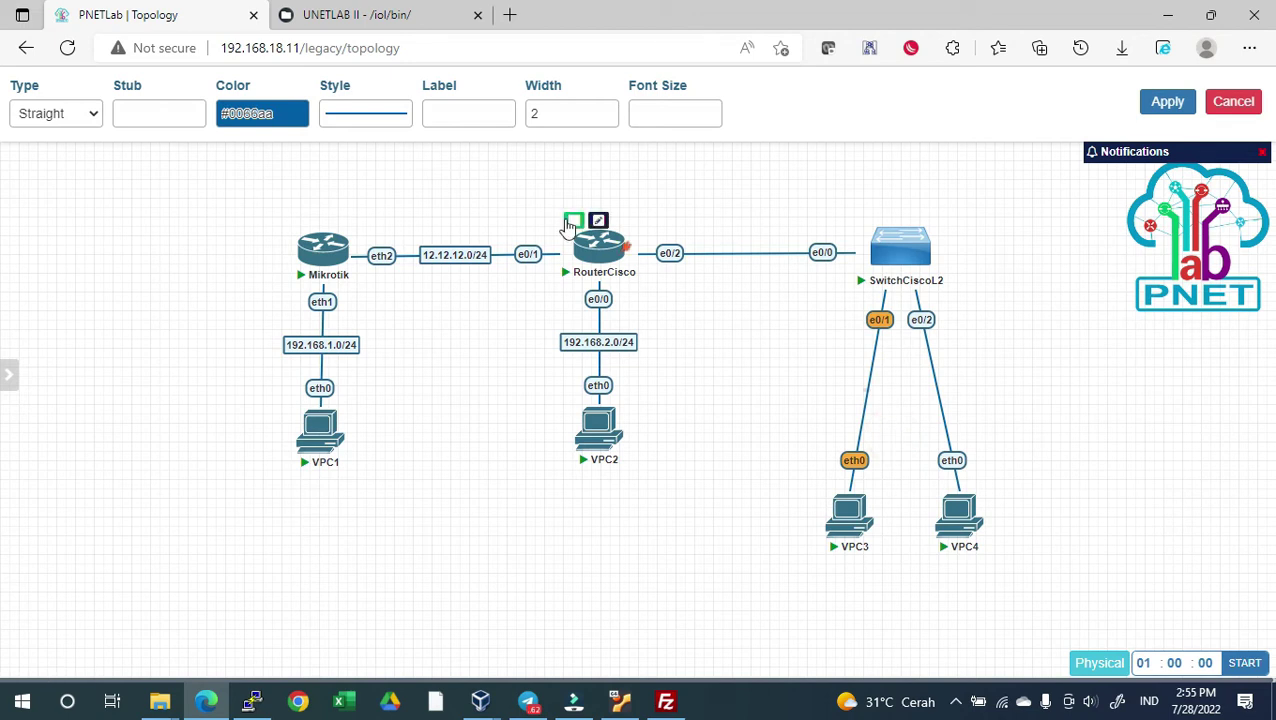
{"action": "left_click", "coordinate": [480, 113]}
{"action": "type", "text": "192.168."}
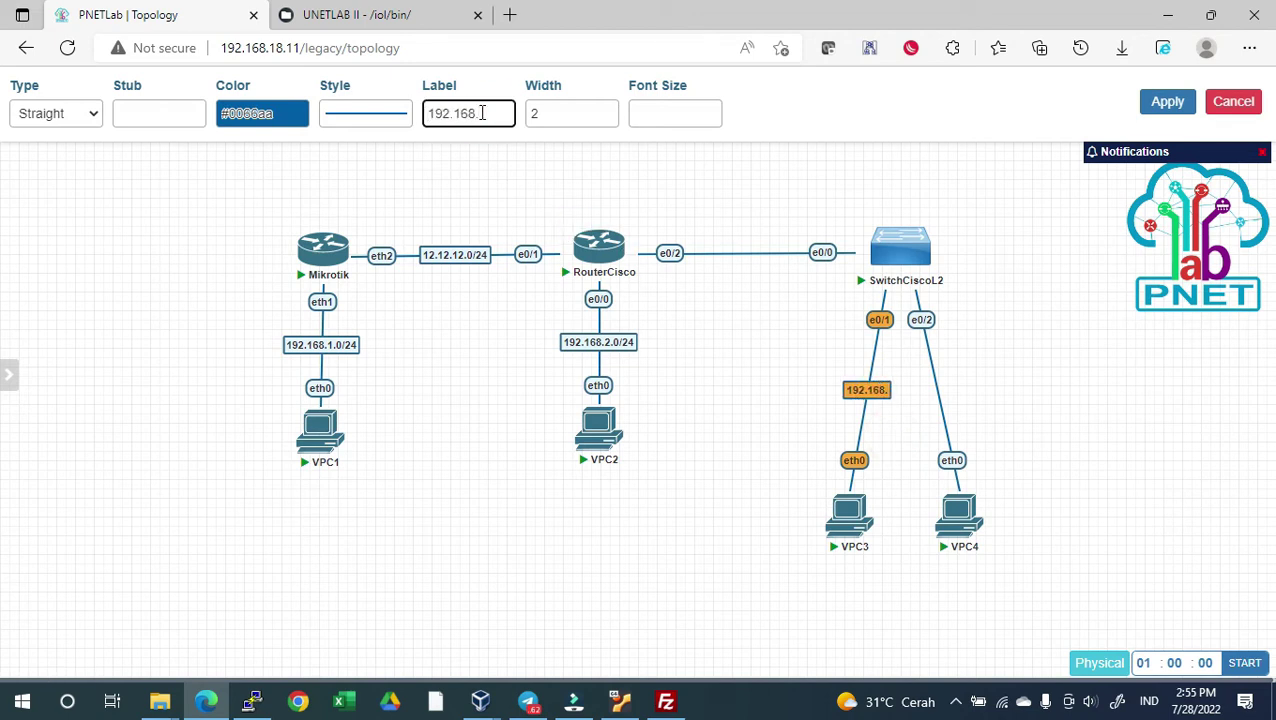
{"action": "type", "text": "10.0/24"}
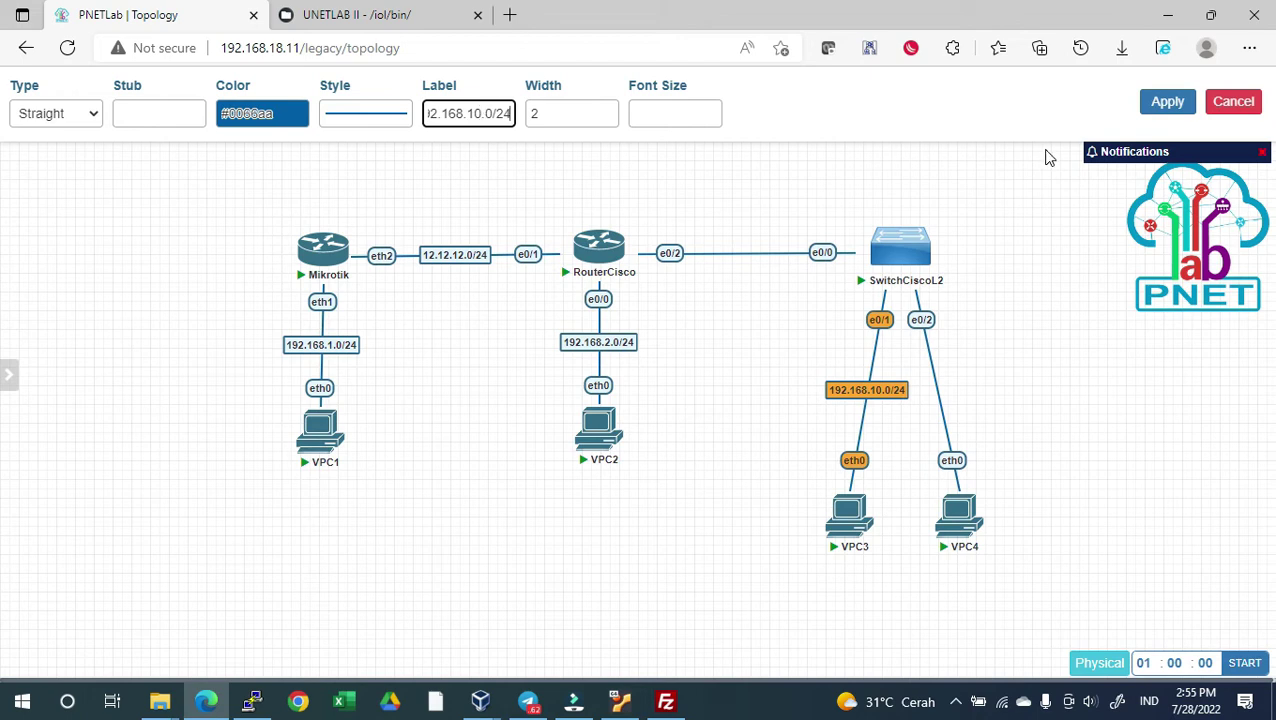
{"action": "left_click", "coordinate": [1190, 104]}
{"action": "left_click_drag", "start_coordinate": [845, 527], "coordinate": [814, 530]}
{"action": "left_click_drag", "start_coordinate": [967, 527], "coordinate": [992, 527]}
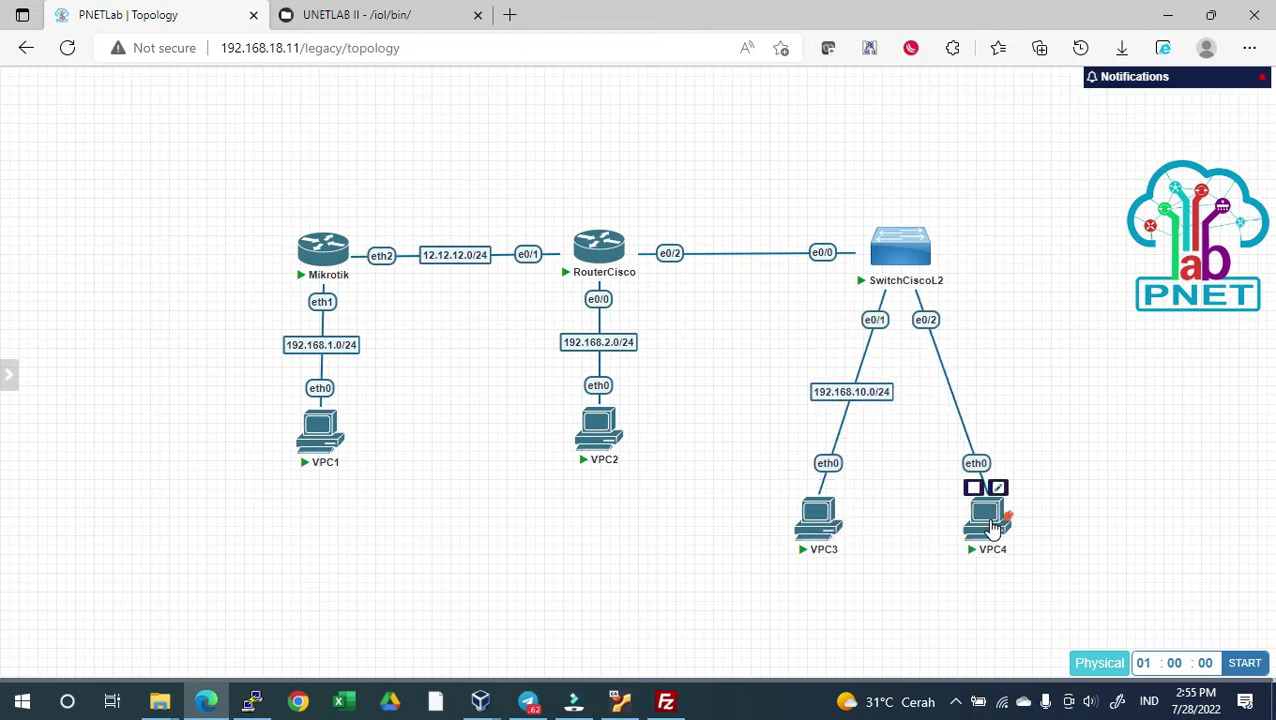
Label the switch–VPC4 link 192.168.20.0/24
{"action": "right_click", "coordinate": [950, 390]}
{"action": "left_click", "coordinate": [987, 423]}
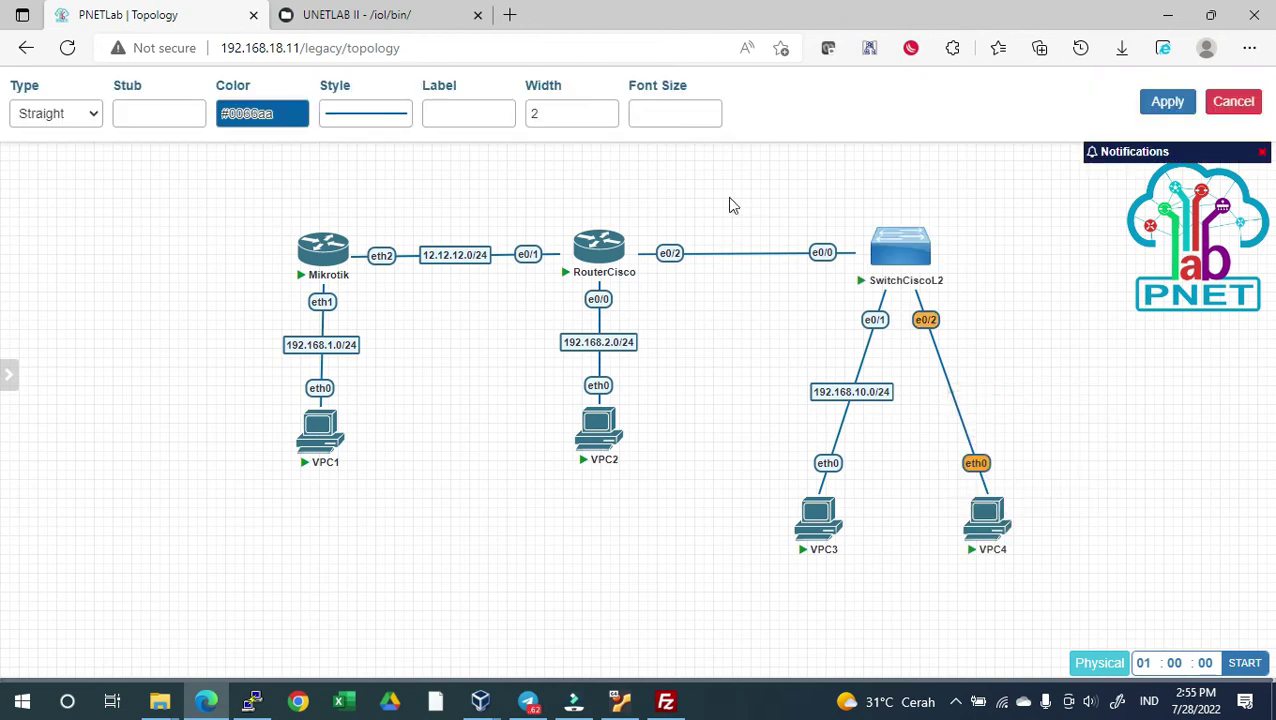
{"action": "left_click", "coordinate": [443, 114]}
{"action": "type", "text": "192.168.20.0/24"}
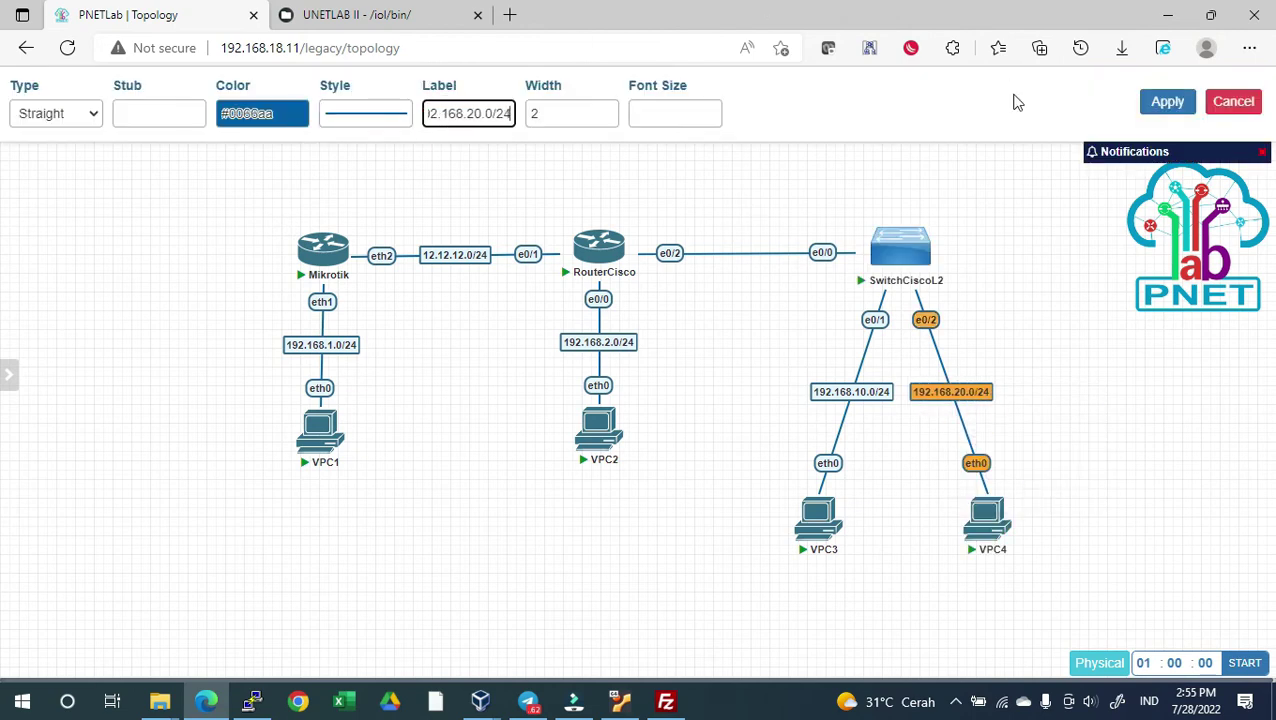
{"action": "left_click", "coordinate": [1170, 104]}
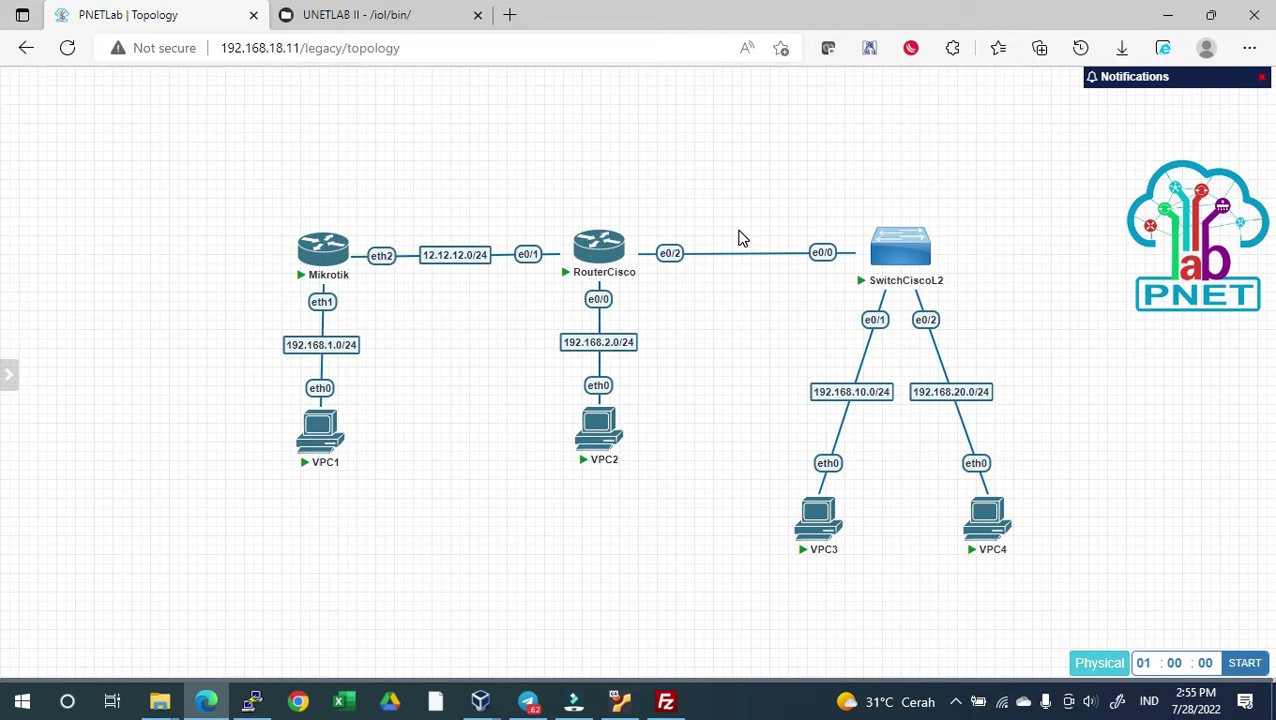
Open the Mikrotik console in PuTTY and log in with the admin account
{"action": "left_click", "coordinate": [322, 247]}
{"action": "left_click", "coordinate": [727, 150]}
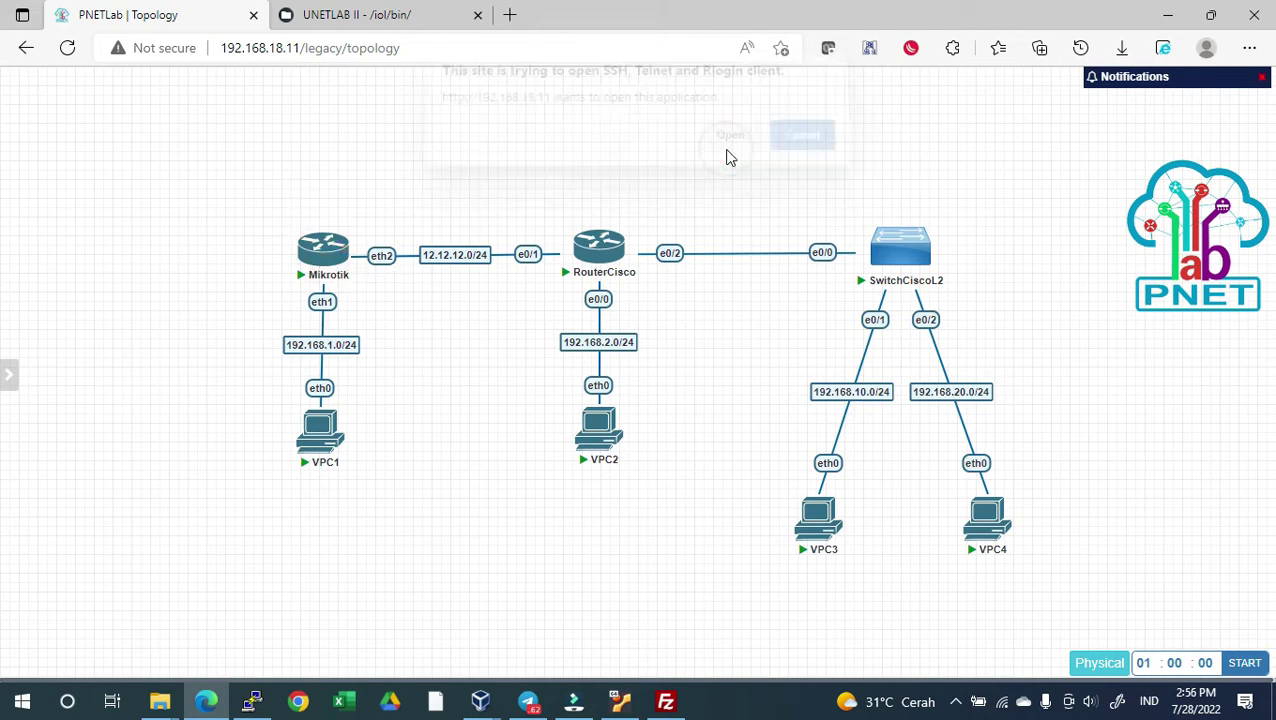
{"action": "left_click", "coordinate": [432, 140]}
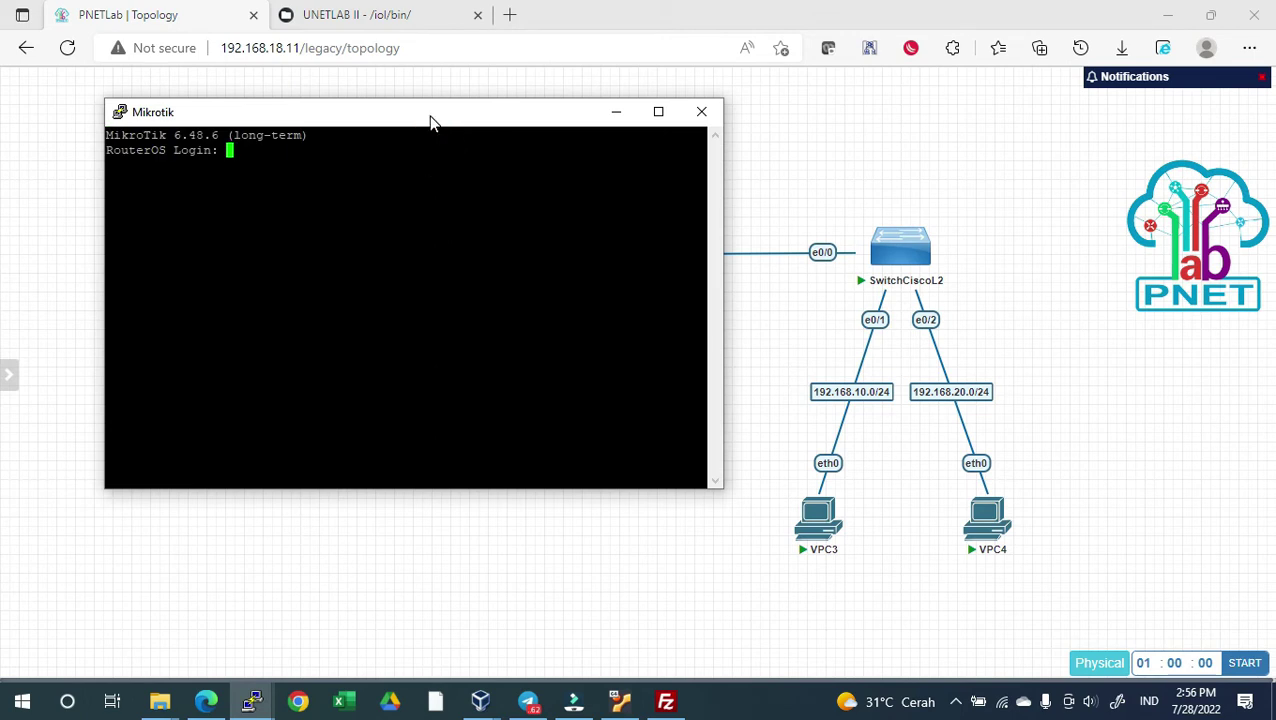
{"action": "left_click", "coordinate": [345, 421]}
{"action": "left_click", "coordinate": [697, 211]}
{"action": "type", "text": "admin"}
{"action": "key", "text": "Return"}
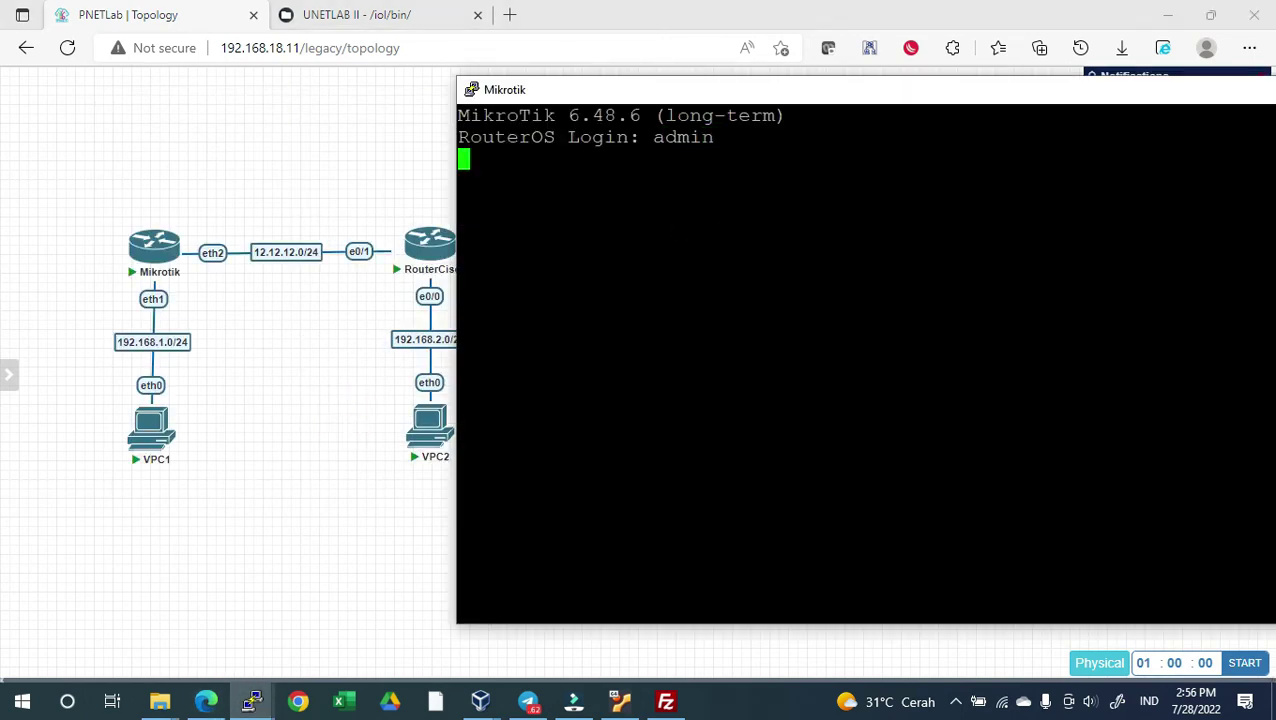
{"action": "key", "text": "Return"}
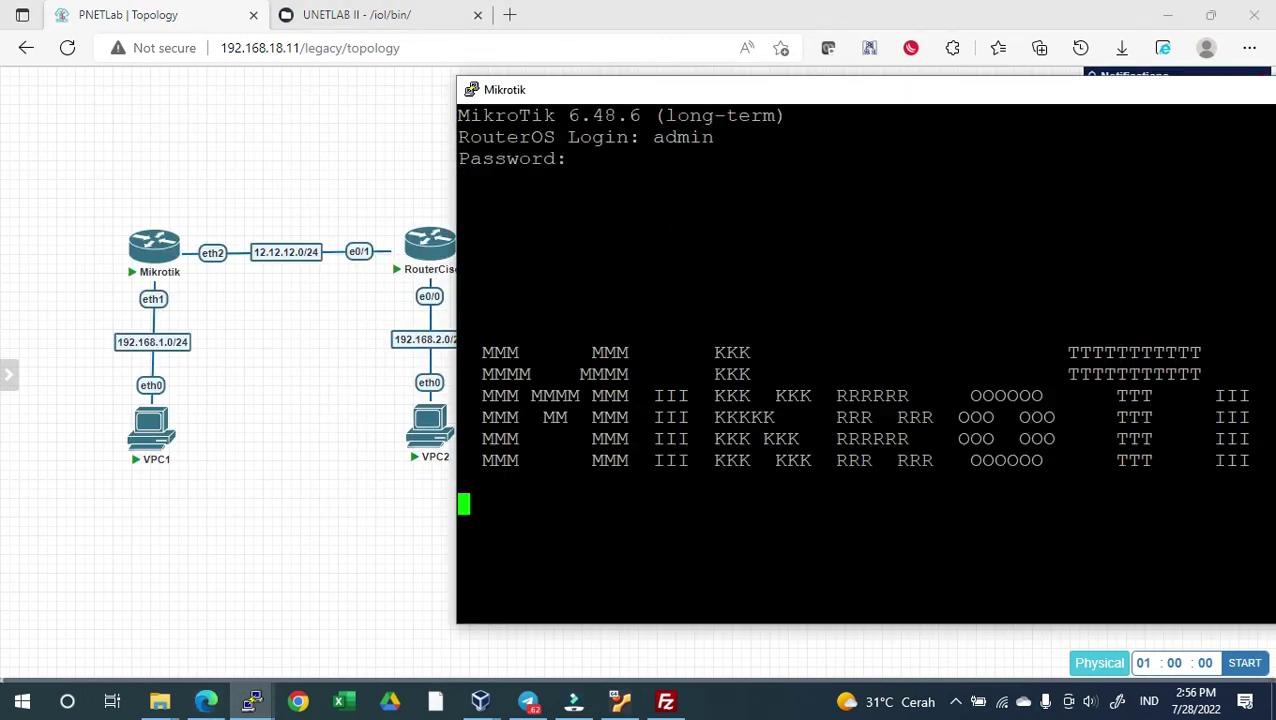
List the Mikrotik interfaces with 'interface p', then begin adding a network to the lab
{"action": "type", "text": "interface p"}
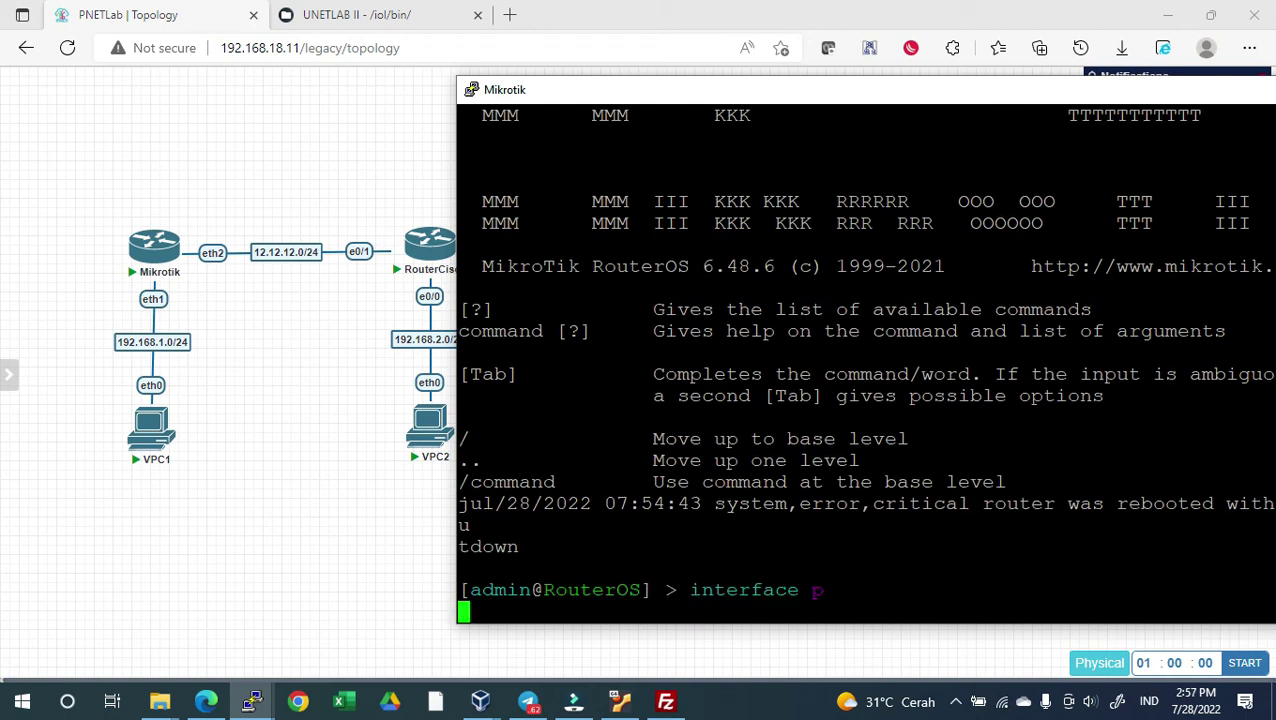
{"action": "key", "text": "Return"}
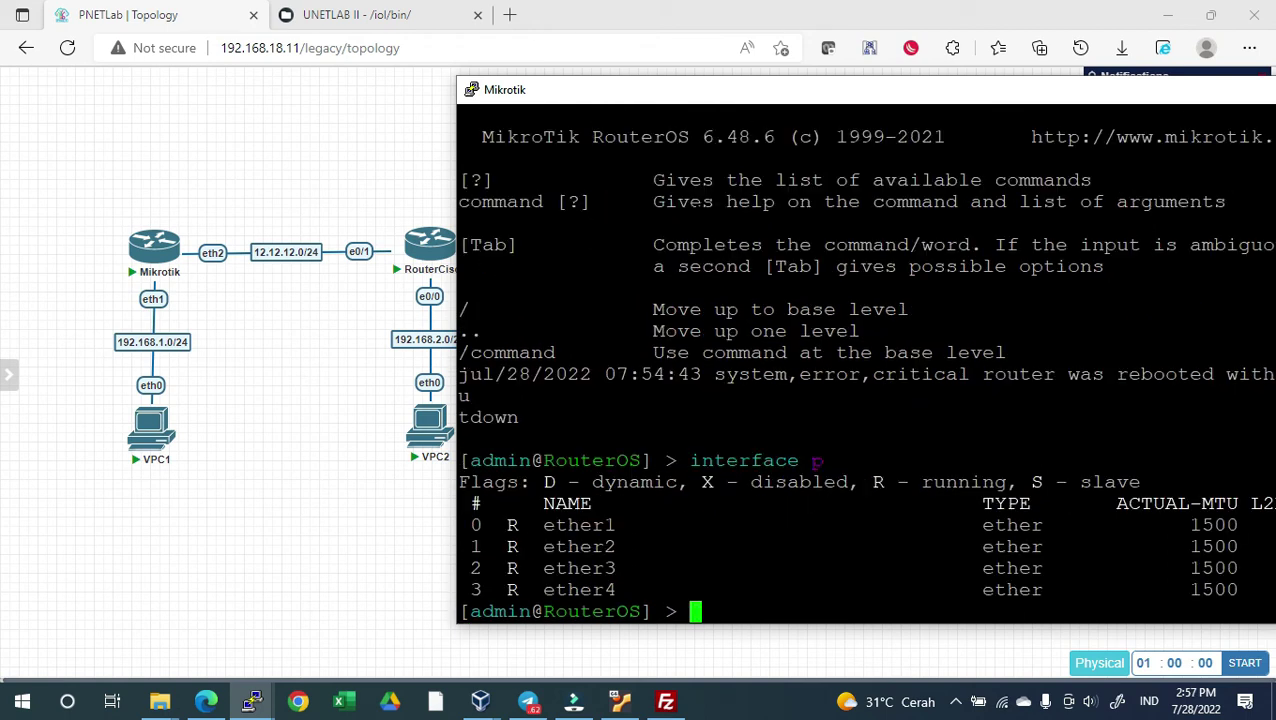
{"action": "right_click", "coordinate": [305, 128]}
{"action": "left_click", "coordinate": [350, 193]}
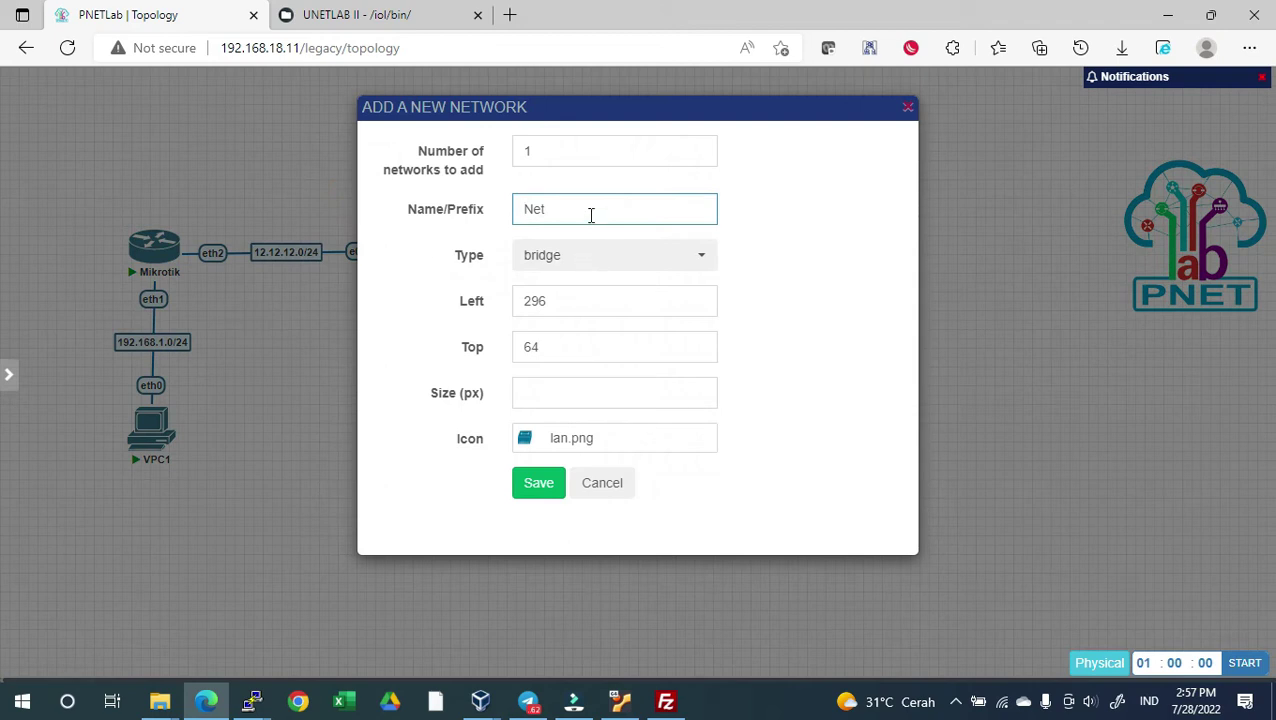
Create a Cloud_nat network named Net above the Mikrotik and link it to eth3
{"action": "left_click", "coordinate": [590, 256]}
{"action": "left_click", "coordinate": [576, 651]}
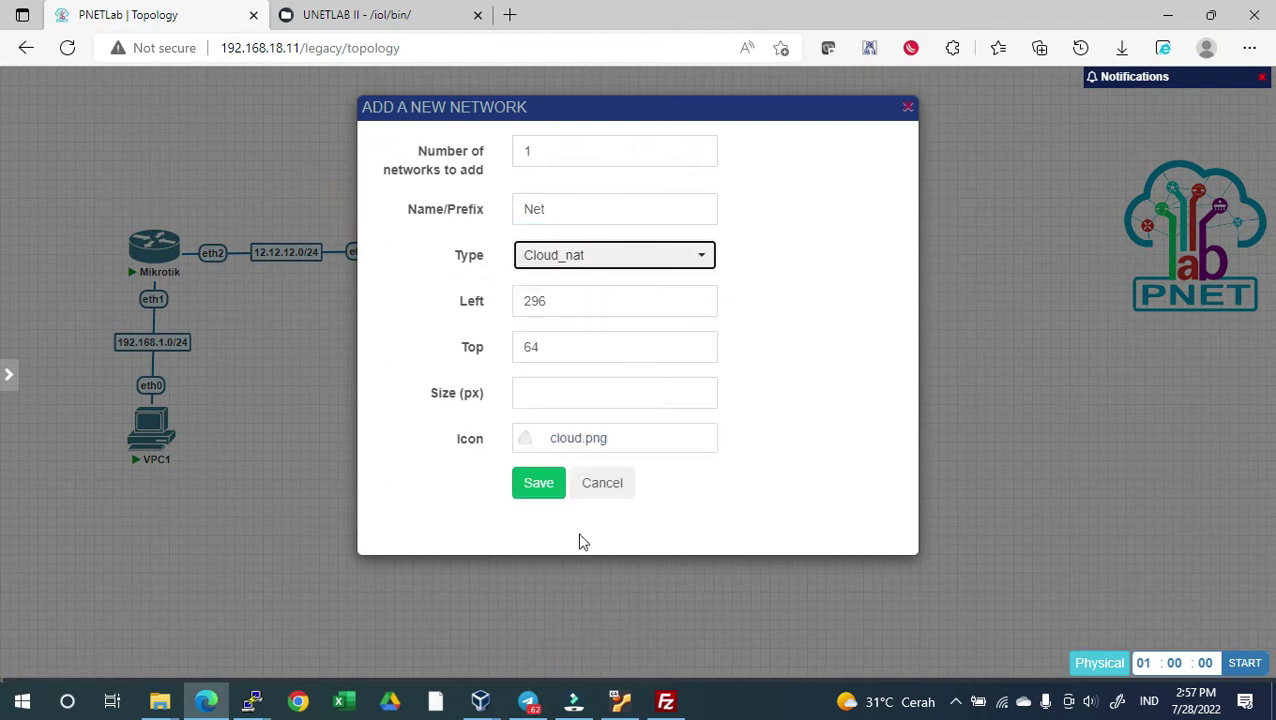
{"action": "left_click", "coordinate": [540, 484]}
{"action": "left_click_drag", "start_coordinate": [365, 152], "coordinate": [165, 257]}
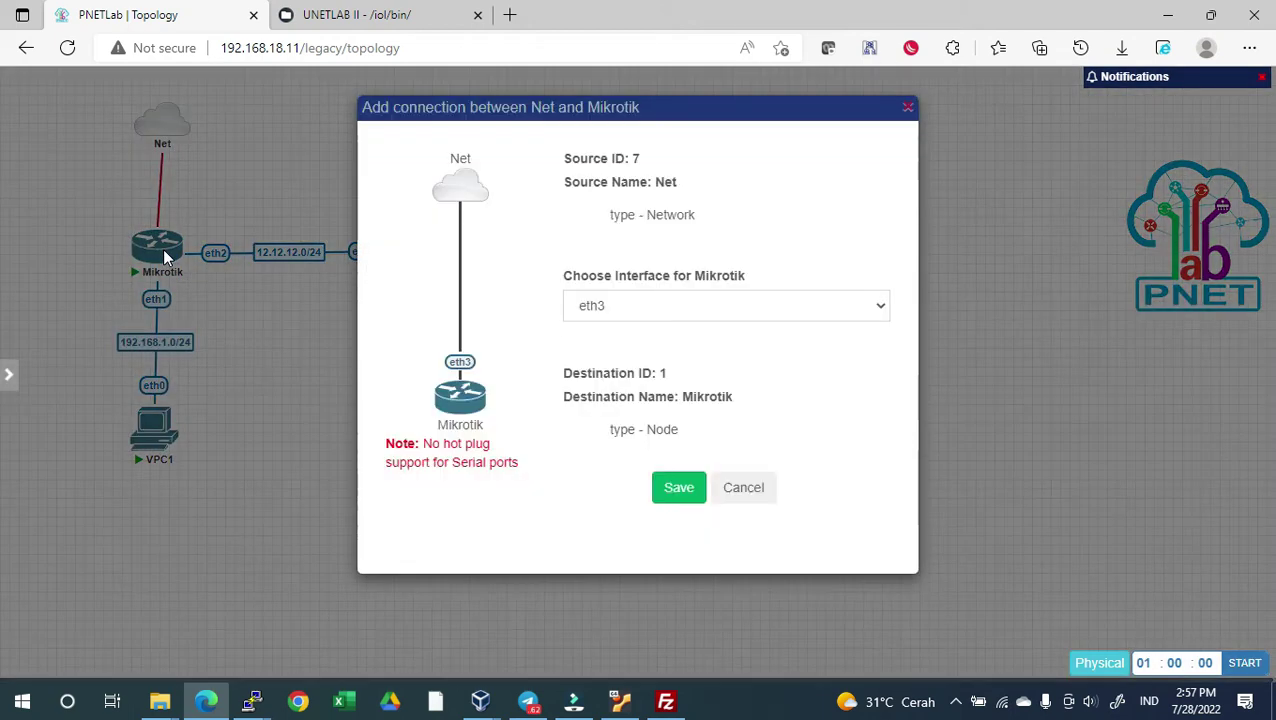
{"action": "left_click", "coordinate": [680, 490]}
{"action": "mouse_move", "coordinate": [169, 121]}
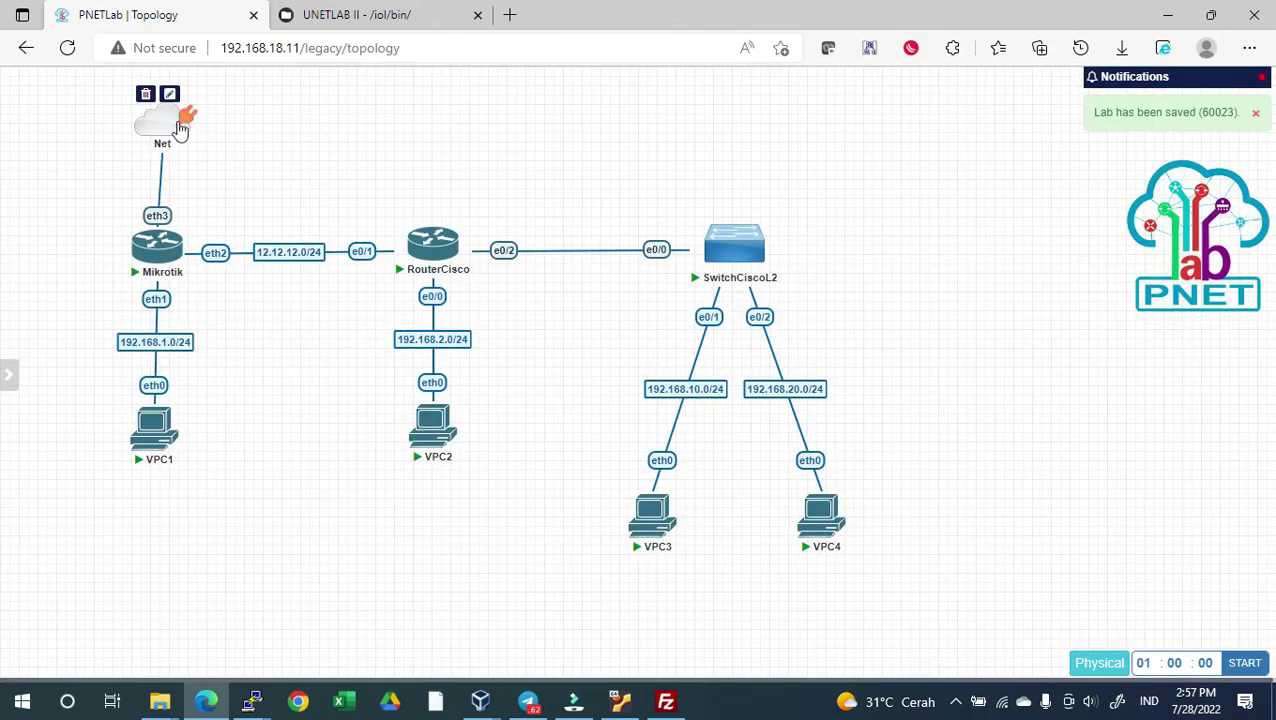
{"action": "left_click_drag", "start_coordinate": [170, 121], "coordinate": [155, 120]}
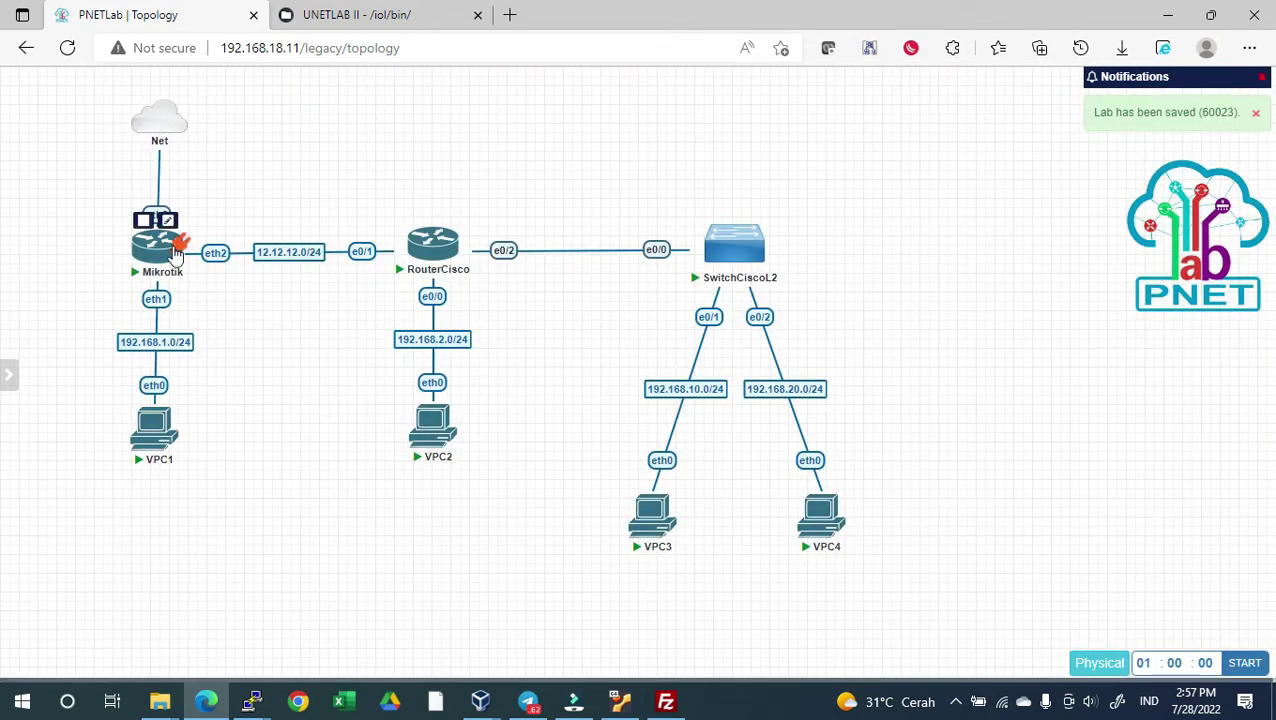
Add a DHCP client with 'ip dhcp-client add interface=ether3 disabled=no'
{"action": "left_click", "coordinate": [174, 266]}
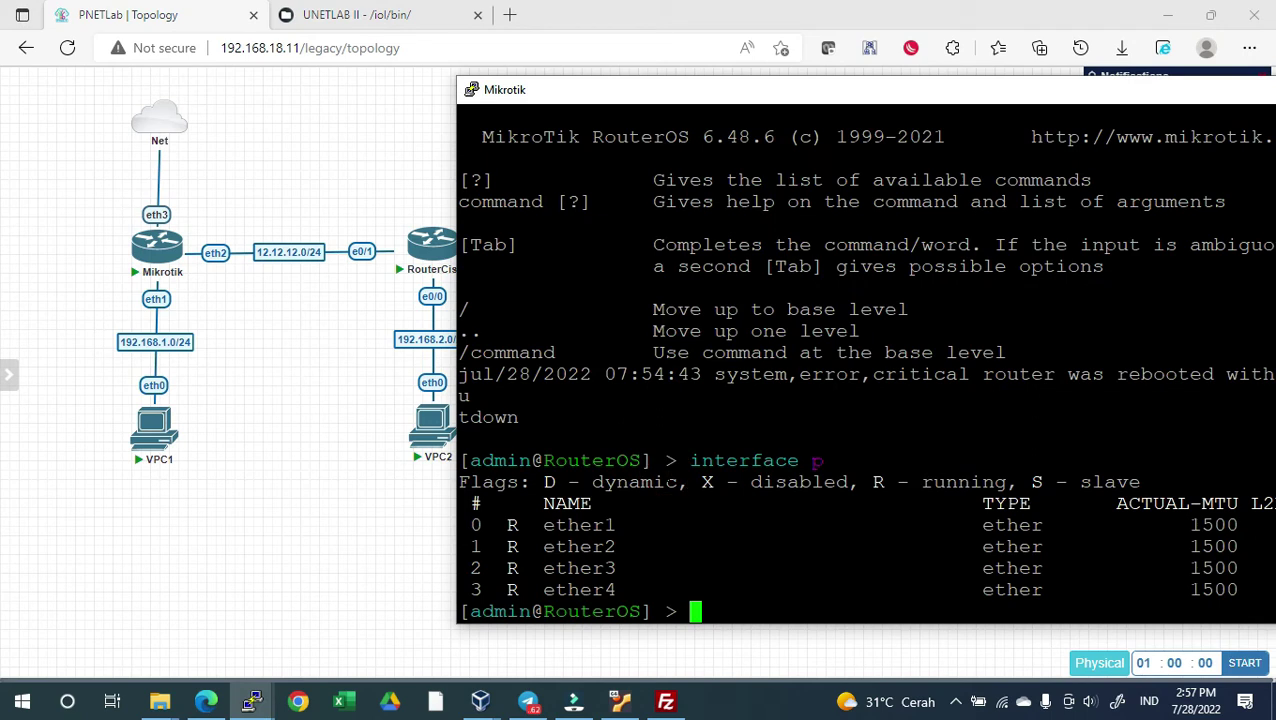
{"action": "type", "text": "ip dhcp-c"}
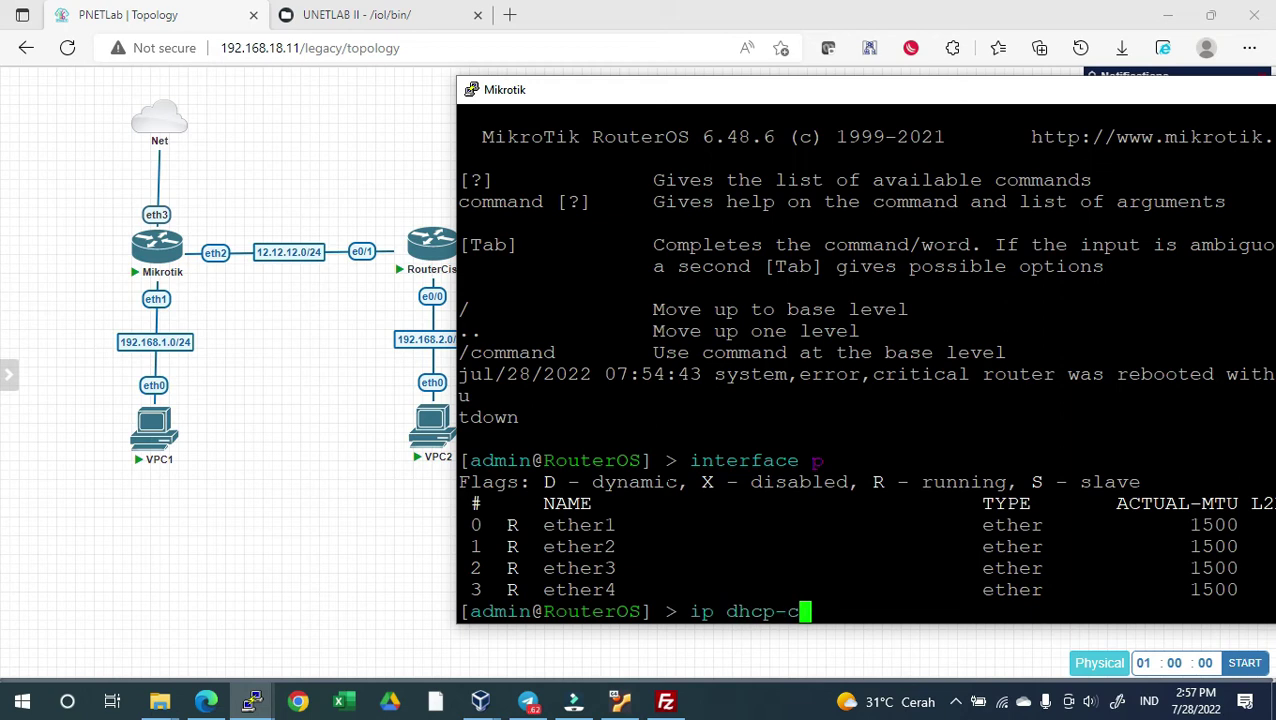
{"action": "key", "text": "Tab"}
{"action": "type", "text": "add "}
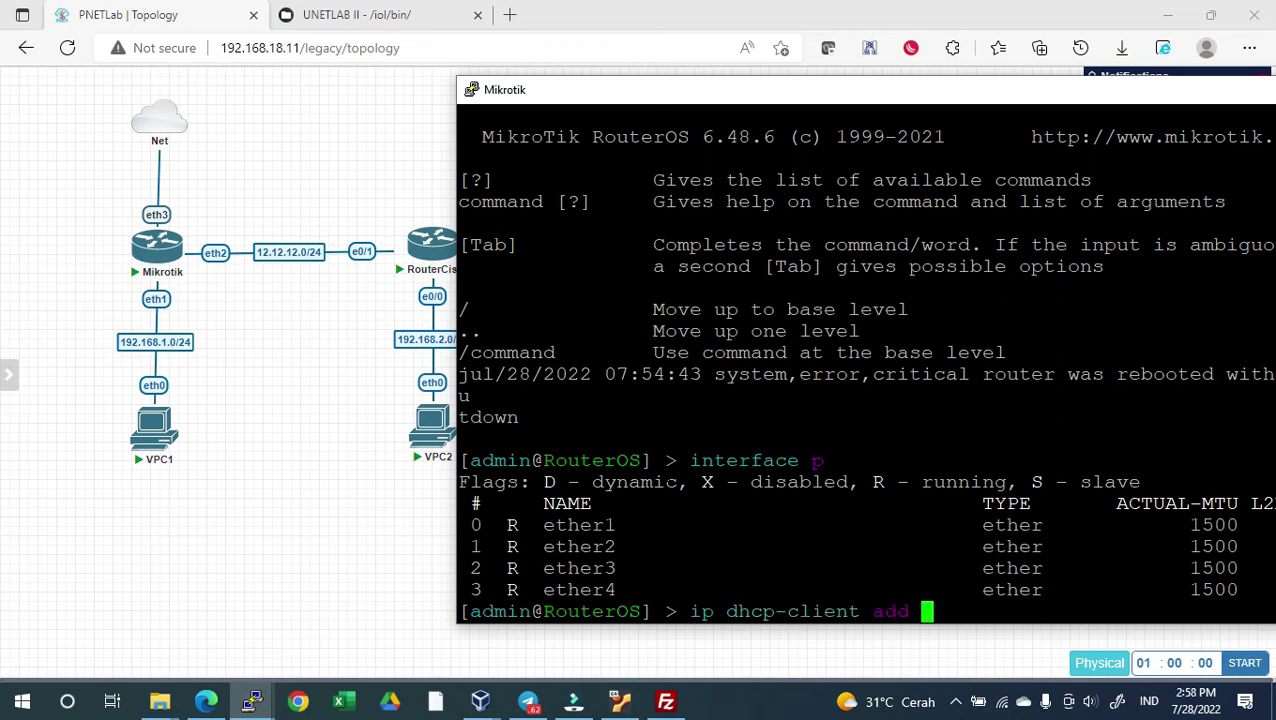
{"action": "type", "text": "in"}
{"action": "key", "text": "Tab"}
{"action": "type", "text": "e"}
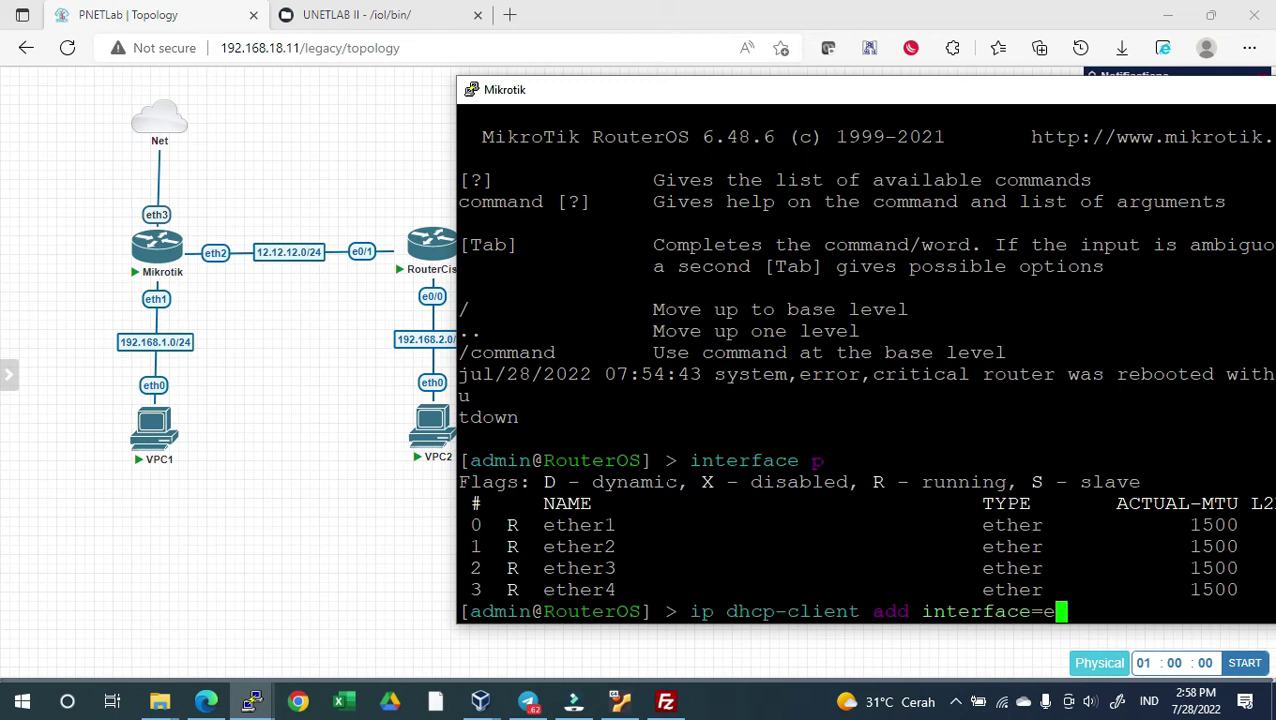
{"action": "type", "text": "ther3 di"}
{"action": "key", "text": "Tab"}
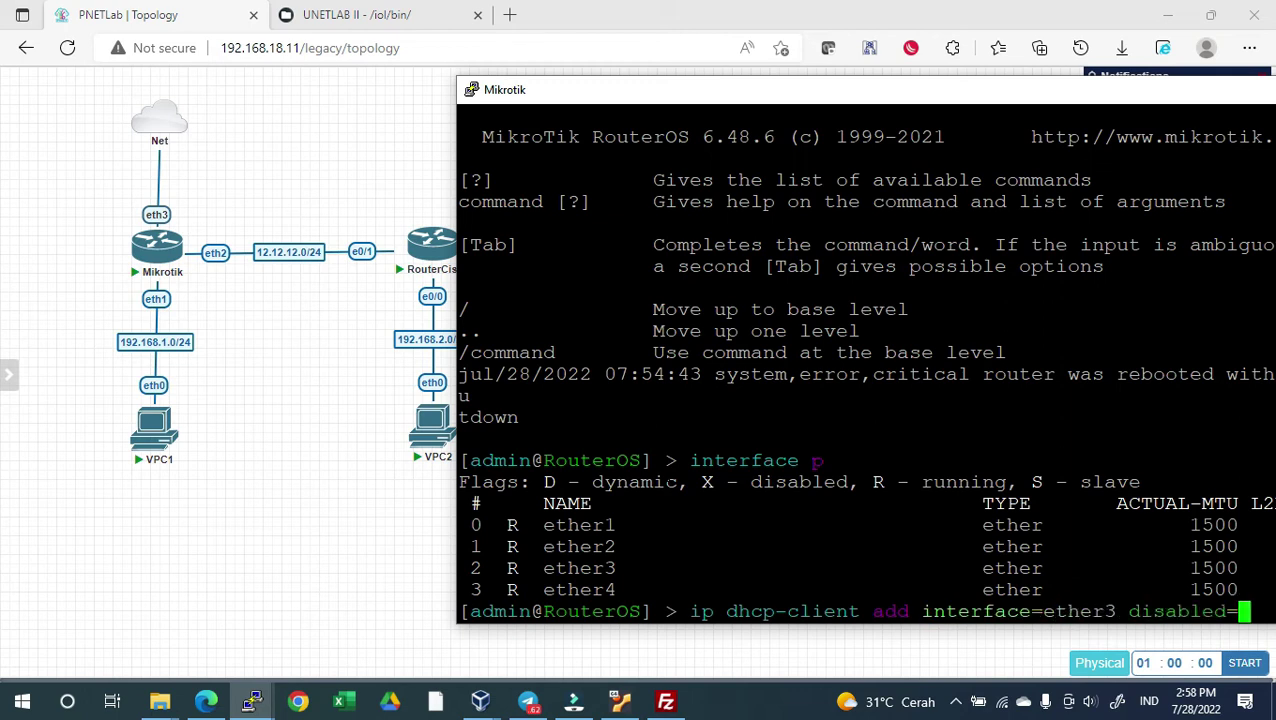
{"action": "type", "text": "no"}
{"action": "key", "text": "Return"}
List the DHCP clients and remove the old ether1 client and the ether3 client
{"action": "left_click_drag", "start_coordinate": [742, 100], "coordinate": [644, 88]}
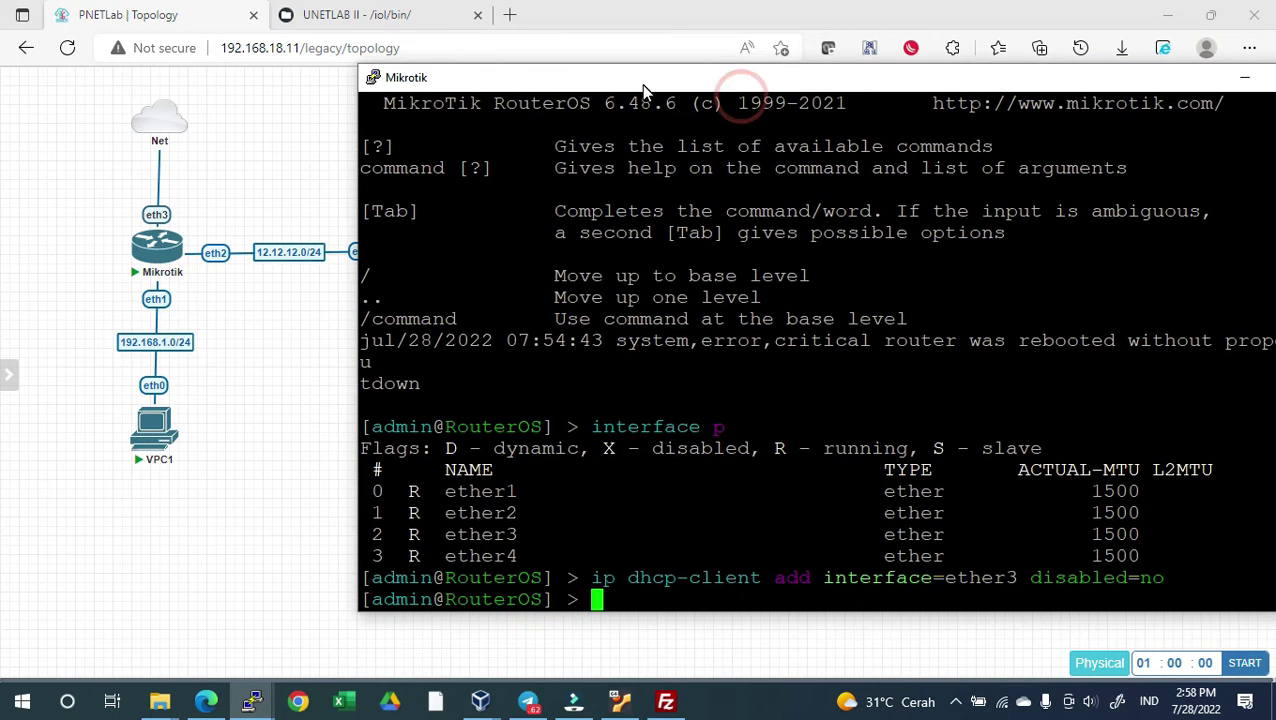
{"action": "type", "text": "ip dhcp-client p"}
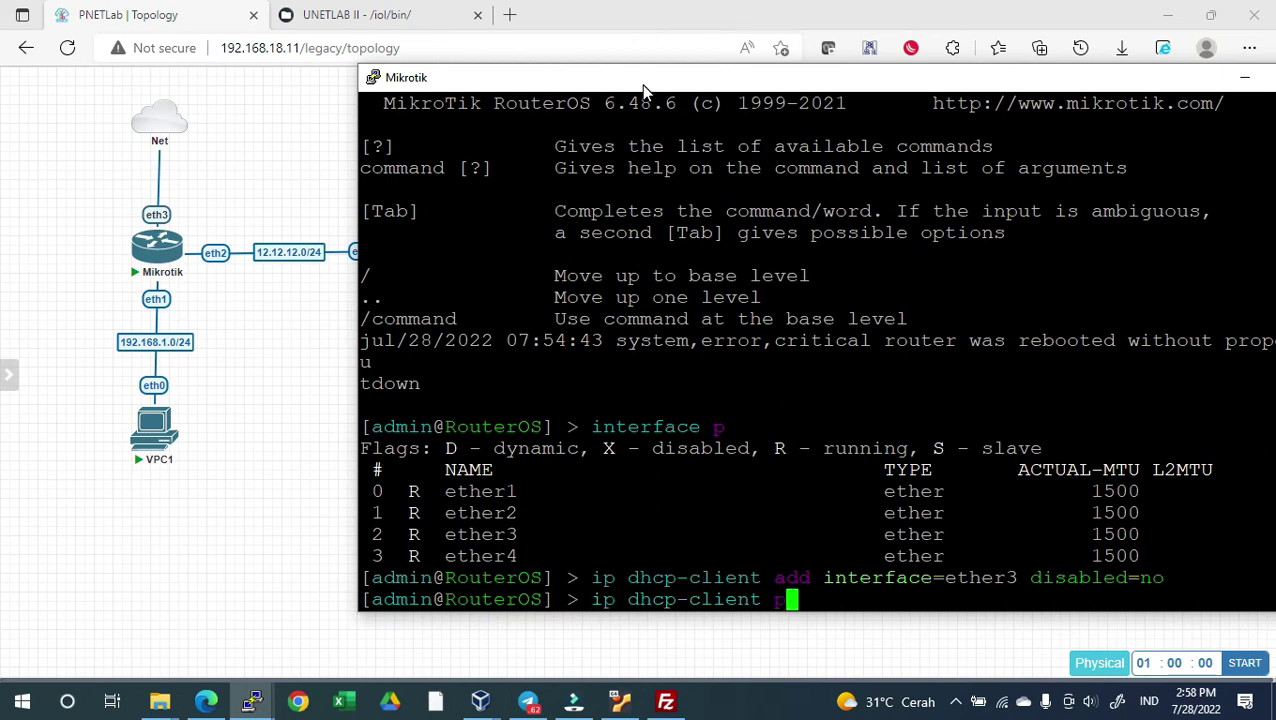
{"action": "key", "text": "Return"}
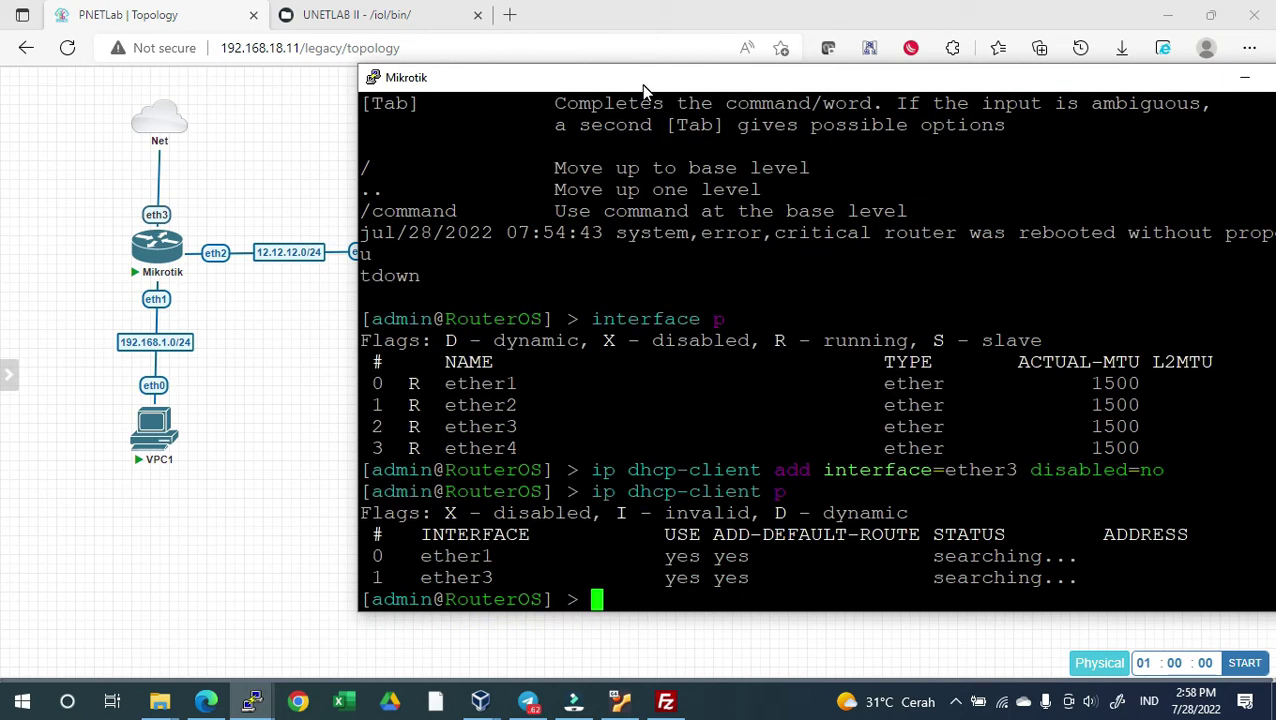
{"action": "type", "text": "ip dhcp-client "}
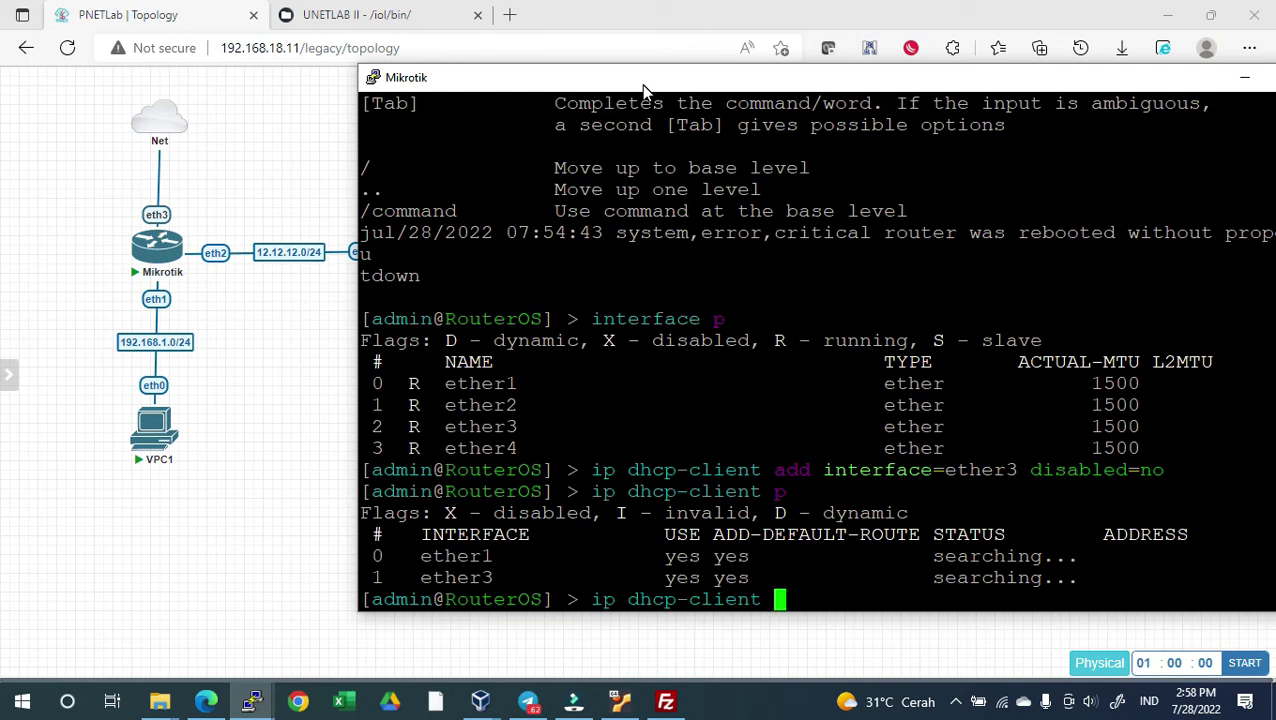
{"action": "type", "text": "remove "}
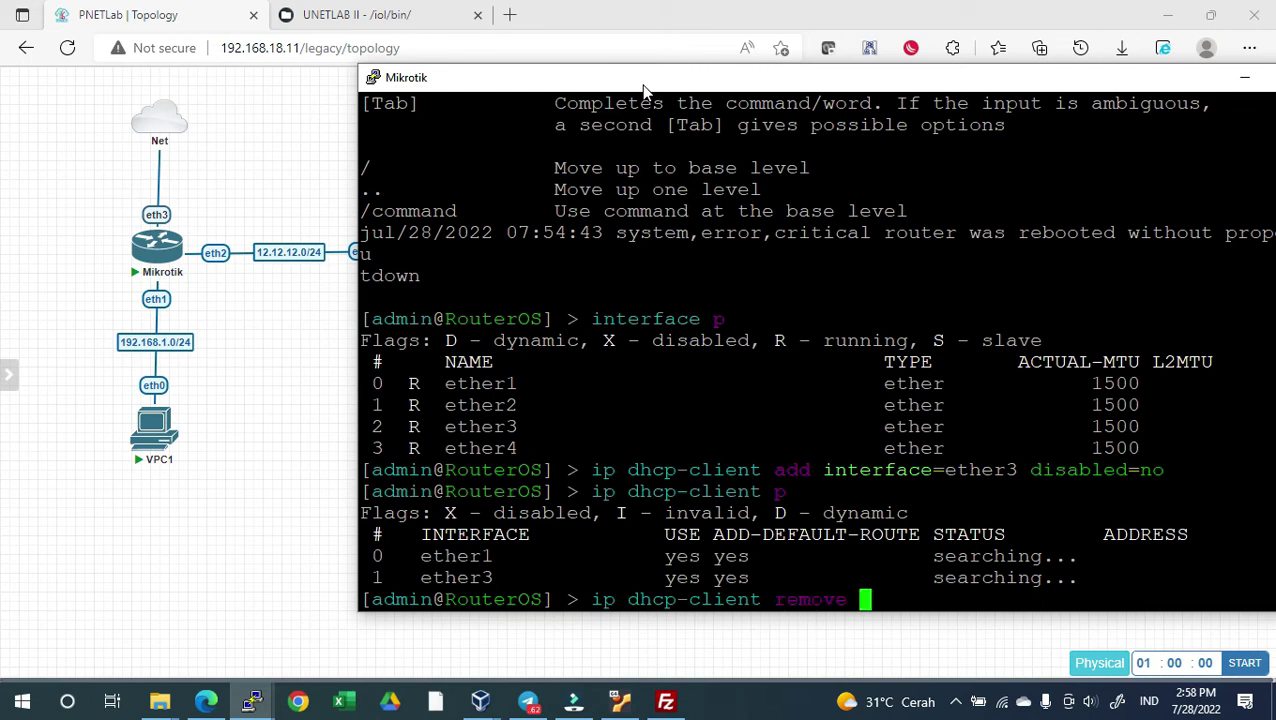
{"action": "type", "text": "0"}
{"action": "key", "text": "Return"}
{"action": "key", "text": "Up"}
{"action": "key", "text": "Up"}
{"action": "key", "text": "Return"}
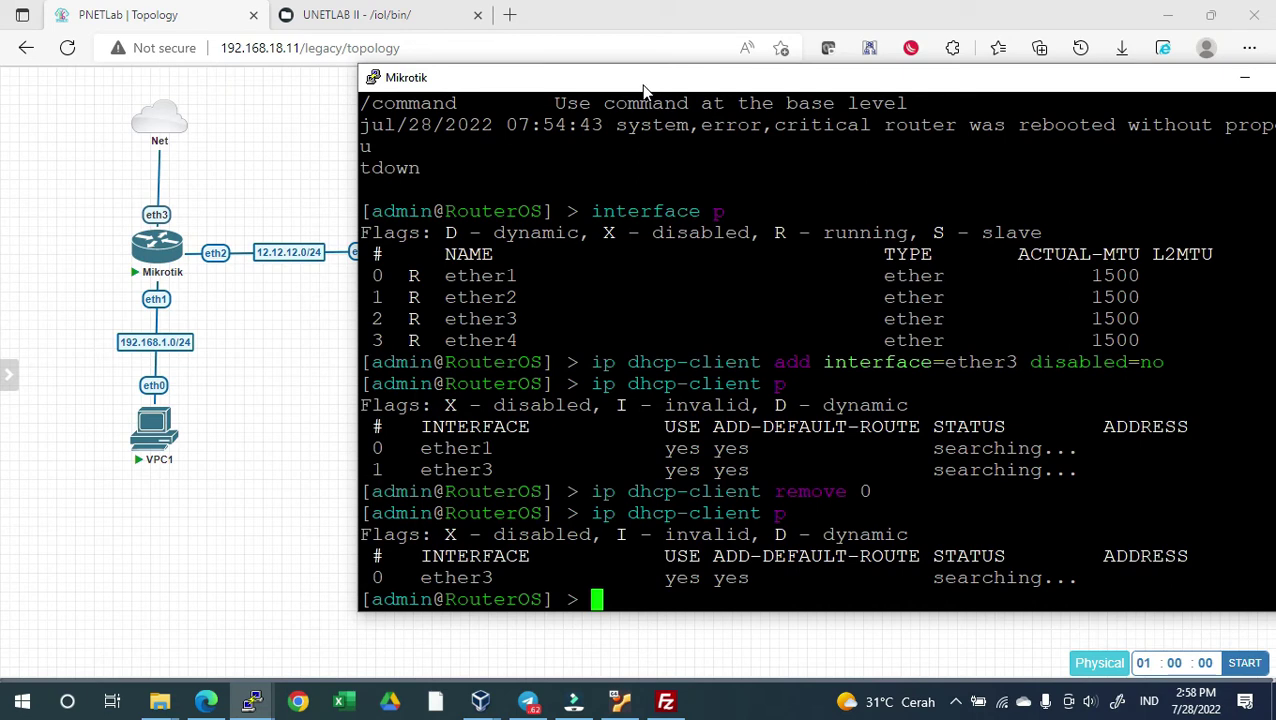
{"action": "key", "text": "Up"}
{"action": "key", "text": "Up"}
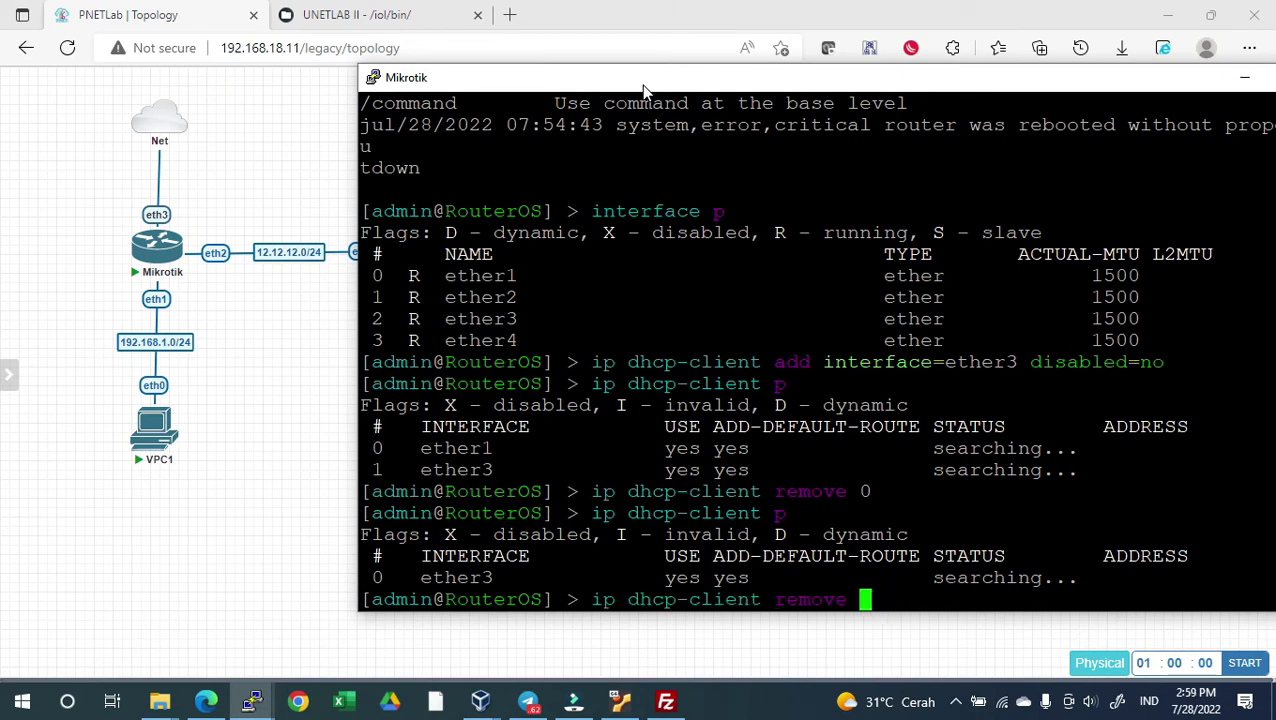
{"action": "key", "text": "Return"}
Check 'ip address p', re-add the ether3 DHCP client, verify it, and close the lab
{"action": "type", "text": "ip address p"}
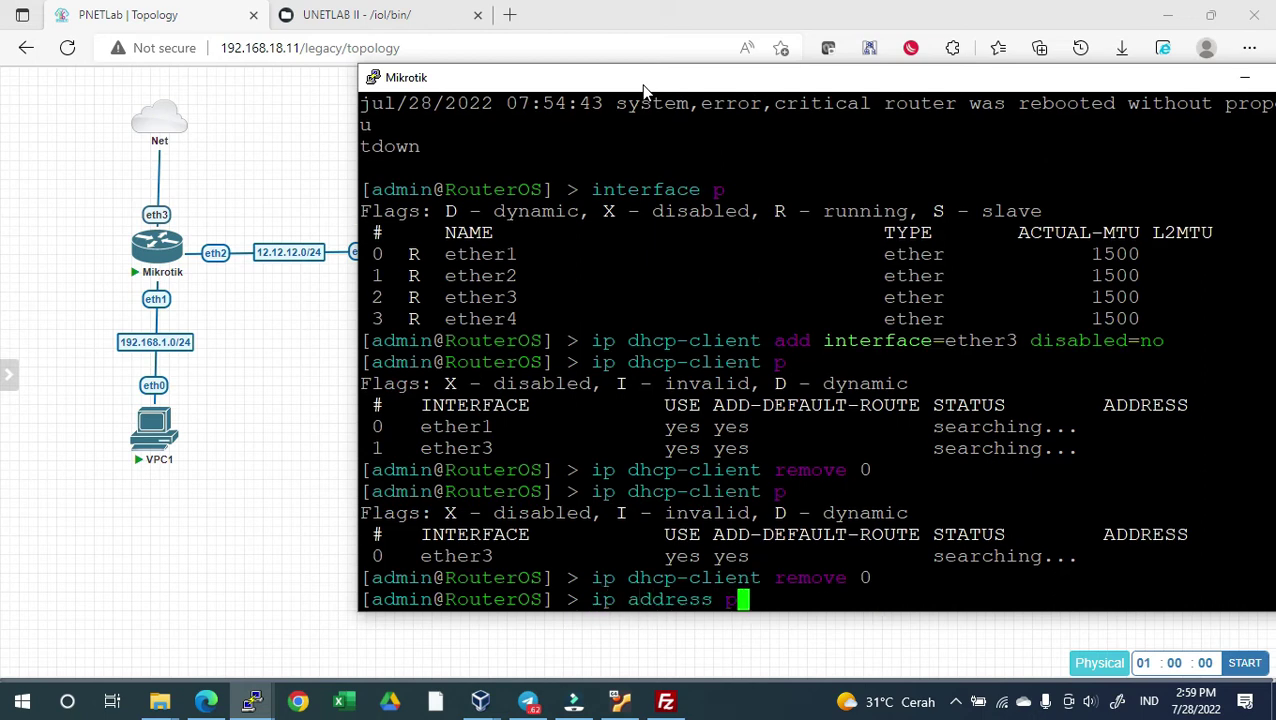
{"action": "key", "text": "Return"}
{"action": "key", "text": "Up"}
{"action": "key", "text": "Up"}
{"action": "key", "text": "Up"}
{"action": "key", "text": "Up"}
{"action": "key", "text": "Up"}
{"action": "key", "text": "Up"}
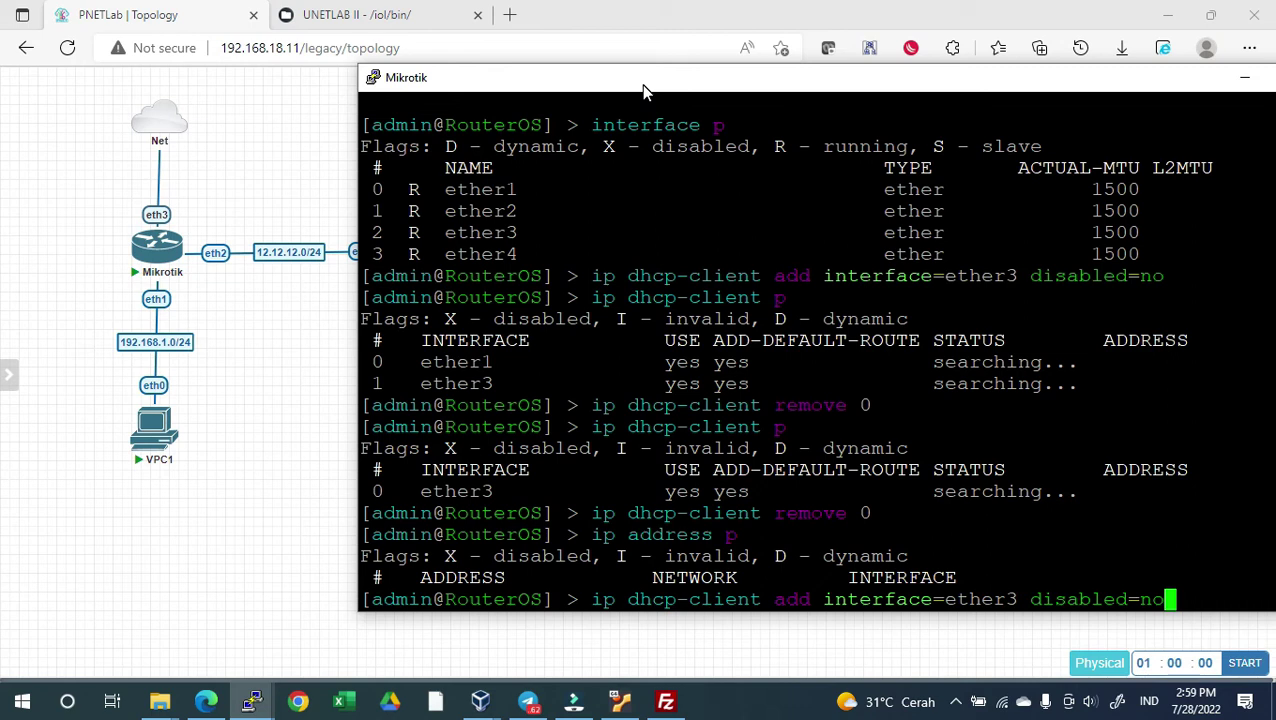
{"action": "key", "text": "Return"}
{"action": "key", "text": "Up"}
{"action": "key", "text": "Up"}
{"action": "key", "text": "Up"}
{"action": "key", "text": "Up"}
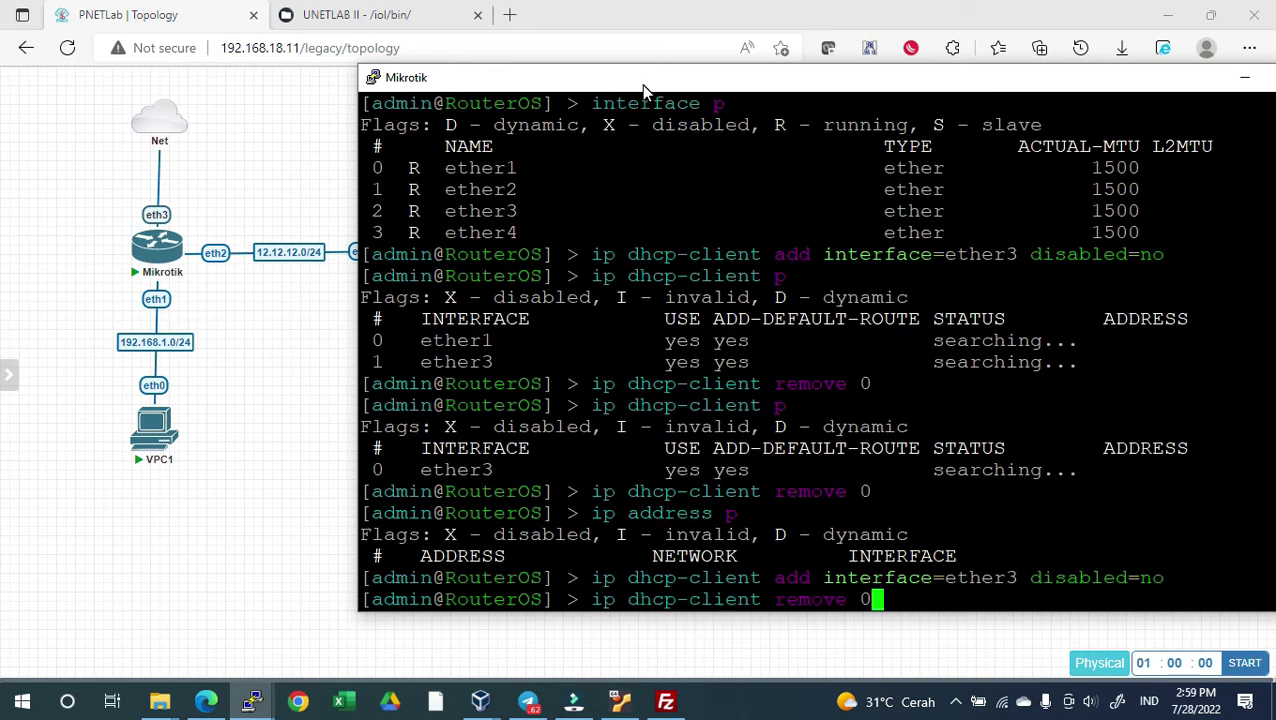
{"action": "key", "text": "Return"}
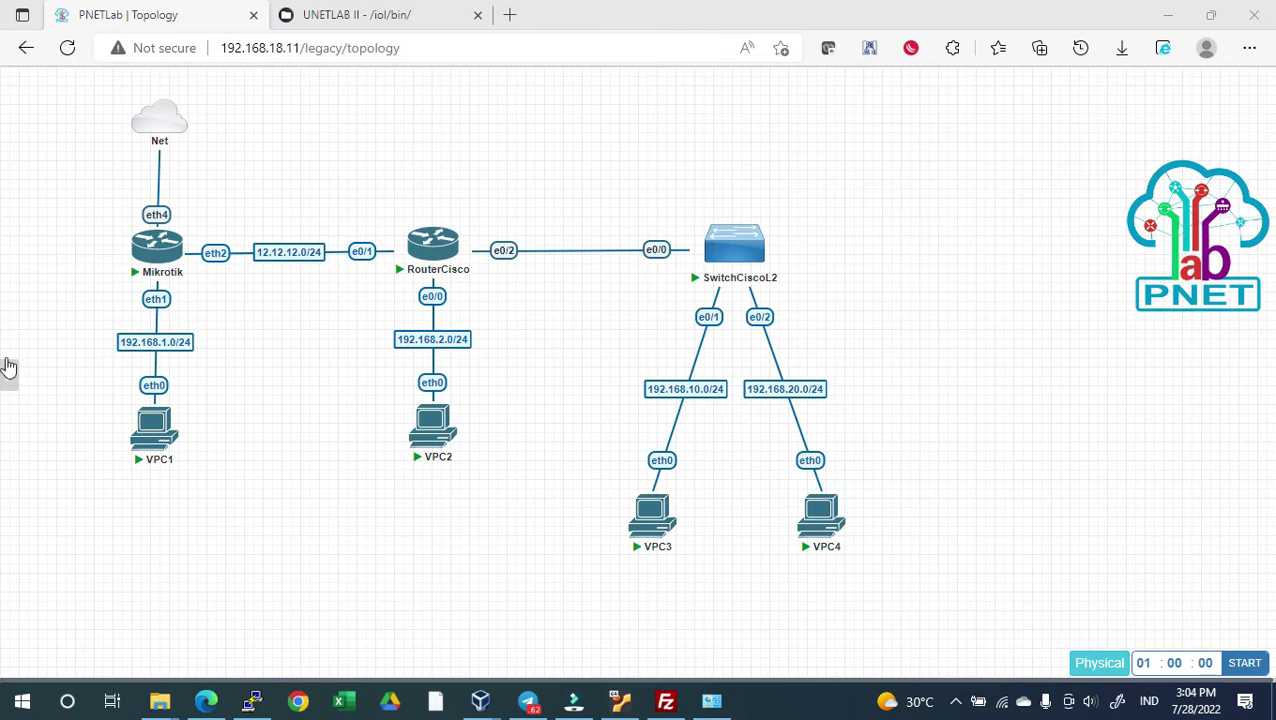
{"action": "mouse_move", "coordinate": [9, 370]}
{"action": "left_click", "coordinate": [12, 306]}
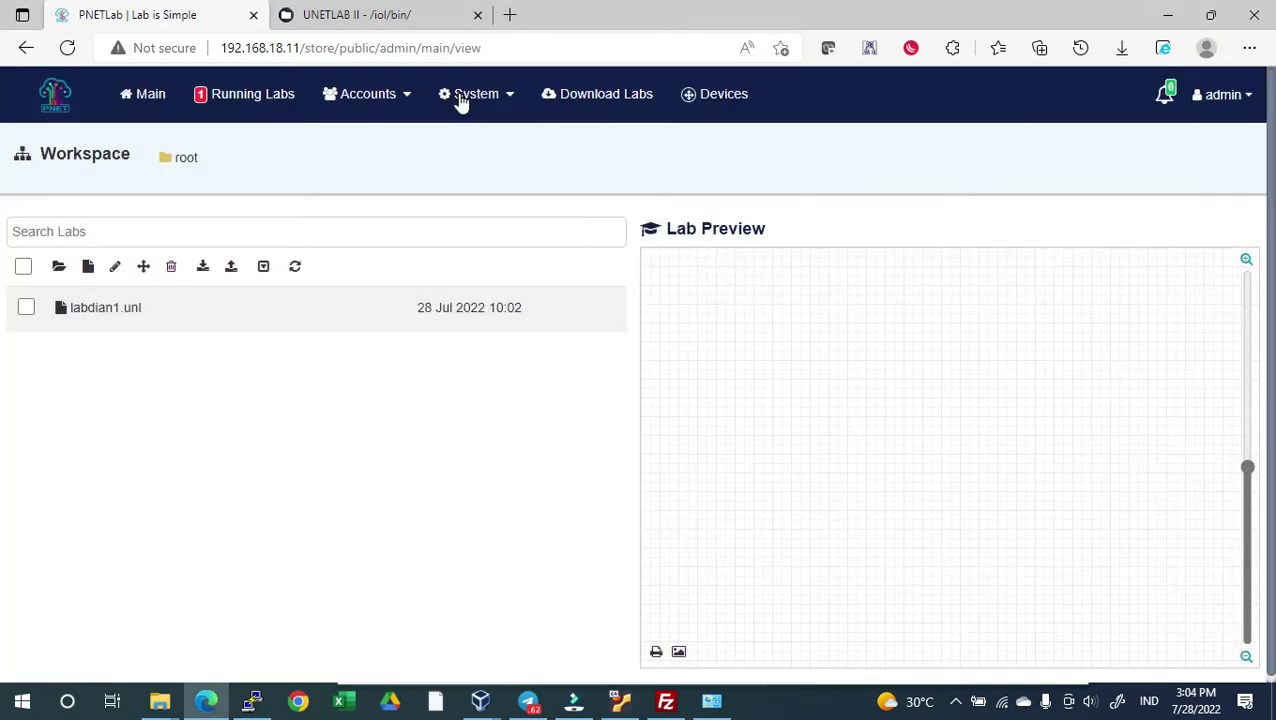
Restart the NAT Cloud service from System Settings
{"action": "left_click", "coordinate": [460, 97]}
{"action": "left_click", "coordinate": [483, 224]}
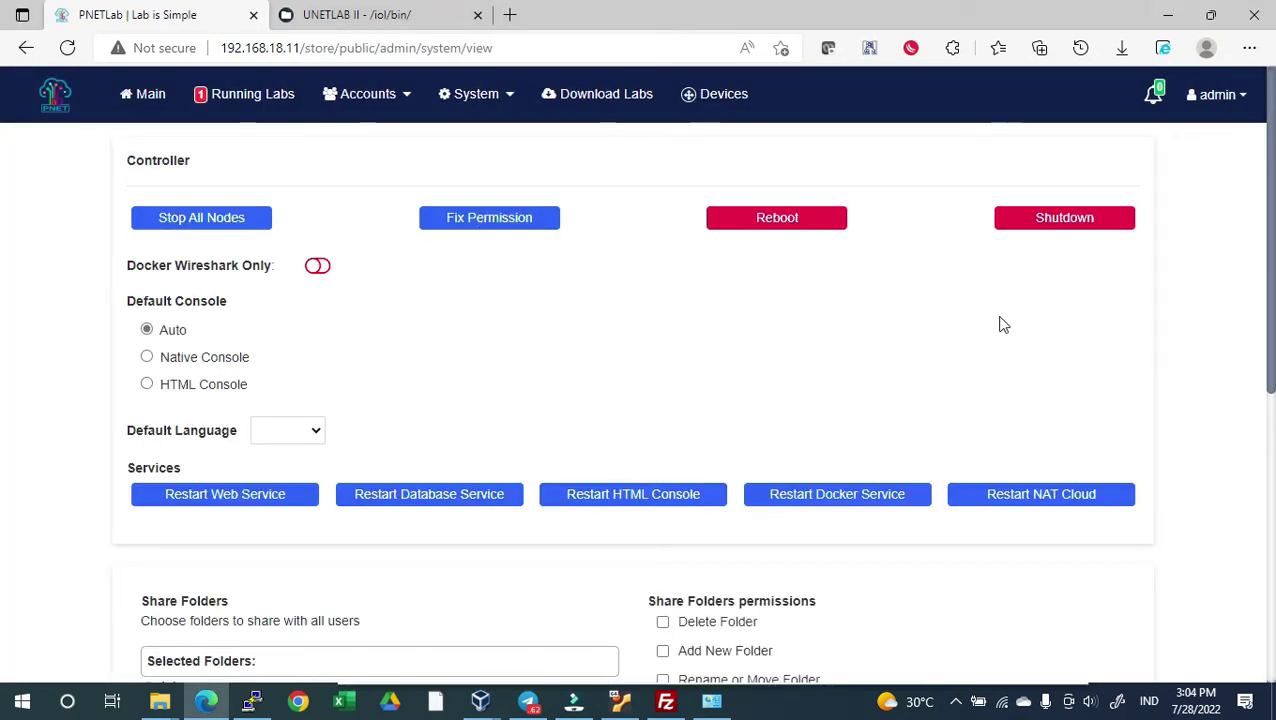
{"action": "left_click", "coordinate": [1038, 500]}
{"action": "left_click", "coordinate": [612, 477]}
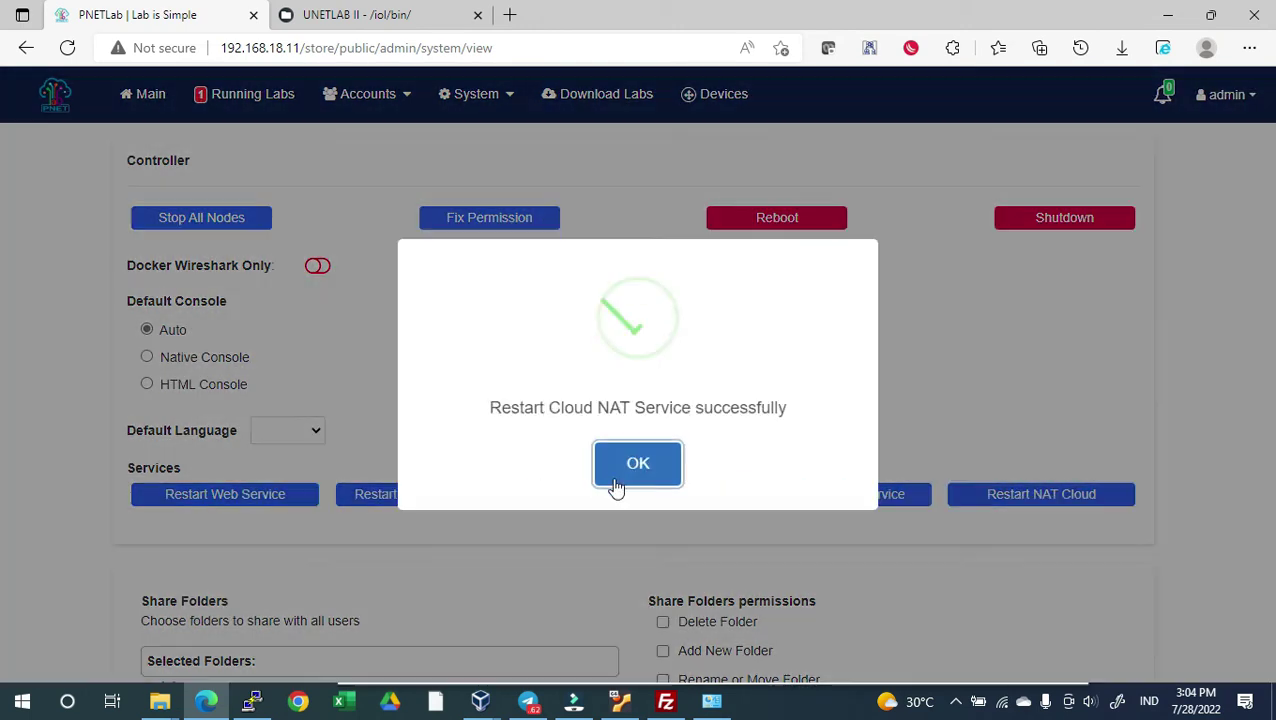
{"action": "left_click", "coordinate": [625, 473]}
Reopen labdian1.unl from Running Lab Sessions
{"action": "left_click", "coordinate": [287, 101]}
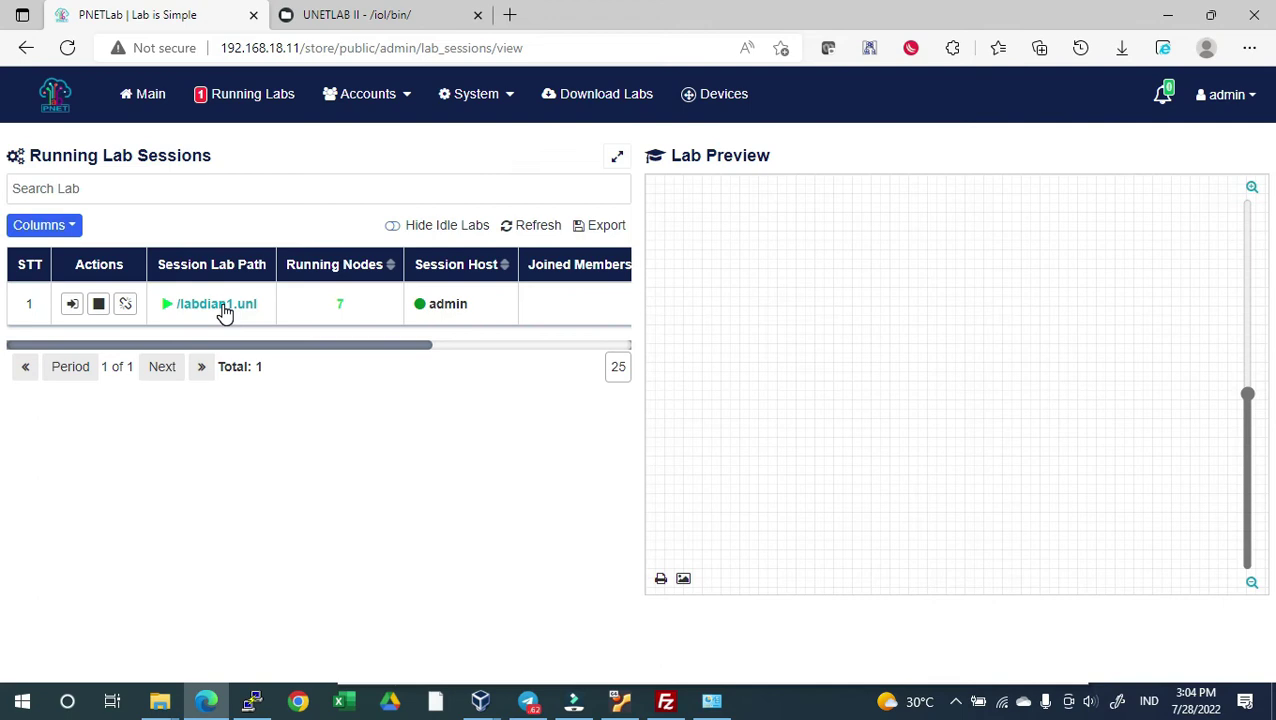
{"action": "left_click", "coordinate": [225, 312]}
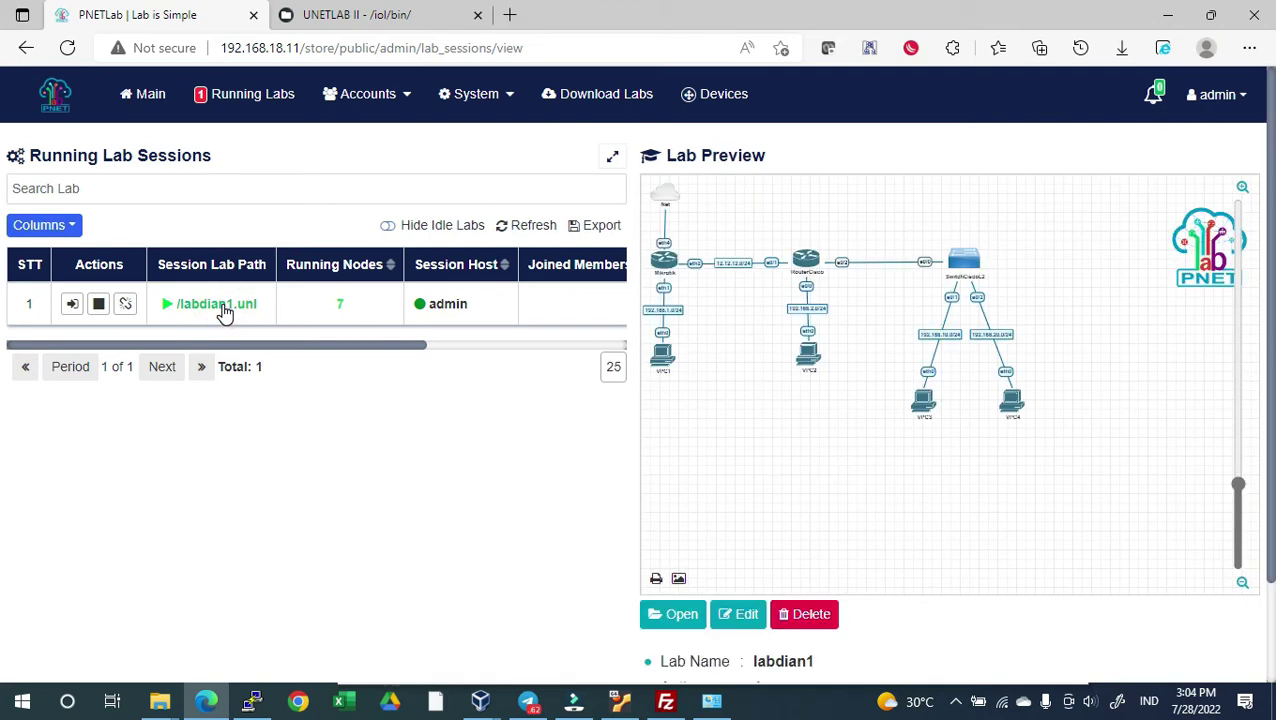
{"action": "left_click", "coordinate": [676, 613]}
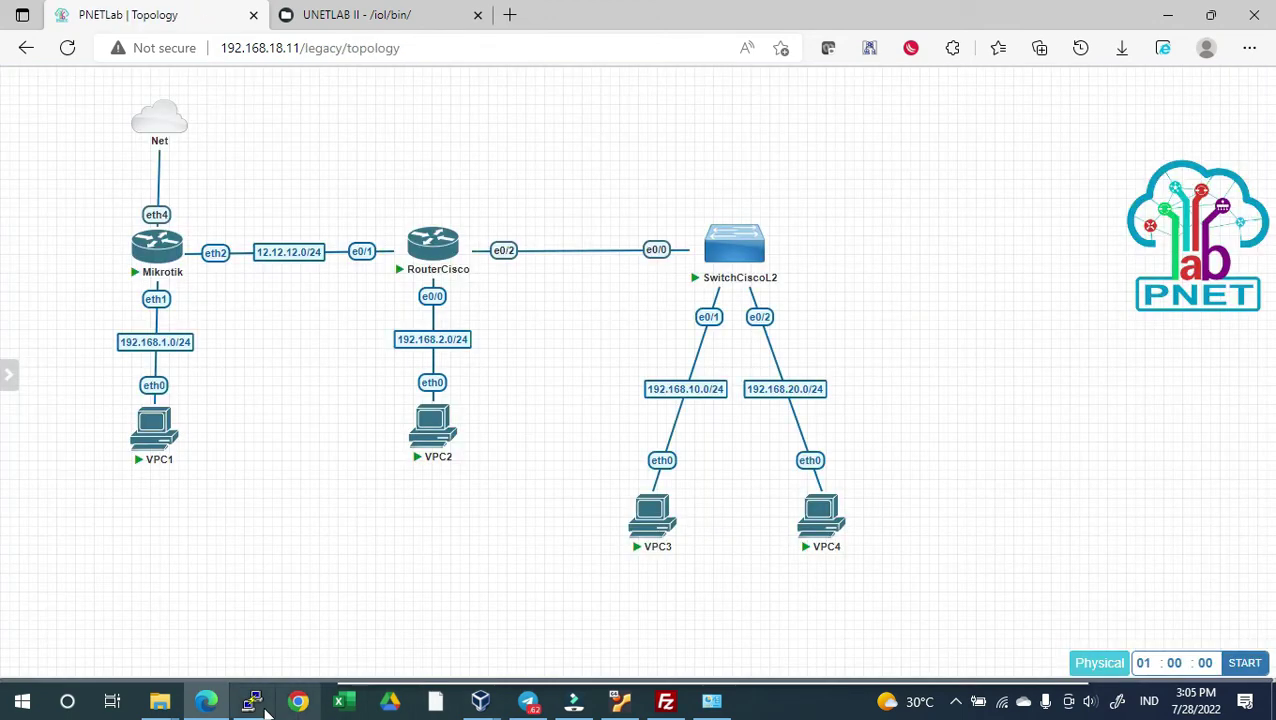
Open the Mikrotik router's PuTTY console and set its terminal font to 14 point
{"action": "left_click", "coordinate": [157, 235]}
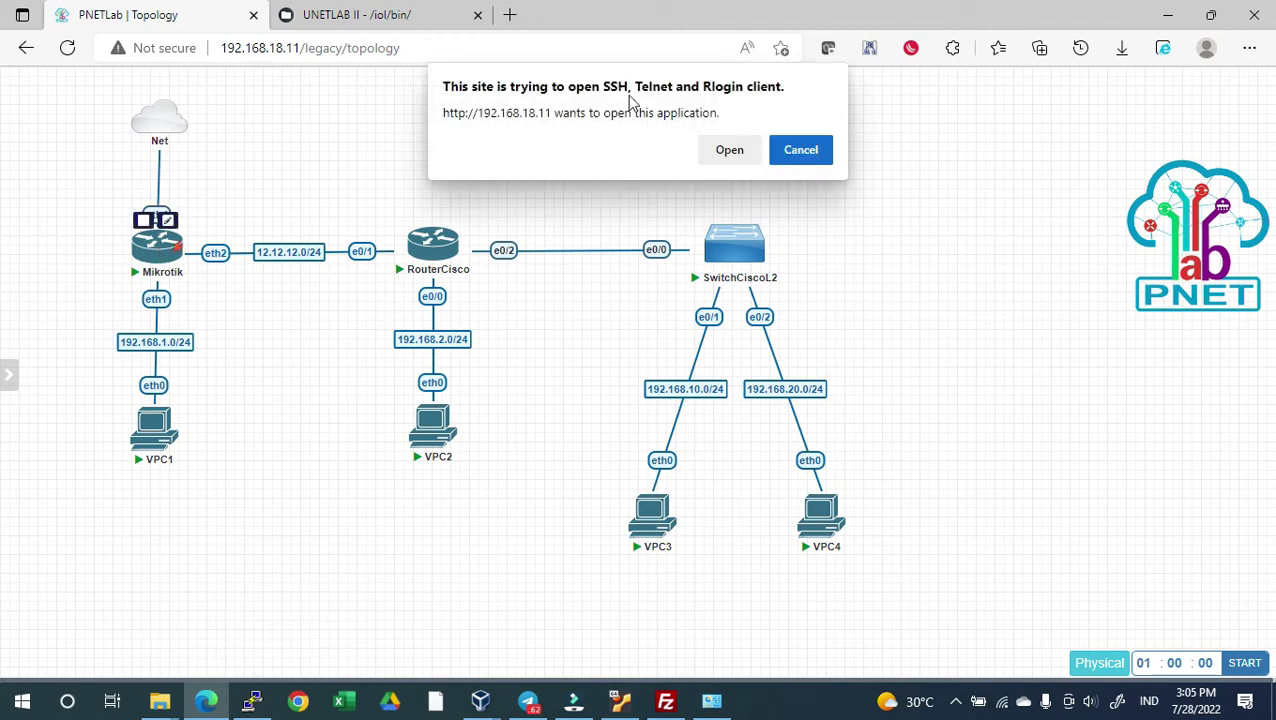
{"action": "left_click", "coordinate": [706, 158]}
{"action": "right_click", "coordinate": [456, 45]}
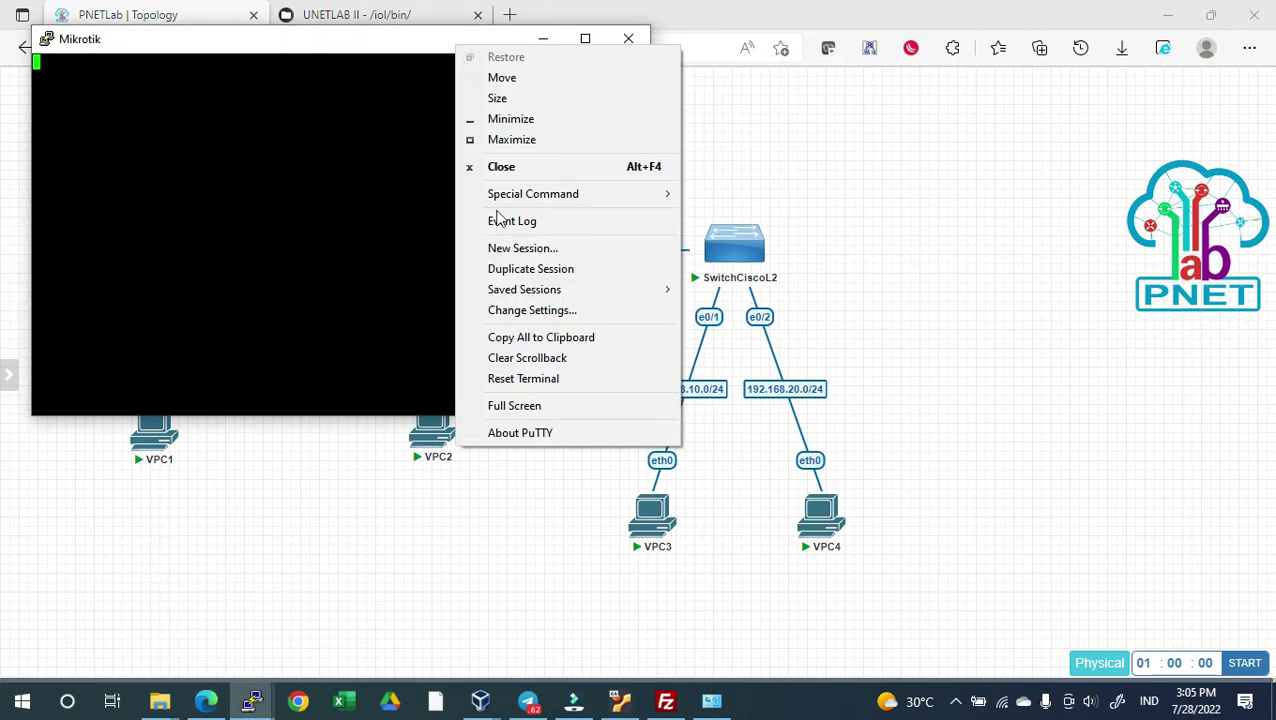
{"action": "left_click", "coordinate": [505, 310]}
{"action": "left_click", "coordinate": [500, 312]}
{"action": "left_click", "coordinate": [783, 339]}
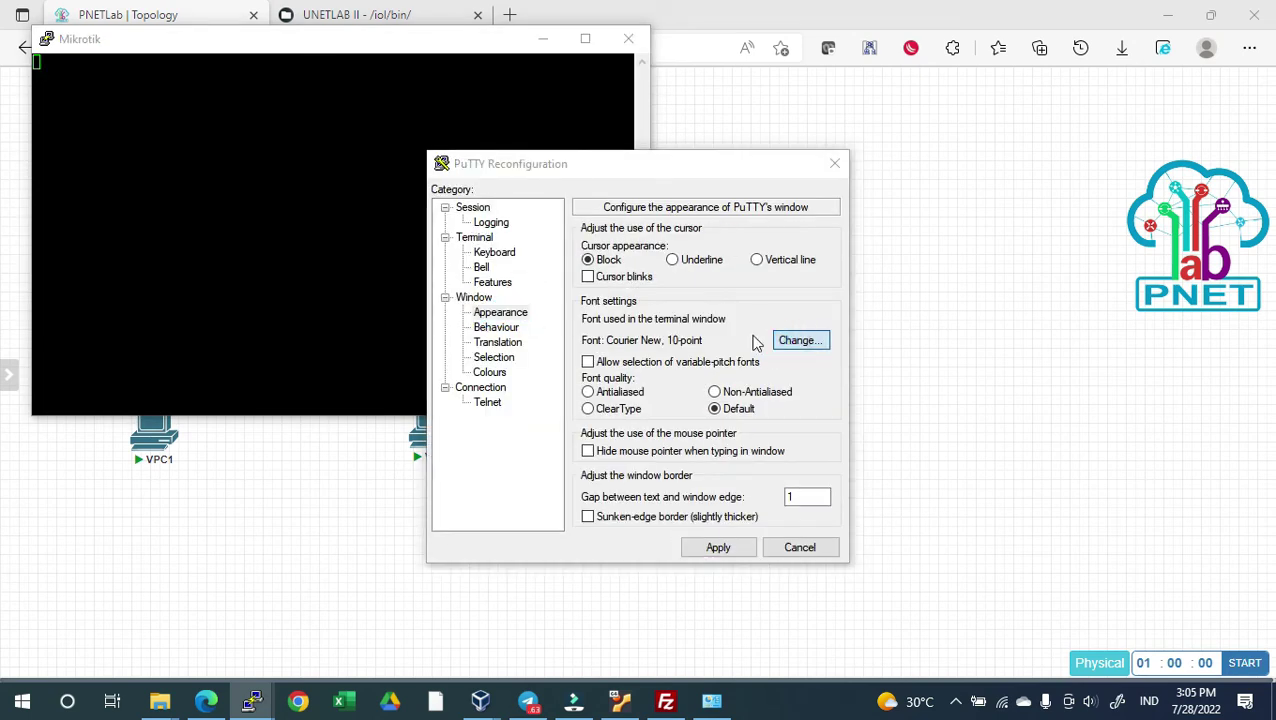
{"action": "left_click", "coordinate": [797, 359]}
{"action": "left_click", "coordinate": [724, 649]}
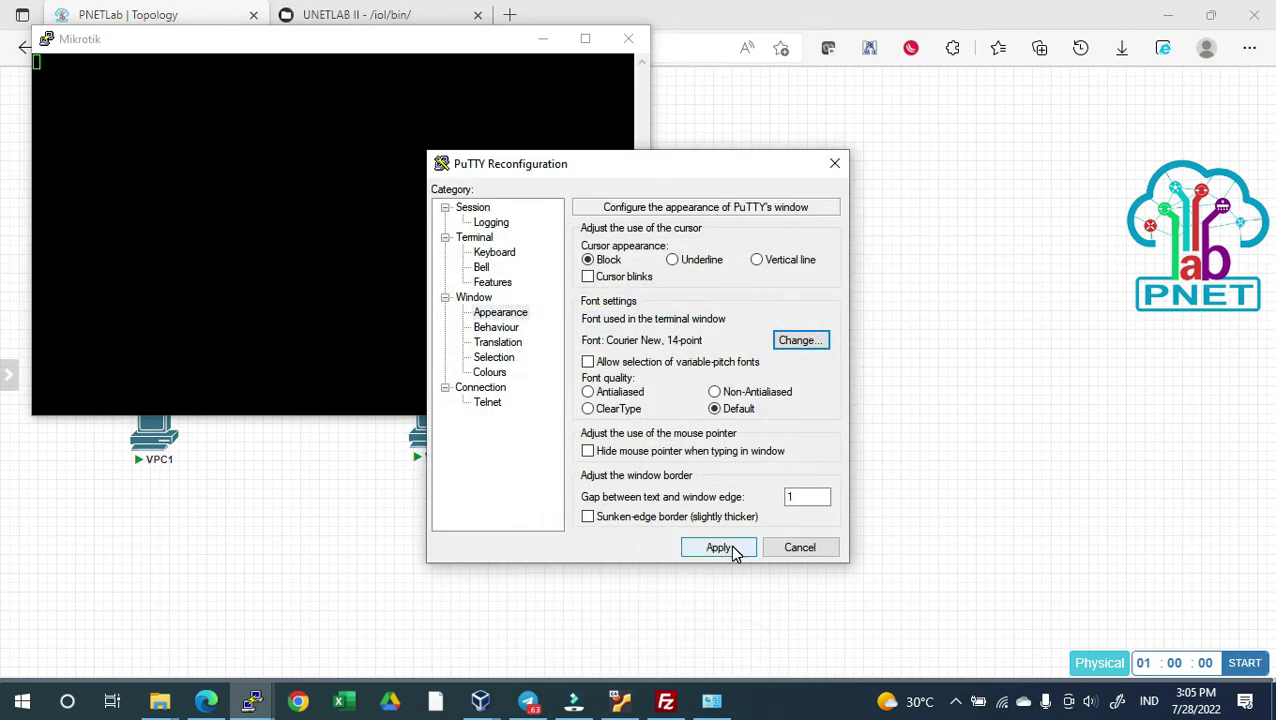
{"action": "left_click", "coordinate": [722, 549]}
List the DHCP clients and remove the ether3 client entry (remove 0)
{"action": "left_click_drag", "start_coordinate": [515, 43], "coordinate": [822, 108]}
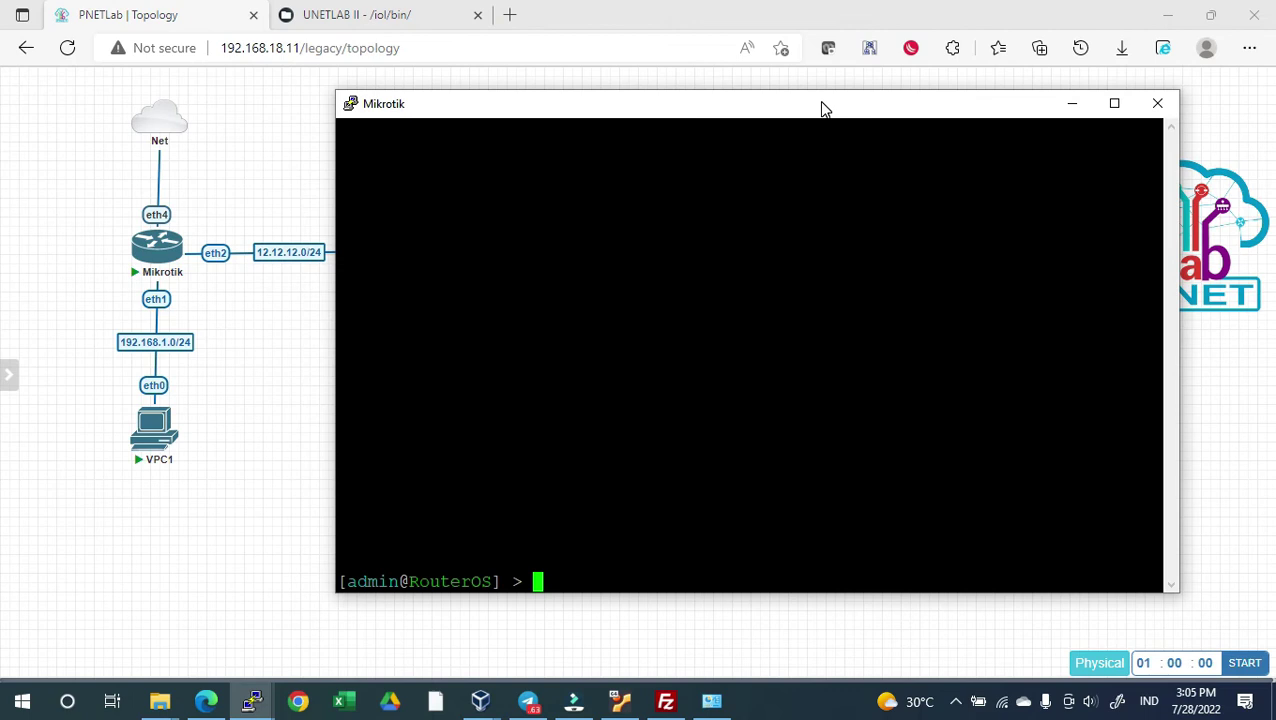
{"action": "type", "text": "ip dhcp-client p"}
{"action": "key", "text": "Return"}
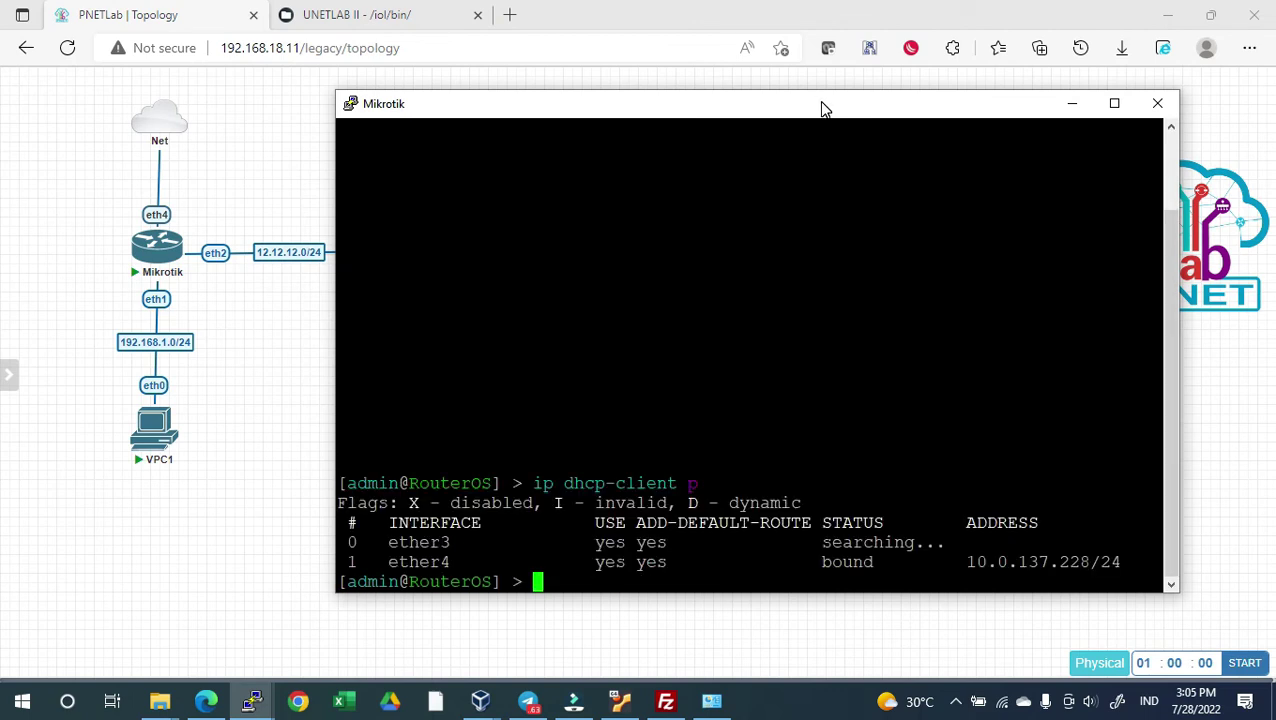
{"action": "key", "text": "Up"}
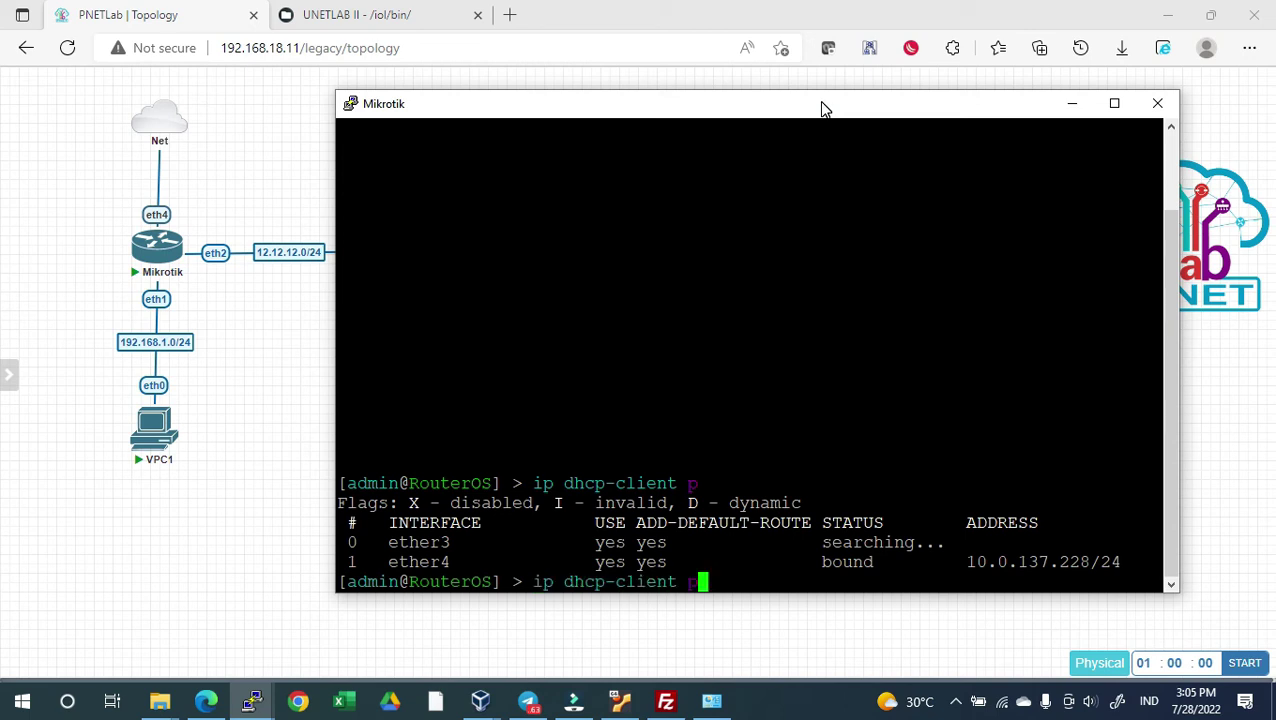
{"action": "key", "text": "BackSpace"}
{"action": "type", "text": "remove 0"}
{"action": "key", "text": "Return"}
Confirm ether4's DHCP address, ping google.com successfully, and begin adding 192.168.1.1/24 to ether1
{"action": "type", "text": "i"}
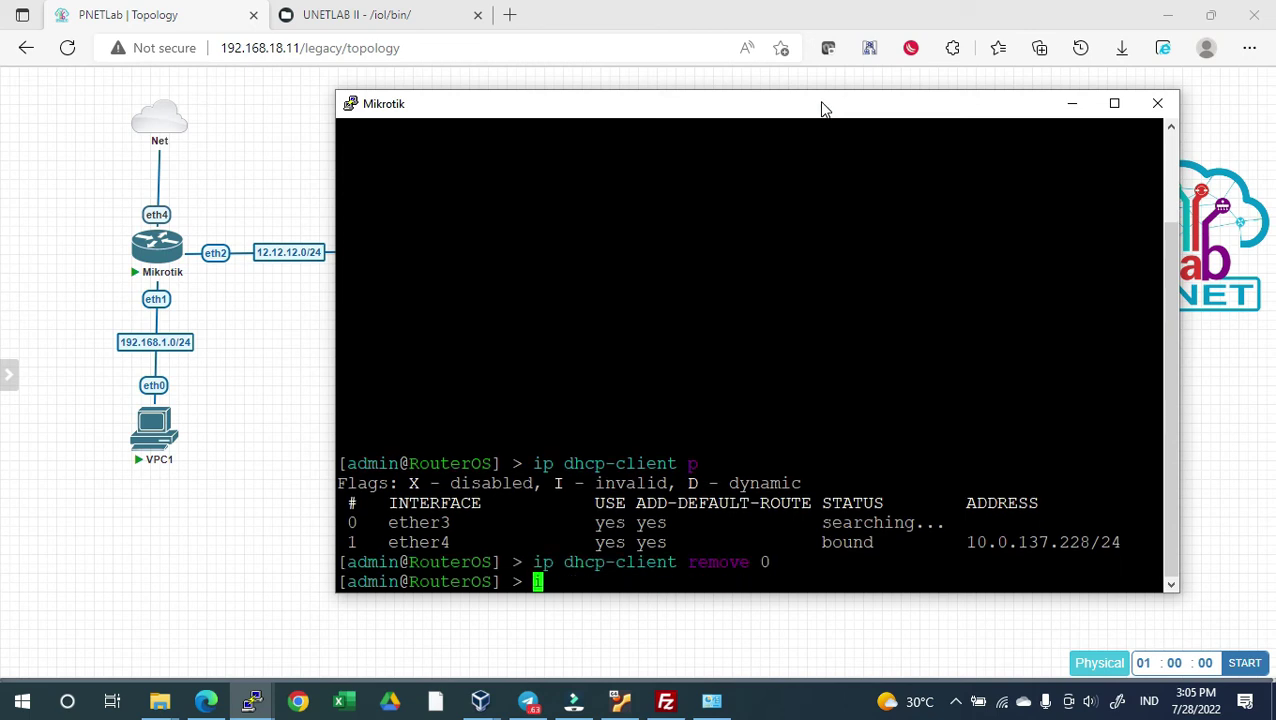
{"action": "type", "text": "p address p"}
{"action": "key", "text": "Return"}
{"action": "type", "text": "ping google.com"}
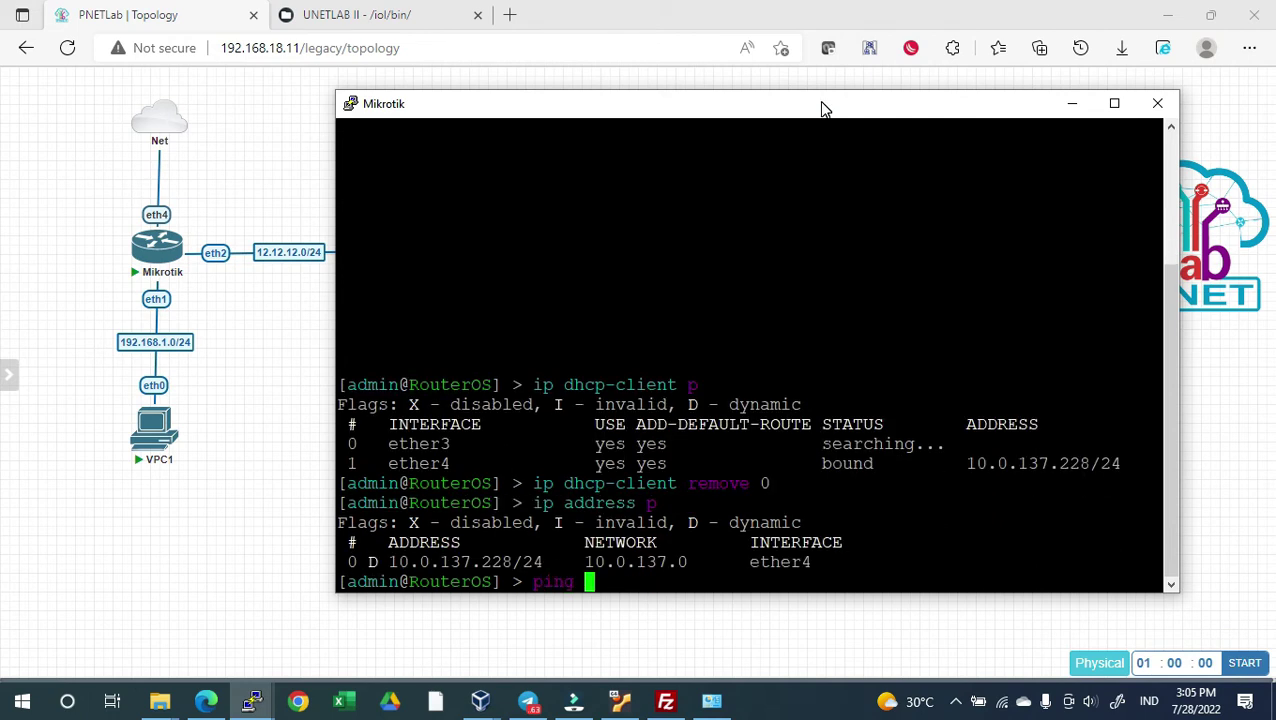
{"action": "key", "text": "Return"}
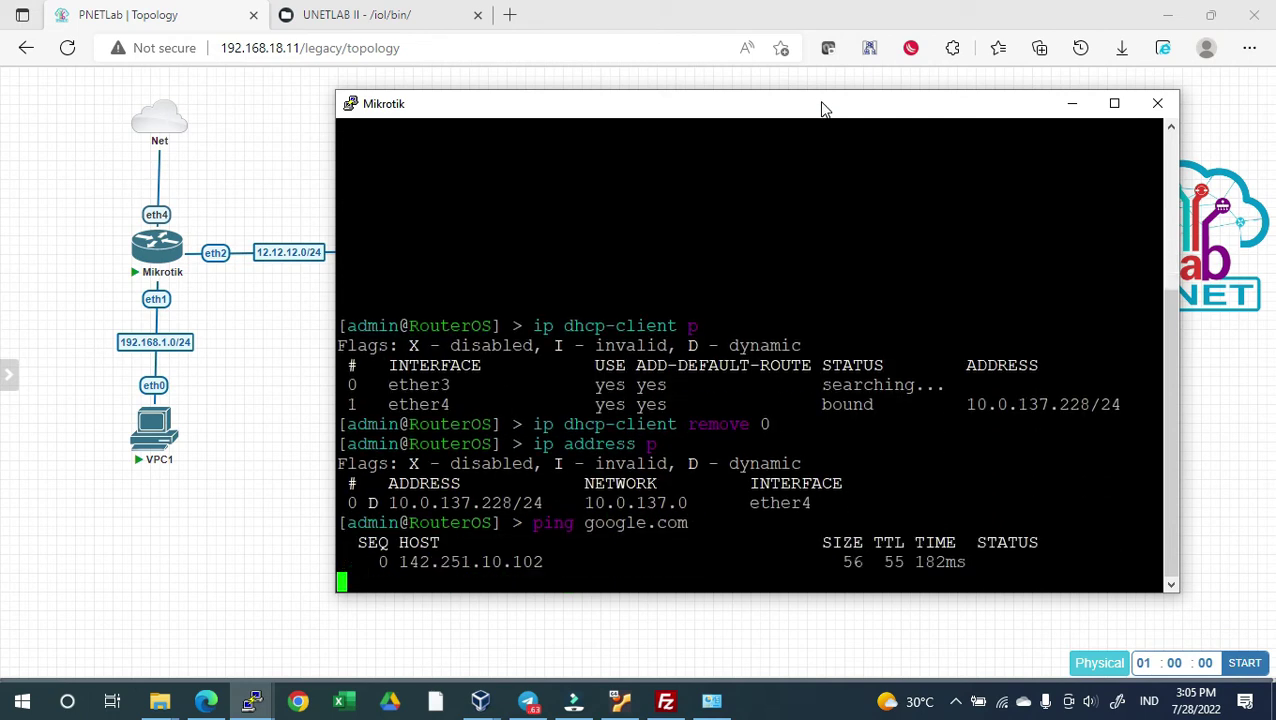
{"action": "key", "text": "ctrl+c"}
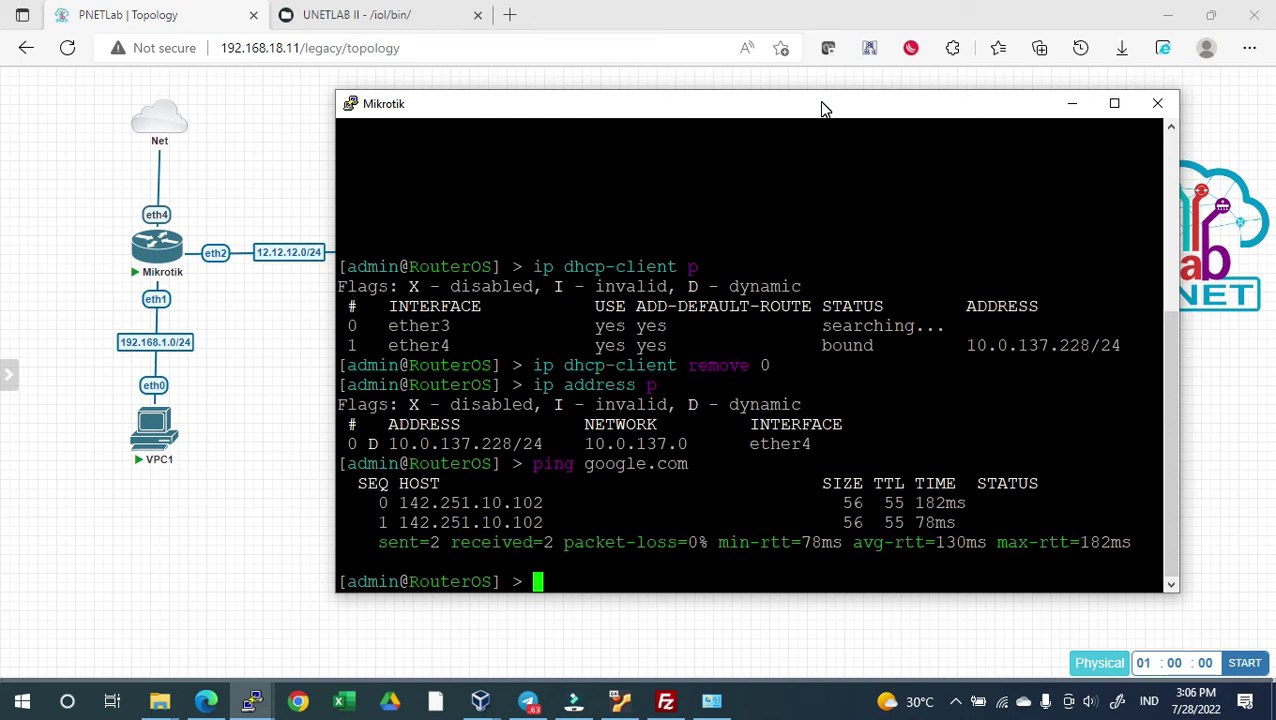
{"action": "type", "text": "ip address add address="}
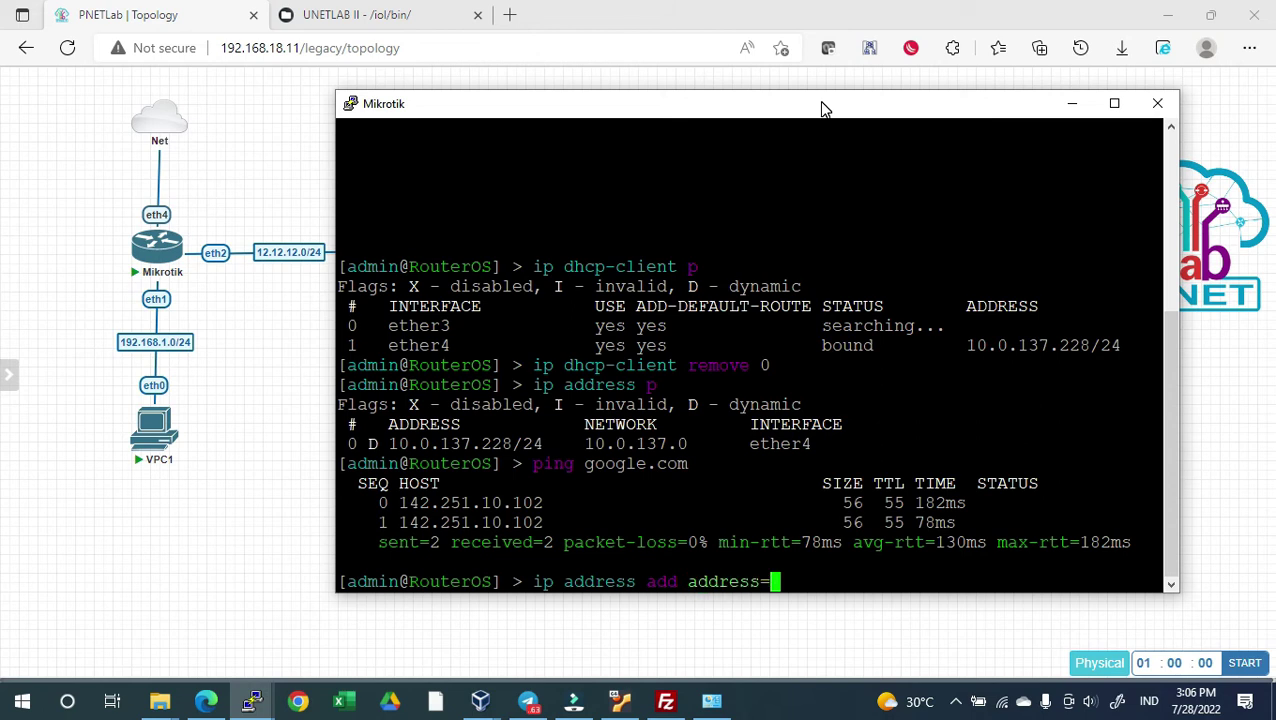
{"action": "type", "text": "192.168.1."}
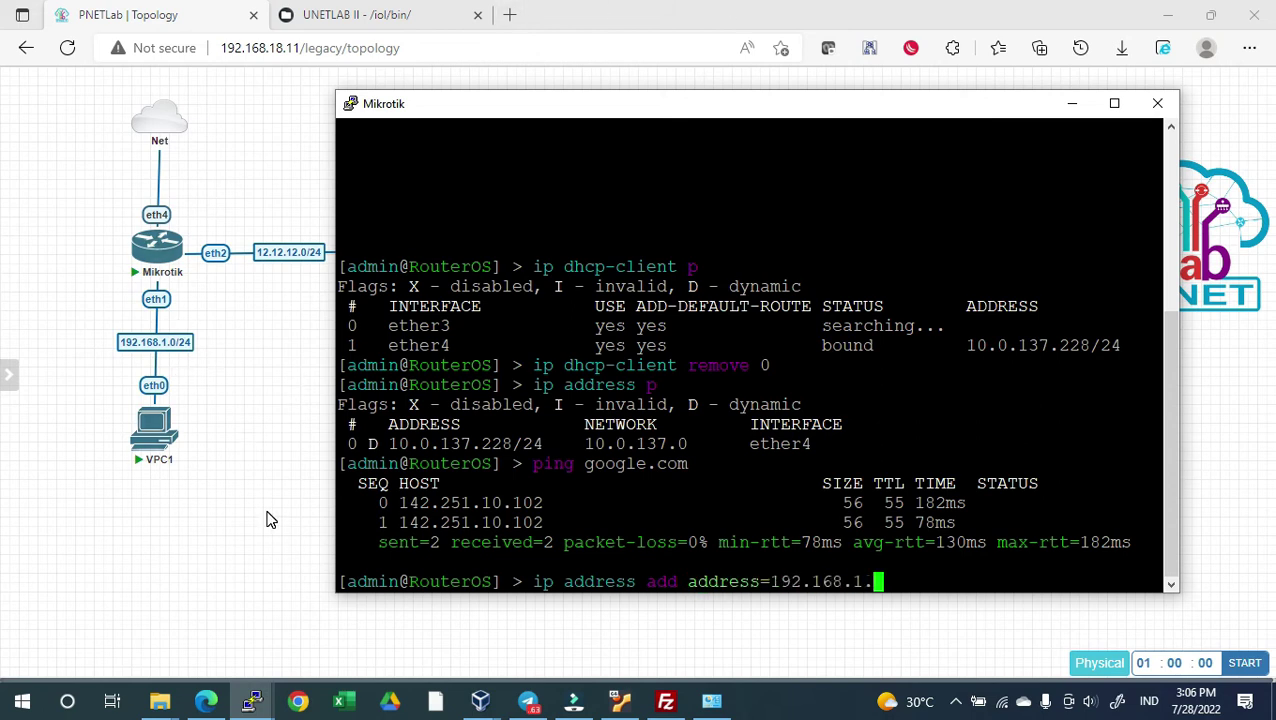
{"action": "type", "text": "1/24 interface=ether"}
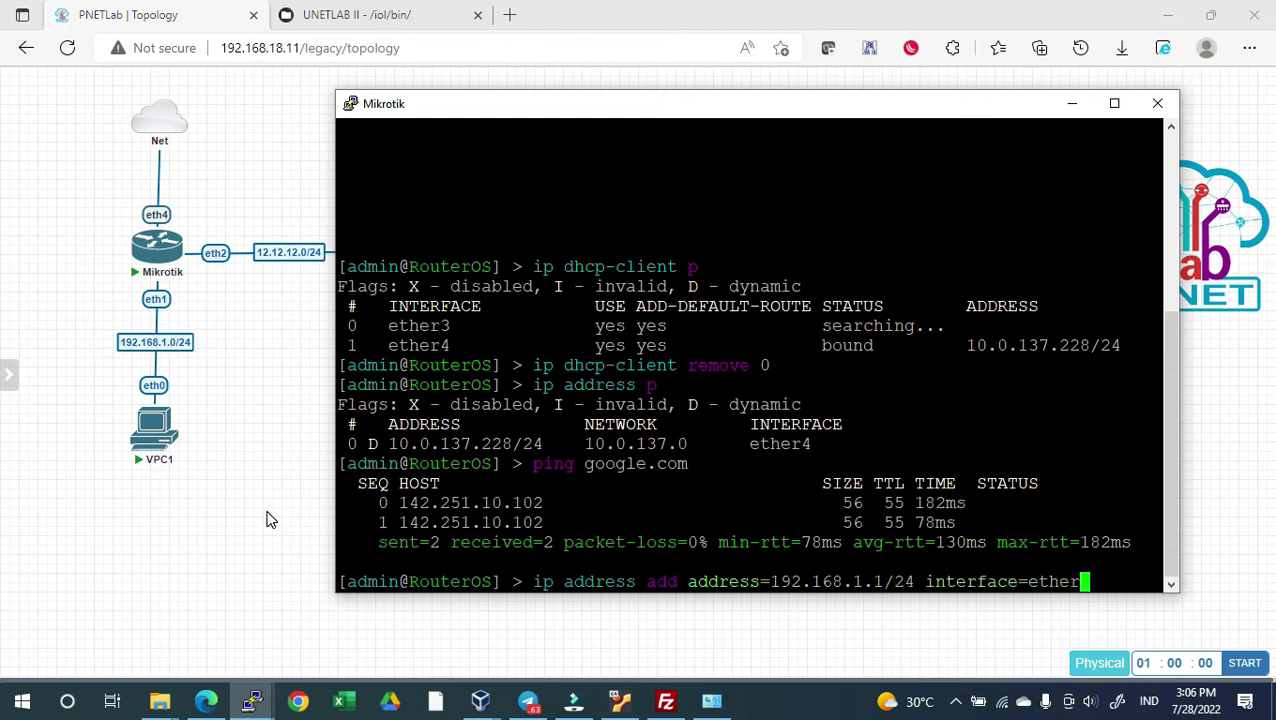
{"action": "type", "text": "1"}
Add 192.168.1.1/24 on ether1 and 12.12.12.1/24 on ether2, then return to the lab topology
{"action": "key", "text": "Return"}
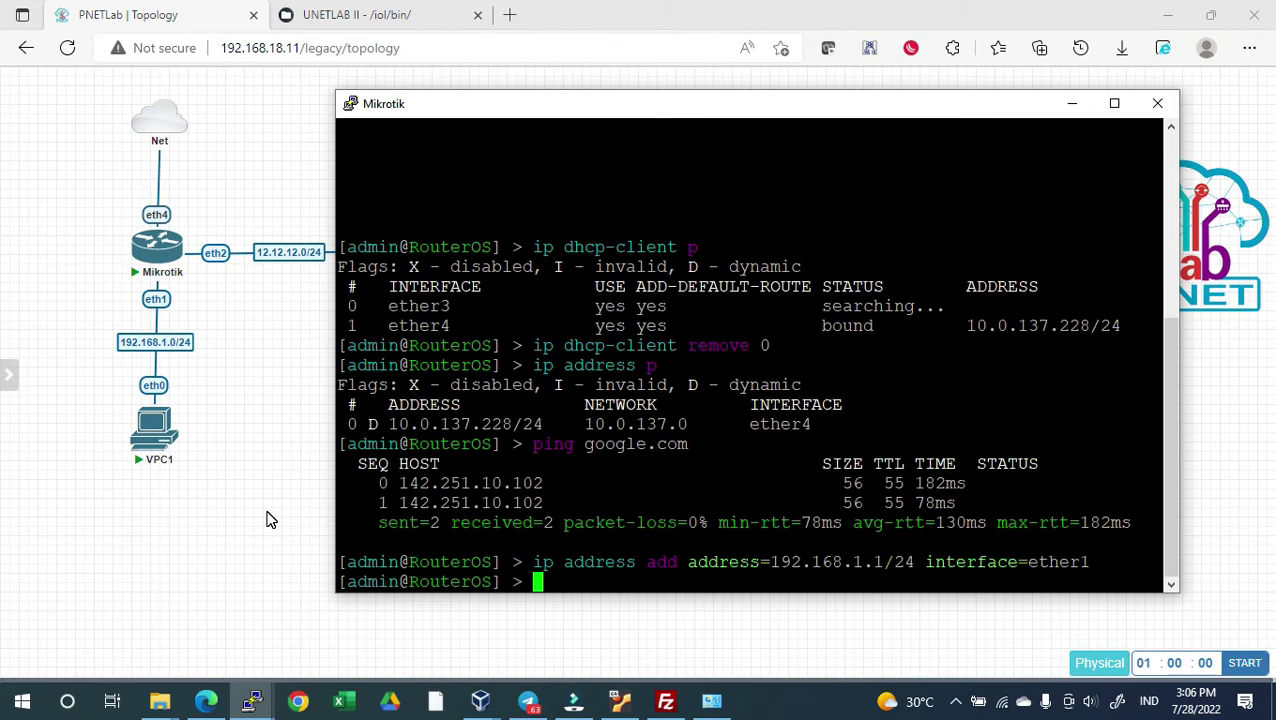
{"action": "type", "text": "ip address add a"}
{"action": "key", "text": "Tab"}
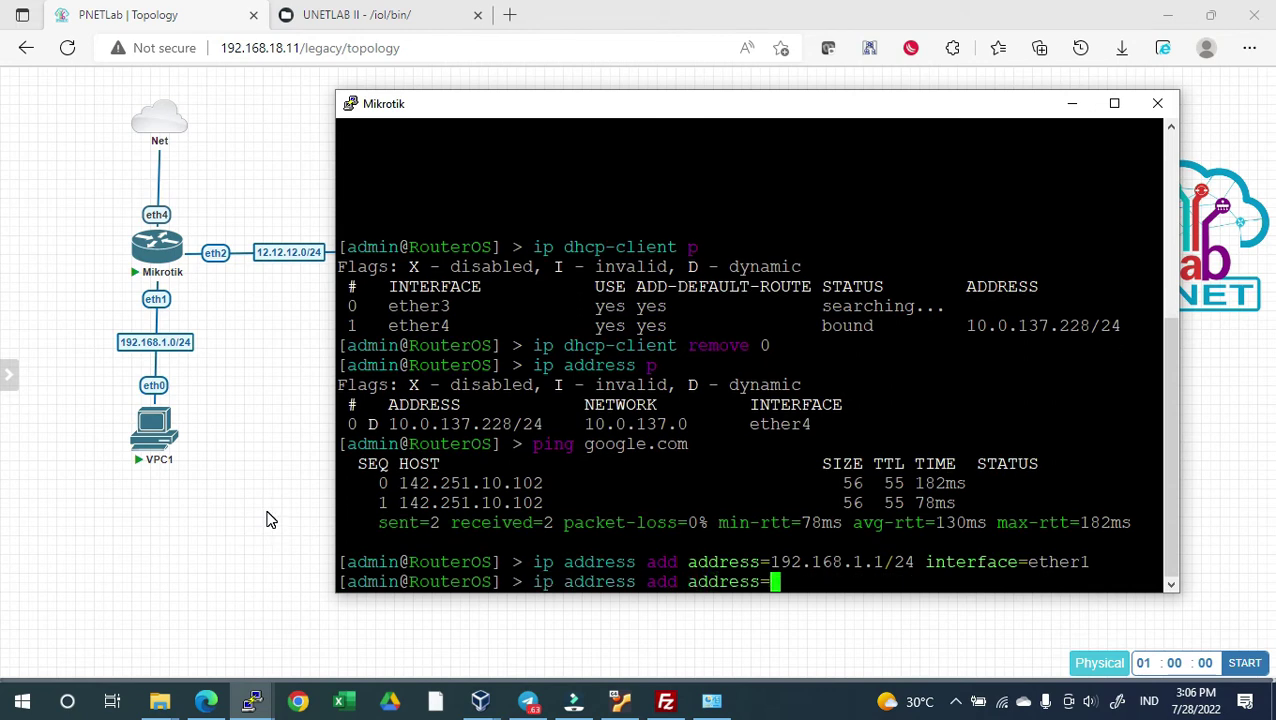
{"action": "type", "text": "12"}
{"action": "type", "text": ".12.12.1/24 i"}
{"action": "key", "text": "Tab"}
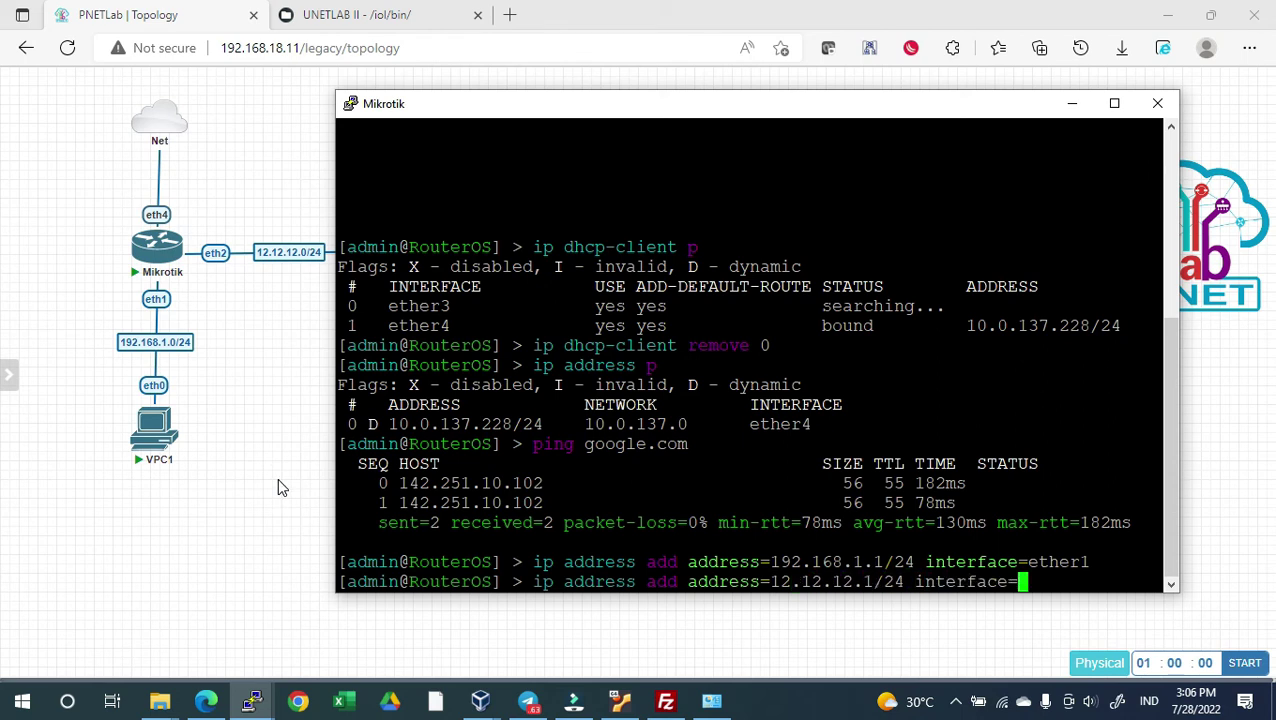
{"action": "type", "text": "ether2"}
{"action": "key", "text": "Return"}
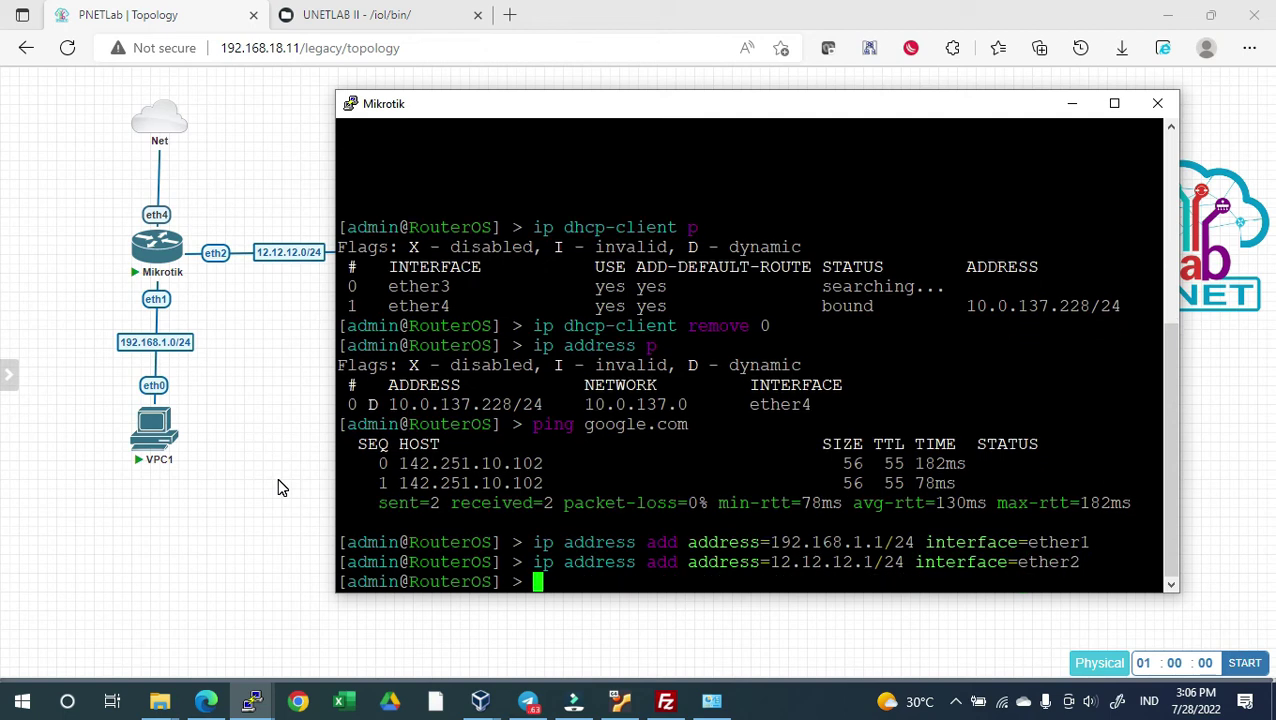
{"action": "left_click", "coordinate": [245, 456]}
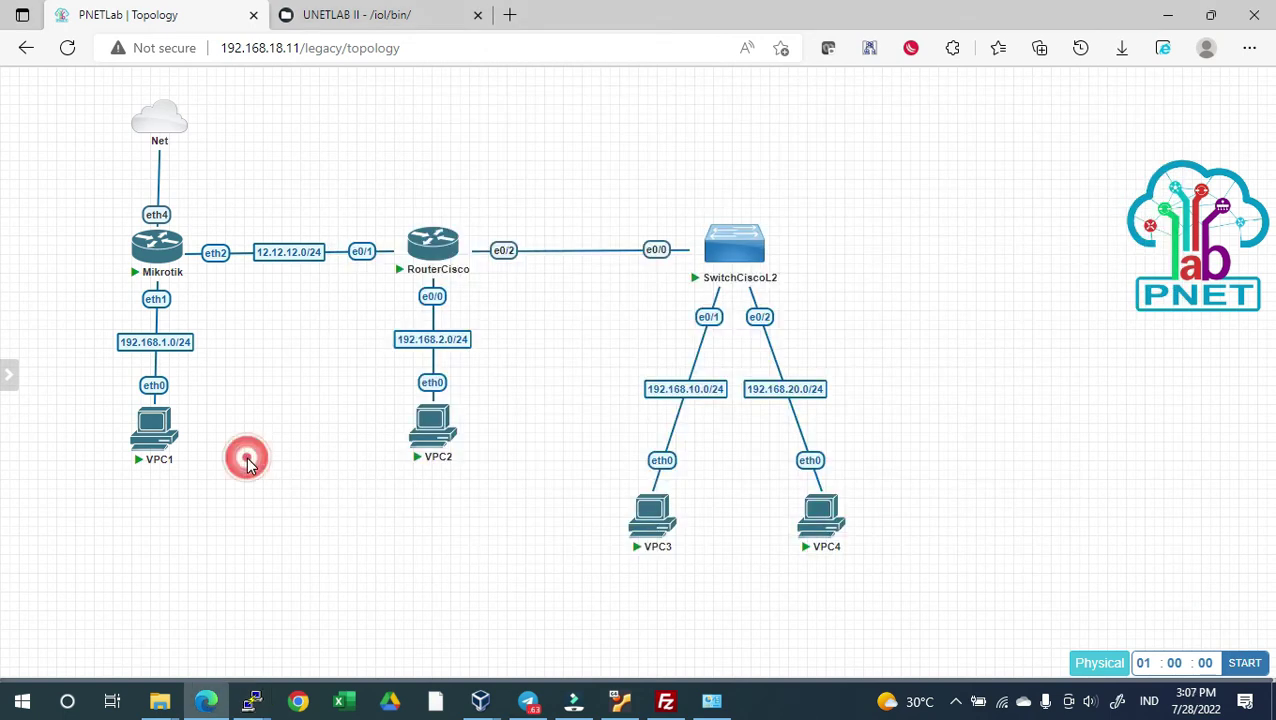
Open VPC1's console in PuTTY
{"action": "left_click", "coordinate": [155, 428]}
{"action": "left_click", "coordinate": [729, 152]}
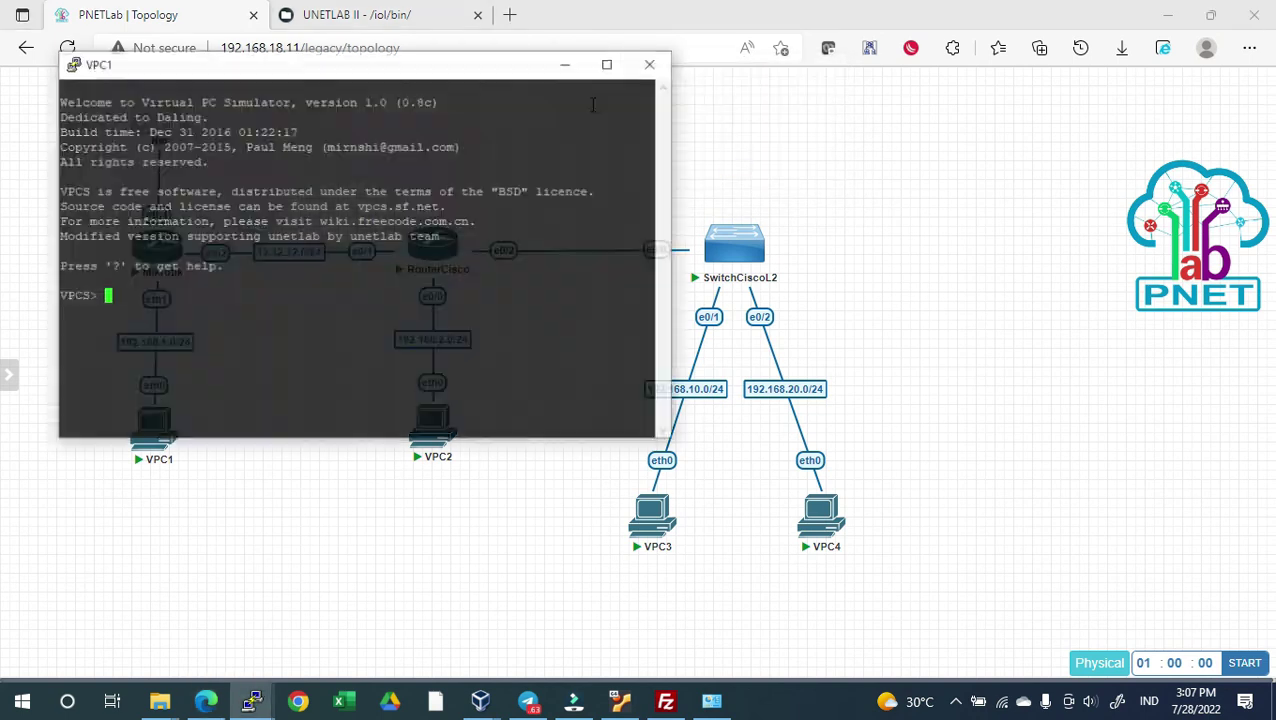
{"action": "left_click_drag", "start_coordinate": [481, 78], "coordinate": [925, 156]}
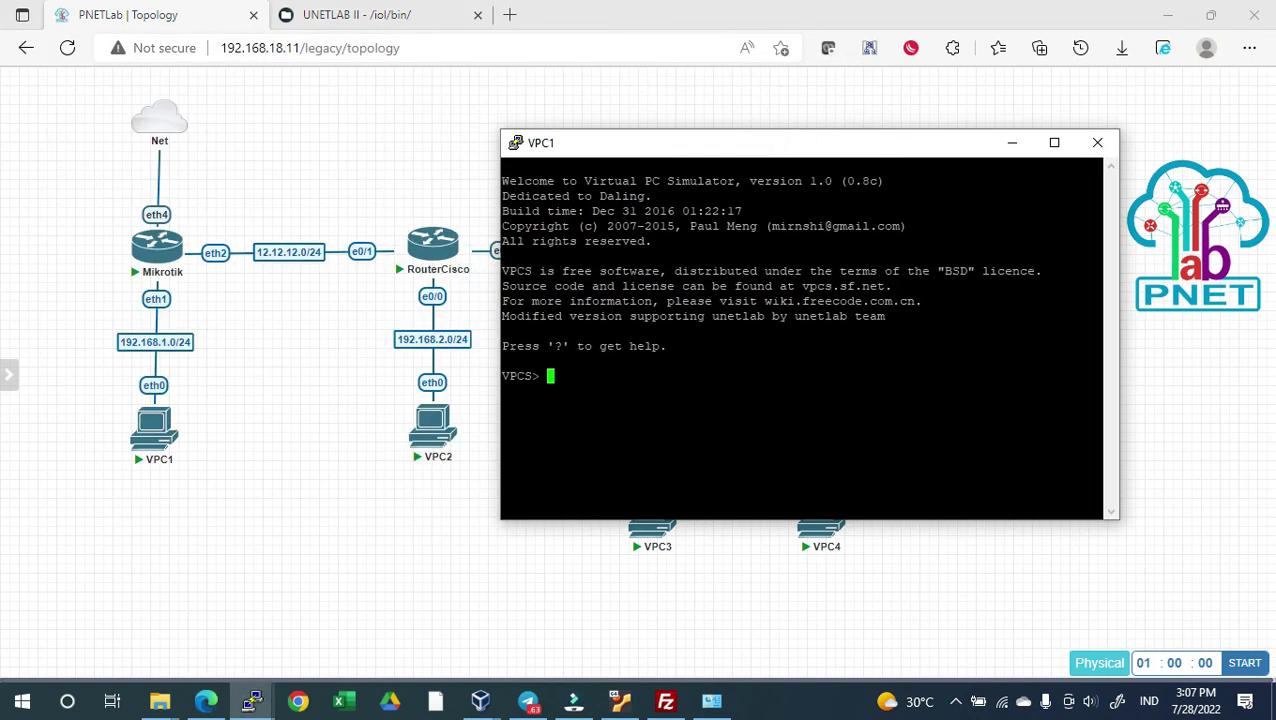
Give VPC1 address 192.168.1.2/24 with gateway 192.168.1.1, verify it, and ping 192.168.1.1
{"action": "type", "text": "ip 192.168.1.2/24 192.168.1."}
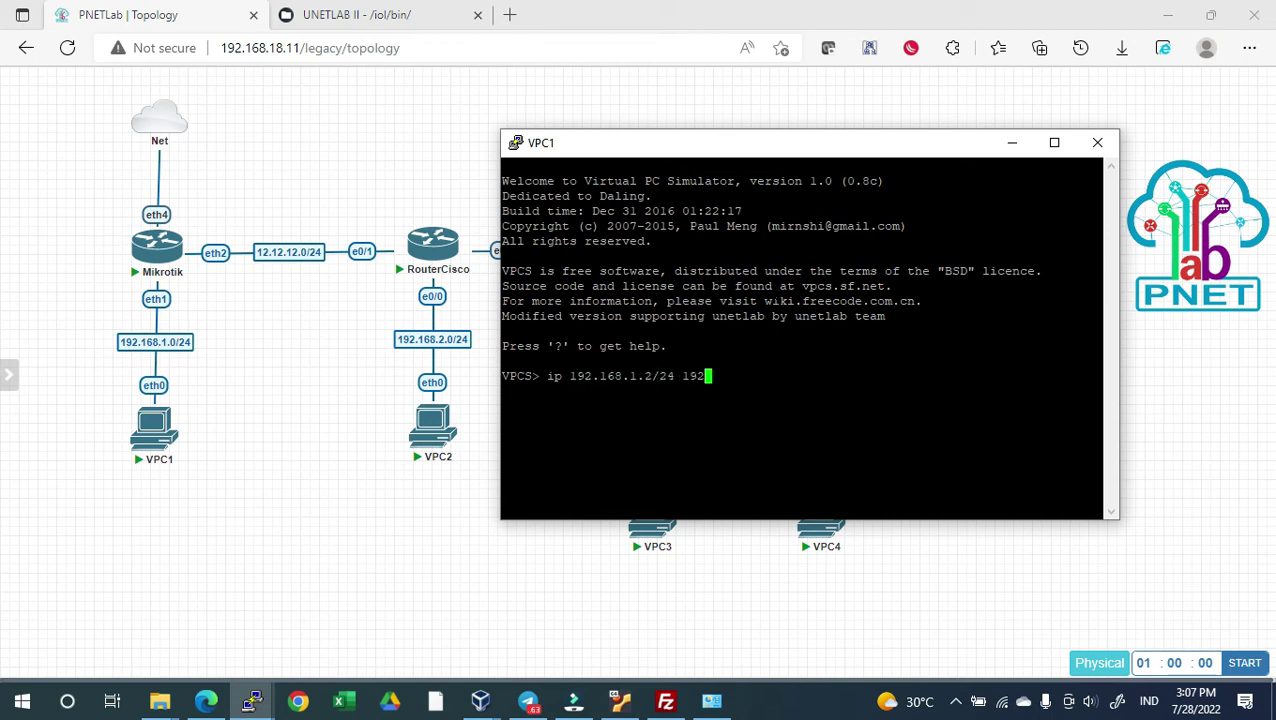
{"action": "type", "text": "1"}
{"action": "key", "text": "Return"}
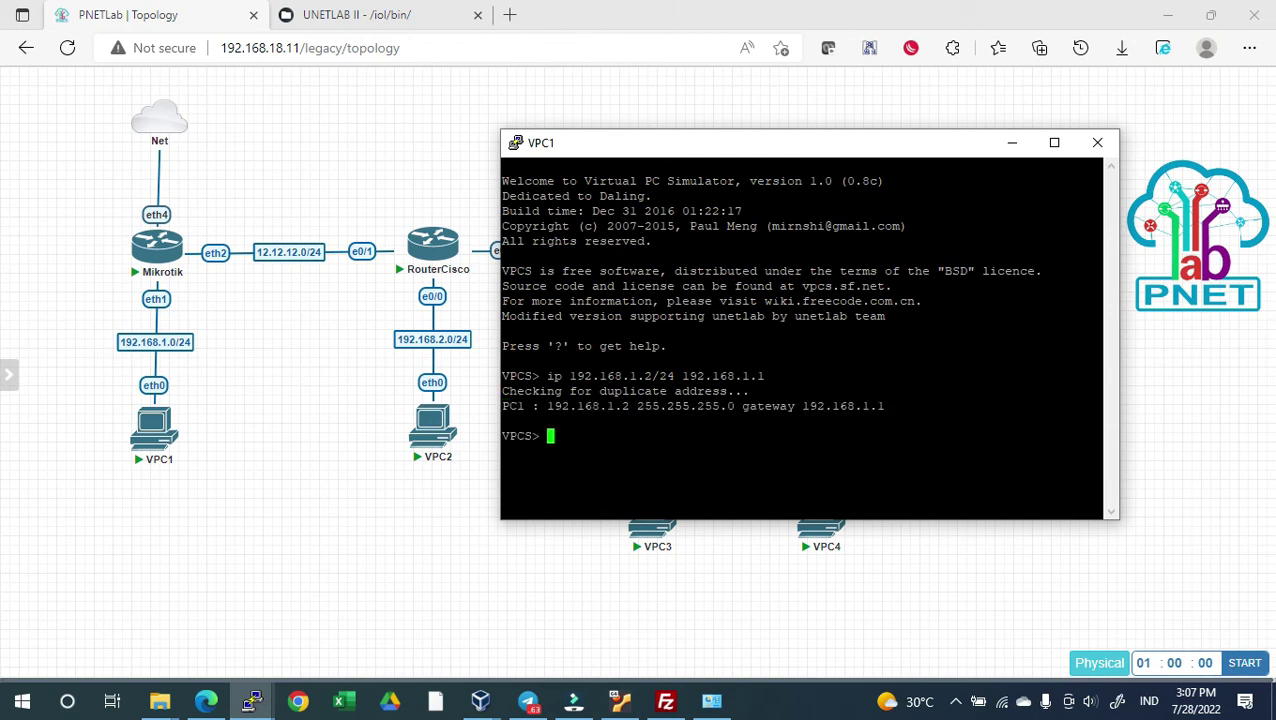
{"action": "type", "text": "show ip"}
{"action": "key", "text": "Return"}
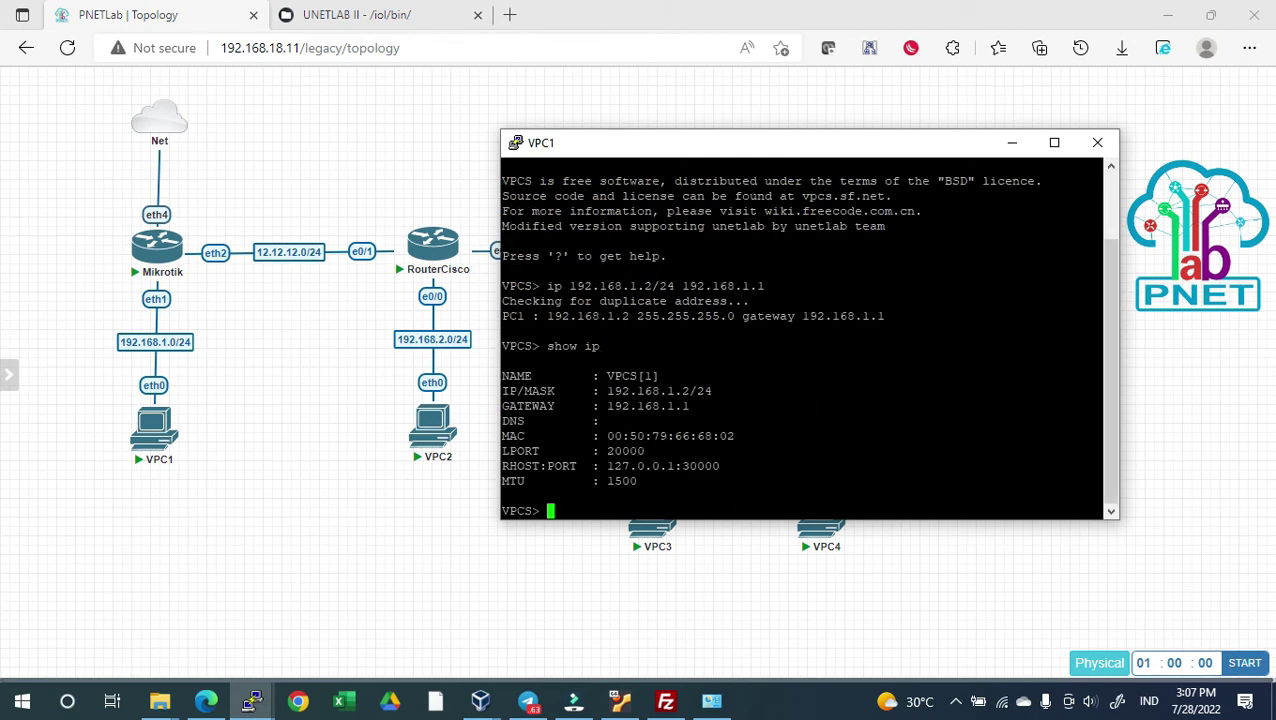
{"action": "type", "text": "ping 192.168.1.1"}
{"action": "key", "text": "Return"}
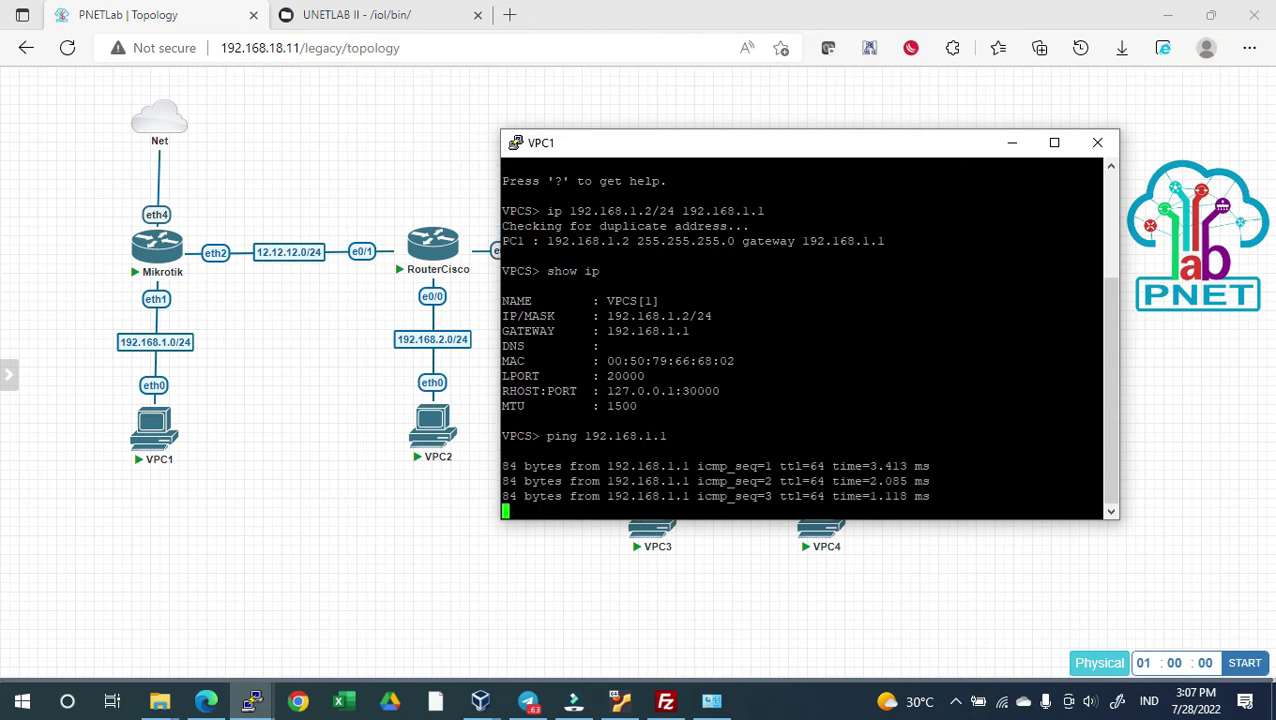
{"action": "key", "text": "Return"}
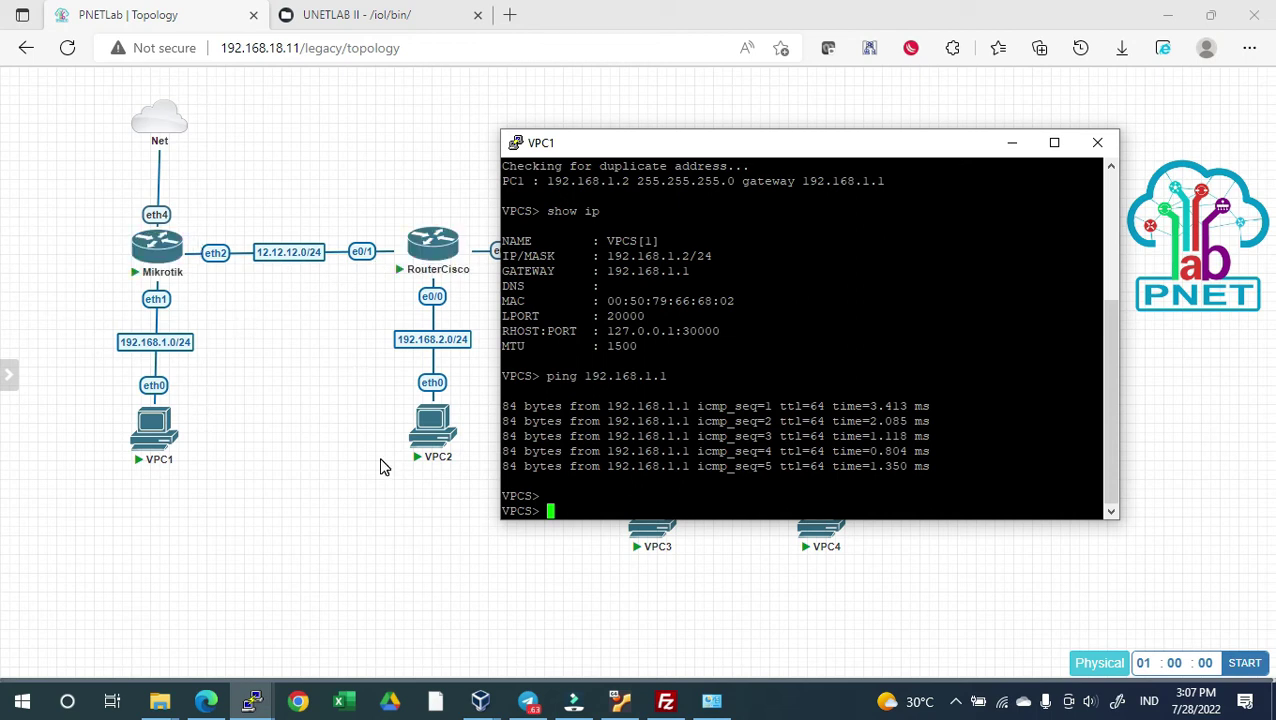
Ping 8.8.8.8 from VPC1 and see it time out, then move to the Mikrotik console
{"action": "type", "text": "ping 8.8.8.8"}
{"action": "key", "text": "Return"}
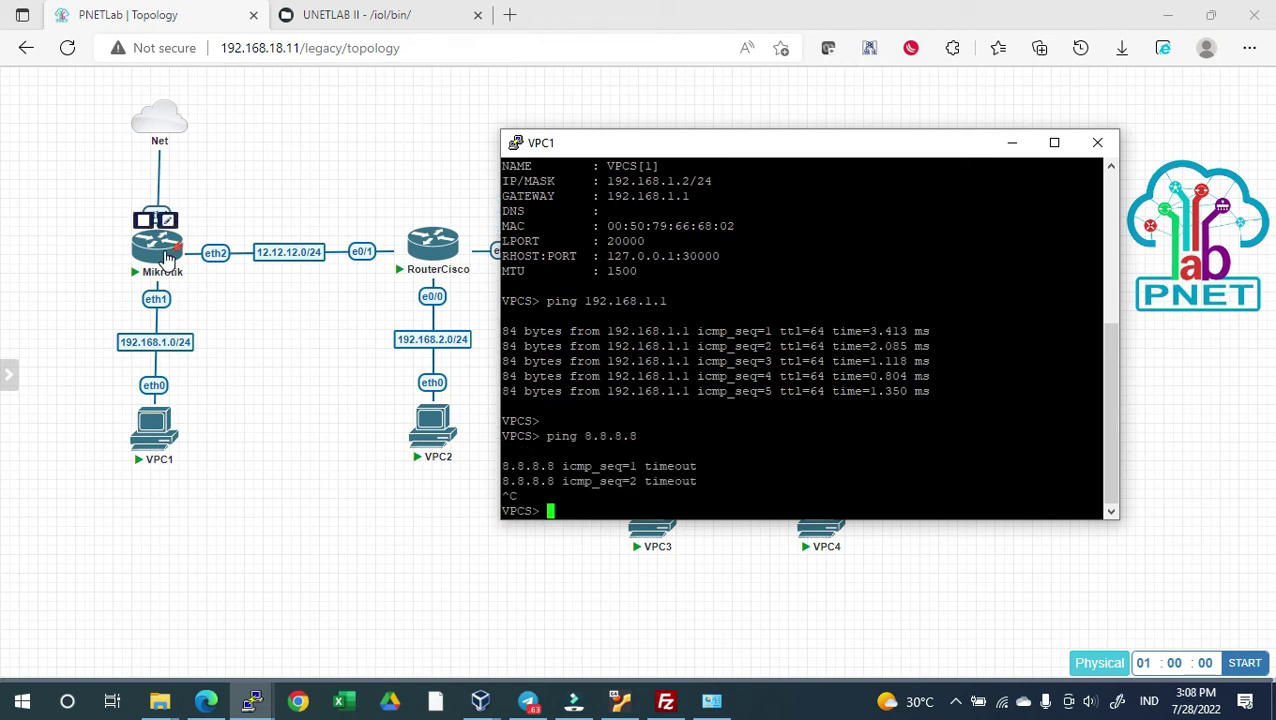
{"action": "key", "text": "alt+Tab"}
{"action": "key", "text": "alt+Tab"}
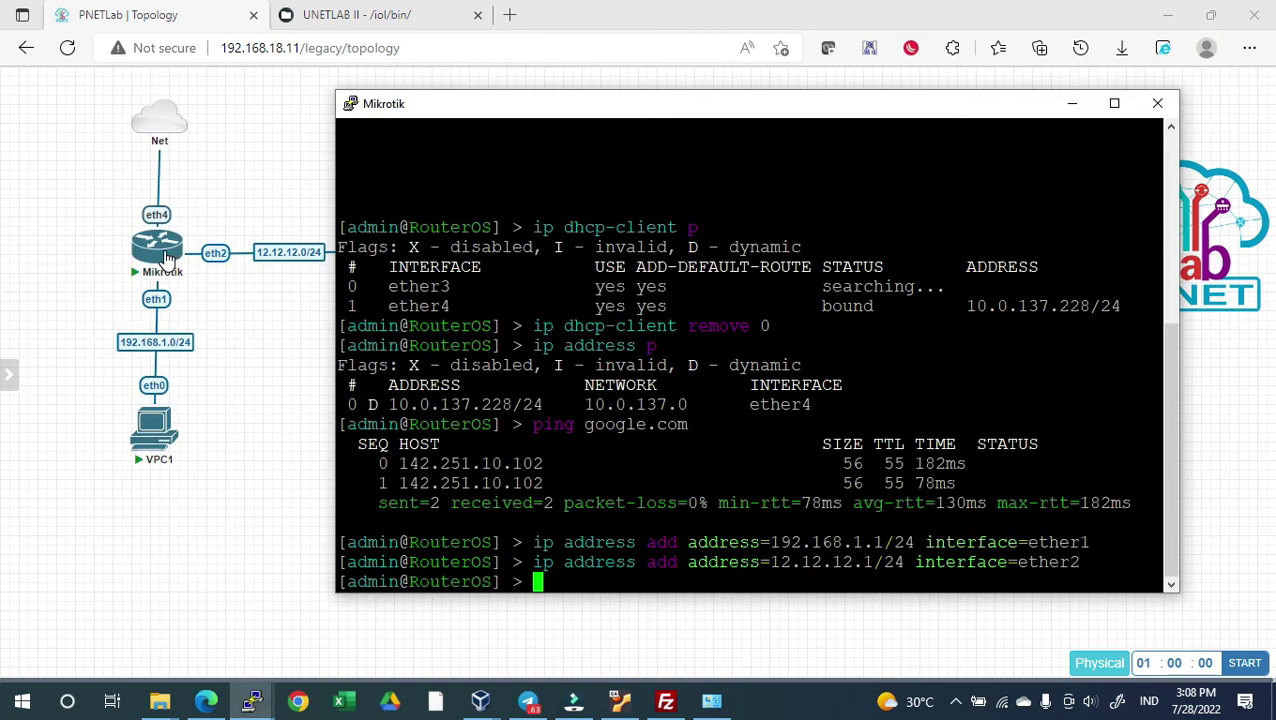
Add a Mikrotik srcnat NAT rule with out-interface ether4 and action masquerade
{"action": "type", "text": "ip f"}
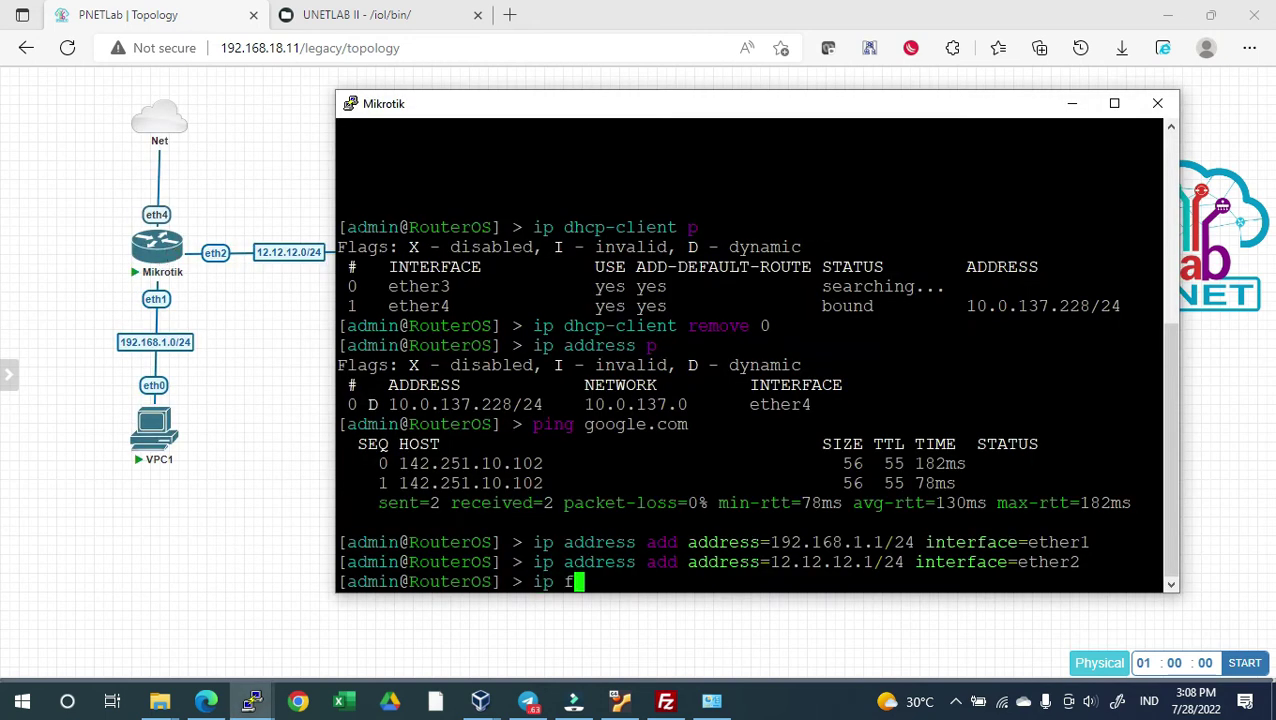
{"action": "type", "text": "irewall nat add "}
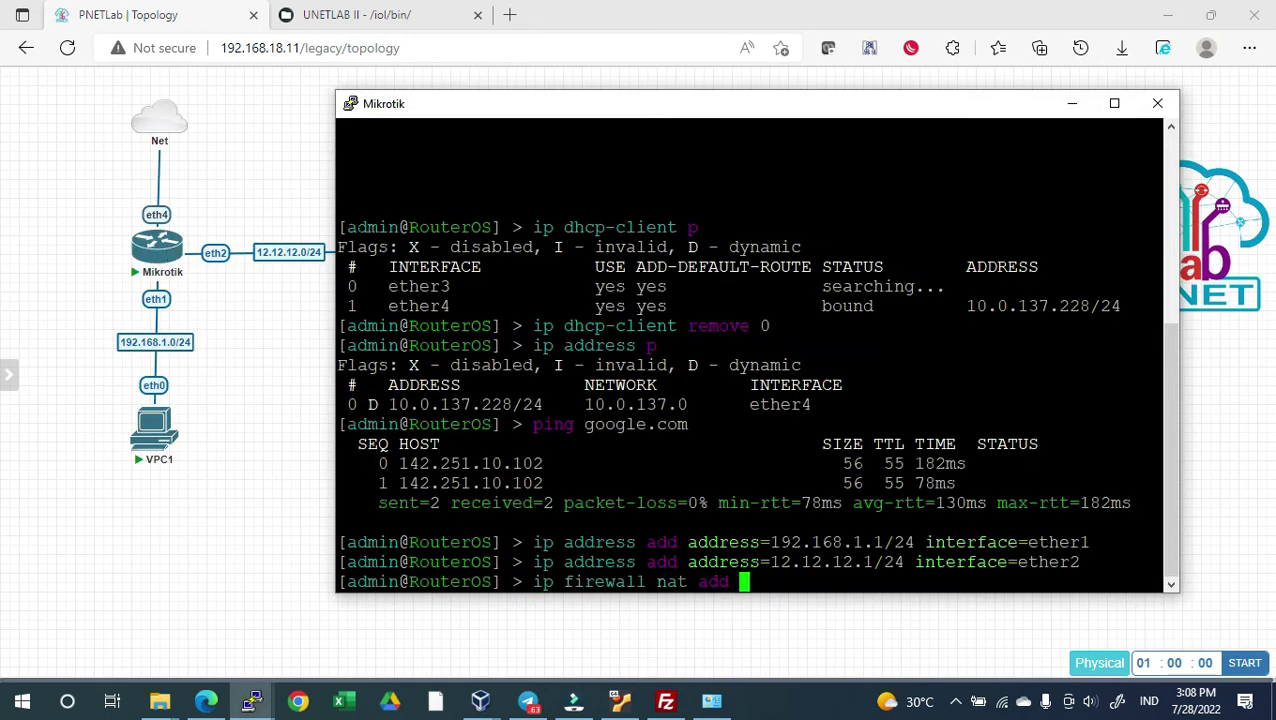
{"action": "type", "text": "chain=srcnat "}
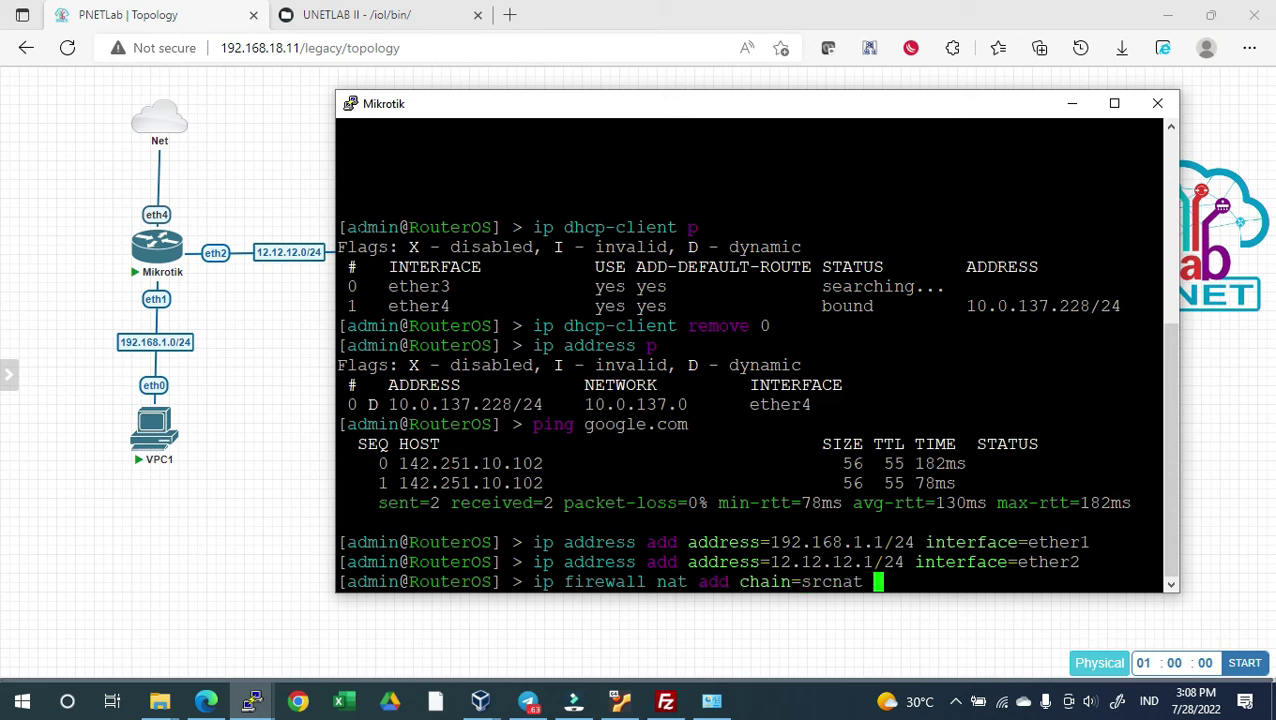
{"action": "type", "text": "out-interface"}
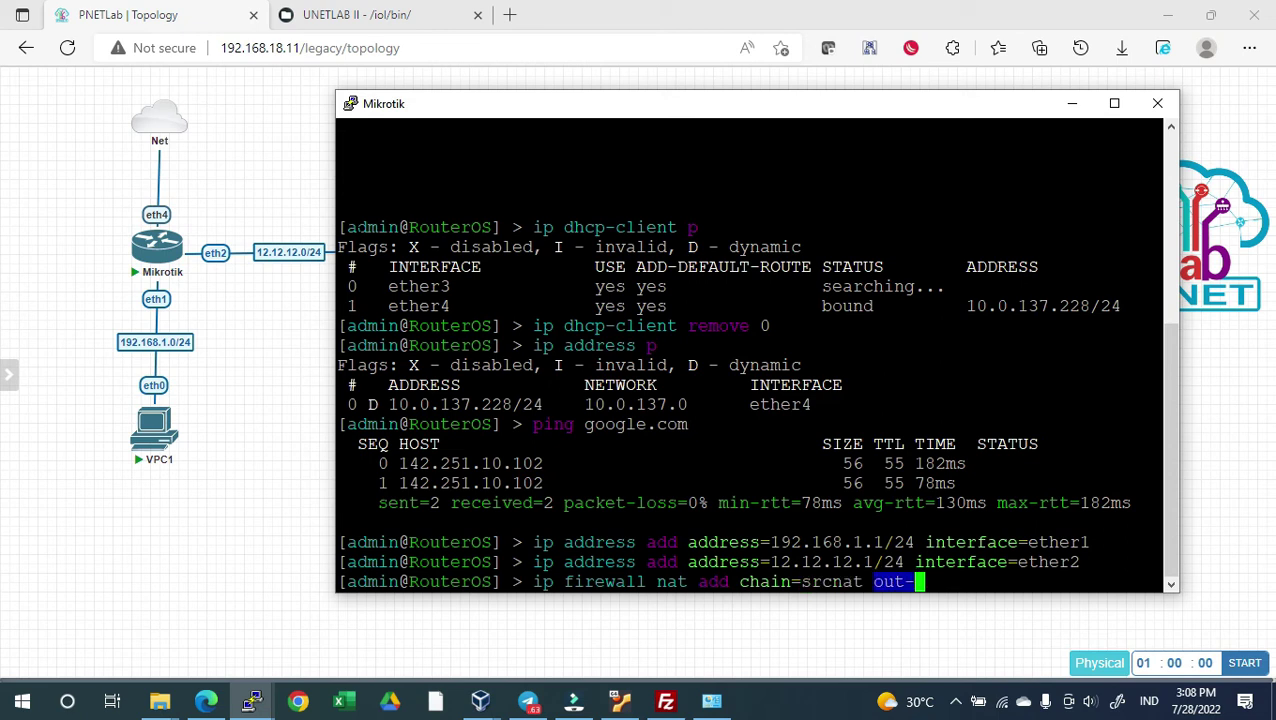
{"action": "key", "text": "Tab"}
{"action": "key", "text": "Tab"}
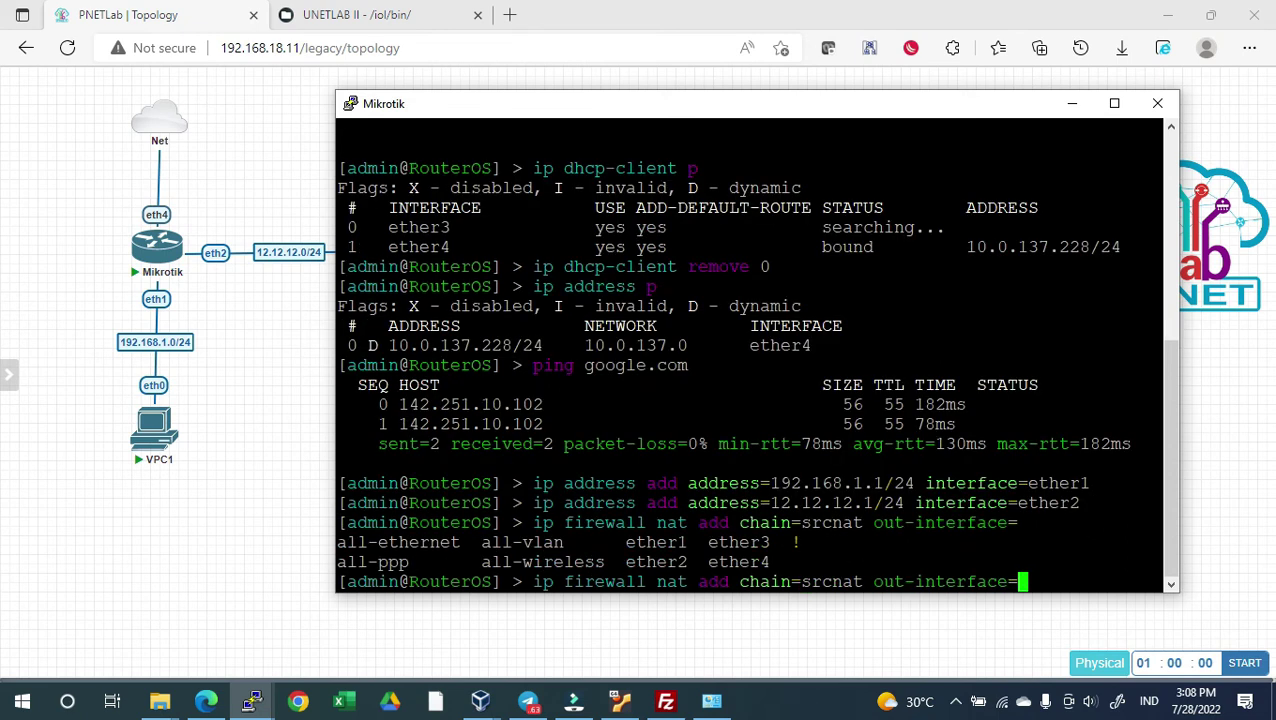
{"action": "type", "text": "ether4 "}
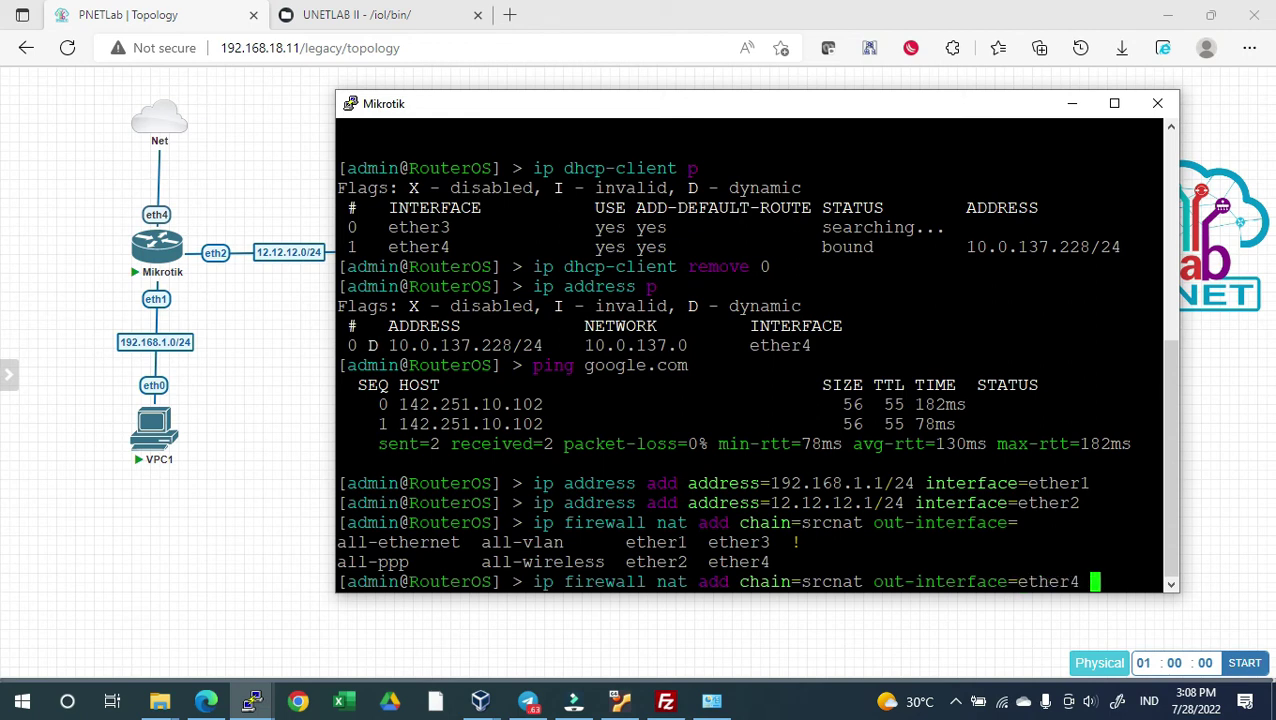
{"action": "type", "text": "action=mas"}
{"action": "key", "text": "Tab"}
{"action": "key", "text": "Return"}
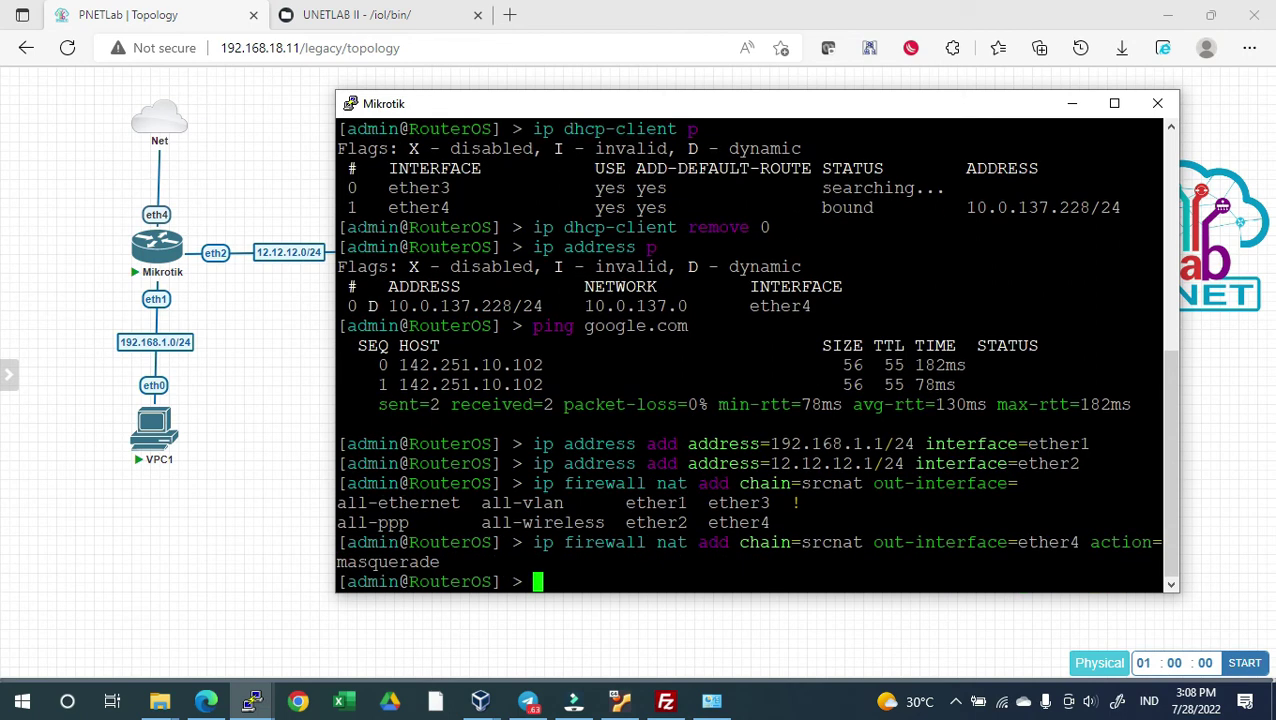
Re-ping 8.8.8.8 from VPC1 and confirm the replies now arrive
{"action": "key", "text": "alt+Tab"}
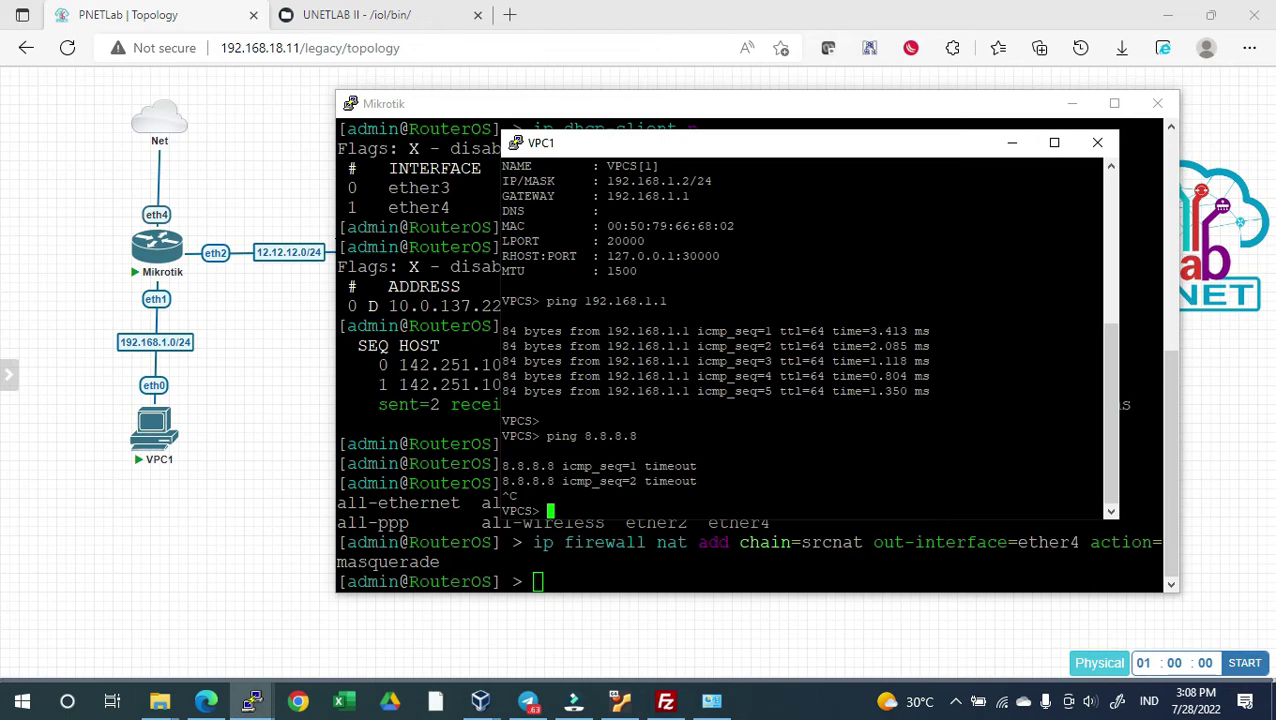
{"action": "key", "text": "alt+Tab"}
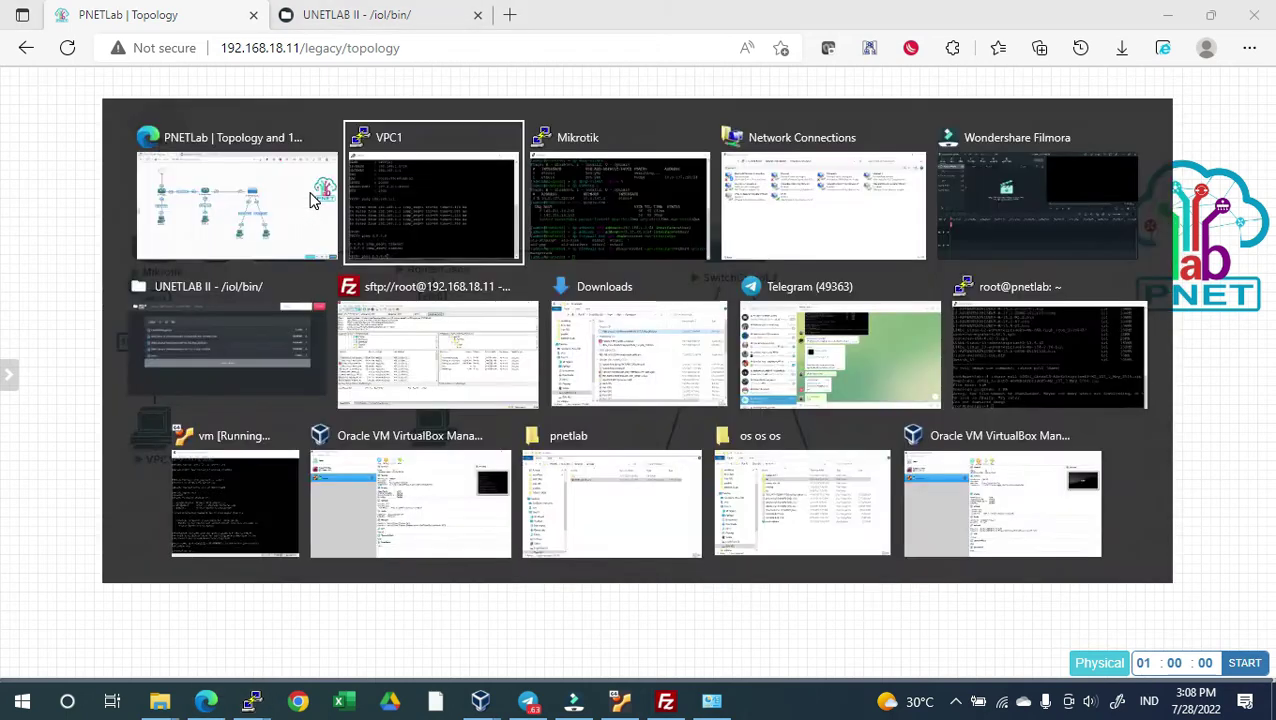
{"action": "key", "text": "Return"}
{"action": "key", "text": "ctrl+c"}
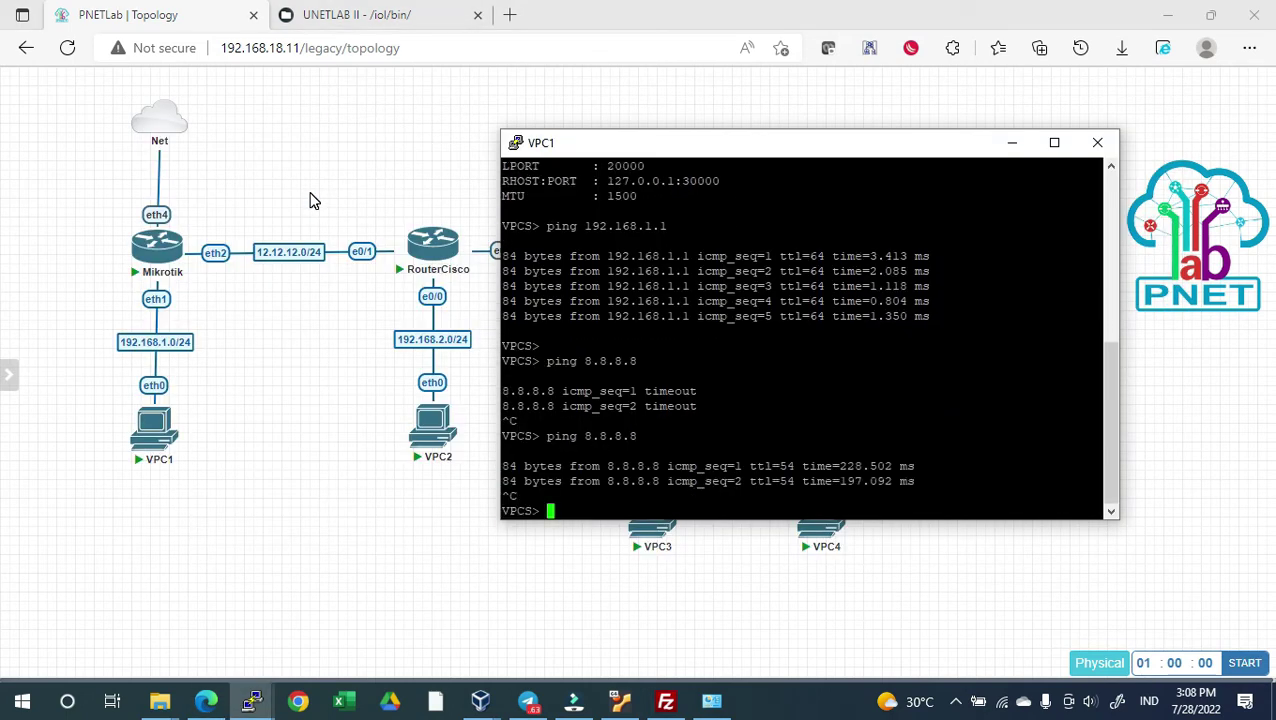
{"action": "left_click", "coordinate": [308, 390]}
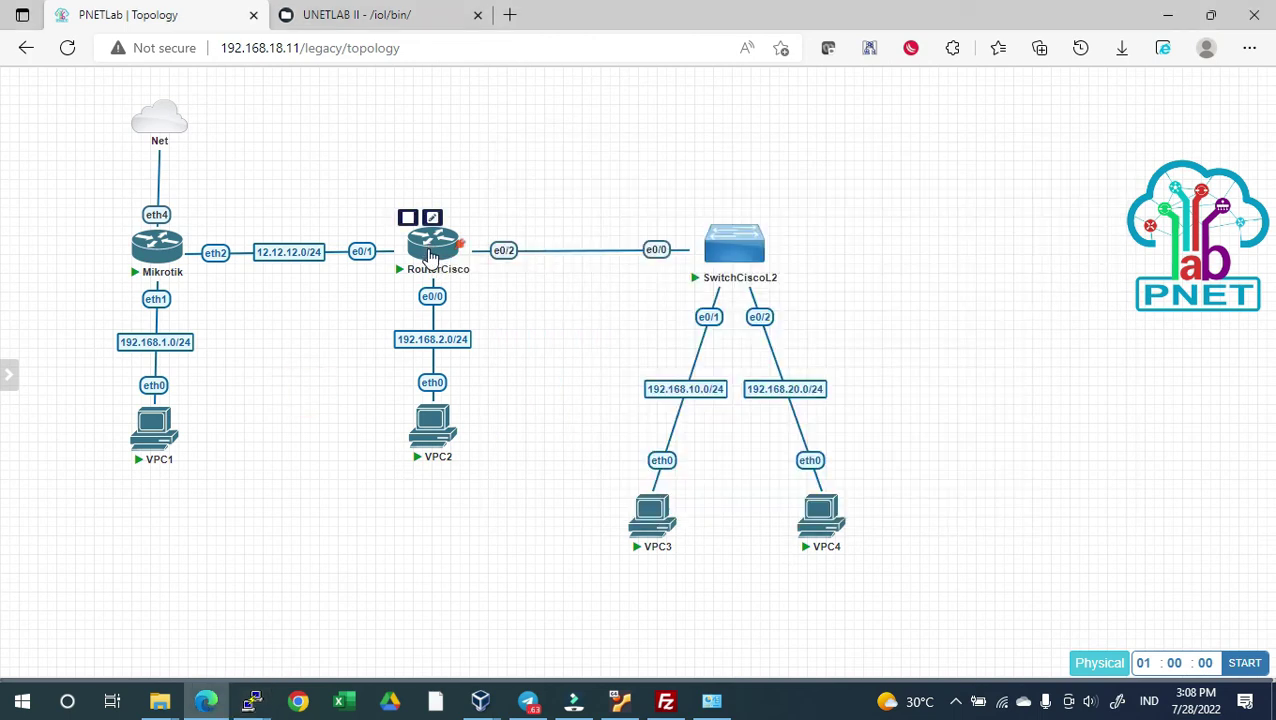
Open RouterCisco's console and answer 'no' to the initial configuration dialog
{"action": "left_click", "coordinate": [430, 245]}
{"action": "left_click", "coordinate": [735, 152]}
{"action": "left_click_drag", "start_coordinate": [413, 88], "coordinate": [852, 193]}
{"action": "left_click", "coordinate": [763, 265]}
{"action": "key", "text": "Return"}
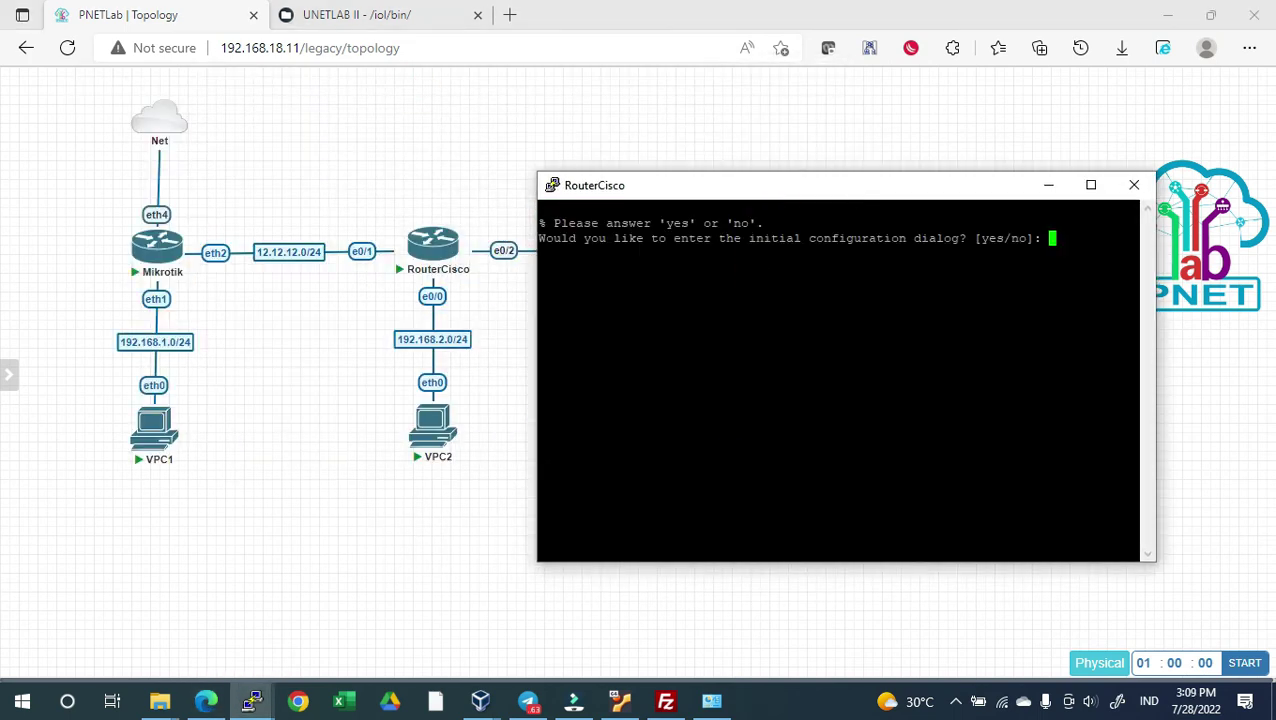
{"action": "type", "text": "no"}
{"action": "key", "text": "Return"}
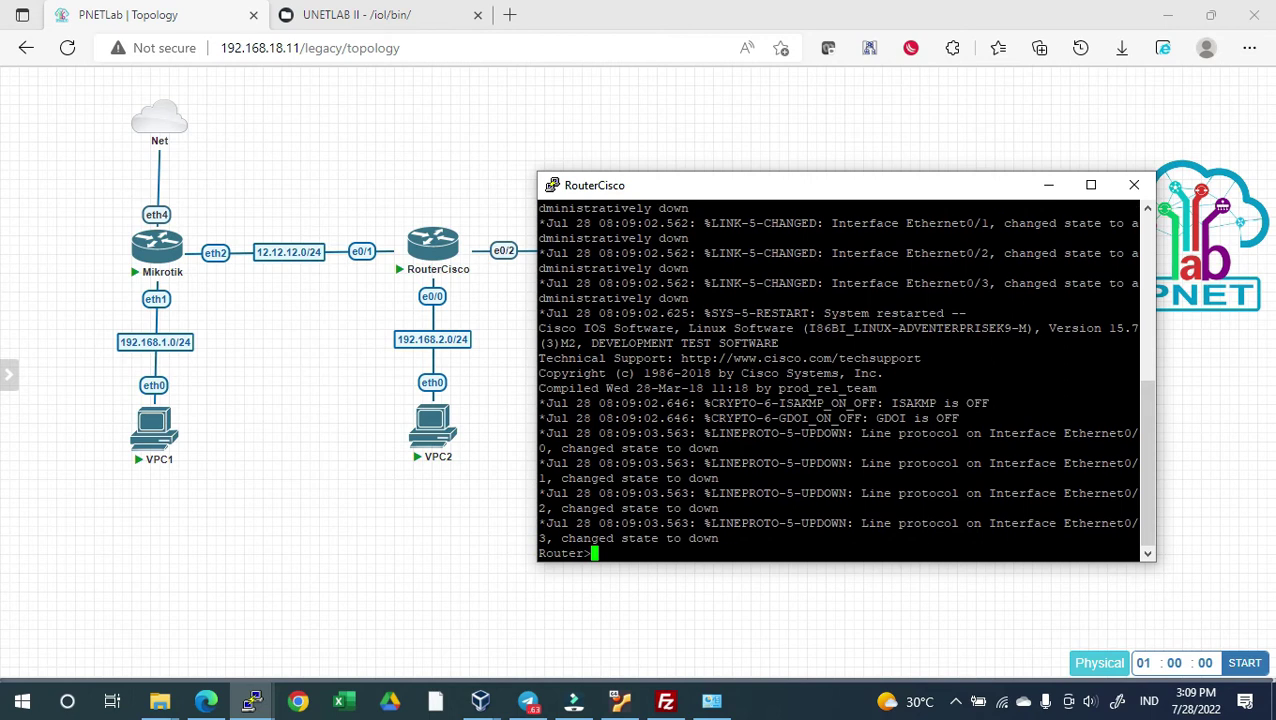
Try cls, clear and clr, then push old output off with empty prompts
{"action": "type", "text": "cls"}
{"action": "key", "text": "Return"}
{"action": "type", "text": "clear"}
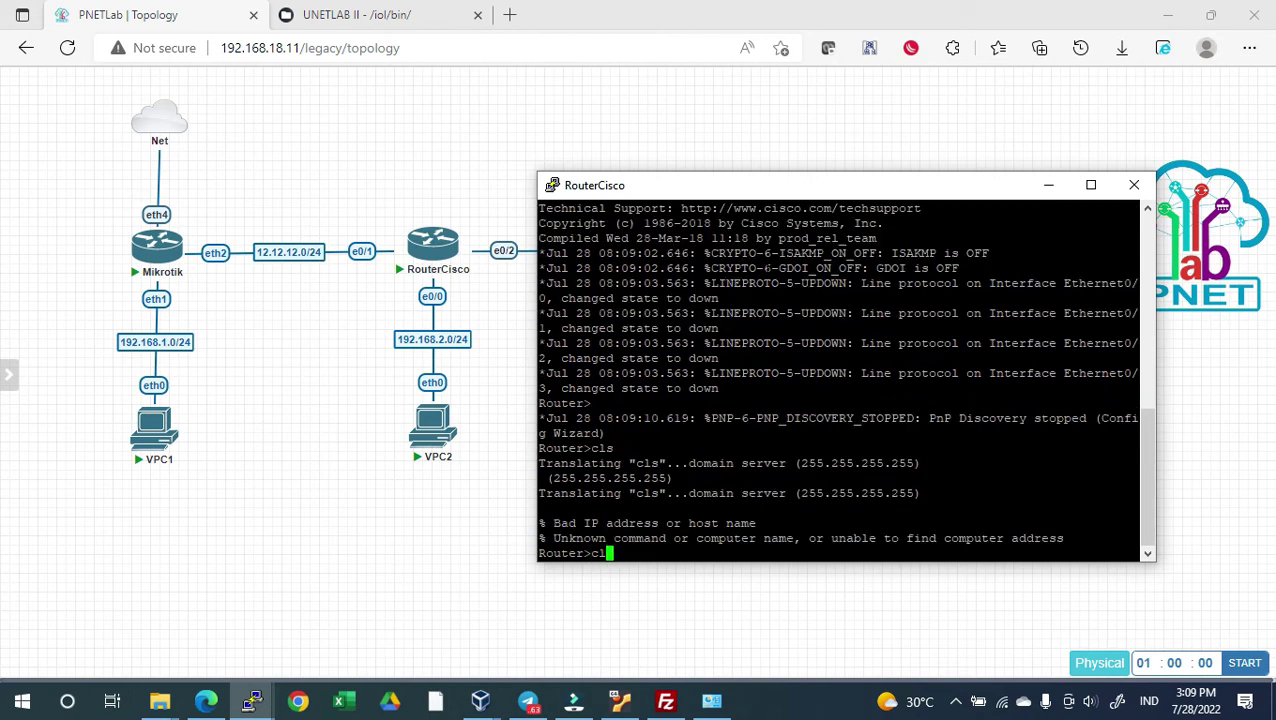
{"action": "key", "text": "Return"}
{"action": "type", "text": "clr"}
{"action": "key", "text": "Return"}
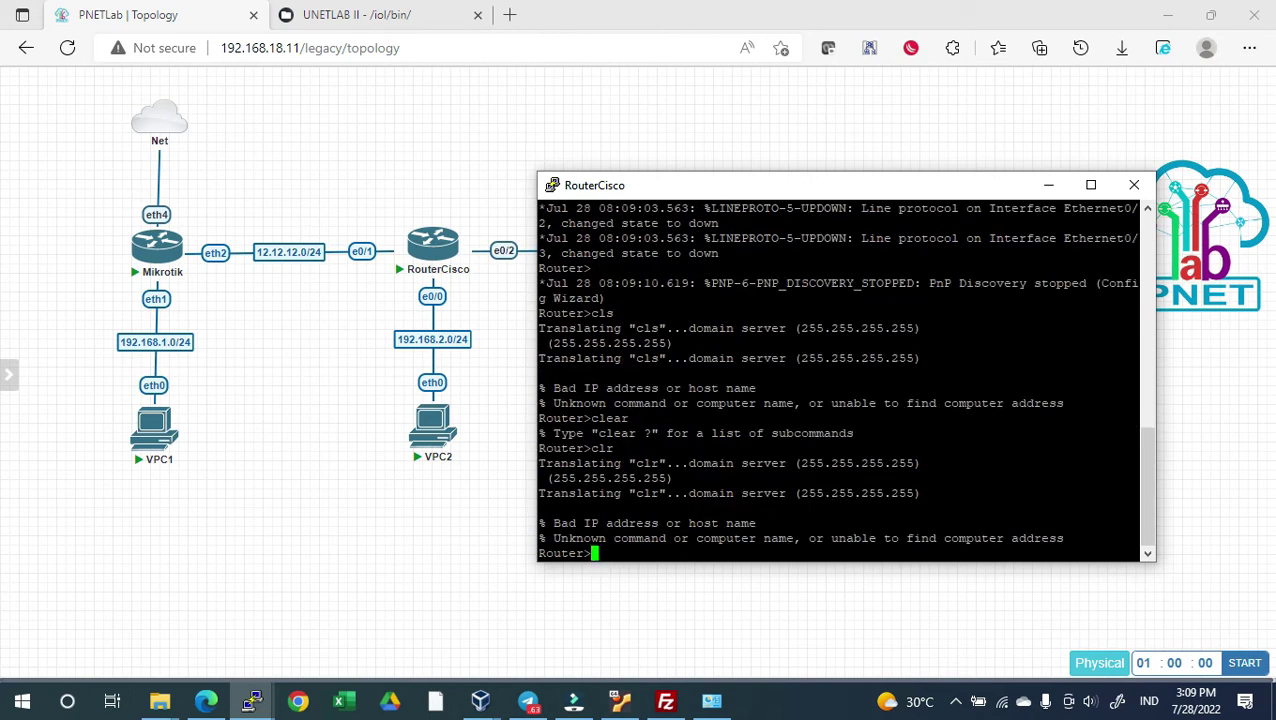
{"action": "key", "text": "Return"}
{"action": "key", "text": "Return"}
{"action": "key", "text": "Return"}
{"action": "key", "text": "Return"}
{"action": "key", "text": "Return"}
{"action": "key", "text": "Return"}
{"action": "key", "text": "Return"}
{"action": "key", "text": "Return"}
{"action": "key", "text": "Return"}
{"action": "key", "text": "Return"}
{"action": "key", "text": "Return"}
{"action": "key", "text": "Return"}
{"action": "key", "text": "Return"}
{"action": "key", "text": "Return"}
{"action": "key", "text": "Return"}
{"action": "key", "text": "Return"}
{"action": "key", "text": "Return"}
{"action": "key", "text": "Return"}
{"action": "key", "text": "Return"}
{"action": "key", "text": "Return"}
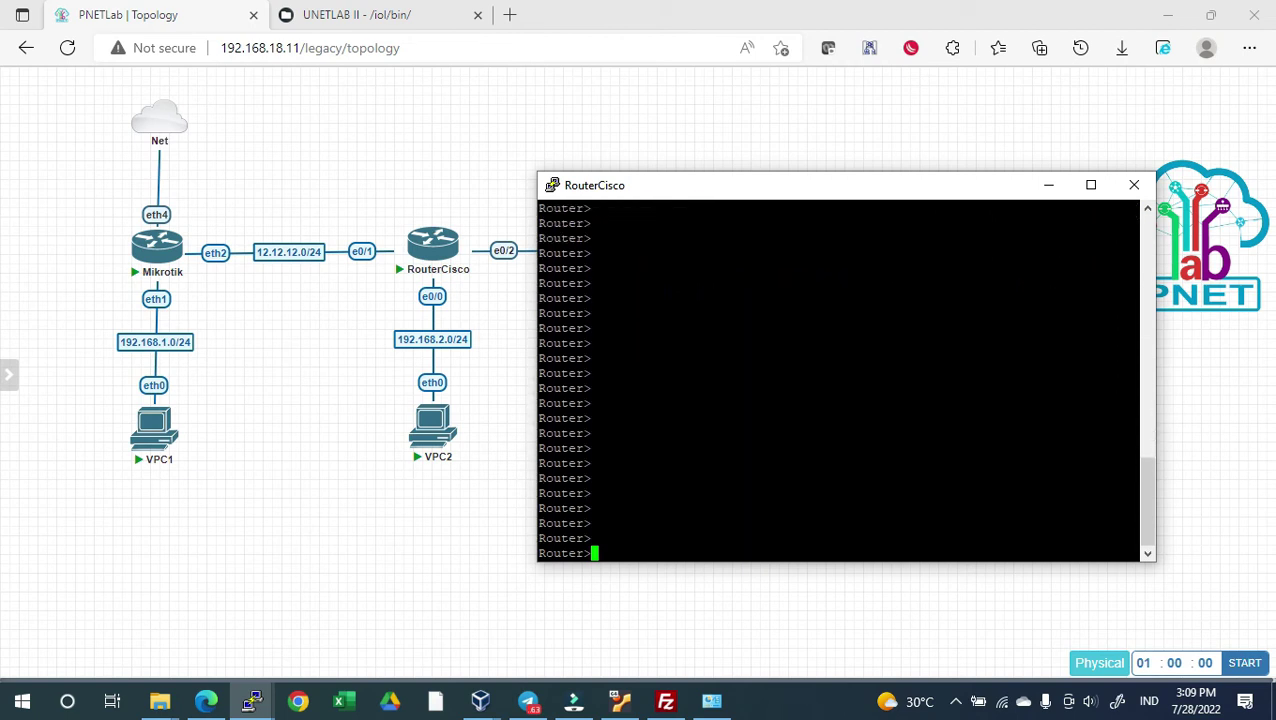
Enter privileged and global configuration mode and list the router's interfaces
{"action": "type", "text": "en"}
{"action": "key", "text": "Return"}
{"action": "type", "text": "conf t"}
{"action": "key", "text": "Return"}
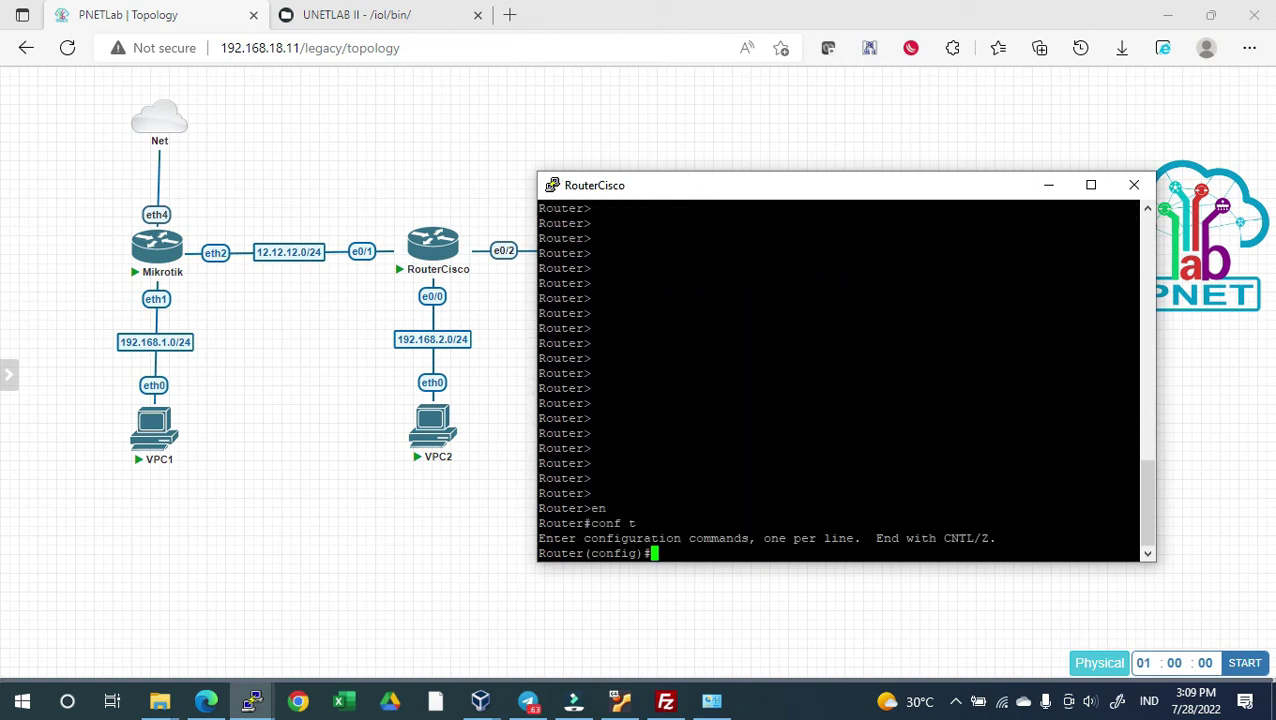
{"action": "type", "text": "do sh ip int br"}
{"action": "key", "text": "Return"}
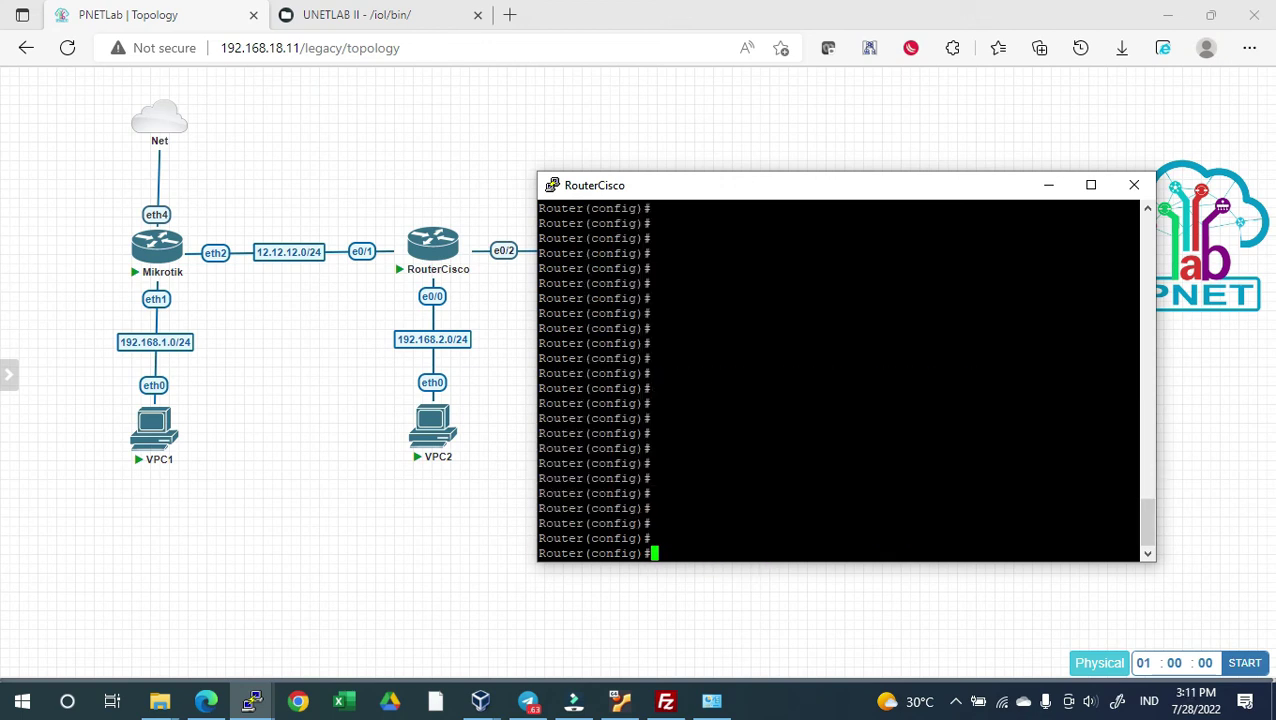
Assign 12.12.12.2 255.255.255.0 to Ethernet0/1 and check the interface table
{"action": "type", "text": "int e0"}
{"action": "type", "text": "/1"}
{"action": "key", "text": "Return"}
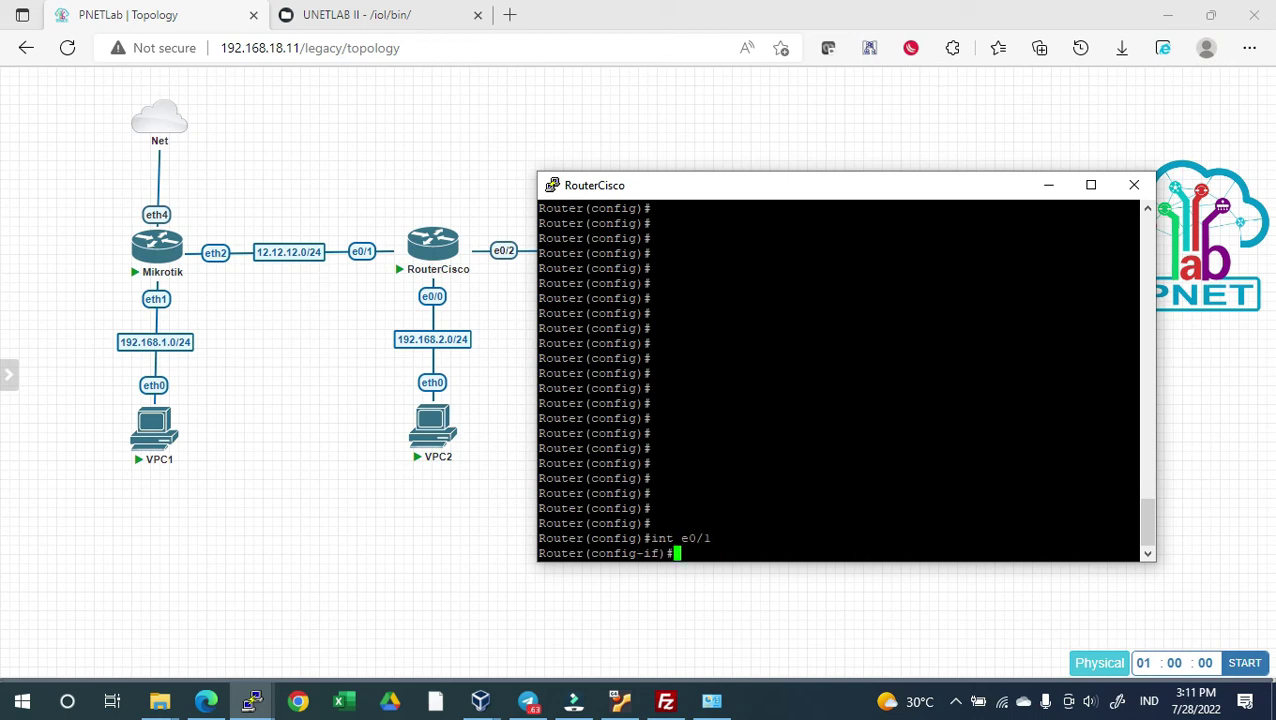
{"action": "type", "text": "ip ad"}
{"action": "key", "text": "Tab"}
{"action": "type", "text": "d"}
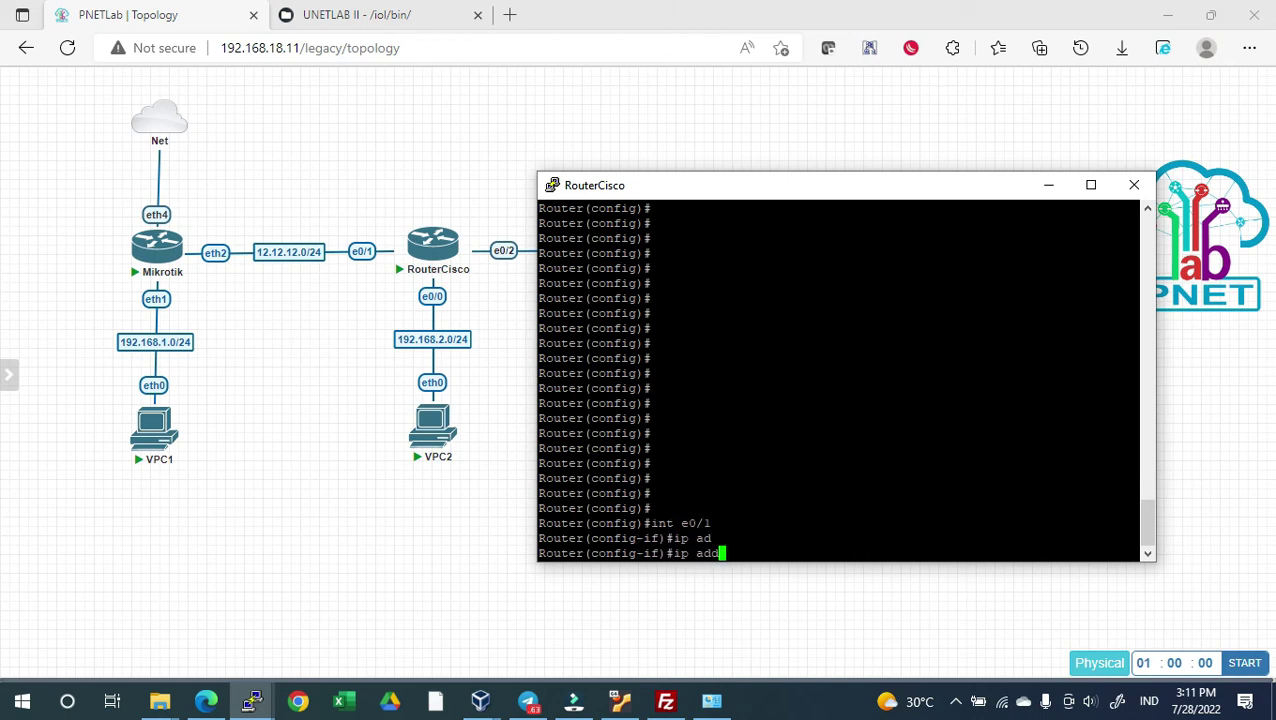
{"action": "key", "text": "Tab"}
{"action": "type", "text": "12.12.12"}
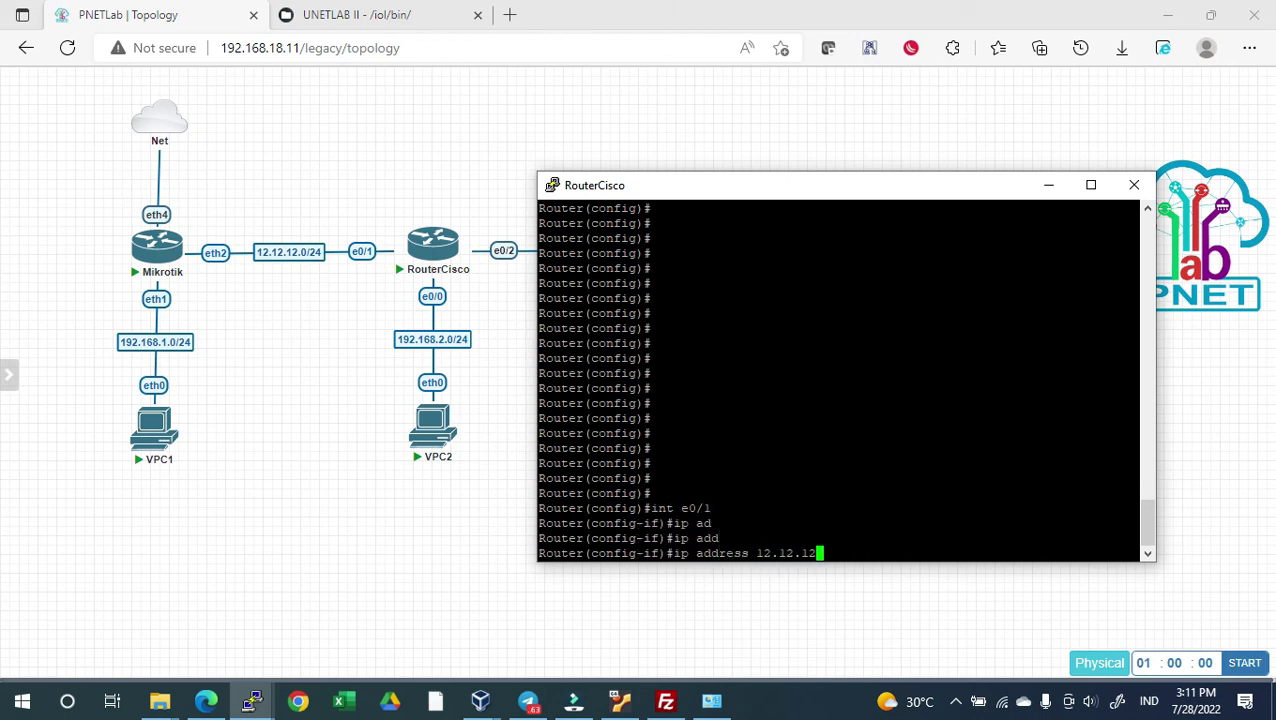
{"action": "type", "text": ".2 255.255.255.0"}
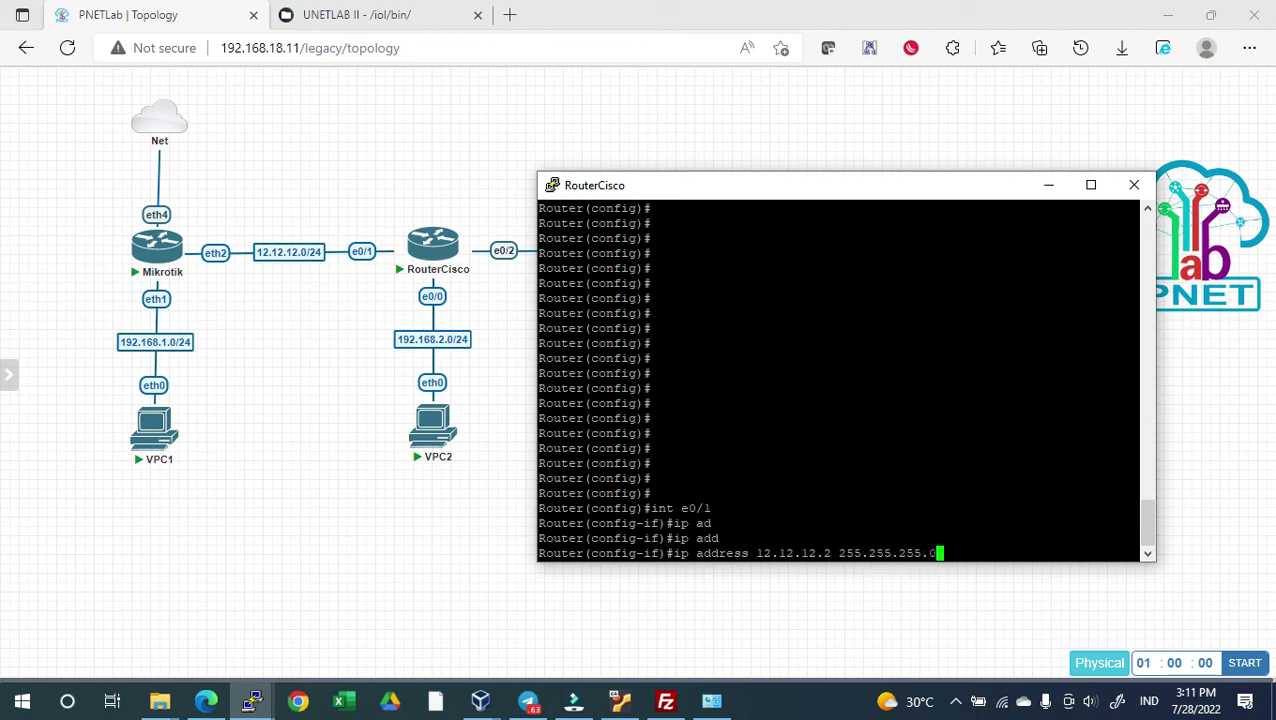
{"action": "key", "text": "Return"}
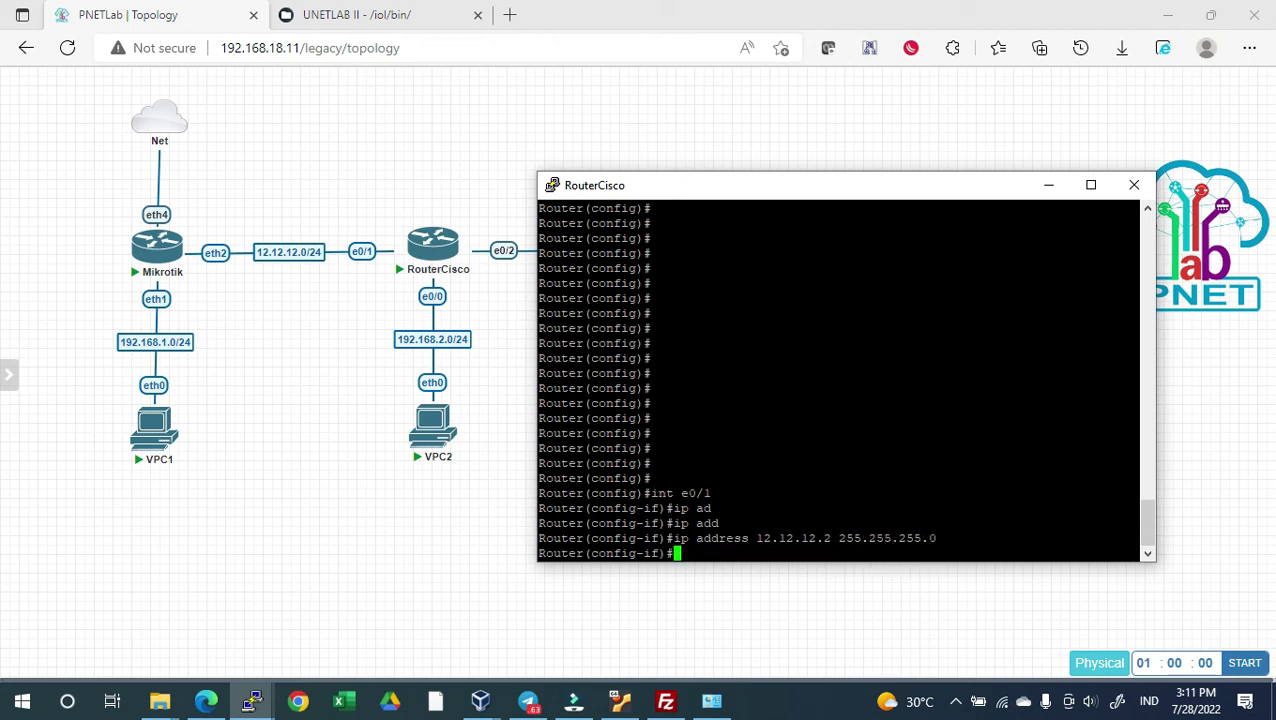
{"action": "type", "text": "do sh ip int br"}
{"action": "key", "text": "Return"}
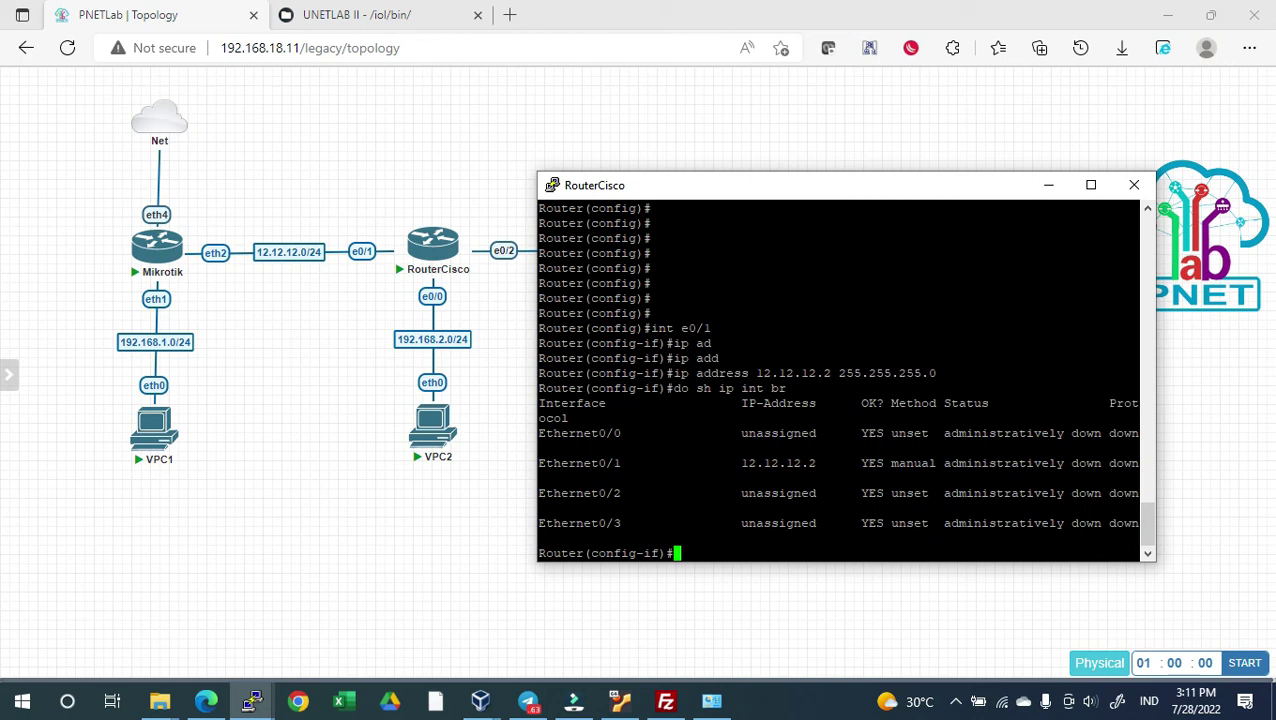
{"action": "type", "text": "ex"}
{"action": "key", "text": "Return"}
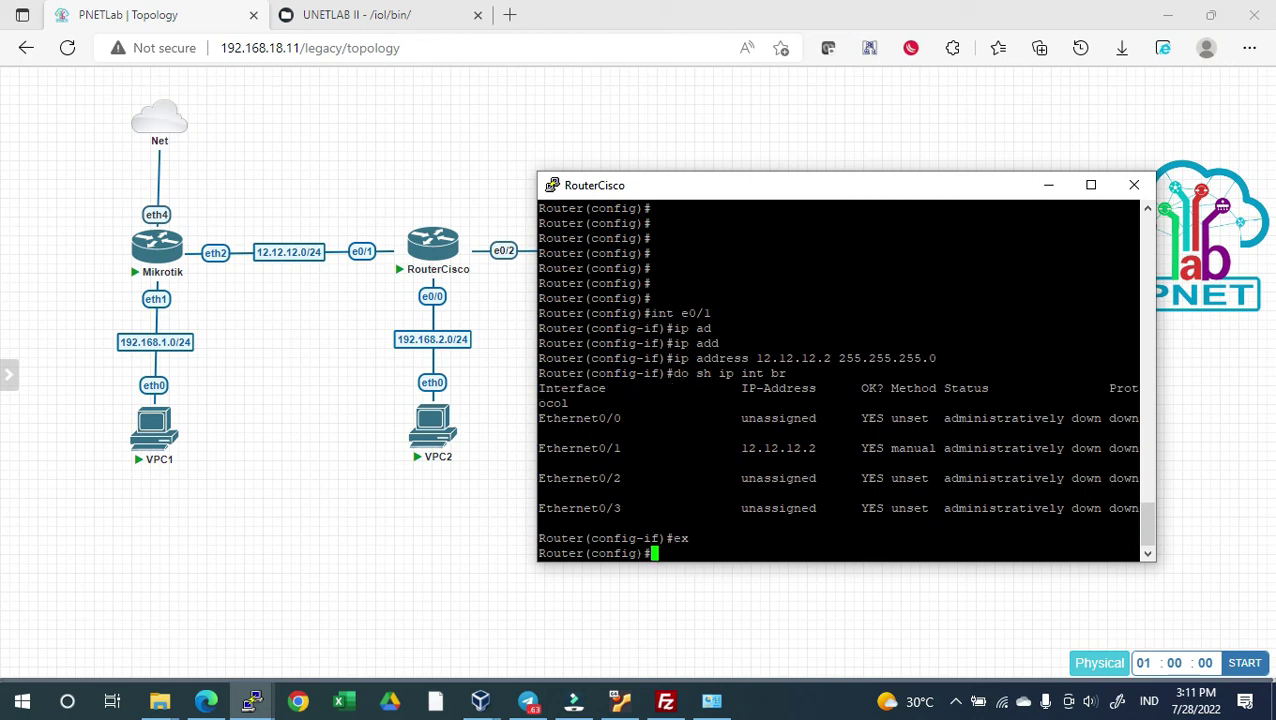
Assign 192.168.2.1 255.255.255.0 to Ethernet0/0 and verify it in the interface table
{"action": "type", "text": "int e0/0"}
{"action": "key", "text": "Return"}
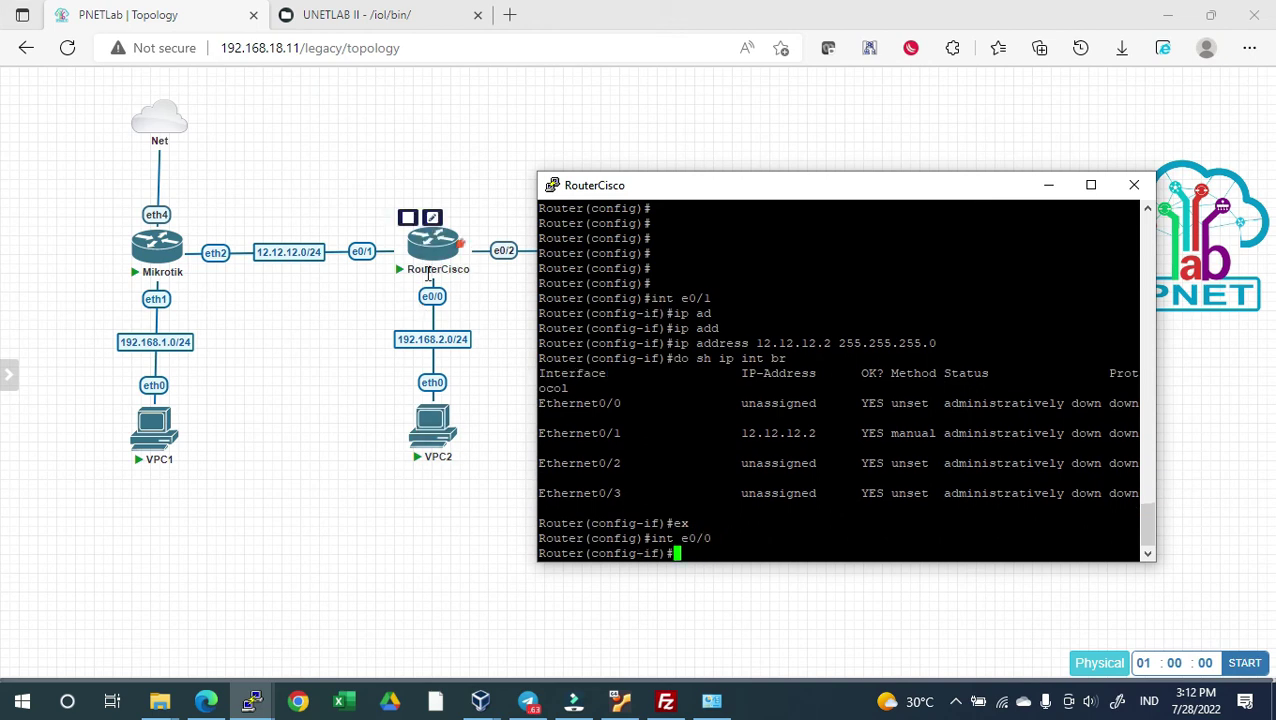
{"action": "type", "text": "ip ad"}
{"action": "key", "text": "Tab"}
{"action": "type", "text": "d"}
{"action": "key", "text": "Tab"}
{"action": "type", "text": "12"}
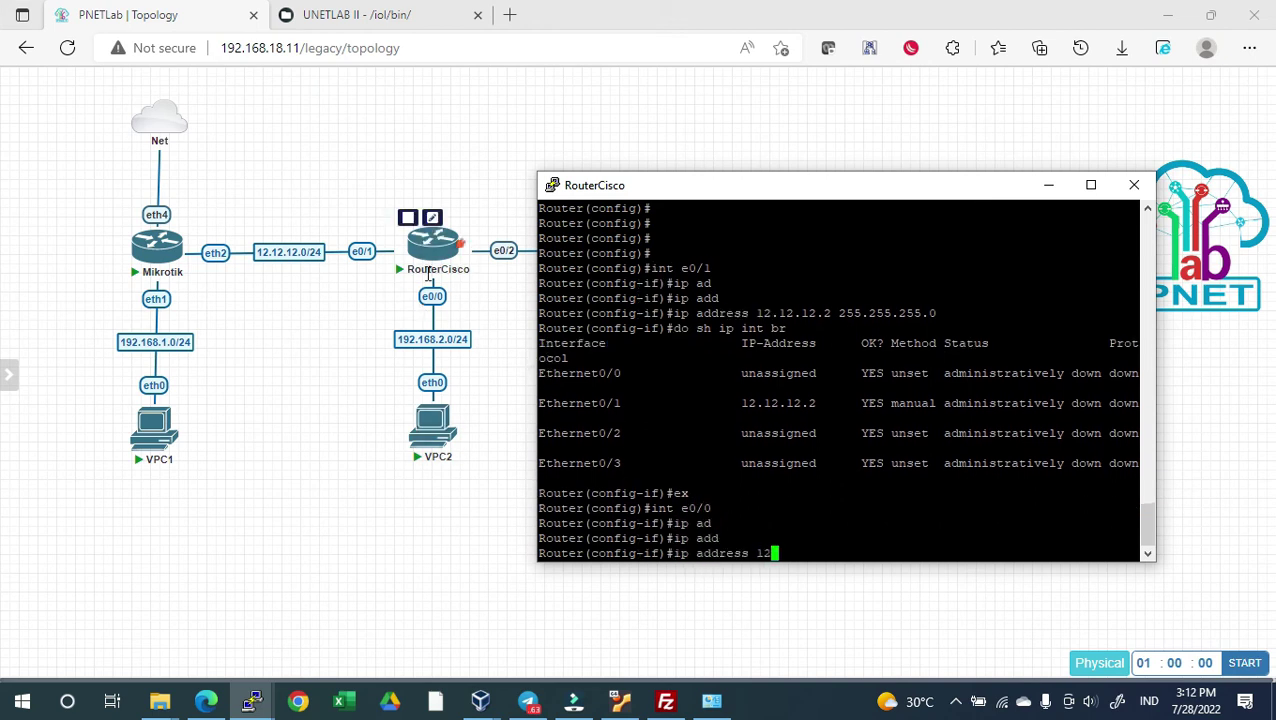
{"action": "key", "text": "BackSpace"}
{"action": "type", "text": "92.168.2.1 255.255.255.0"}
{"action": "key", "text": "Return"}
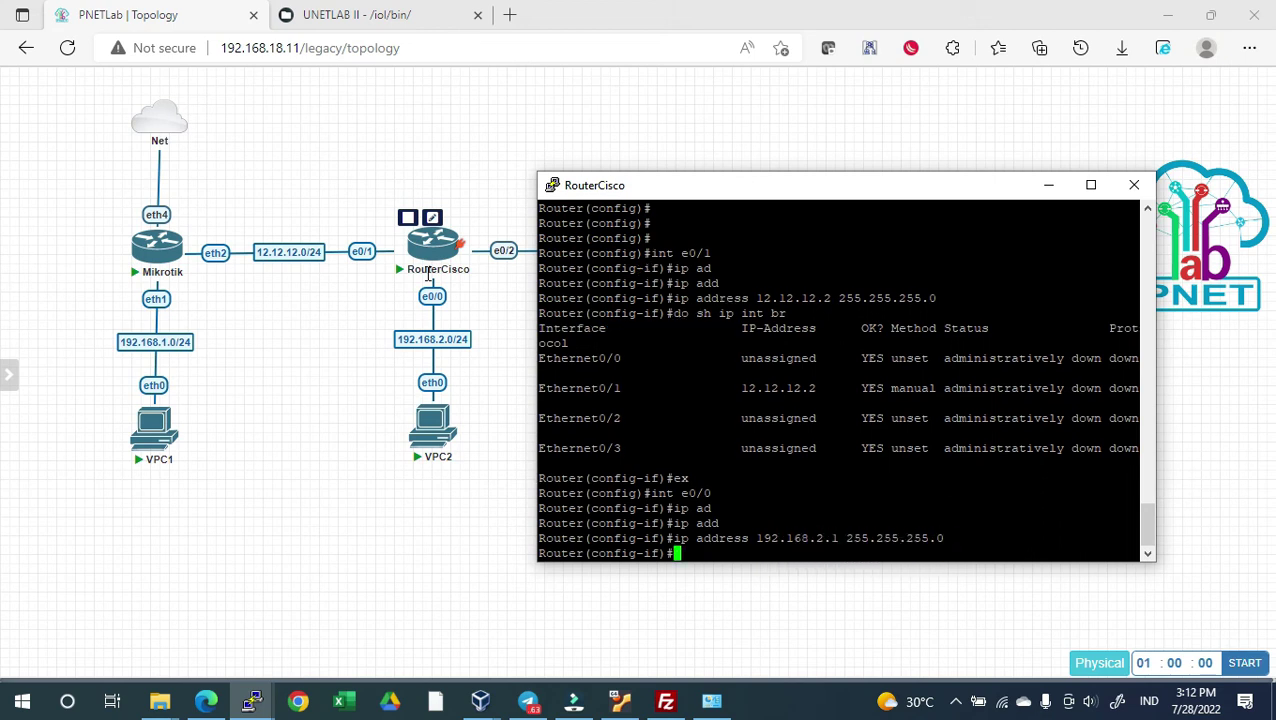
{"action": "type", "text": "do sh ip int br"}
{"action": "key", "text": "Return"}
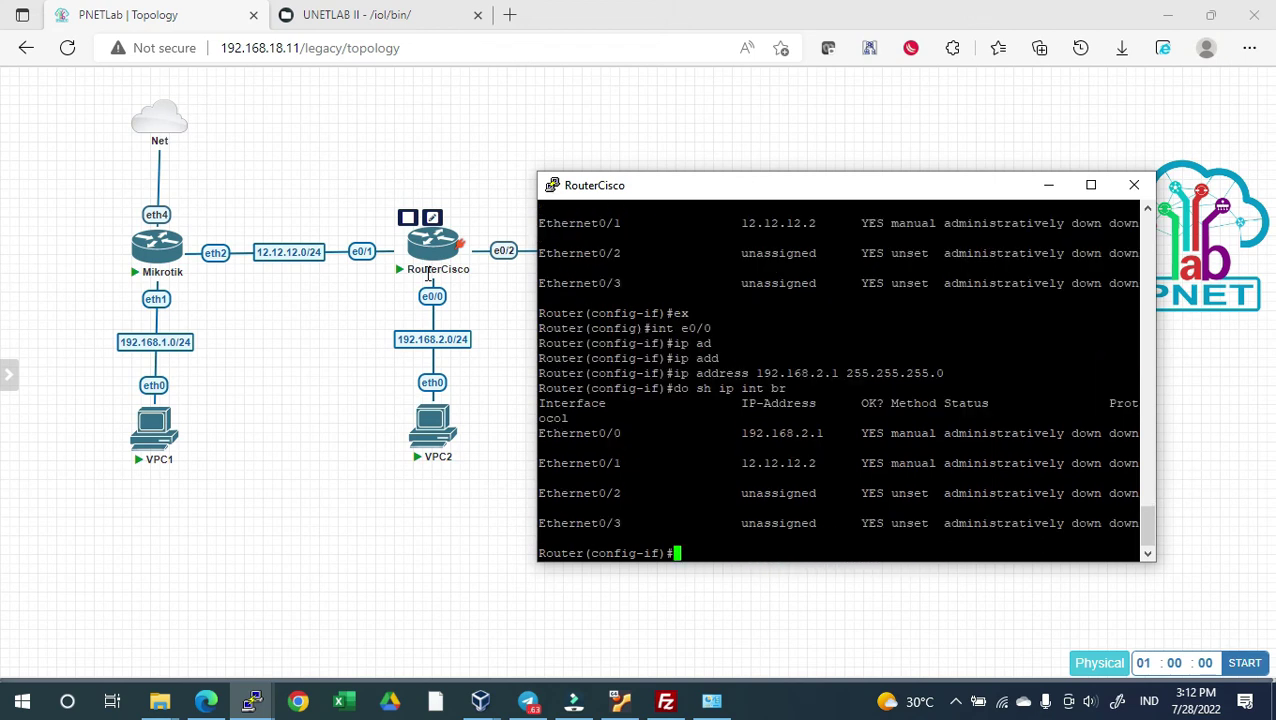
{"action": "left_click_drag", "start_coordinate": [830, 433], "coordinate": [734, 433]}
{"action": "left_click", "coordinate": [764, 544]}
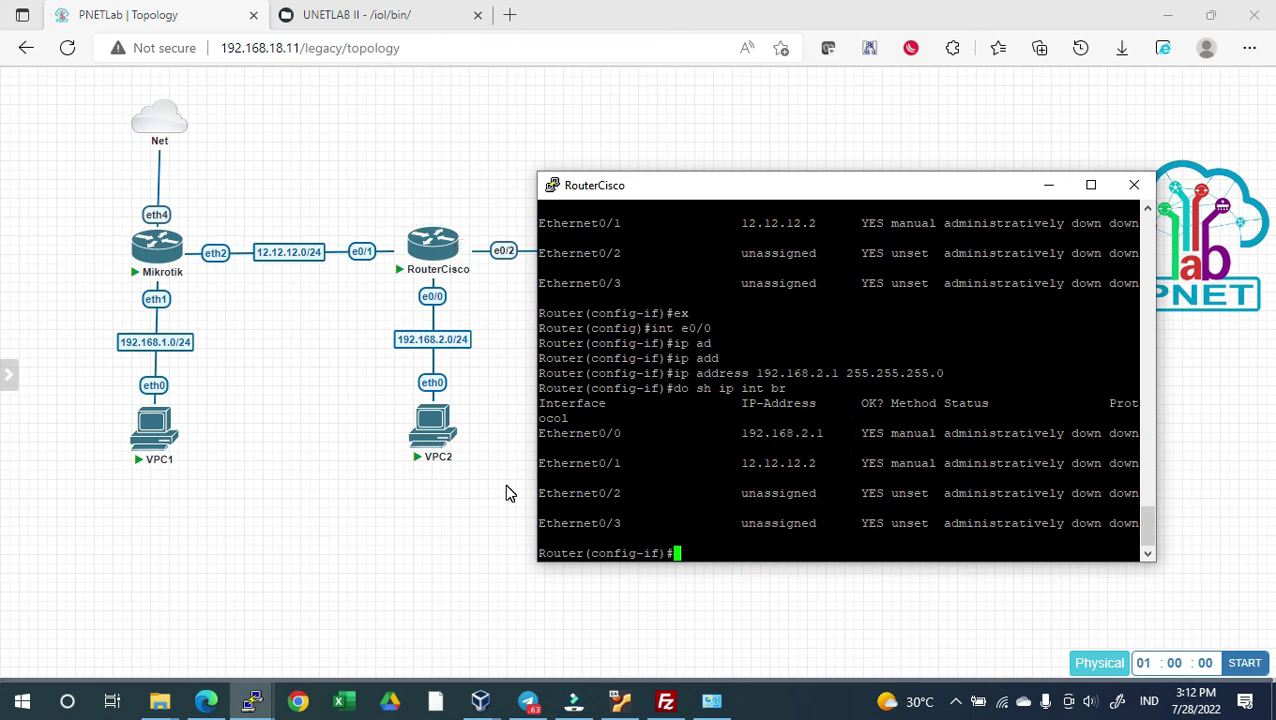
{"action": "left_click", "coordinate": [724, 548]}
Leave interface configuration and save the router configuration with do write
{"action": "type", "text": "ex"}
{"action": "key", "text": "Return"}
{"action": "type", "text": "do "}
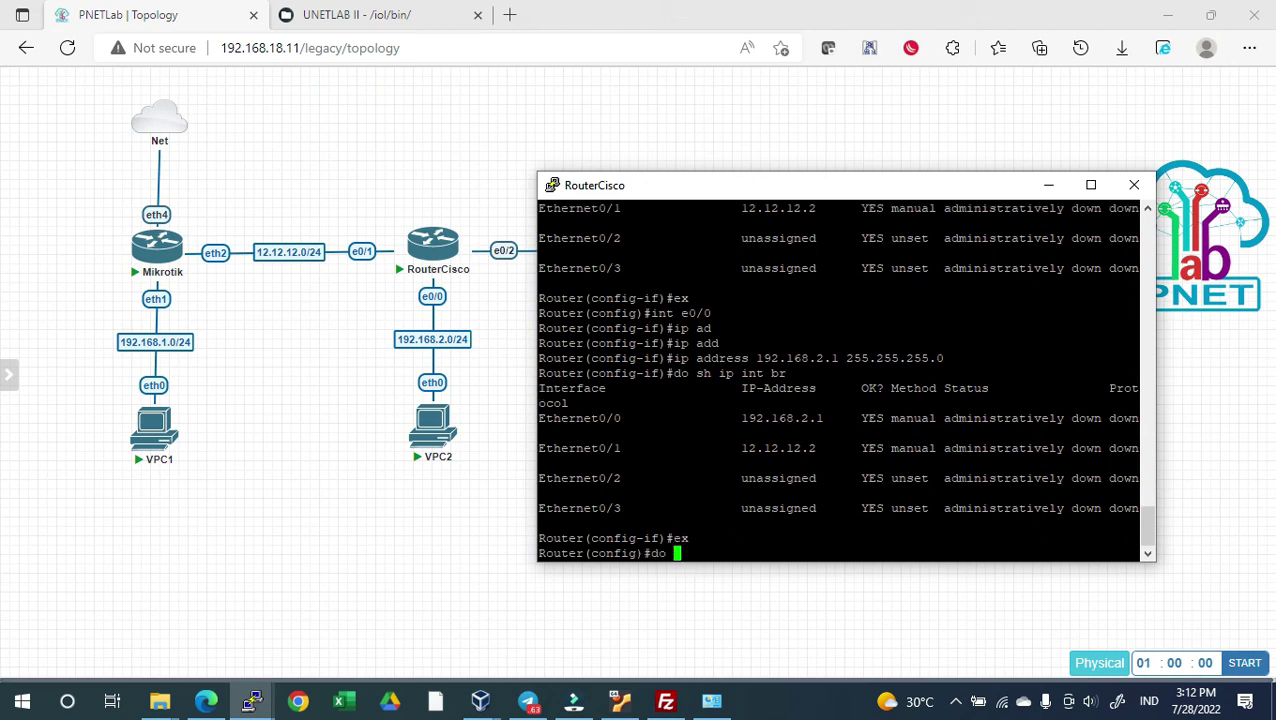
{"action": "type", "text": "write"}
{"action": "key", "text": "Return"}
{"action": "left_click", "coordinate": [433, 425]}
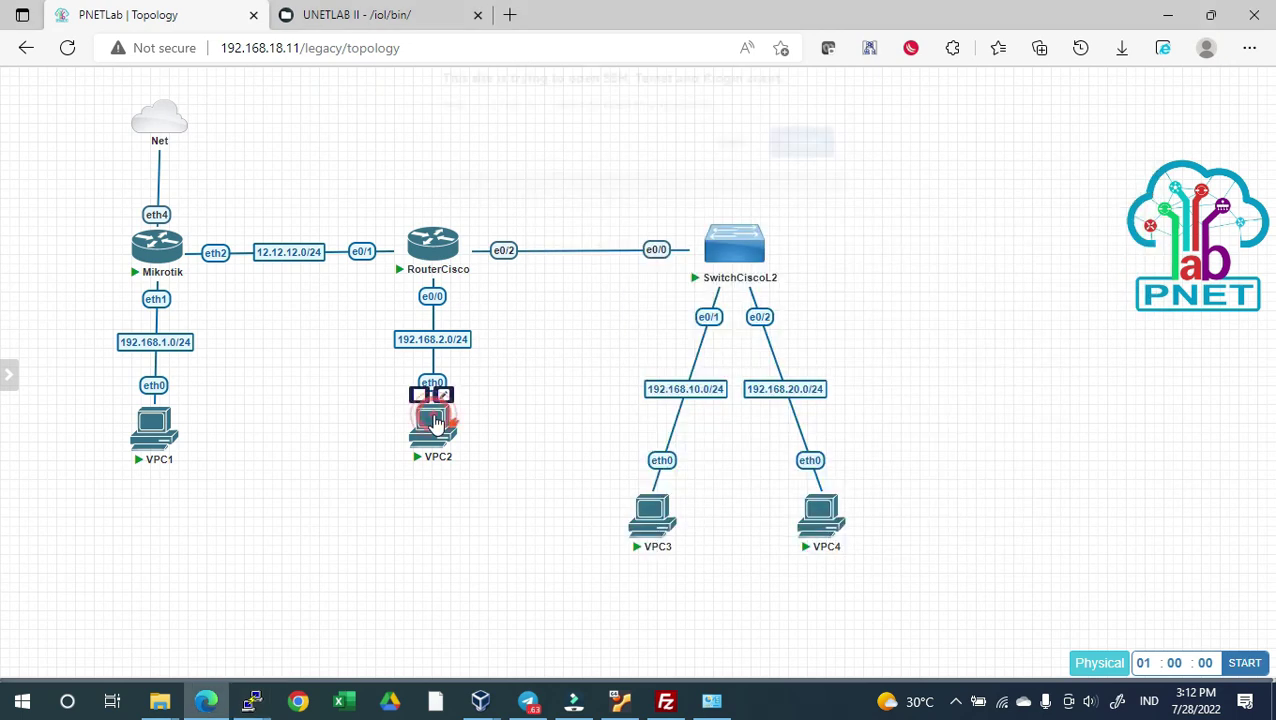
Give VPC2 address 192.168.2.2/24 with gateway 192.168.2.1 and verify with show ip
{"action": "left_click", "coordinate": [735, 148]}
{"action": "left_click_drag", "start_coordinate": [526, 113], "coordinate": [906, 162]}
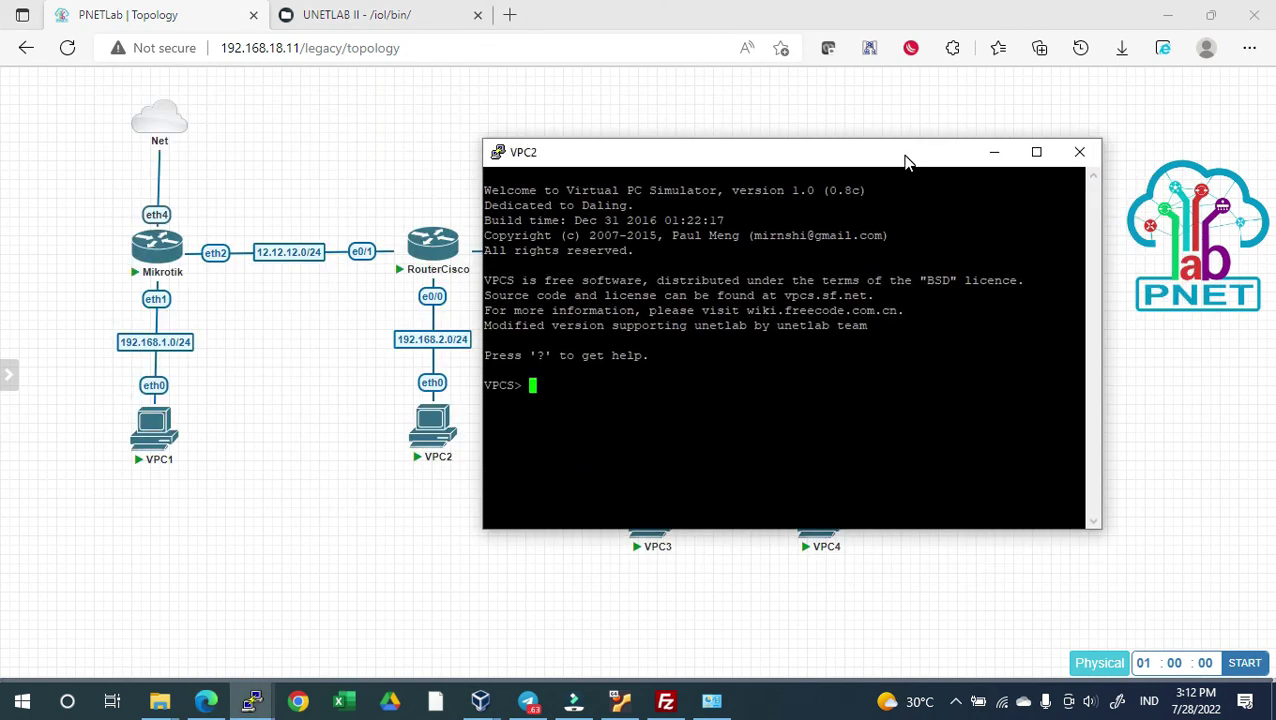
{"action": "type", "text": "show ip"}
{"action": "key", "text": "Return"}
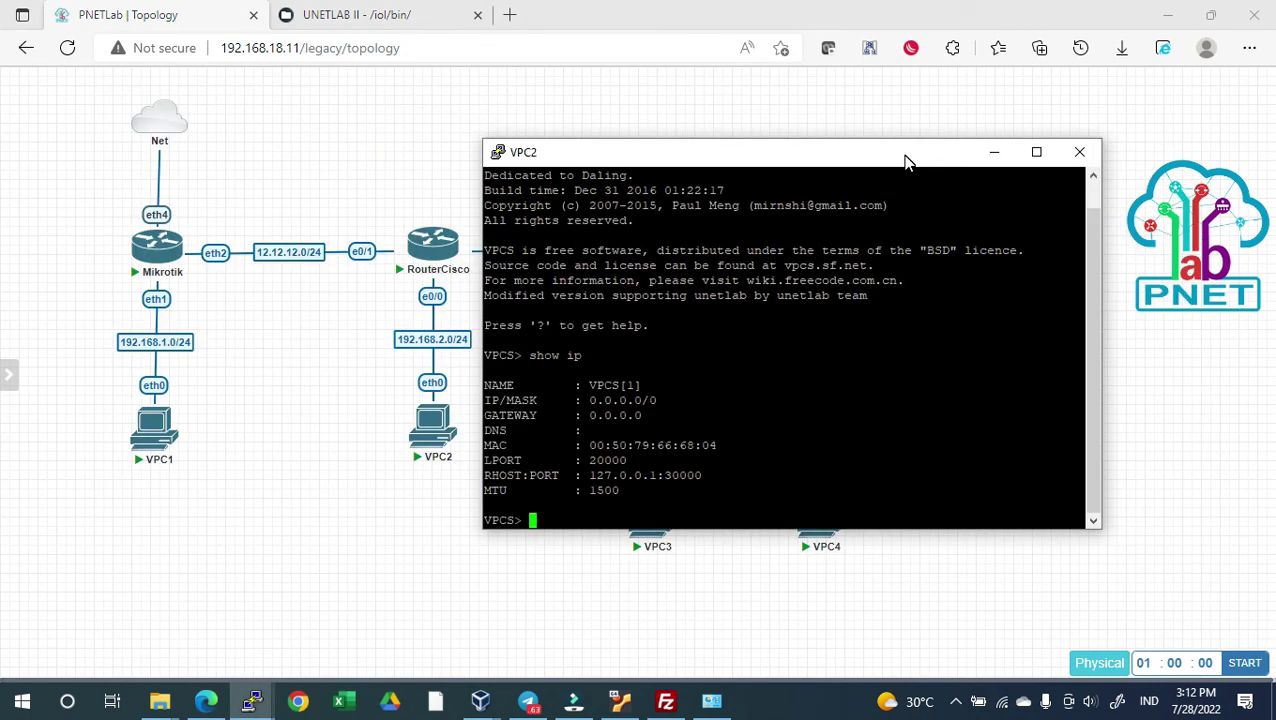
{"action": "type", "text": "ip 192.168.2.2/24 "}
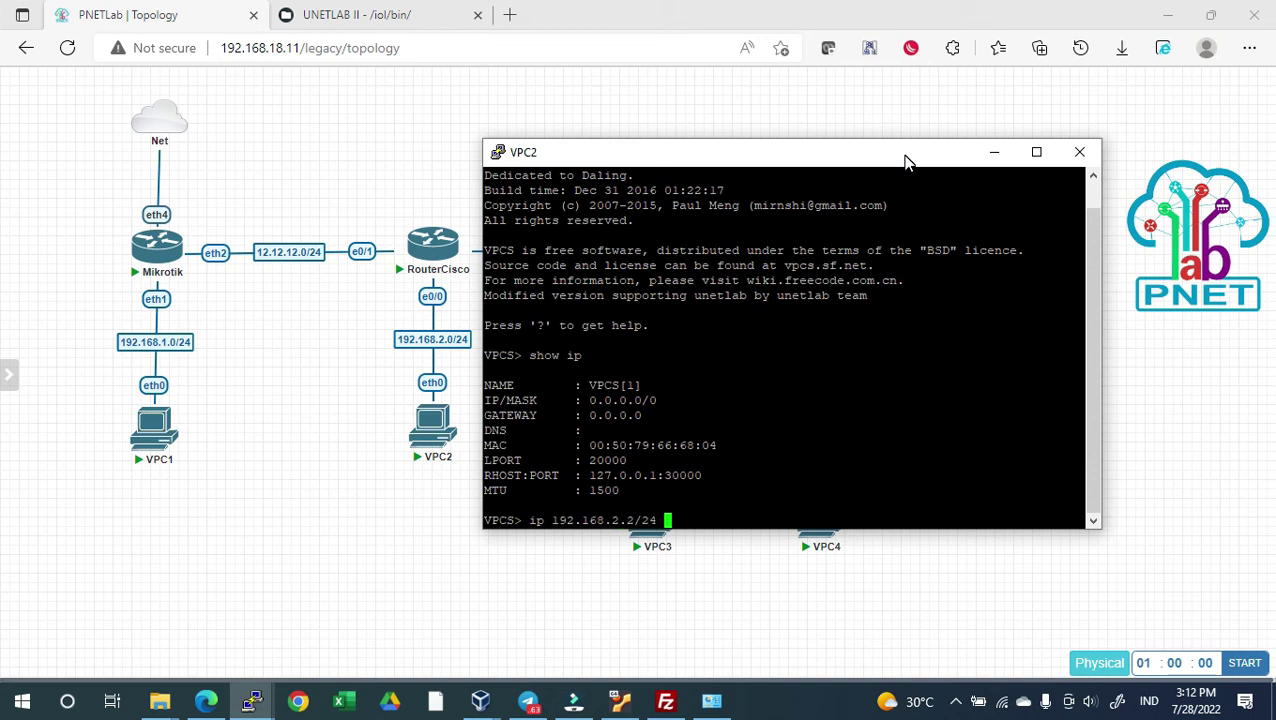
{"action": "type", "text": "192.168.2.1"}
{"action": "key", "text": "Return"}
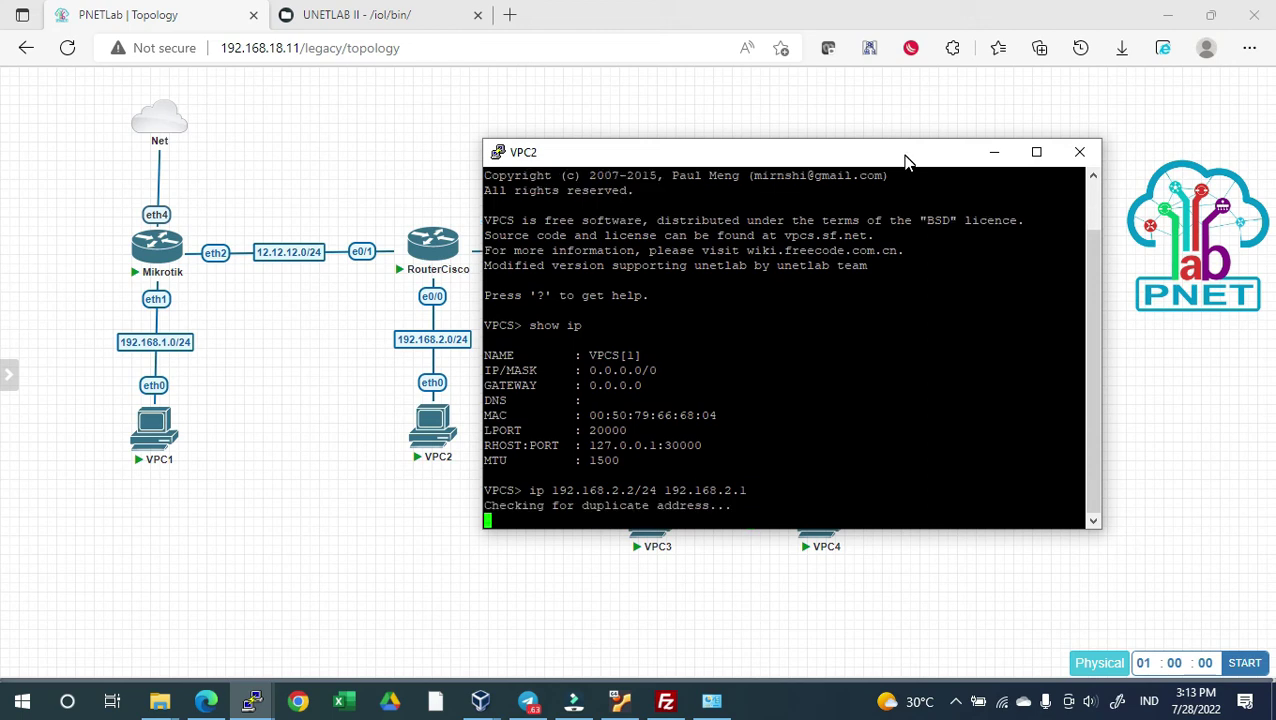
{"action": "type", "text": "show ip"}
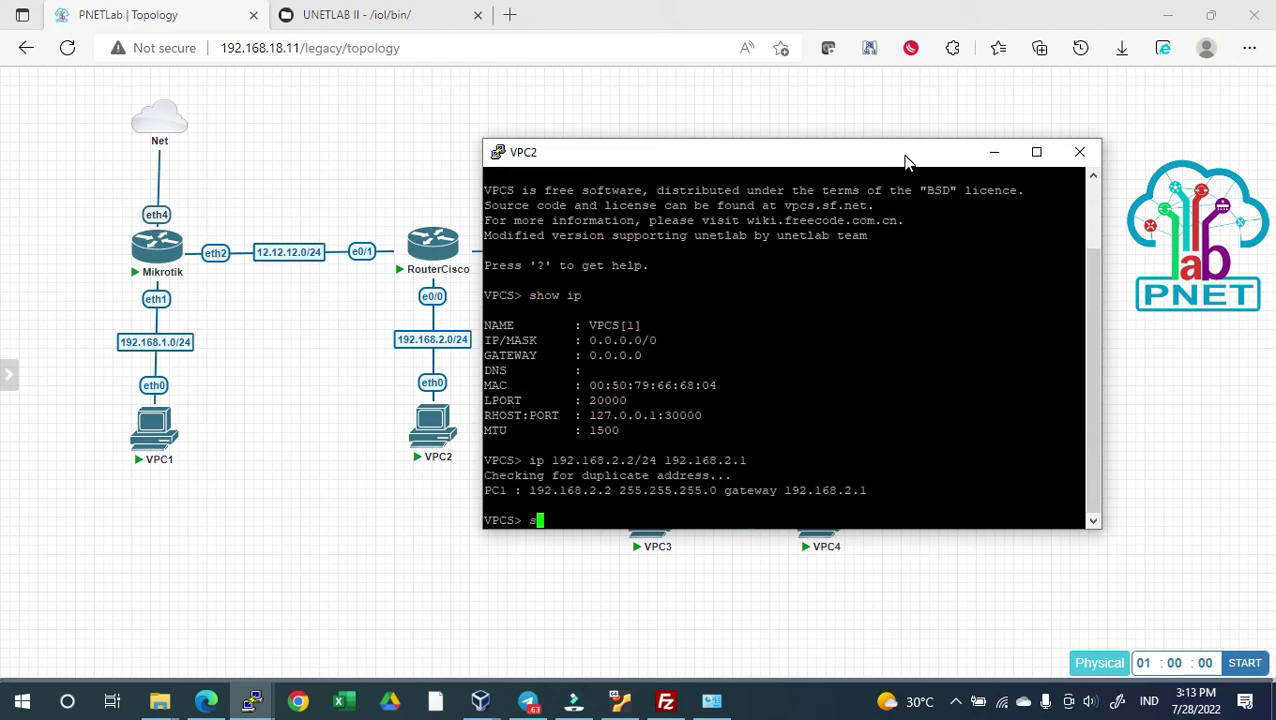
{"action": "key", "text": "Return"}
Ping 192.168.2.1 from VPC2, which reports host not reachable
{"action": "type", "text": "pin"}
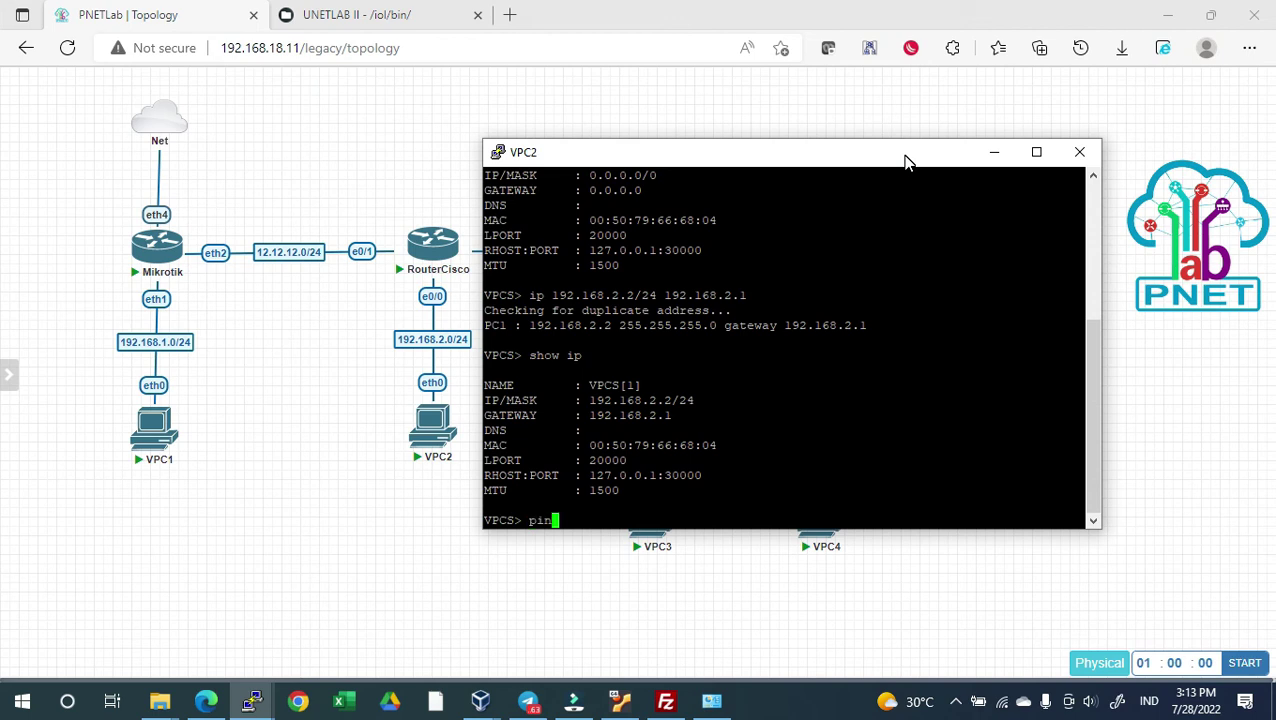
{"action": "type", "text": "g 192.168.2.1"}
{"action": "key", "text": "Return"}
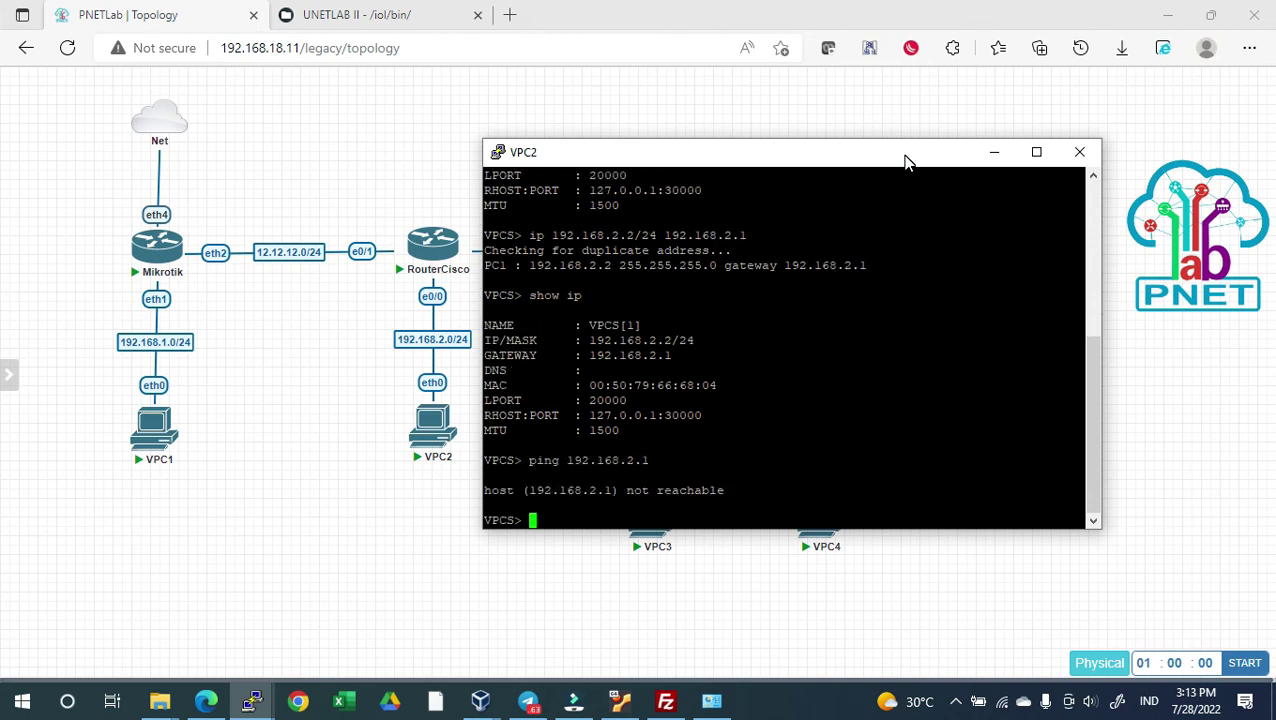
{"action": "key", "text": "alt+Tab"}
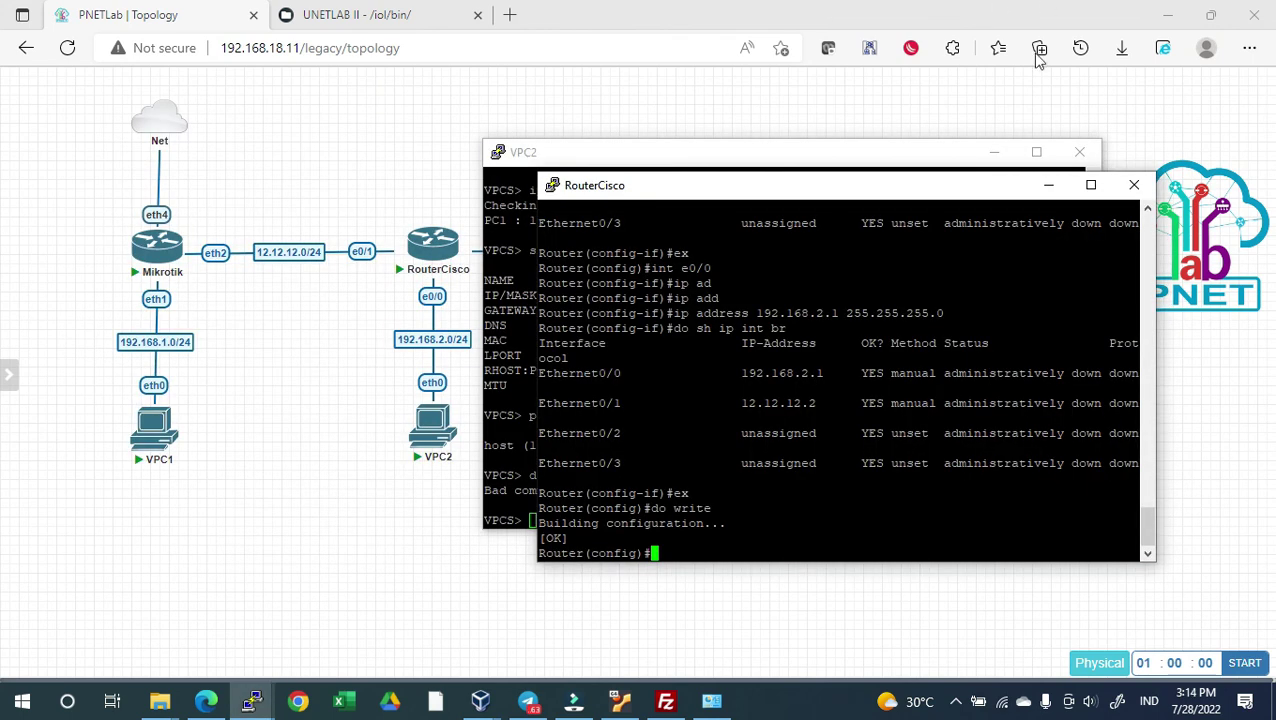
Run no shutdown on RouterCisco's Ethernet0/0 and Ethernet0/1 to bring both interfaces up
{"action": "left_click", "coordinate": [830, 345]}
{"action": "type", "text": "int e0/0"}
{"action": "key", "text": "Return"}
{"action": "type", "text": "no sh"}
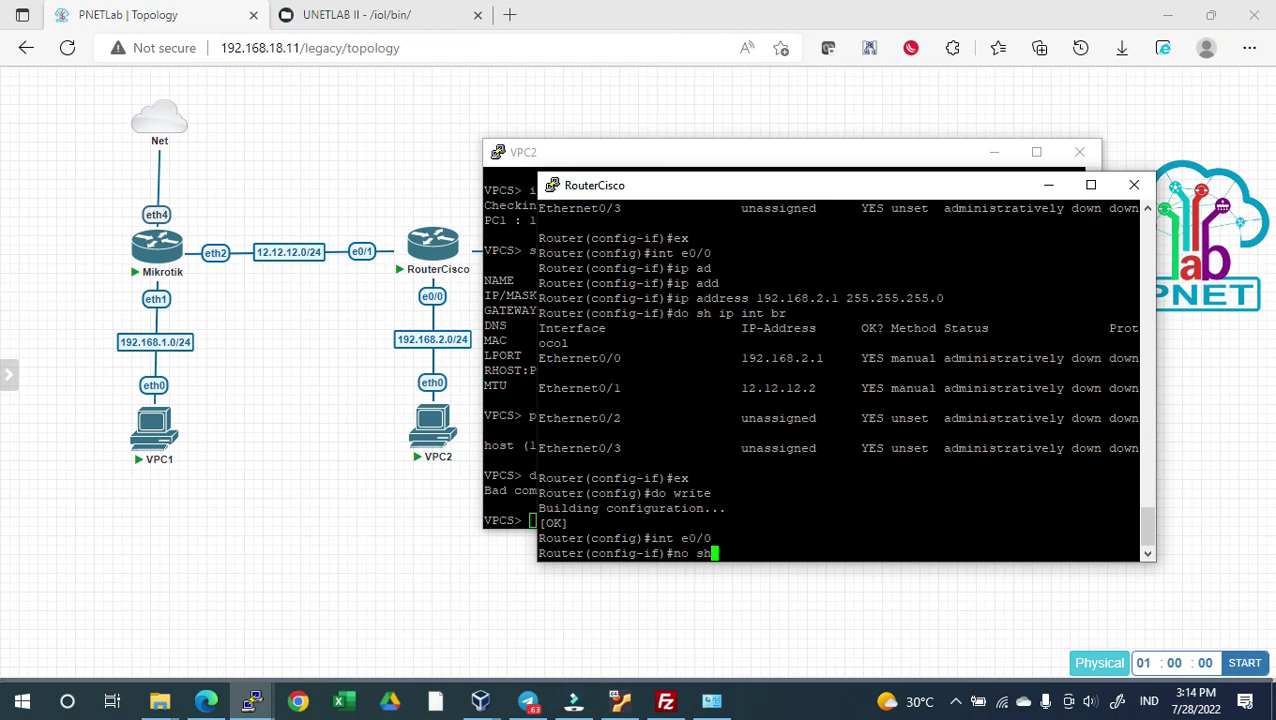
{"action": "key", "text": "Tab"}
{"action": "key", "text": "Return"}
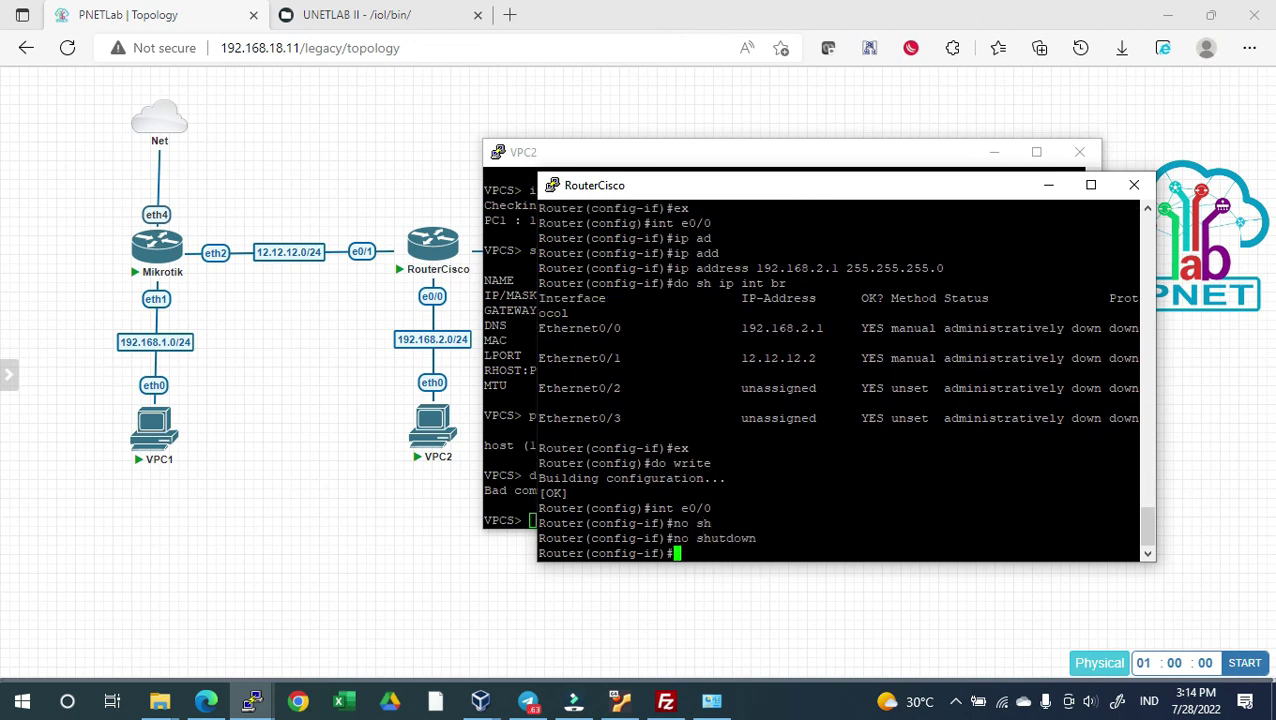
{"action": "type", "text": "ex"}
{"action": "key", "text": "Return"}
{"action": "type", "text": "int "}
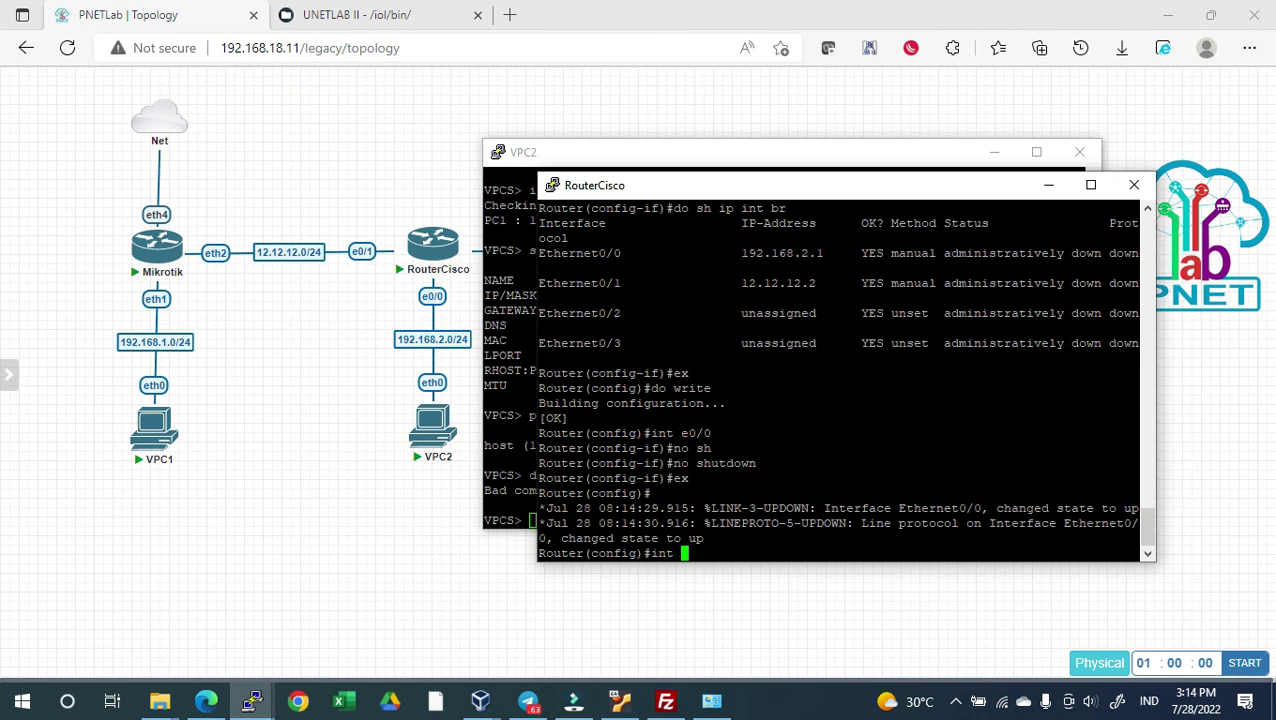
{"action": "type", "text": "e0/1"}
{"action": "key", "text": "Return"}
{"action": "type", "text": "no sh"}
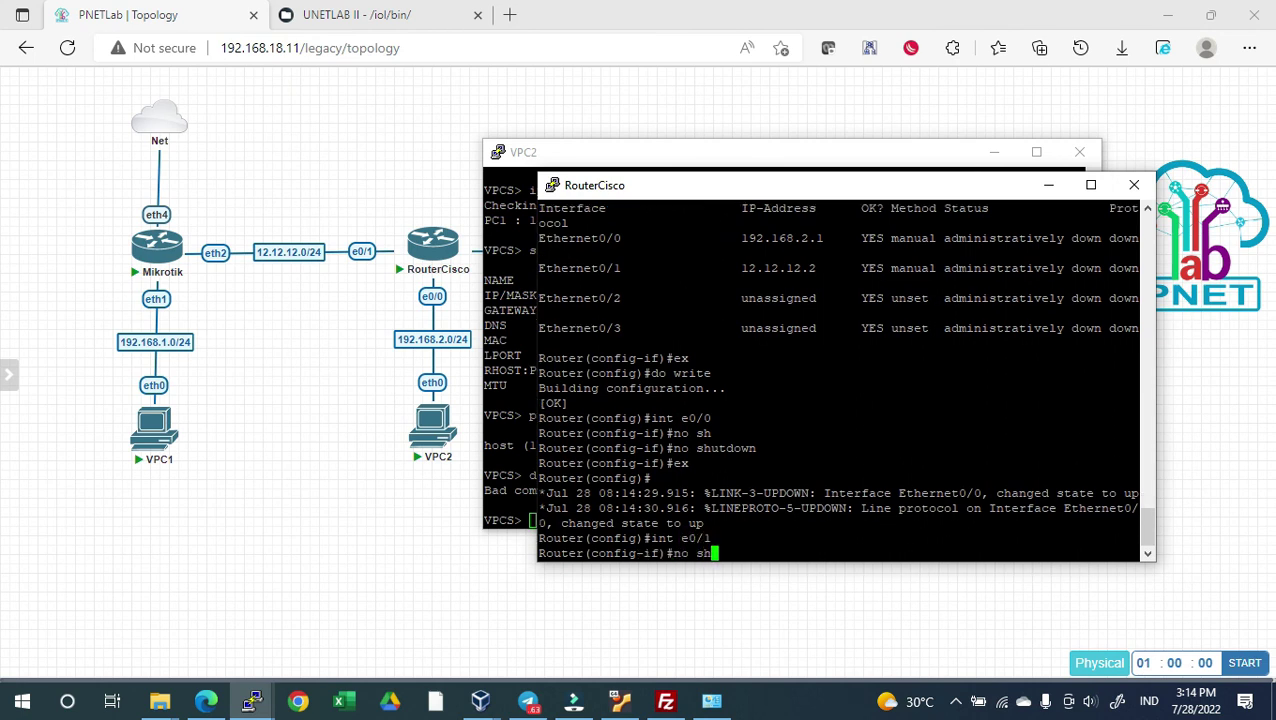
{"action": "key", "text": "Tab"}
{"action": "key", "text": "Return"}
Rerun the ping to 192.168.2.1 from VPC2, now getting replies
{"action": "left_click", "coordinate": [530, 328]}
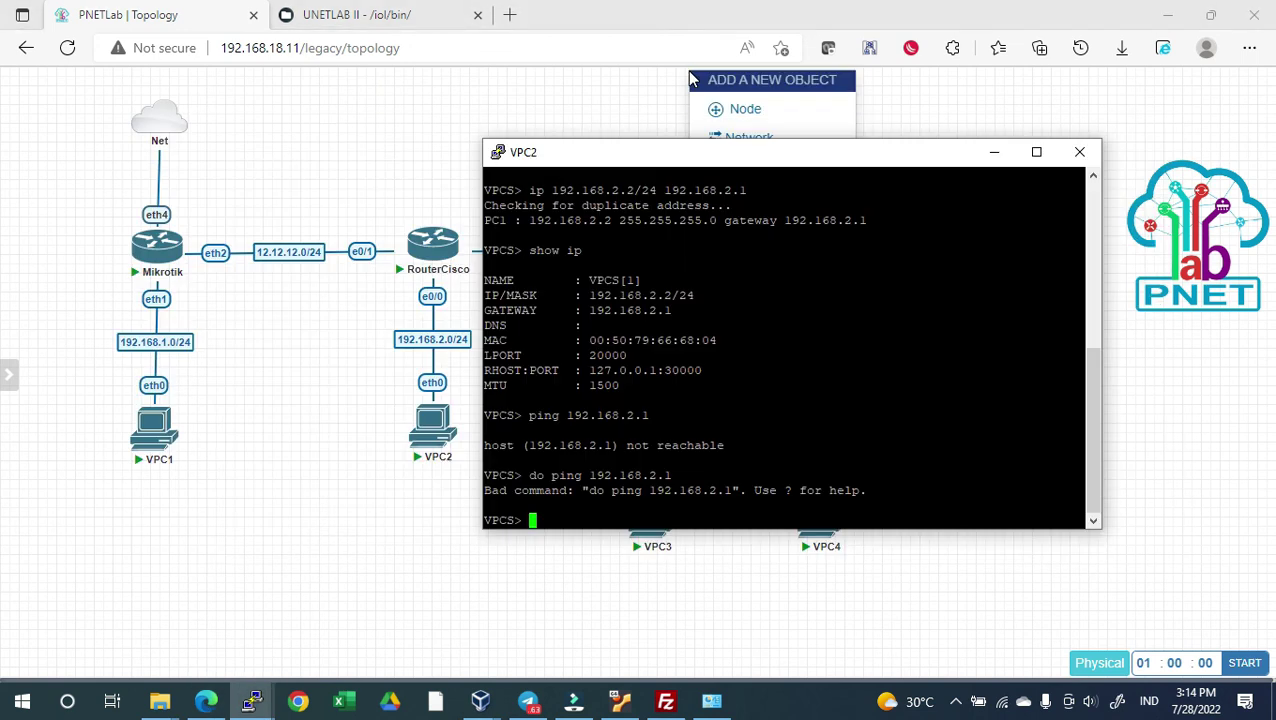
{"action": "right_click", "coordinate": [575, 108]}
{"action": "left_click", "coordinate": [446, 215]}
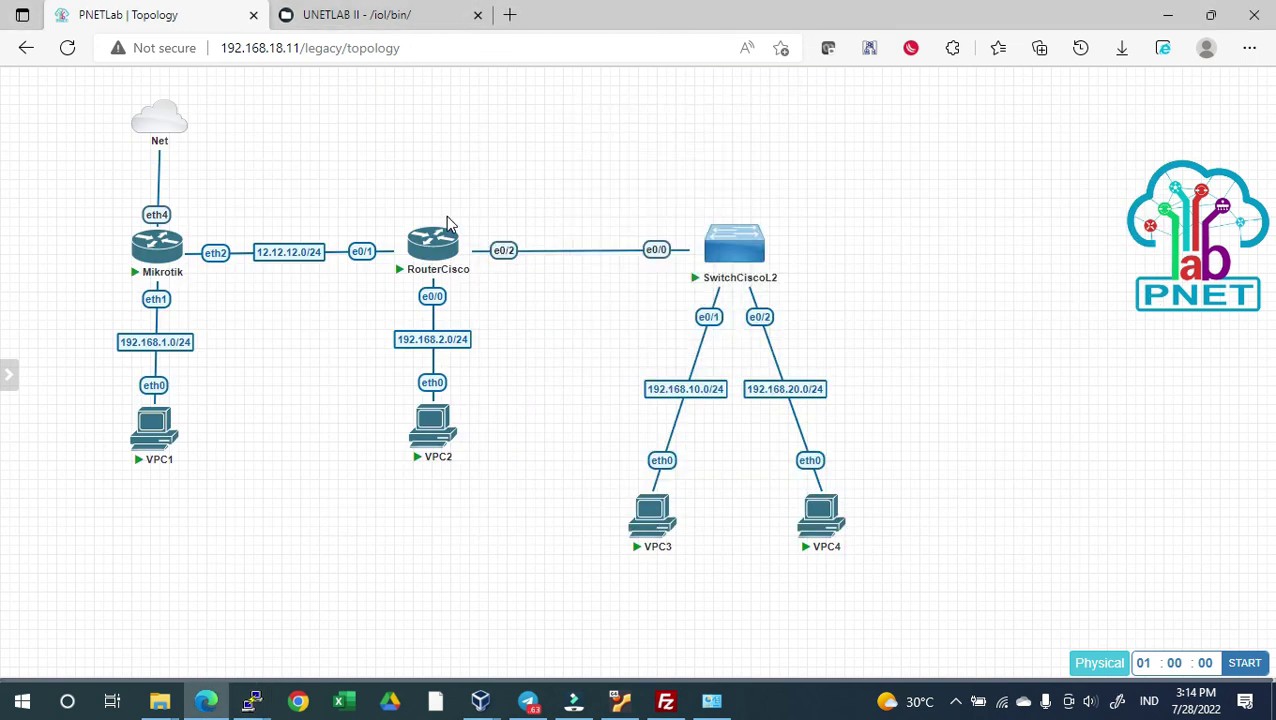
{"action": "key", "text": "alt+Tab"}
{"action": "key", "text": "Up"}
{"action": "key", "text": "Up"}
{"action": "key", "text": "Return"}
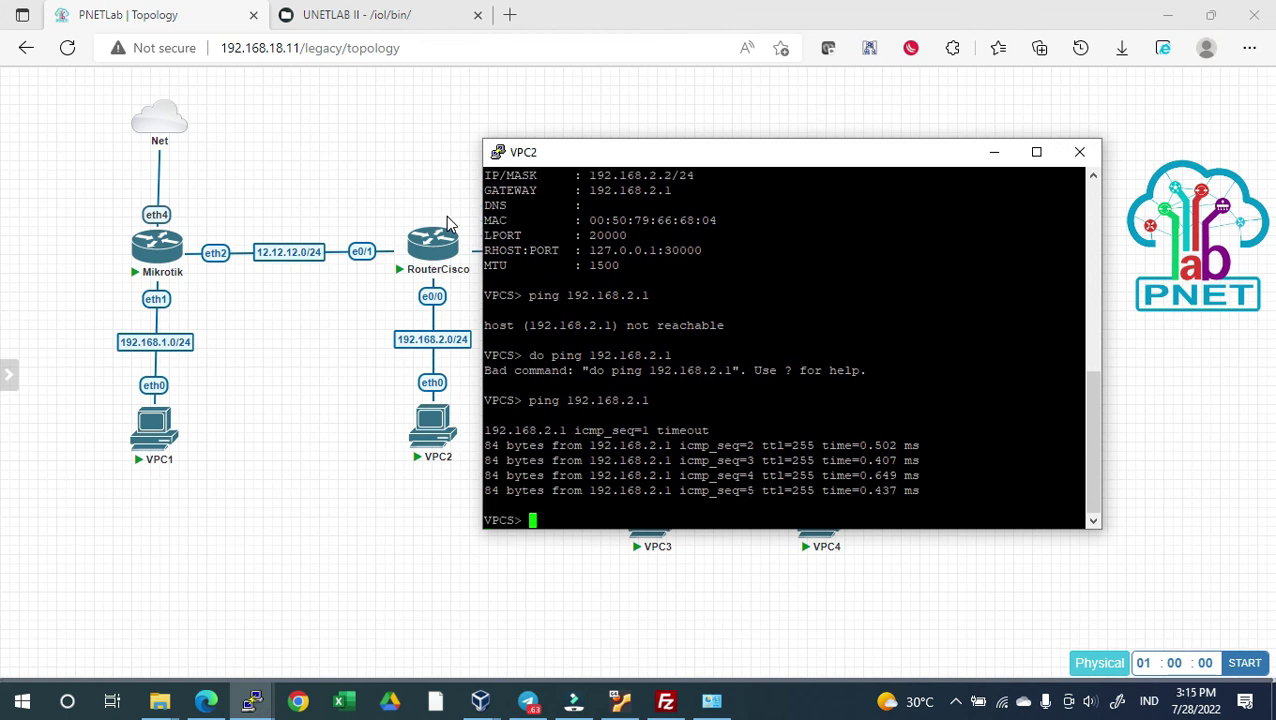
Ping 12.12.12.2 successfully, then 12.12.12.1, which times out and is stopped
{"action": "type", "text": "ping 12.12.12.2"}
{"action": "key", "text": "Return"}
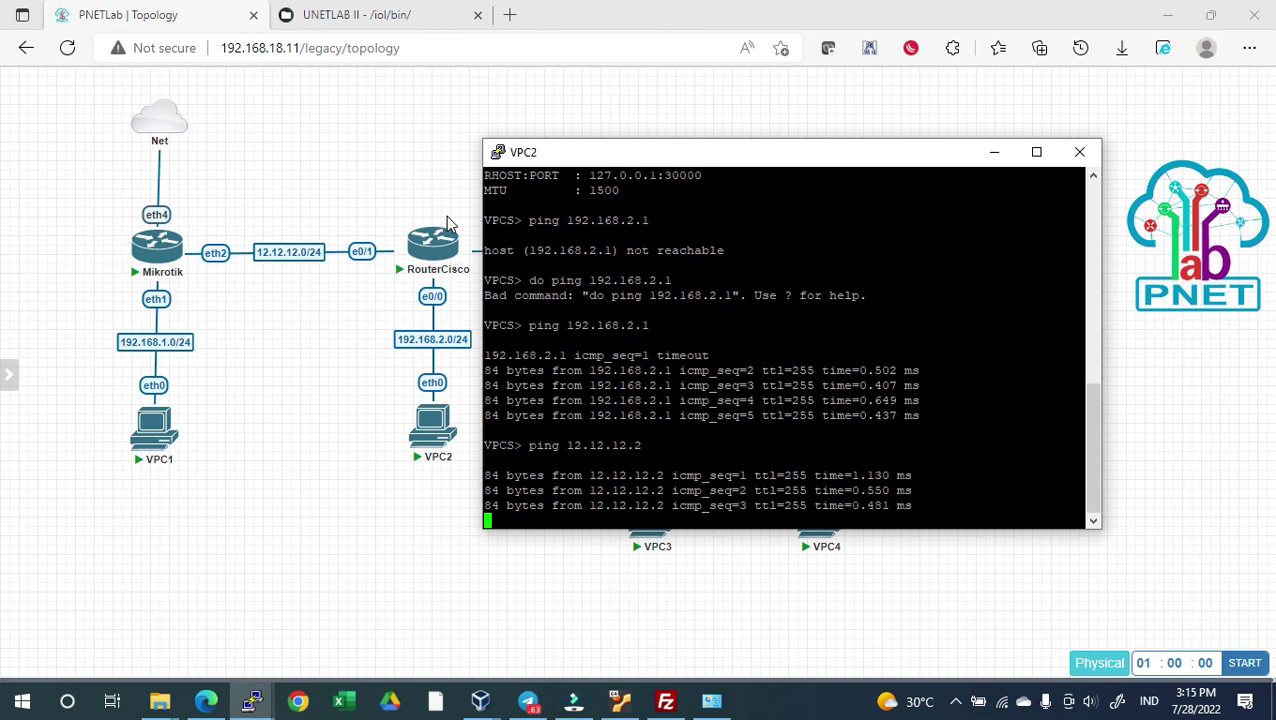
{"action": "key", "text": "Up"}
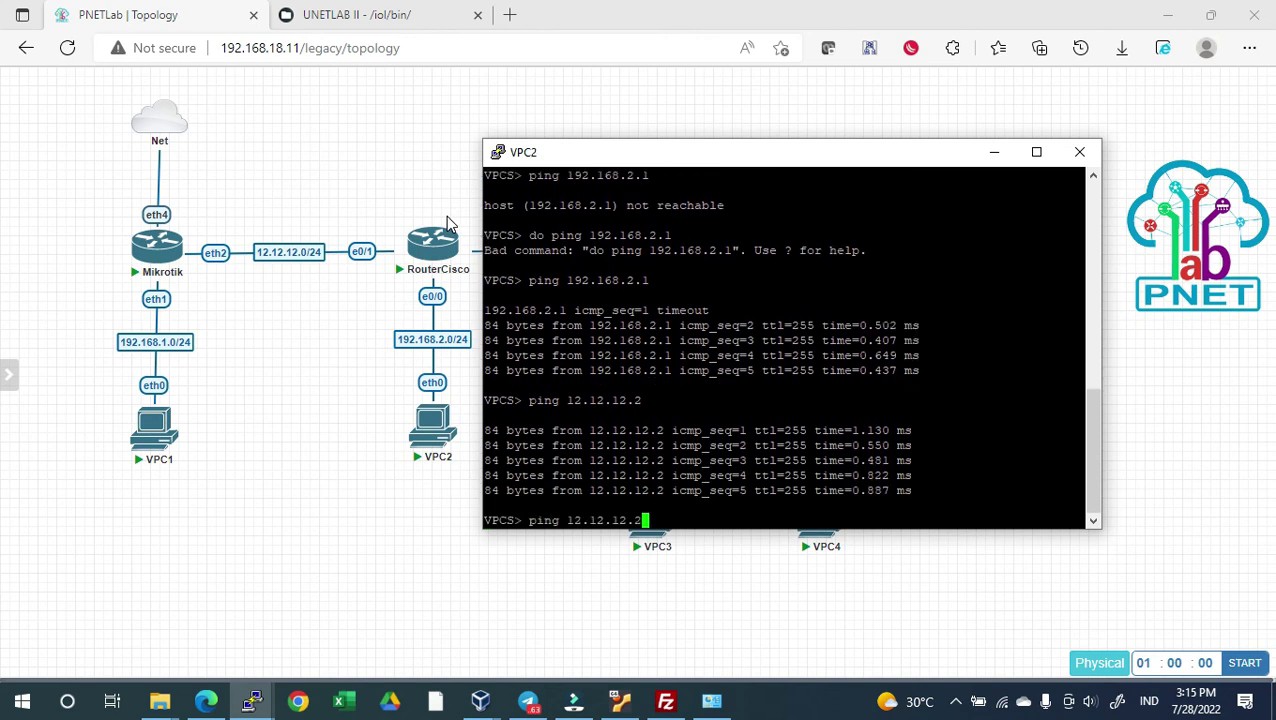
{"action": "key", "text": "BackSpace"}
{"action": "type", "text": "1"}
{"action": "key", "text": "Return"}
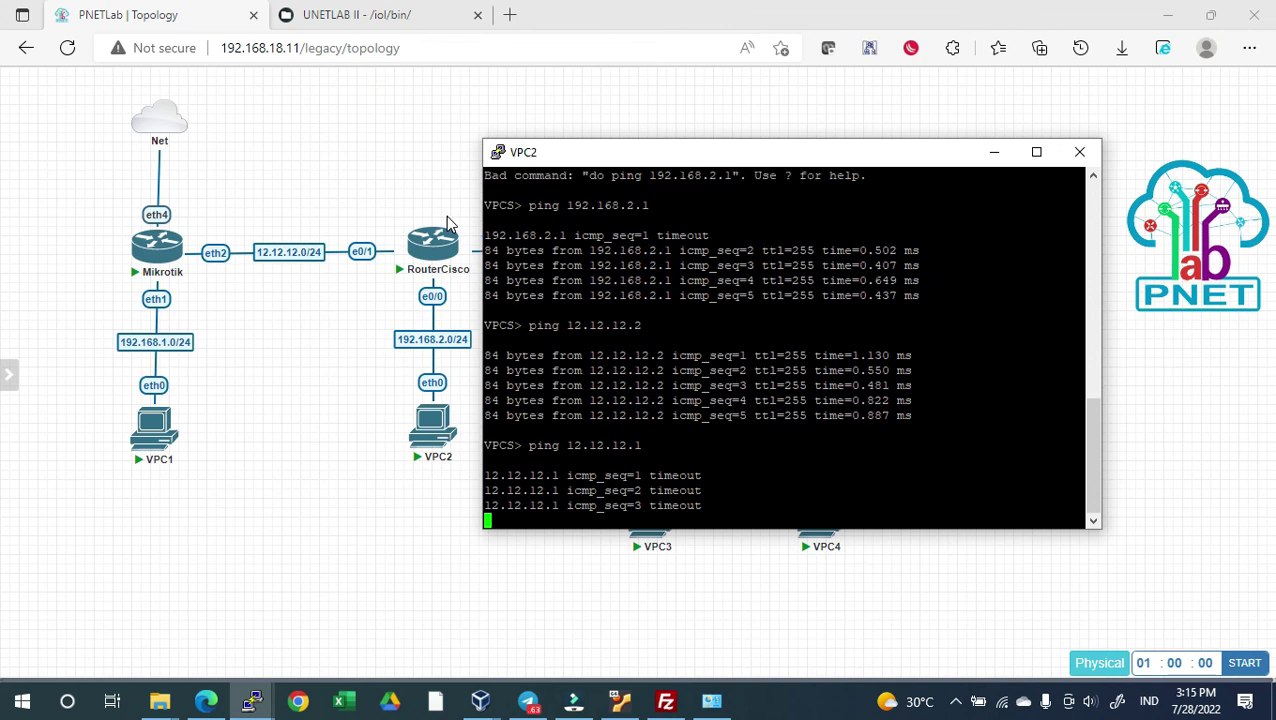
{"action": "key", "text": "ctrl+c"}
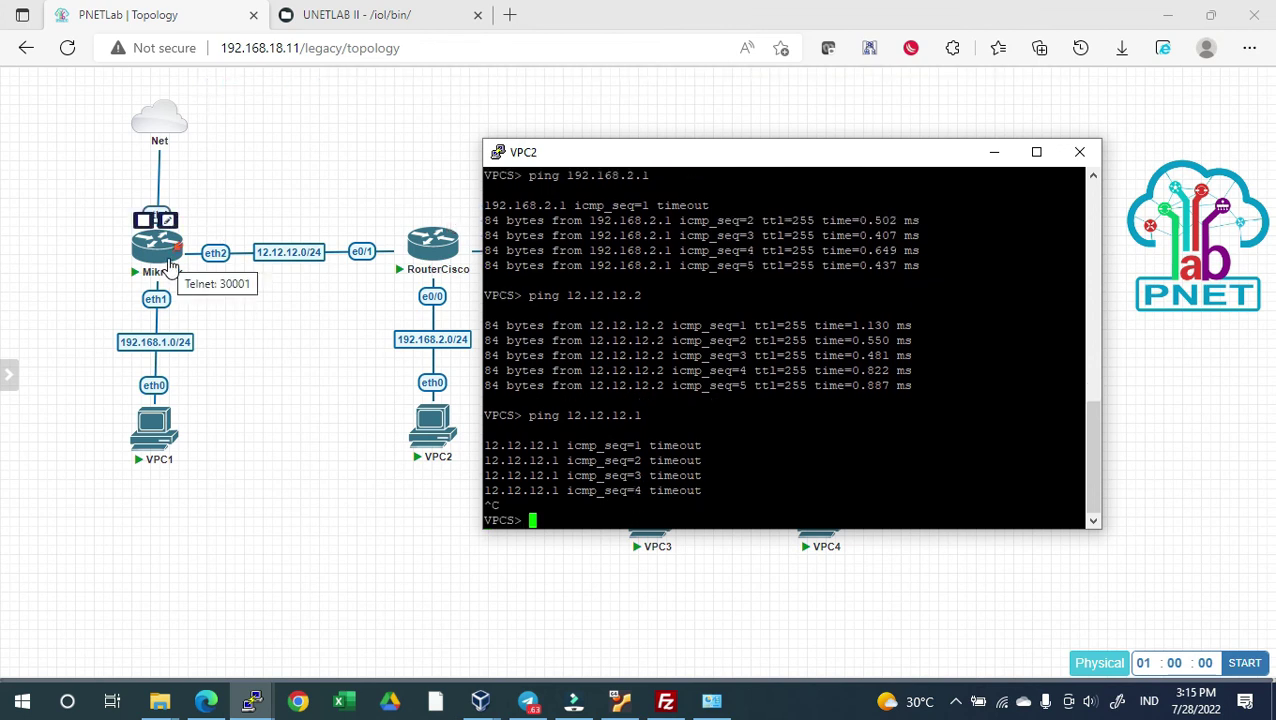
{"action": "key", "text": "alt+Tab"}
{"action": "key", "text": "alt+Tab"}
{"action": "key", "text": "alt+Tab"}
{"action": "key", "text": "alt+Tab"}
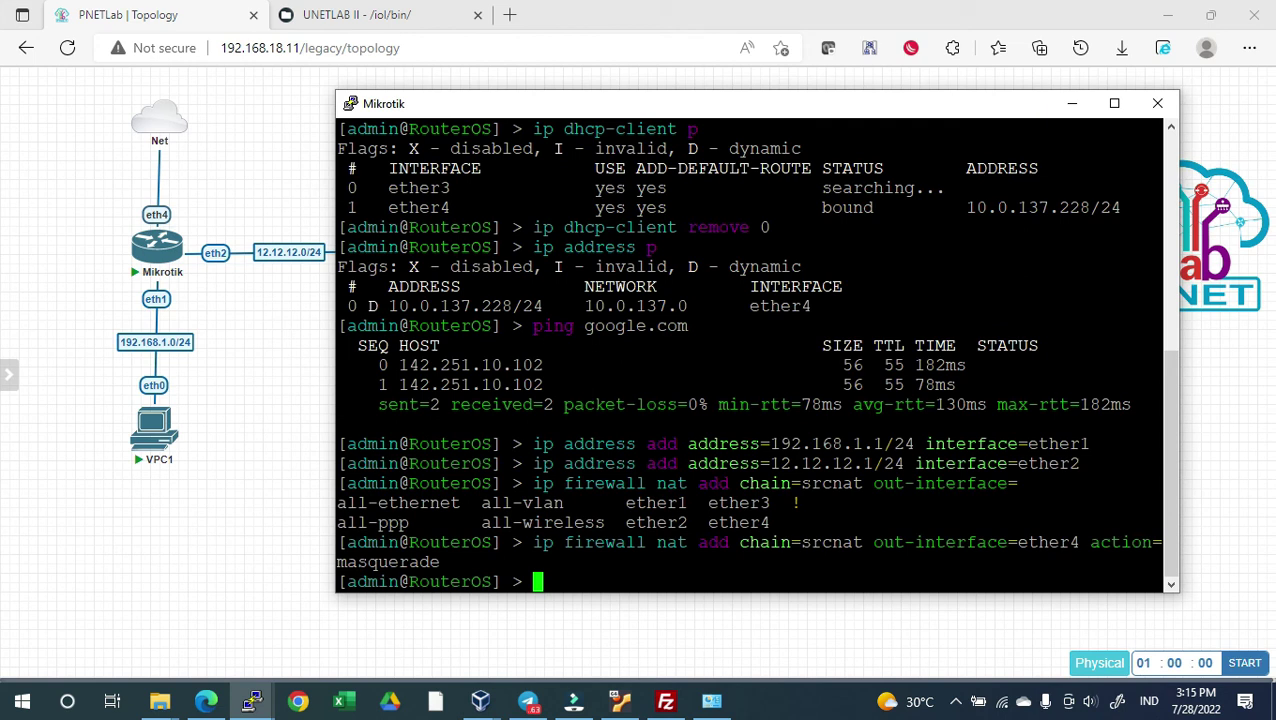
On the Mikrotik, add route dst-address=192.168.2.0/24 gateway=12.12.12.2
{"action": "left_click", "coordinate": [600, 577]}
{"action": "type", "text": "ip route "}
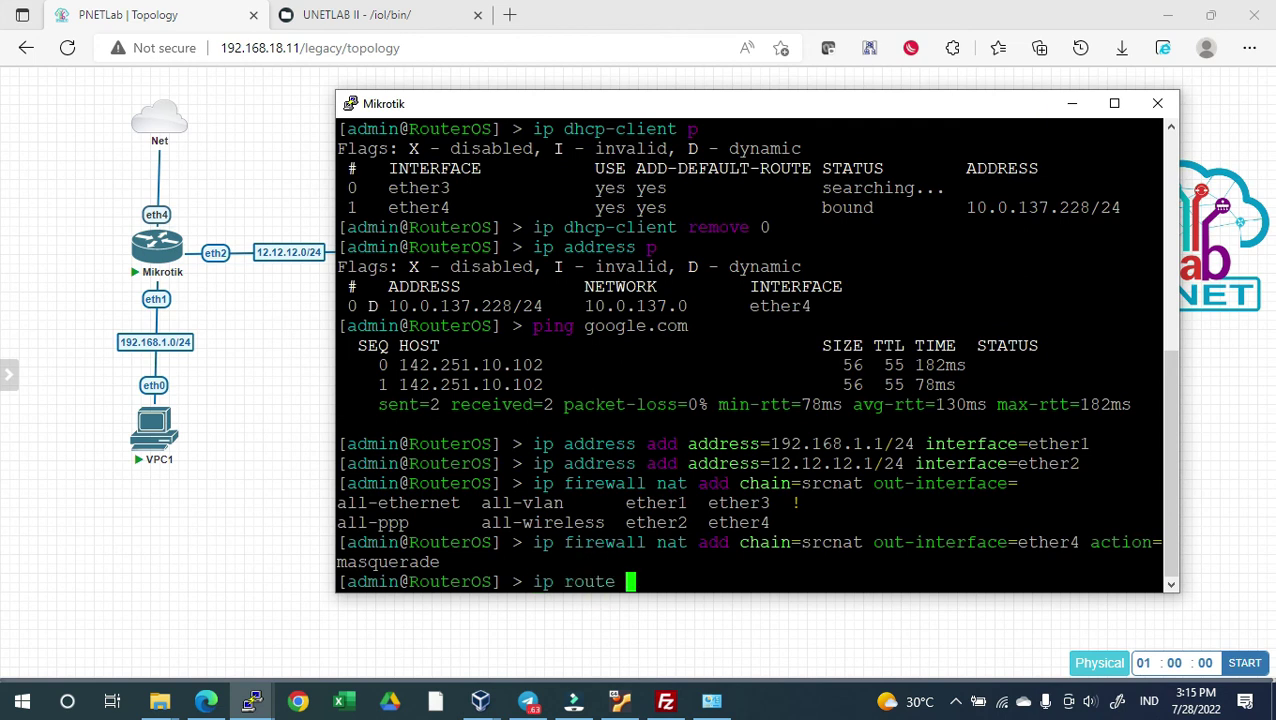
{"action": "type", "text": "add dst-address="}
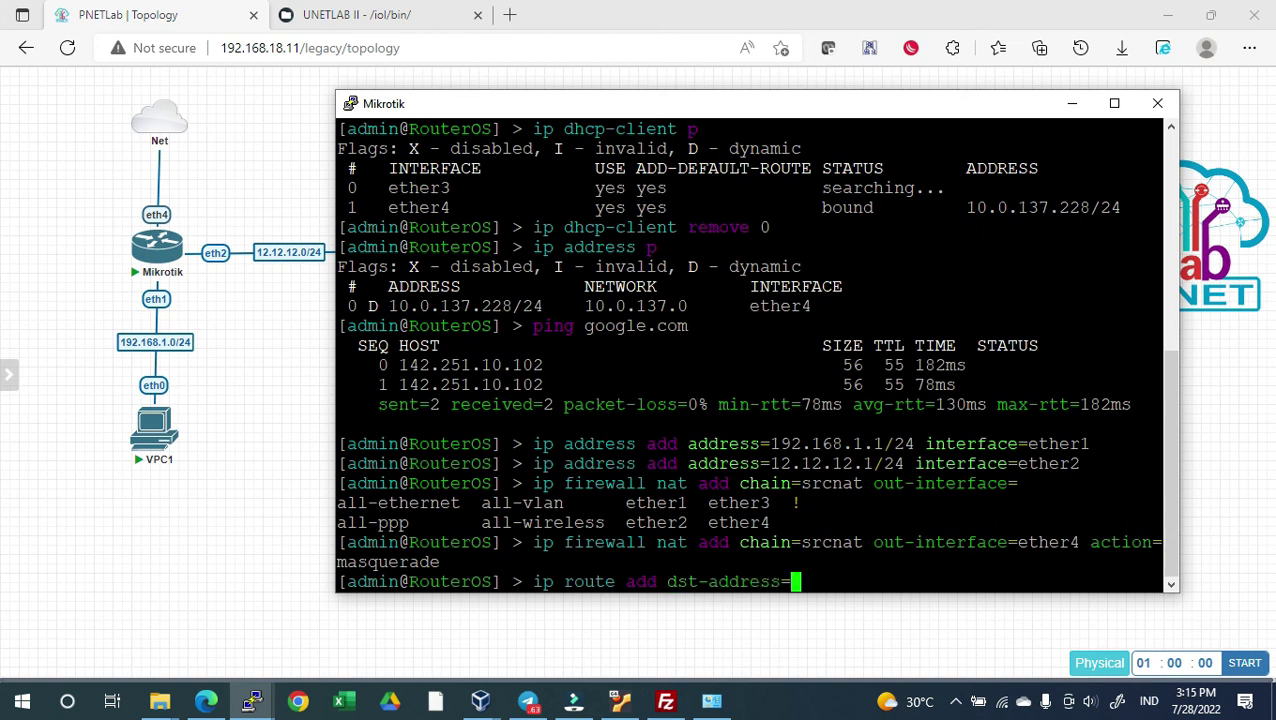
{"action": "left_click_drag", "start_coordinate": [615, 110], "coordinate": [745, 110]}
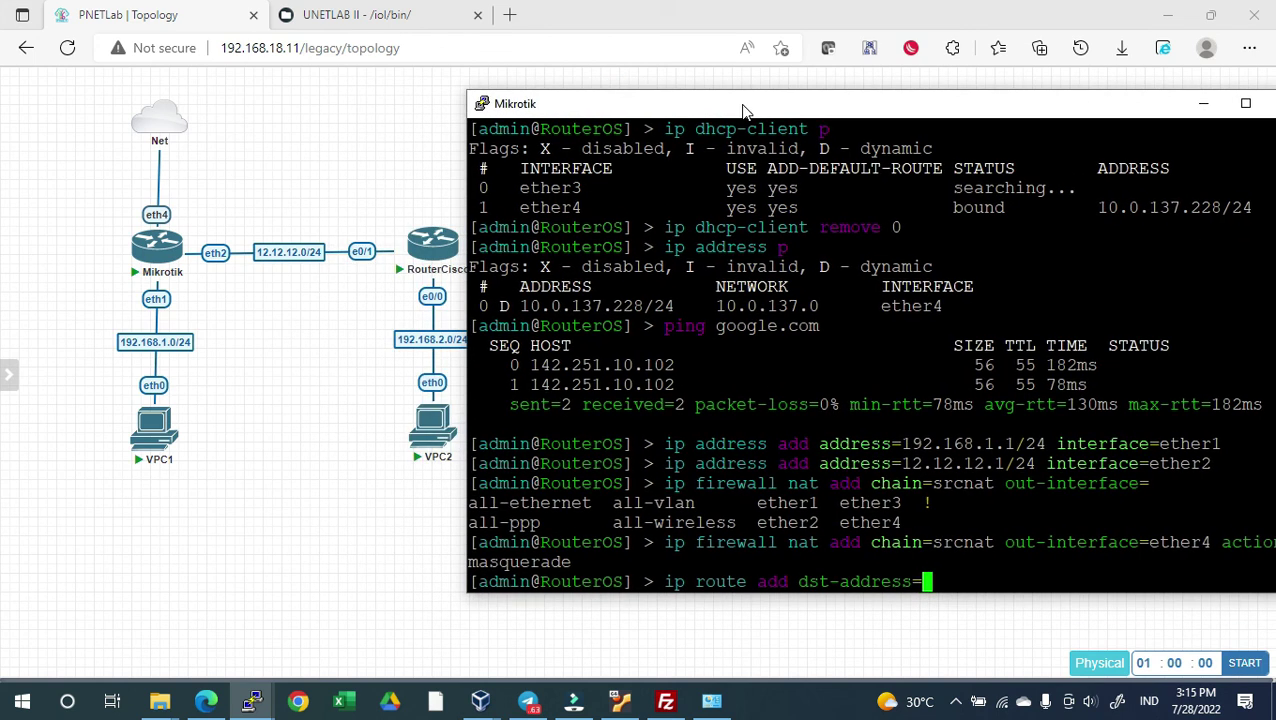
{"action": "type", "text": "192.168.2.0"}
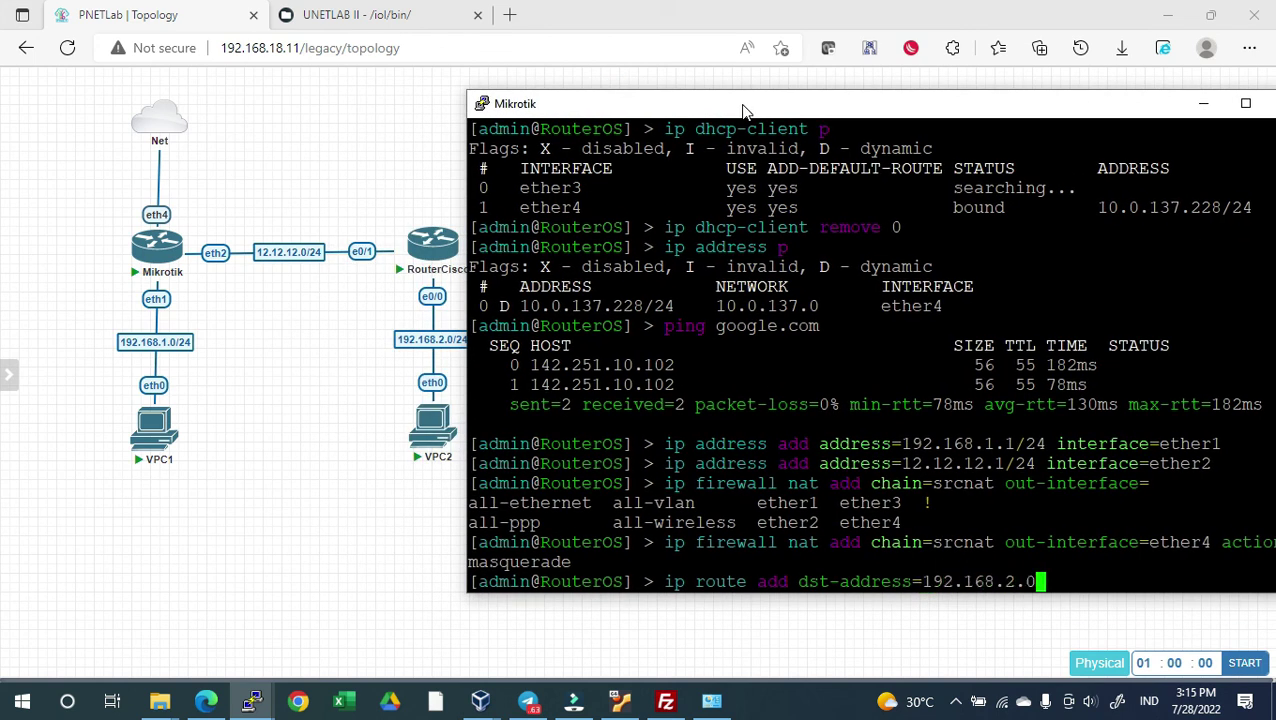
{"action": "type", "text": "/24 ga"}
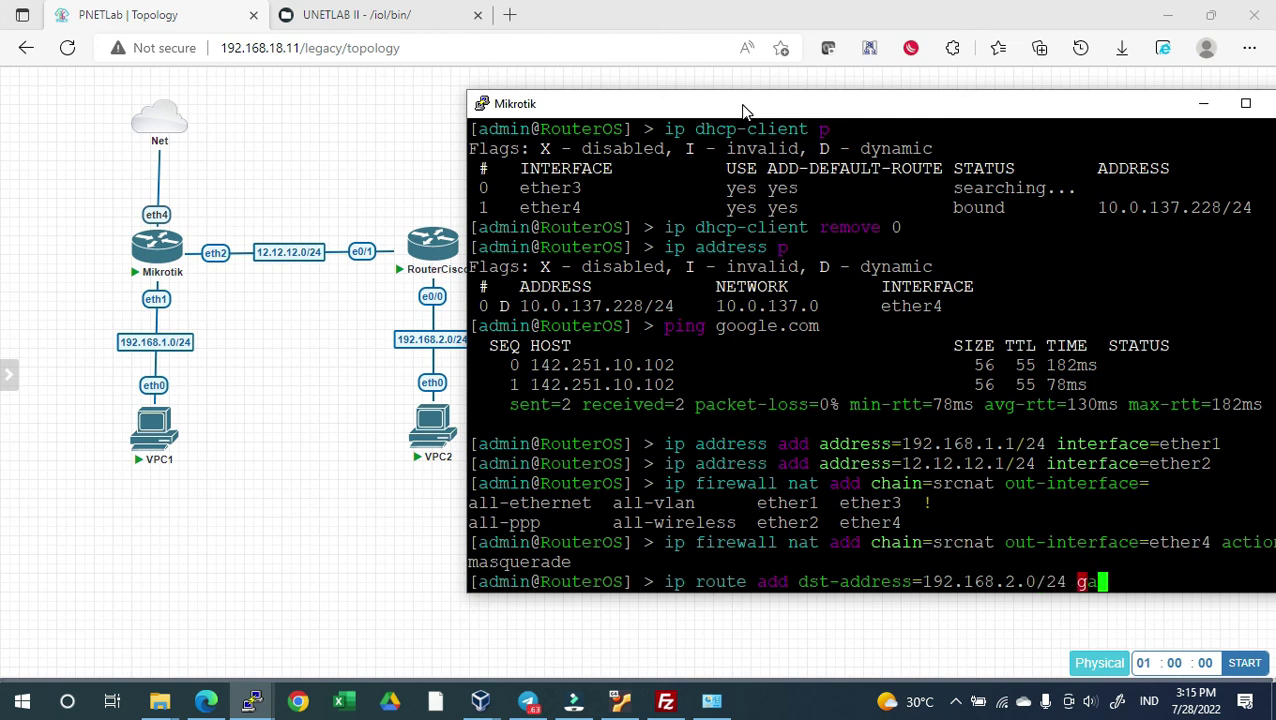
{"action": "type", "text": "teway=12.12.12.2"}
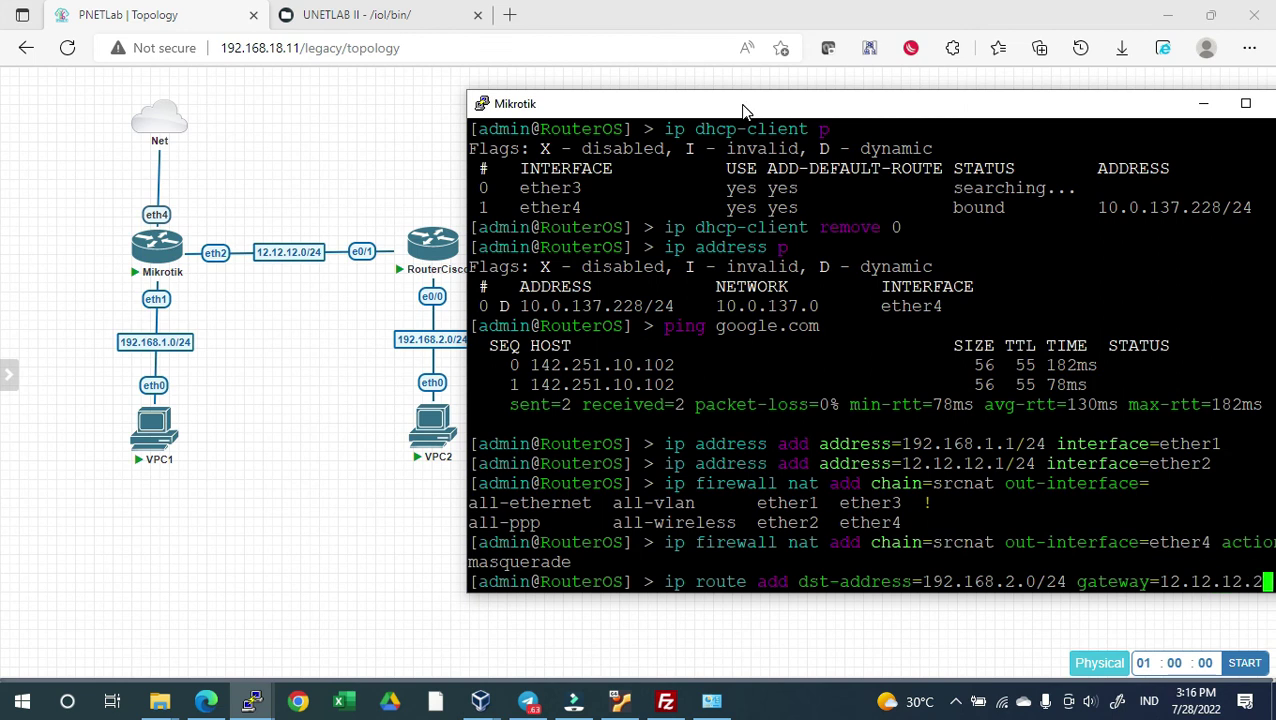
{"action": "key", "text": "Return"}
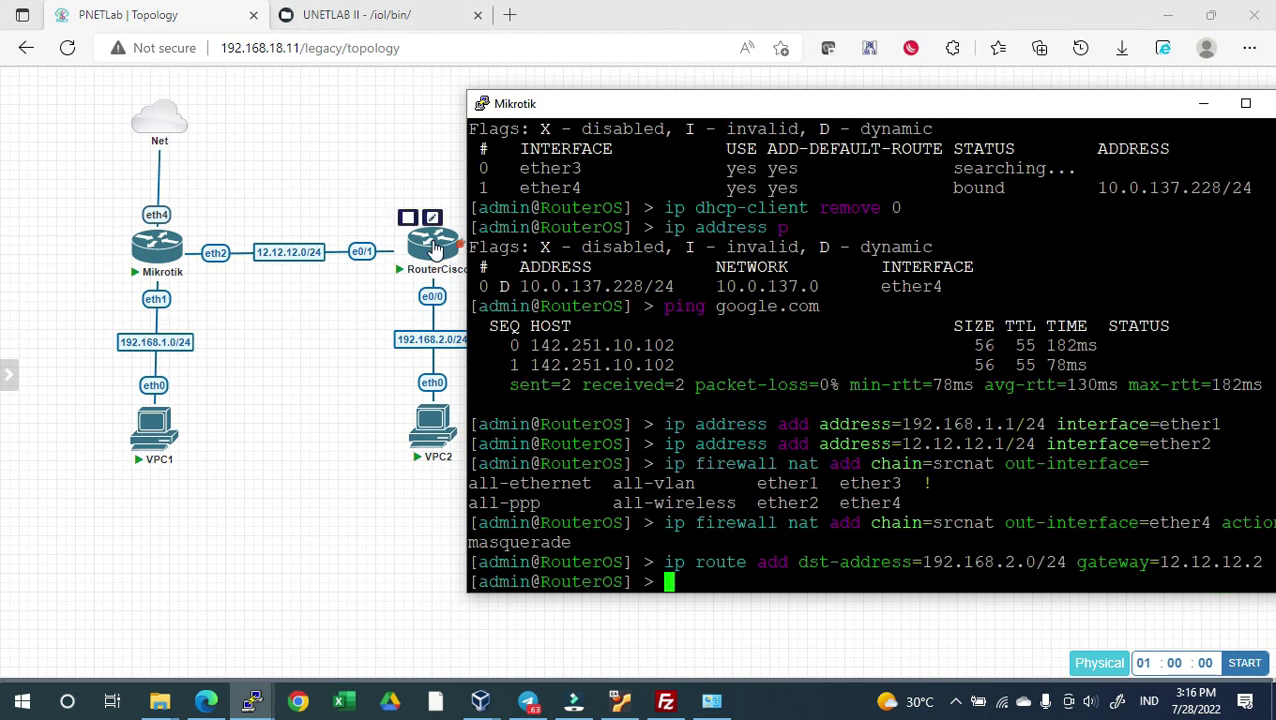
On RouterCisco, add ip route 192.168.1.0 255.255.255.0 12.12.12.1
{"action": "left_click", "coordinate": [434, 247]}
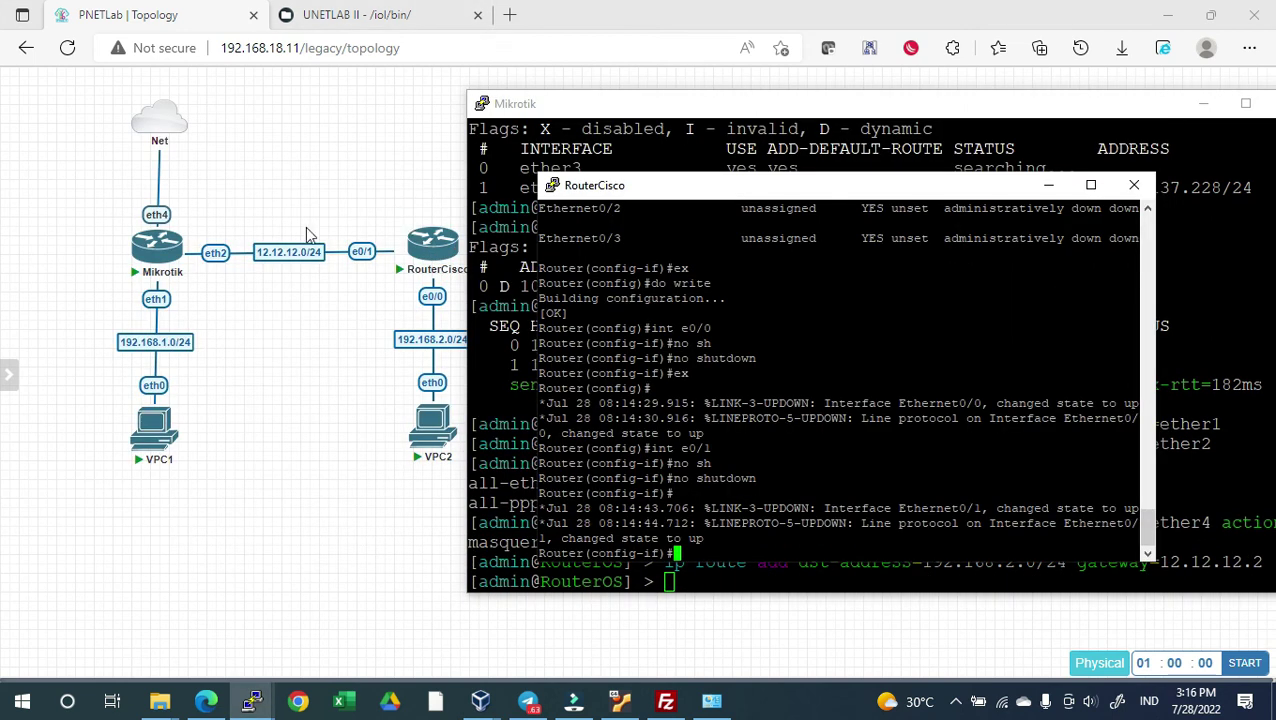
{"action": "left_click", "coordinate": [307, 233]}
{"action": "key", "text": "alt+Tab"}
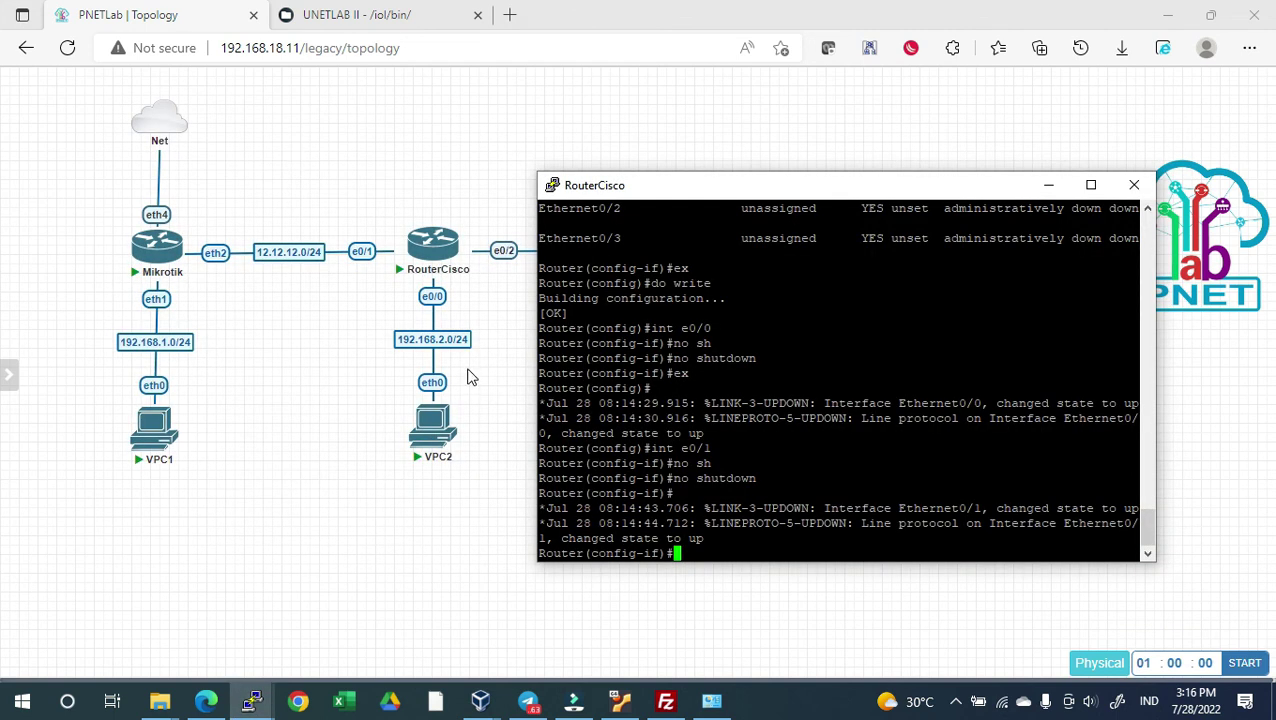
{"action": "left_click_drag", "start_coordinate": [749, 188], "coordinate": [757, 134]}
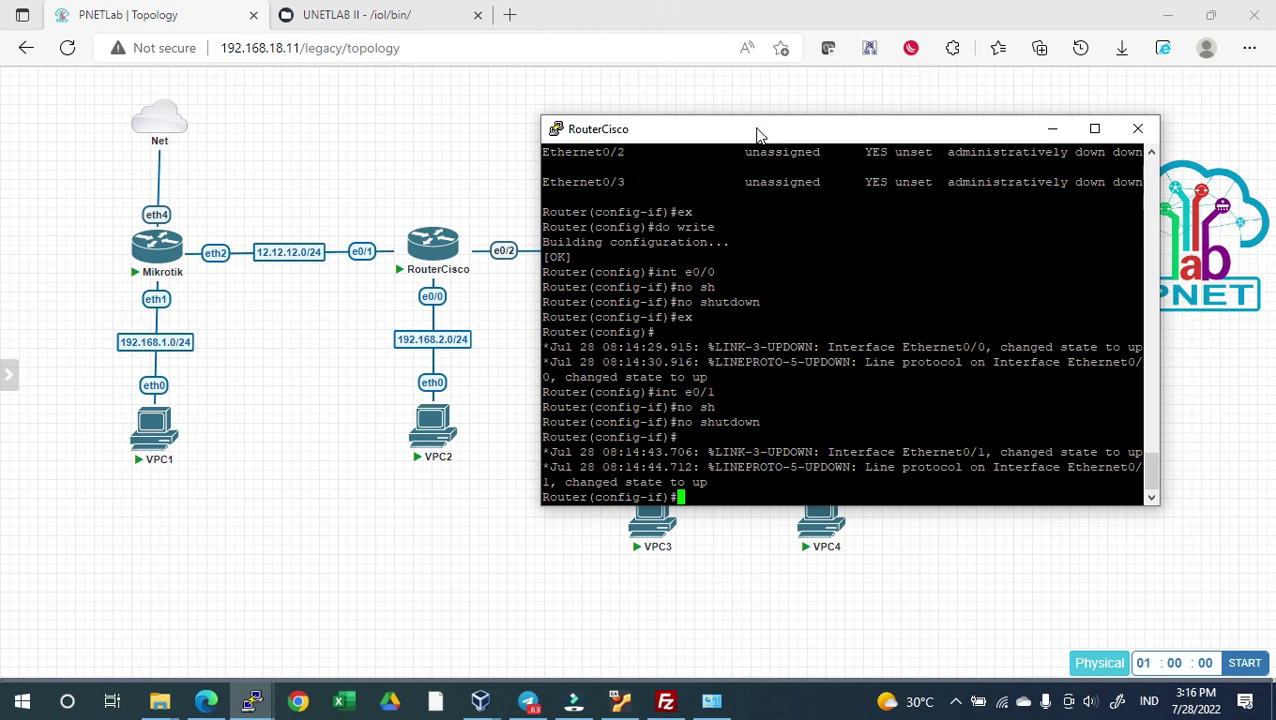
{"action": "type", "text": "ip ro"}
{"action": "key", "text": "Tab"}
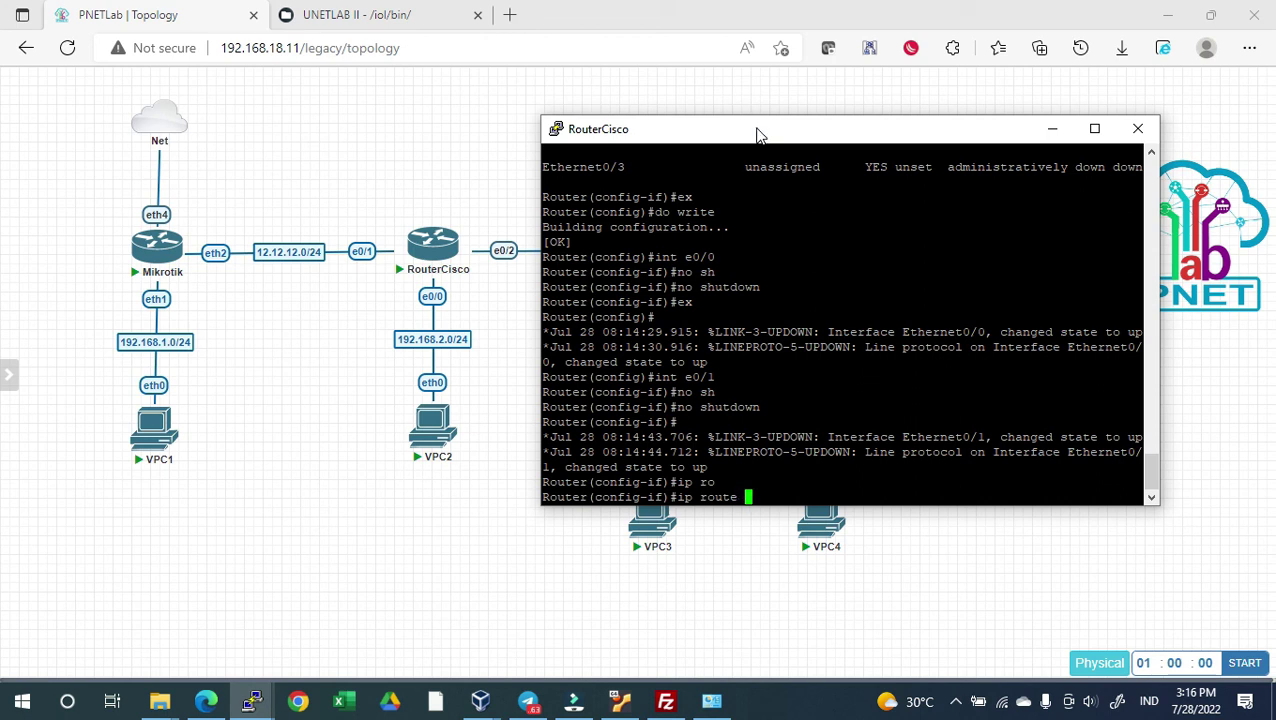
{"action": "type", "text": "192.168.1.0 255.255.255."}
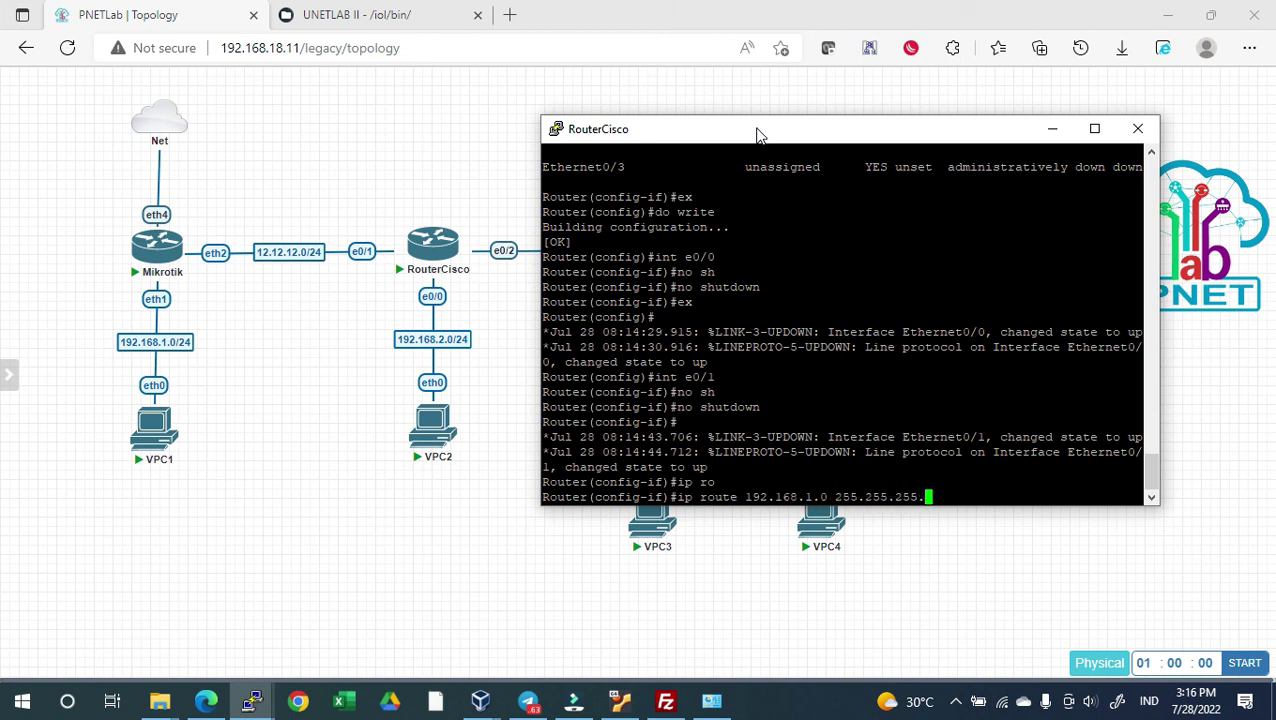
{"action": "type", "text": "0 12.12.12.1"}
{"action": "key", "text": "Return"}
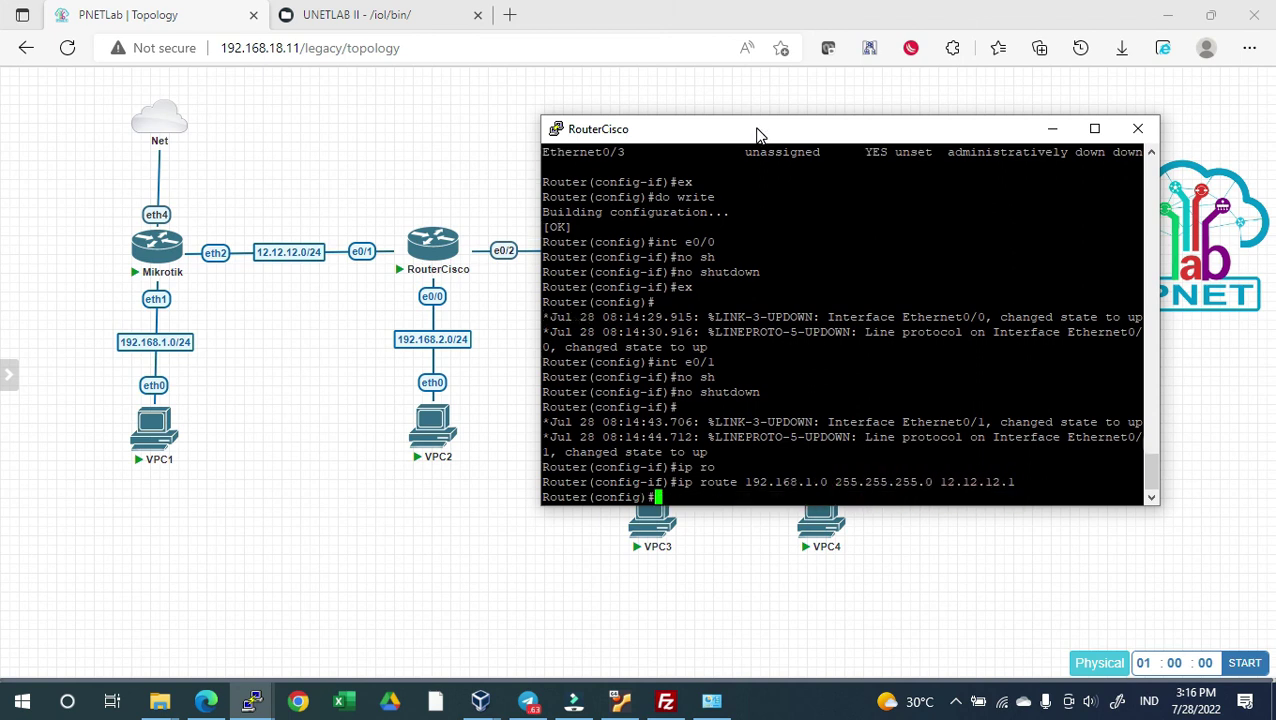
Print the routing table with do sh ip route and highlight the new static route
{"action": "type", "text": "ip ro"}
{"action": "key", "text": "Tab"}
{"action": "type", "text": "ute p"}
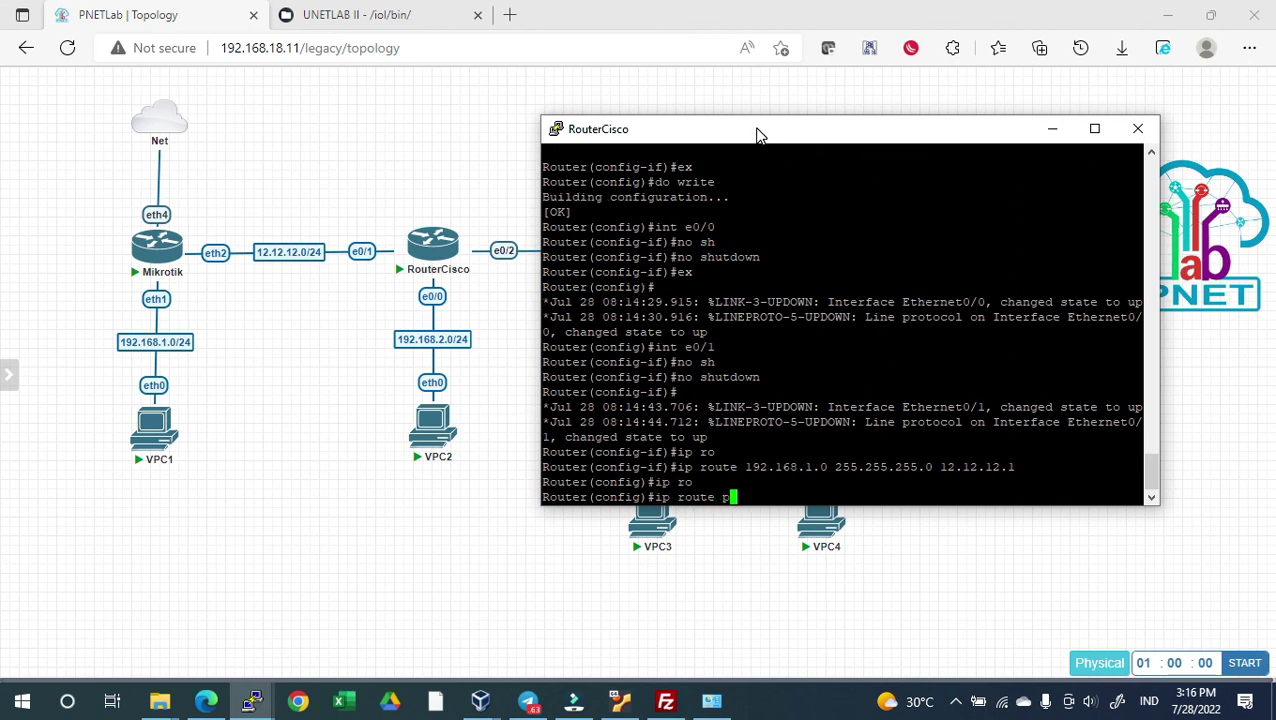
{"action": "key", "text": "Return"}
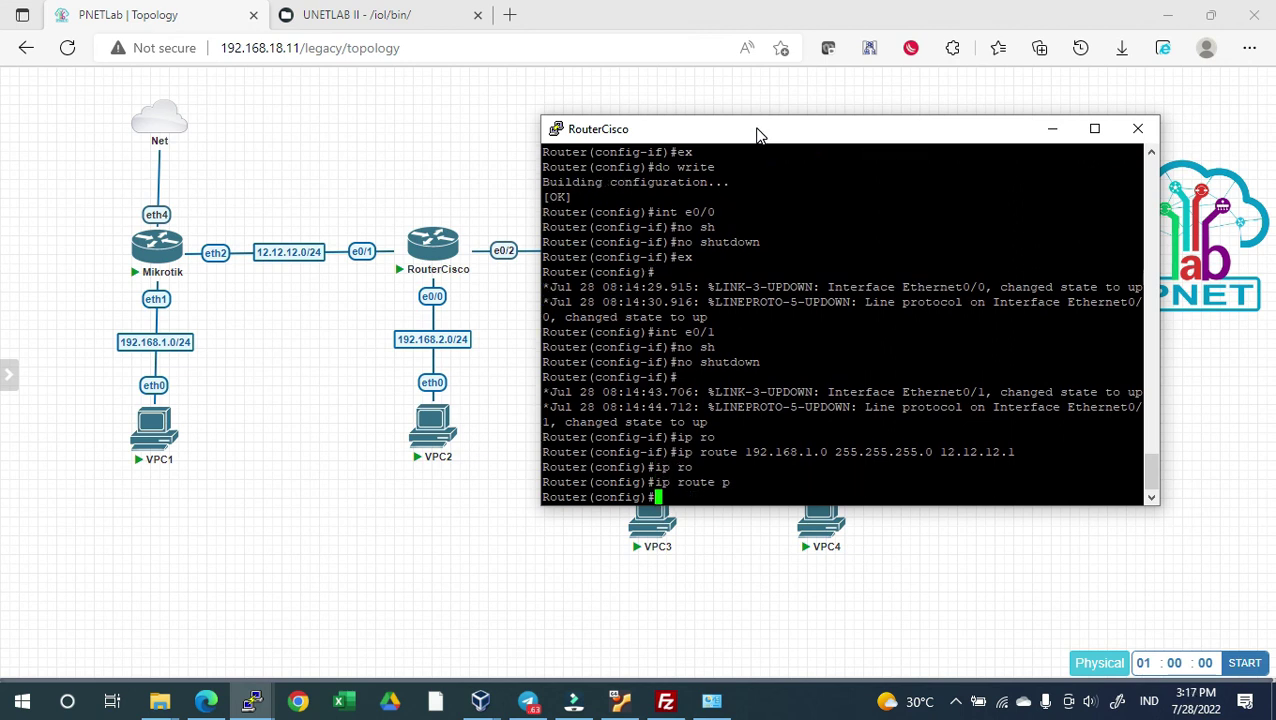
{"action": "type", "text": "do sh ip ro"}
{"action": "key", "text": "Tab"}
{"action": "key", "text": "Return"}
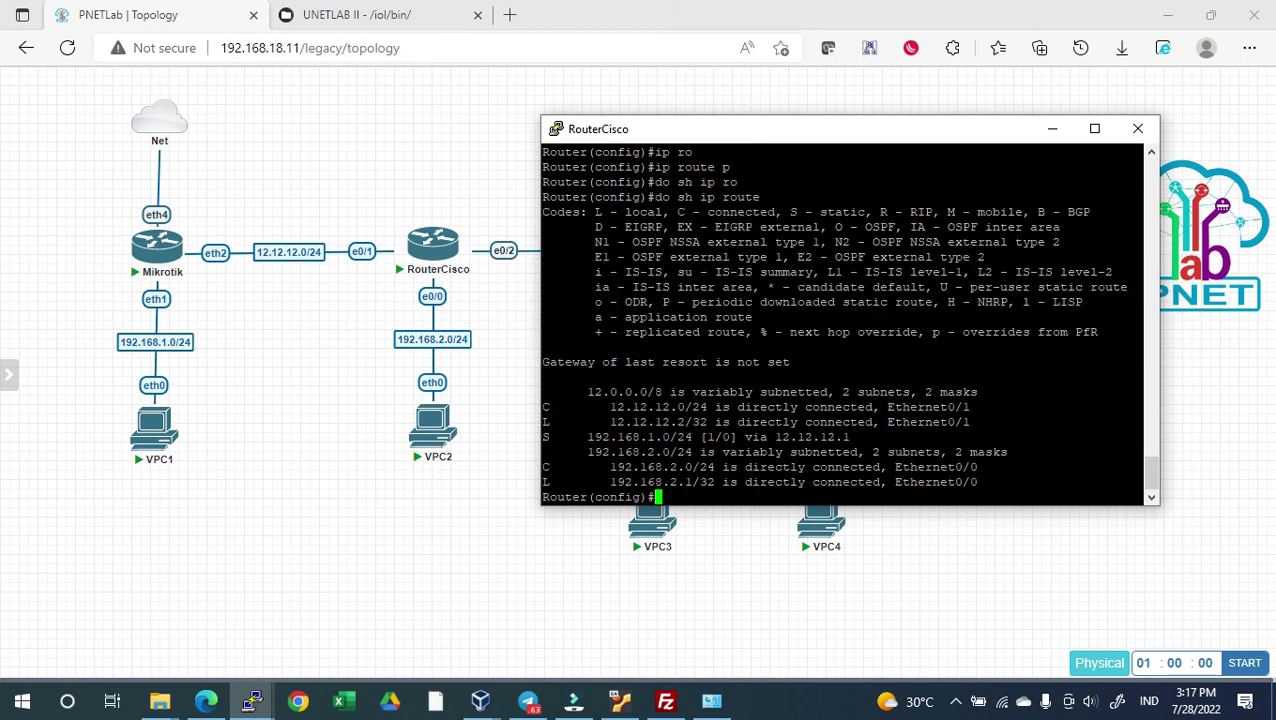
{"action": "left_click_drag", "start_coordinate": [580, 437], "coordinate": [773, 437]}
From the VPC1 console, ping the router addresses 12.12.12.1 and 12.12.12.2
{"action": "left_click", "coordinate": [513, 478]}
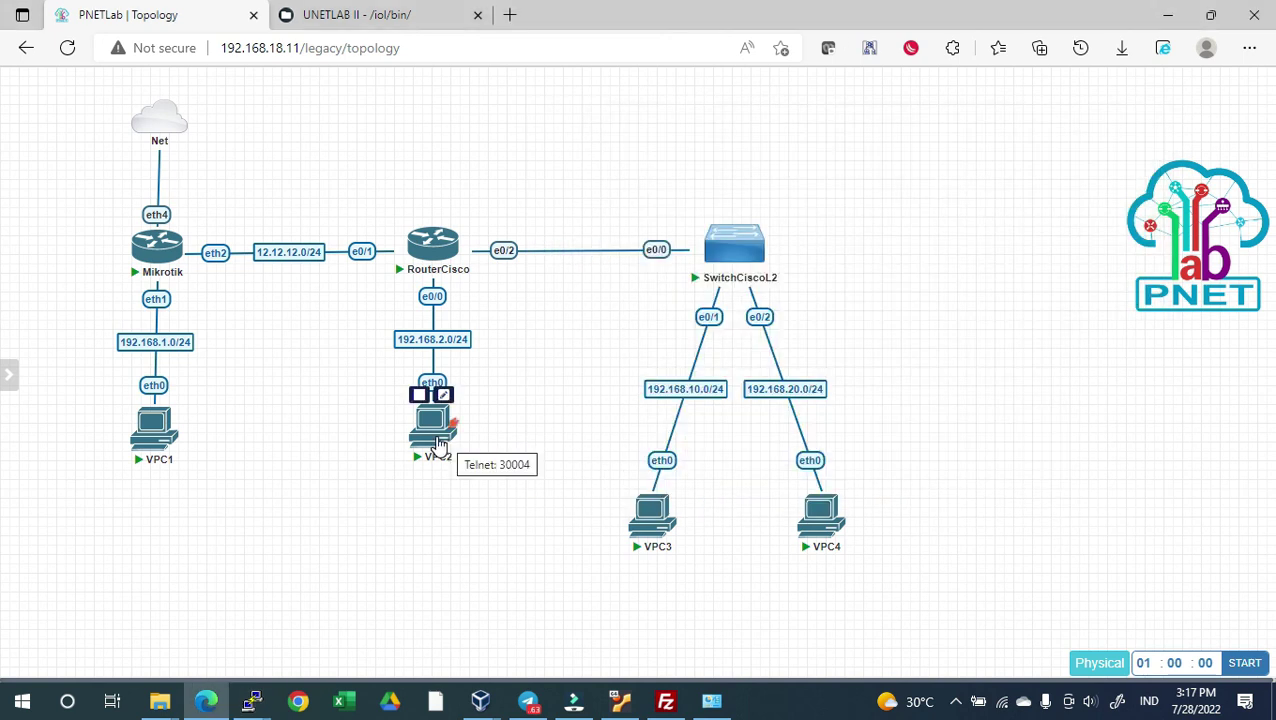
{"action": "key", "text": "alt+Tab"}
{"action": "key", "text": "alt+Tab"}
{"action": "key", "text": "alt+Tab"}
{"action": "key", "text": "alt+Tab"}
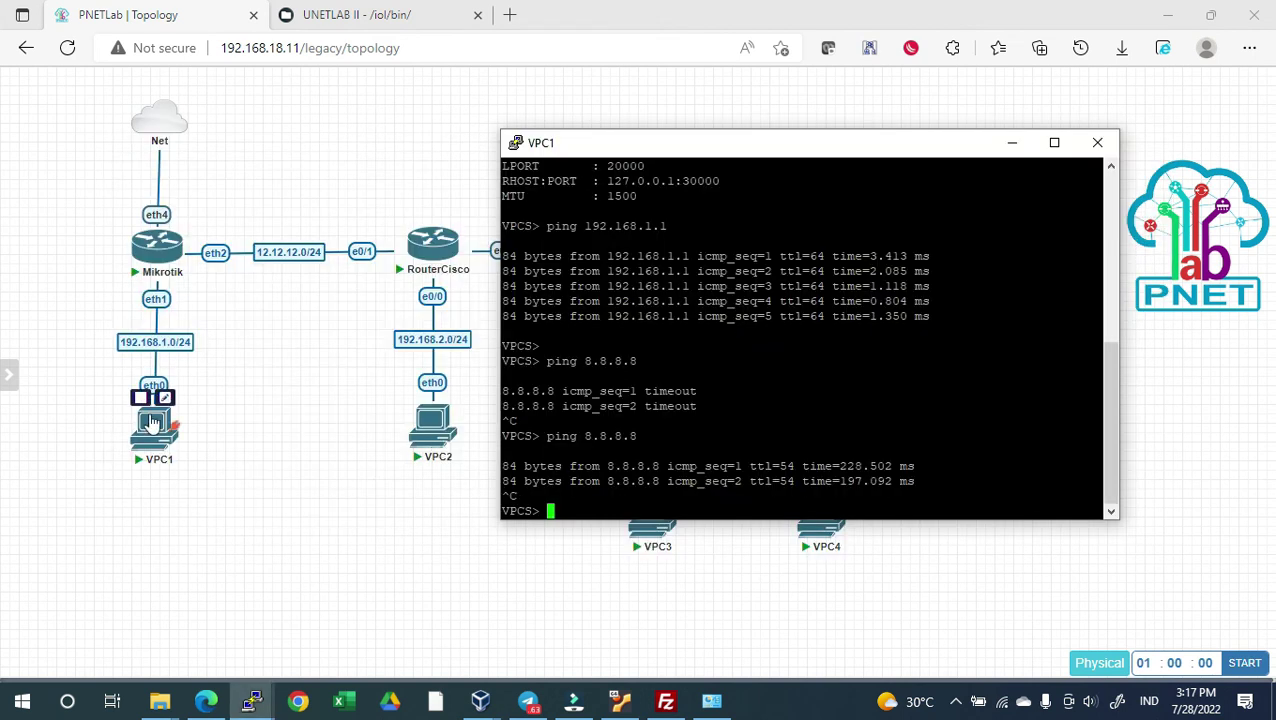
{"action": "left_click", "coordinate": [570, 512]}
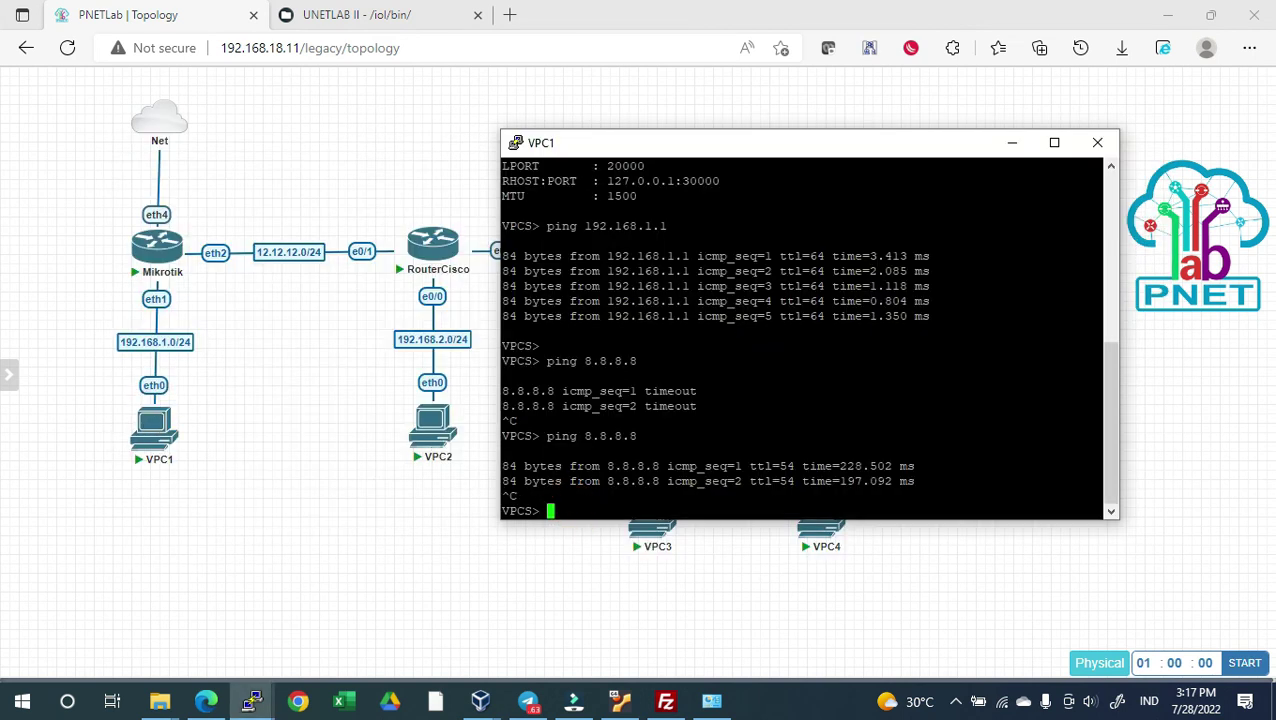
{"action": "type", "text": "ping 12.12.12.1"}
{"action": "key", "text": "Return"}
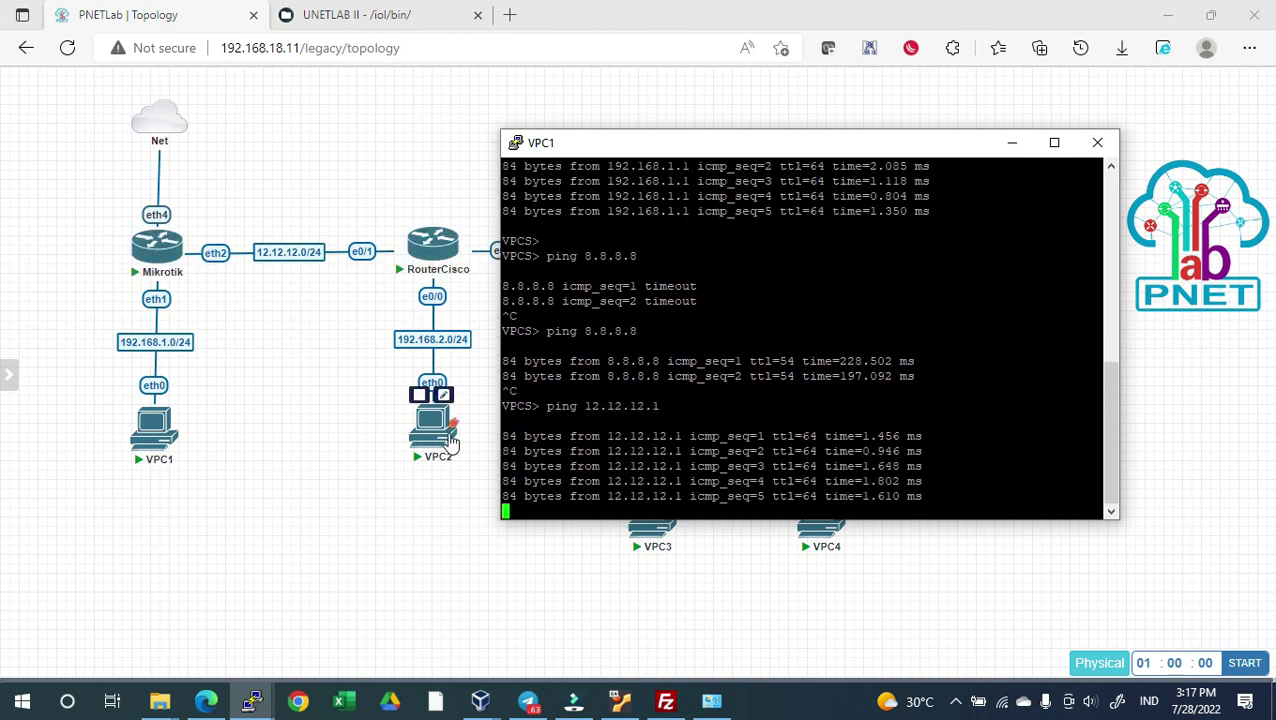
{"action": "key", "text": "Up"}
{"action": "key", "text": "BackSpace"}
{"action": "type", "text": "2"}
{"action": "key", "text": "Return"}
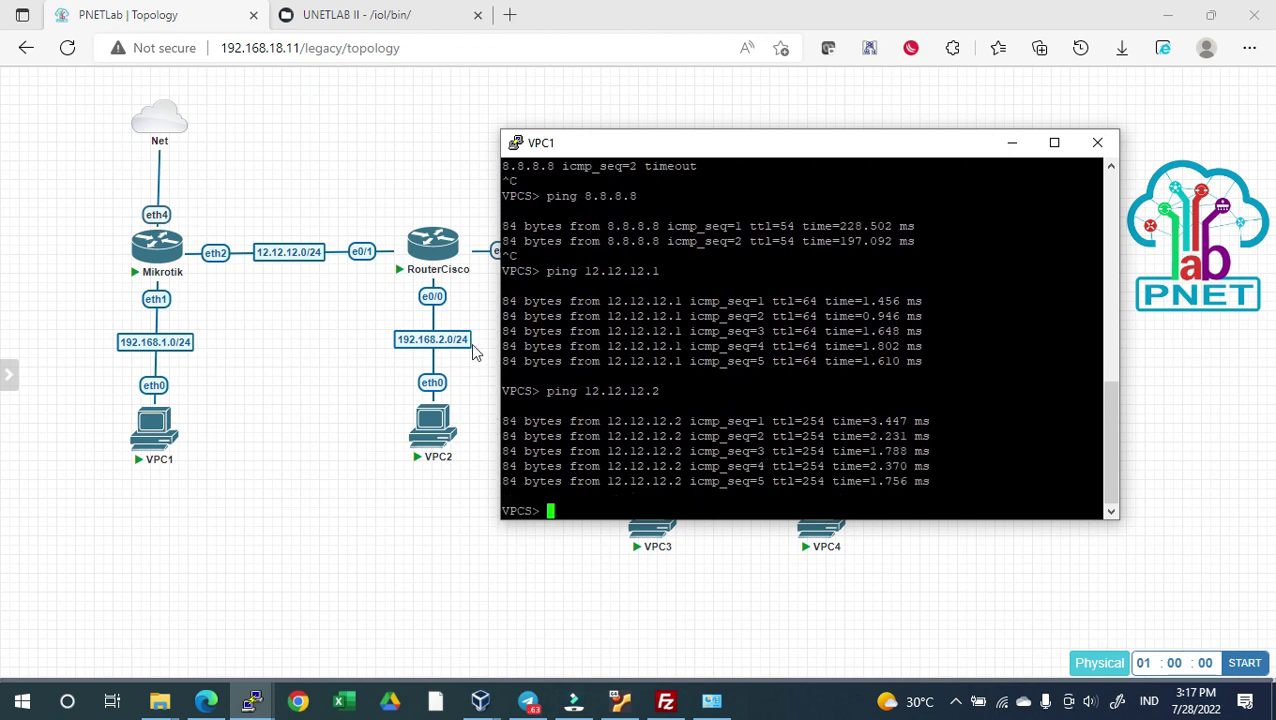
From VPC1, ping 192.168.2.1 and VPC2 at 192.168.2.2, both replying
{"action": "type", "text": "ping 192.168.2.1"}
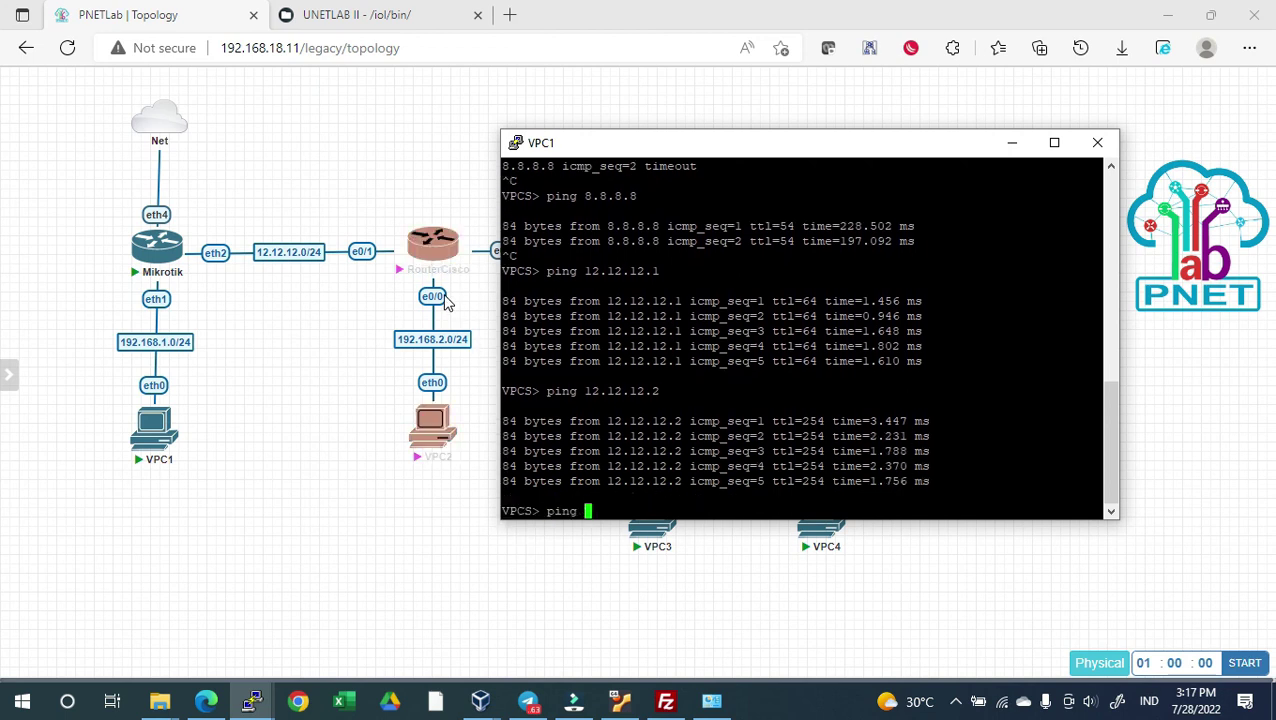
{"action": "key", "text": "Return"}
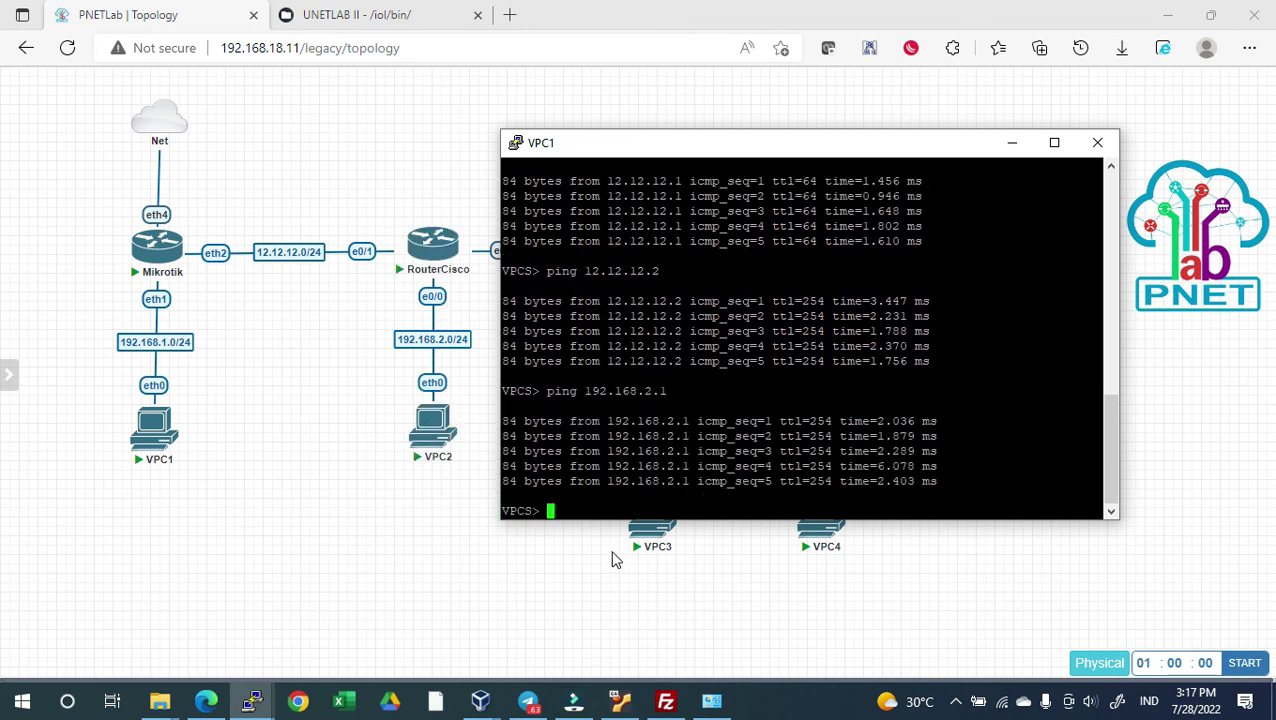
{"action": "type", "text": "ping 192.168.2."}
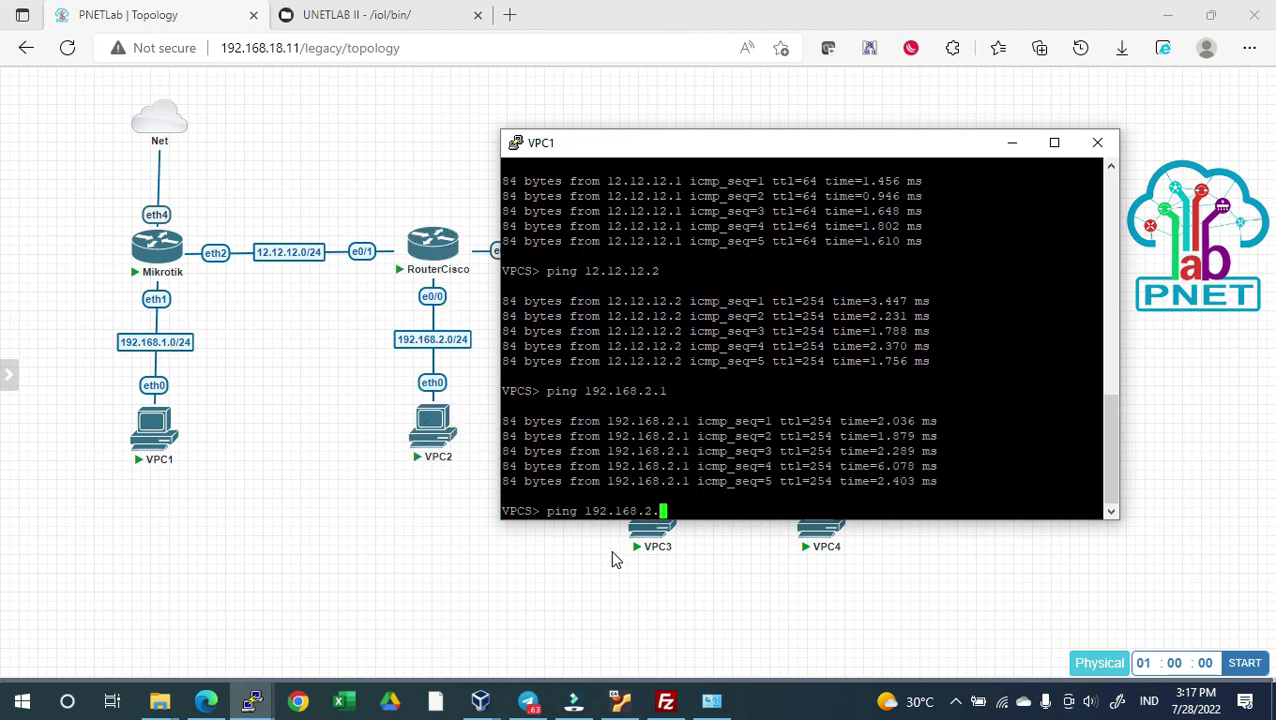
{"action": "type", "text": "2"}
{"action": "key", "text": "Return"}
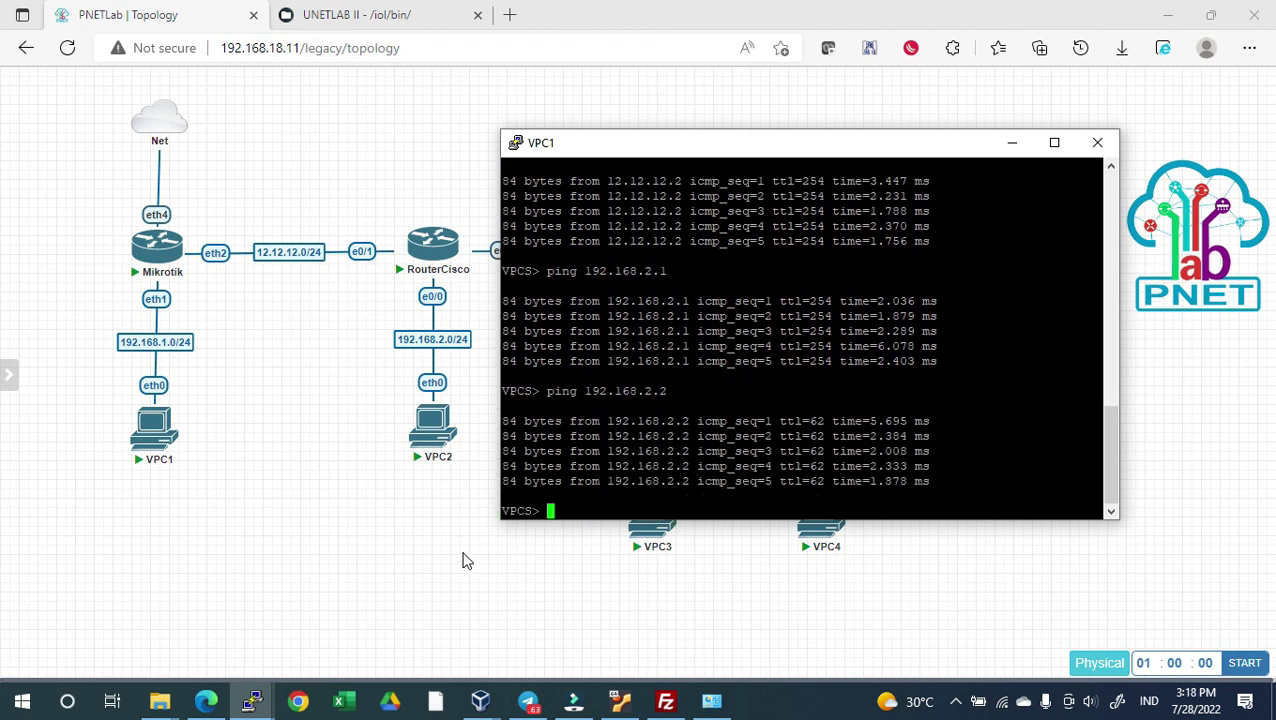
{"action": "left_click", "coordinate": [450, 598]}
{"action": "key", "text": "alt+Tab"}
{"action": "key", "text": "alt+Tab"}
{"action": "key", "text": "alt+Tab"}
{"action": "key", "text": "alt+Tab"}
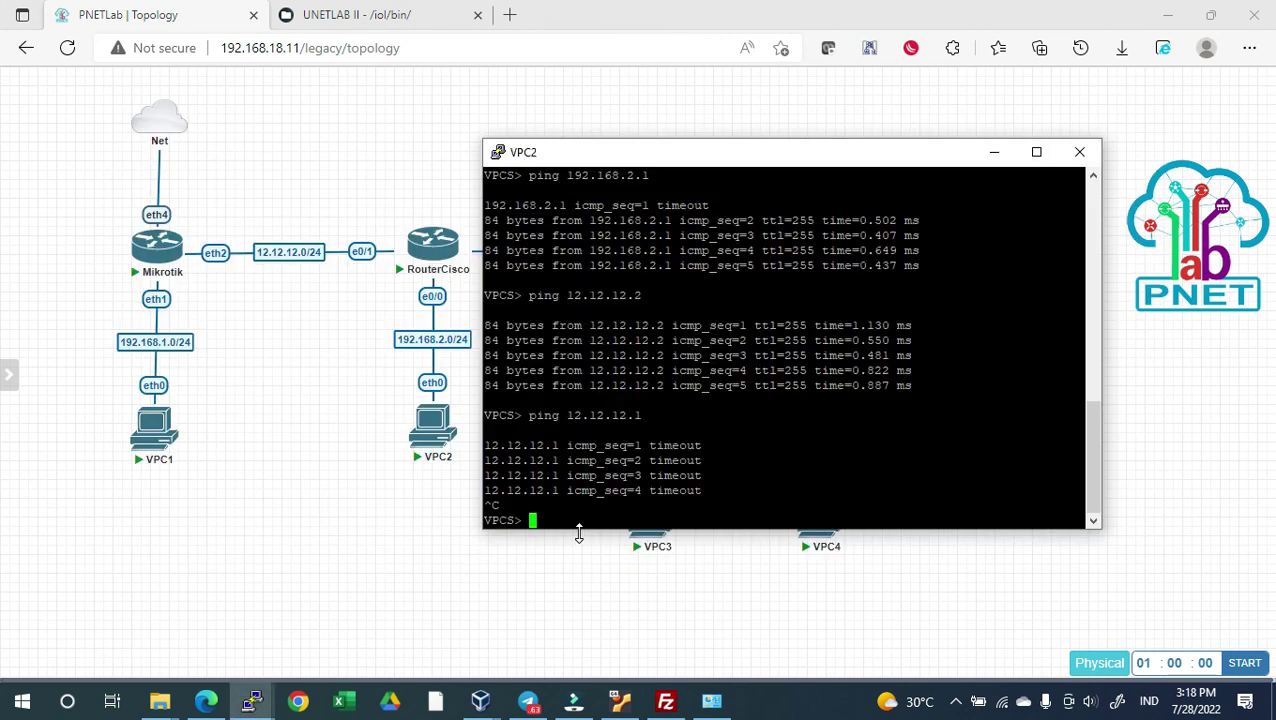
From the VPC2 console, ping 12.12.12.1 and 192.168.1.1, getting replies
{"action": "type", "text": "ping 12.12.12.1"}
{"action": "key", "text": "Return"}
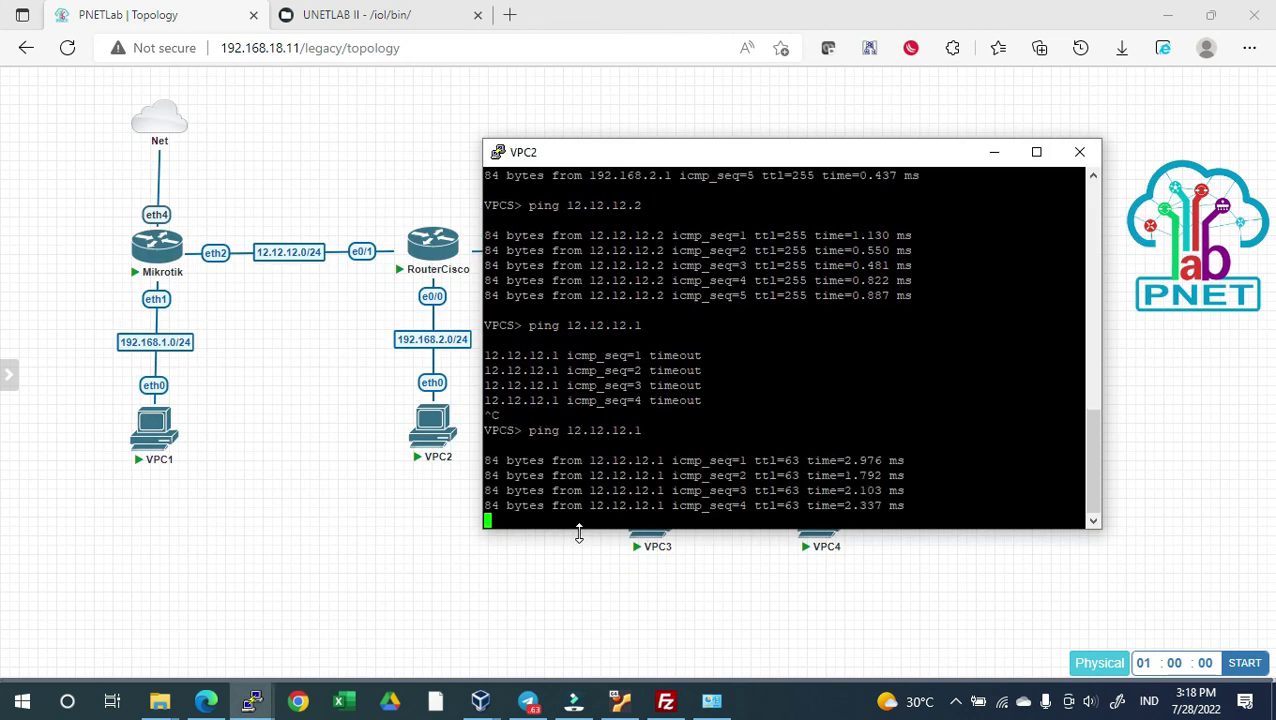
{"action": "type", "text": "ping "}
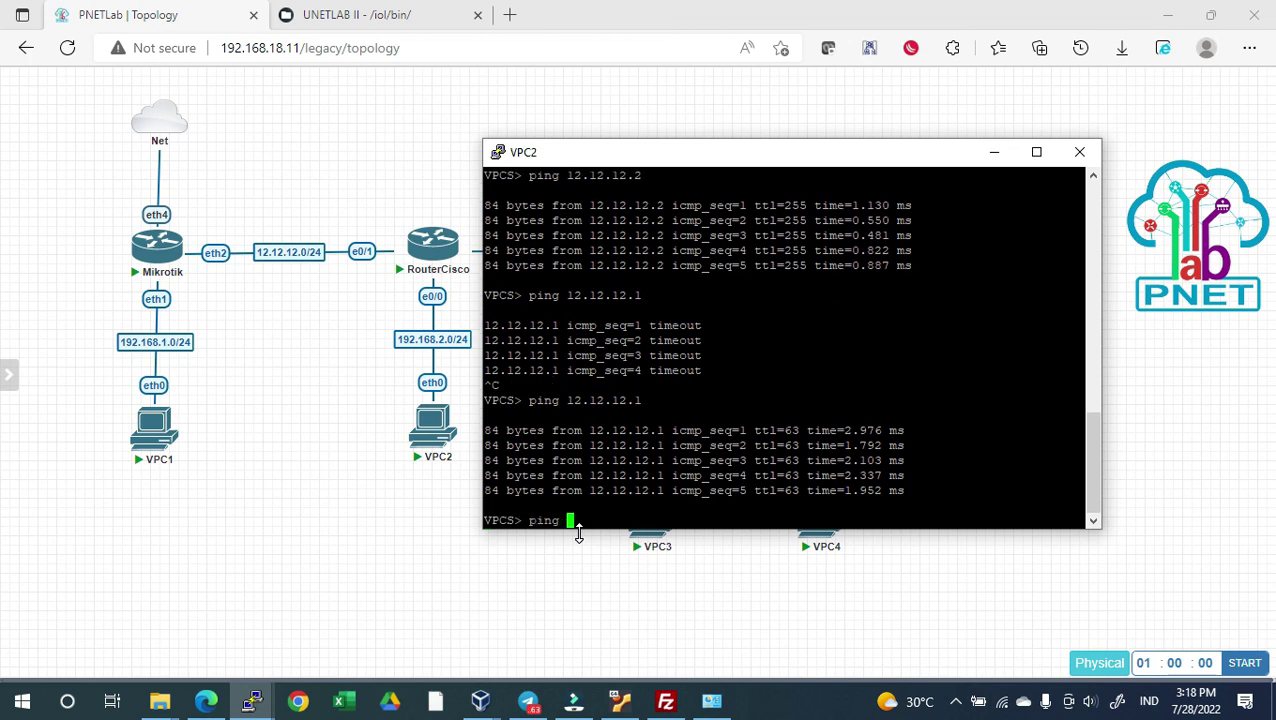
{"action": "type", "text": "192.168.1.1"}
{"action": "key", "text": "Return"}
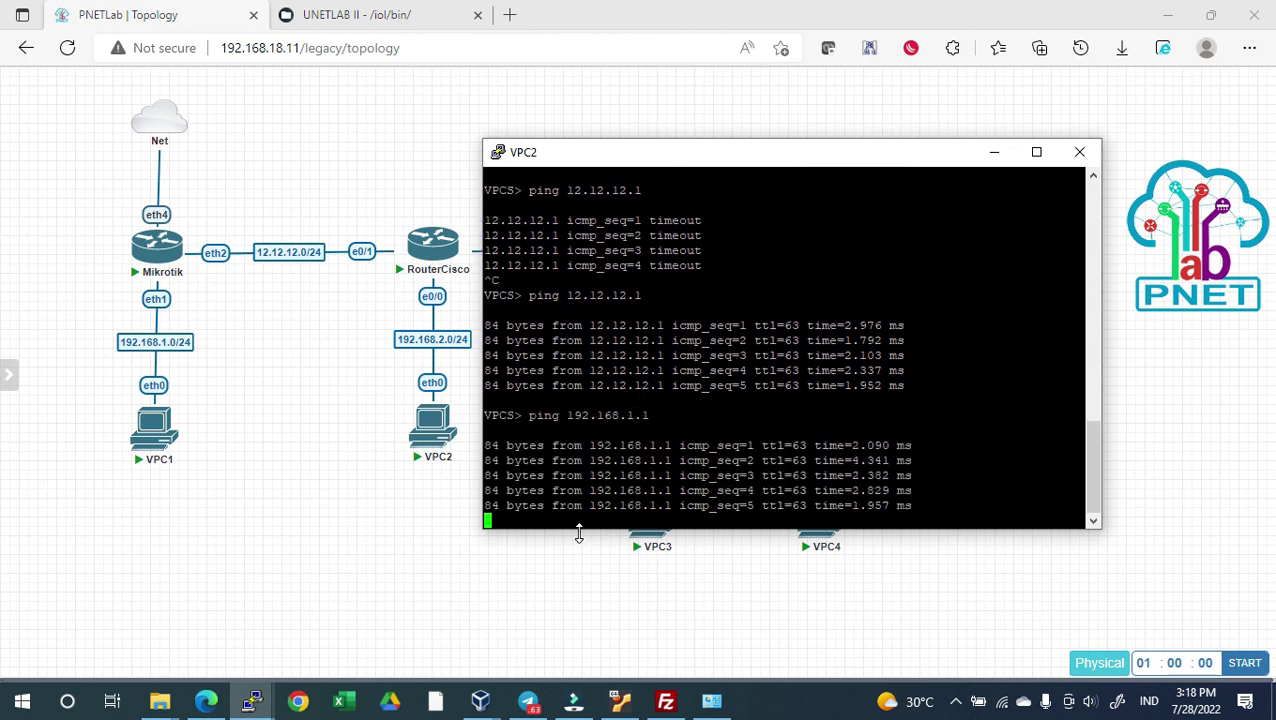
{"action": "type", "text": "ping 192.168.1.1"}
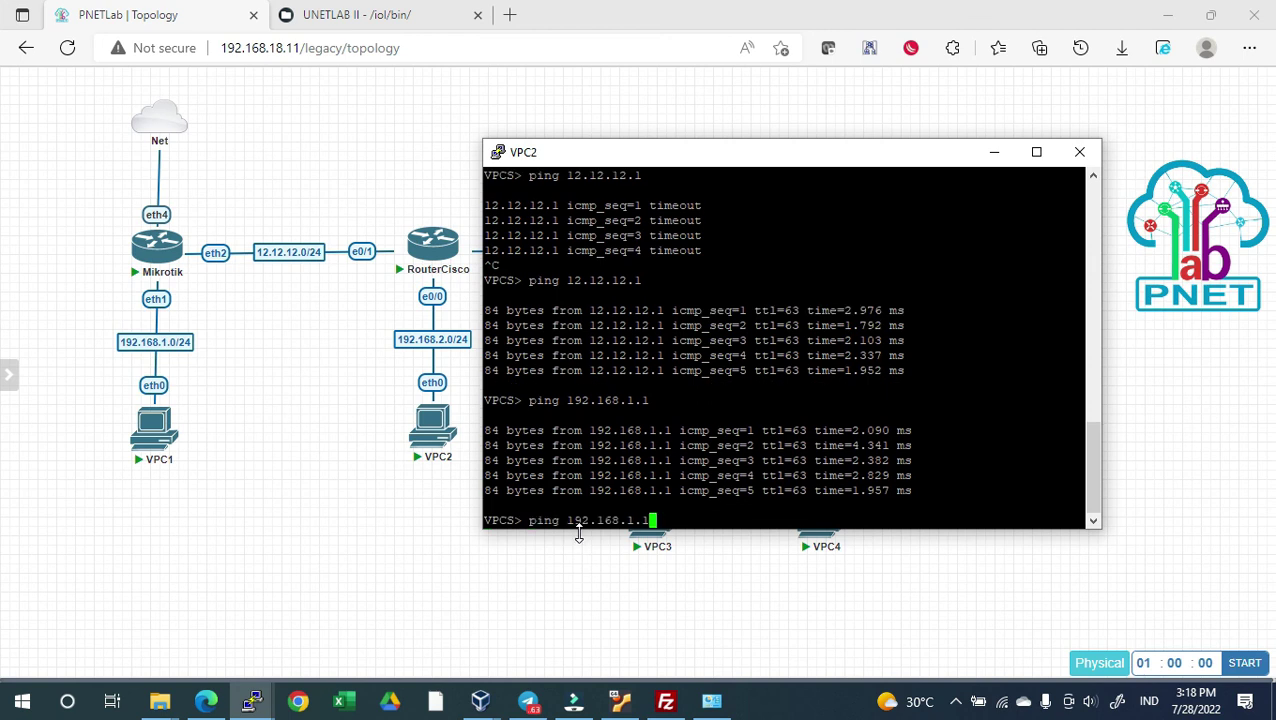
Ping VPC1 at 192.168.1.2 successfully, then 8.8.8.8, which returns host unreachable
{"action": "key", "text": "BackSpace"}
{"action": "type", "text": "2.168.1.2"}
{"action": "key", "text": "Return"}
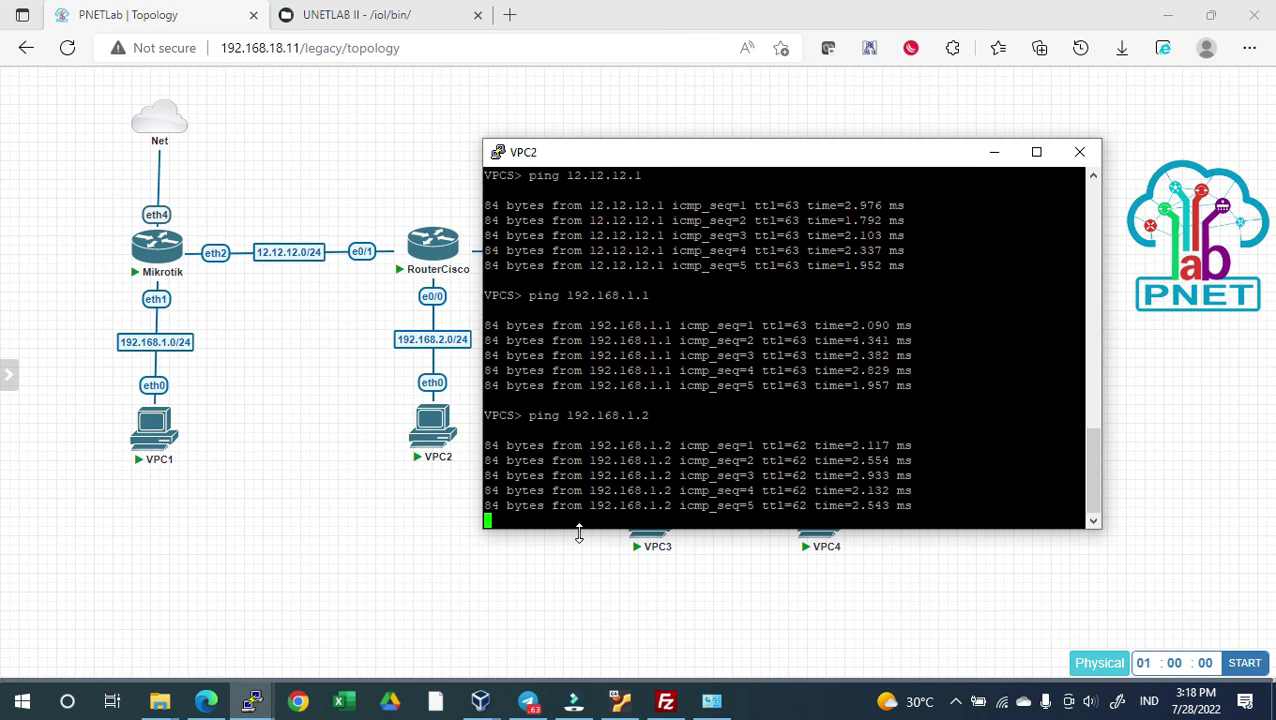
{"action": "type", "text": "ping 8.8.8.8"}
{"action": "key", "text": "Return"}
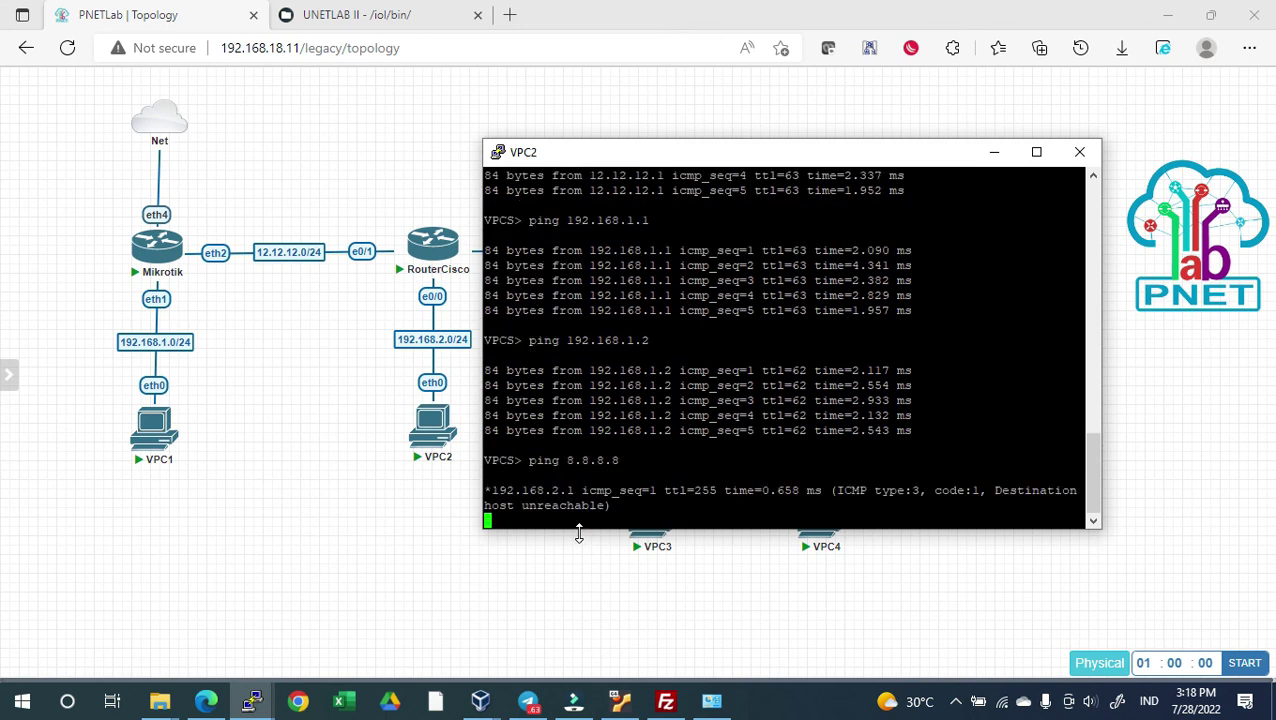